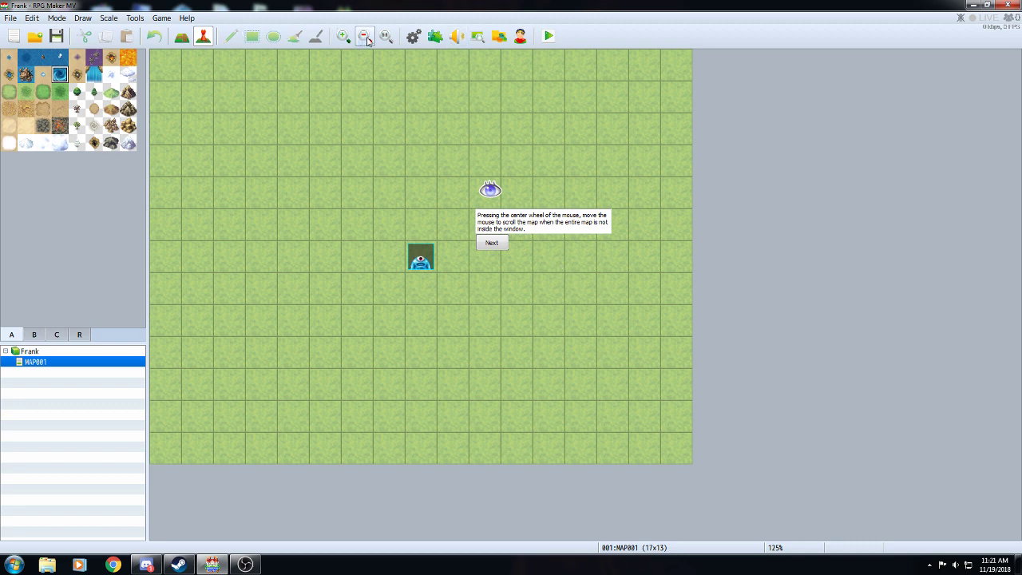
- Zoom the map in to 150%, reset it to actual size, and advance the tutorial to the map tree part
left_click(343, 36)
left_click(343, 36)
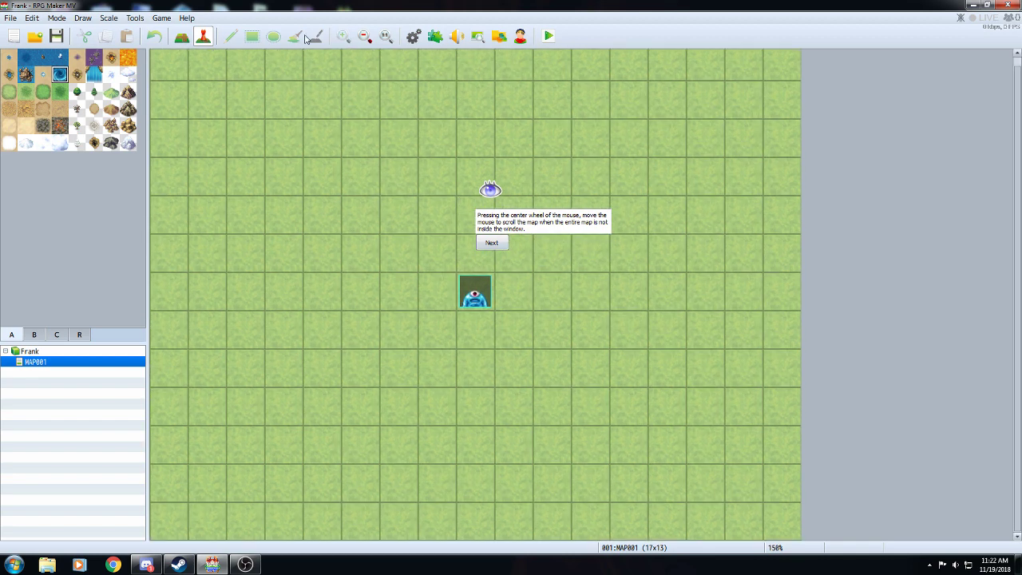
left_click(492, 242)
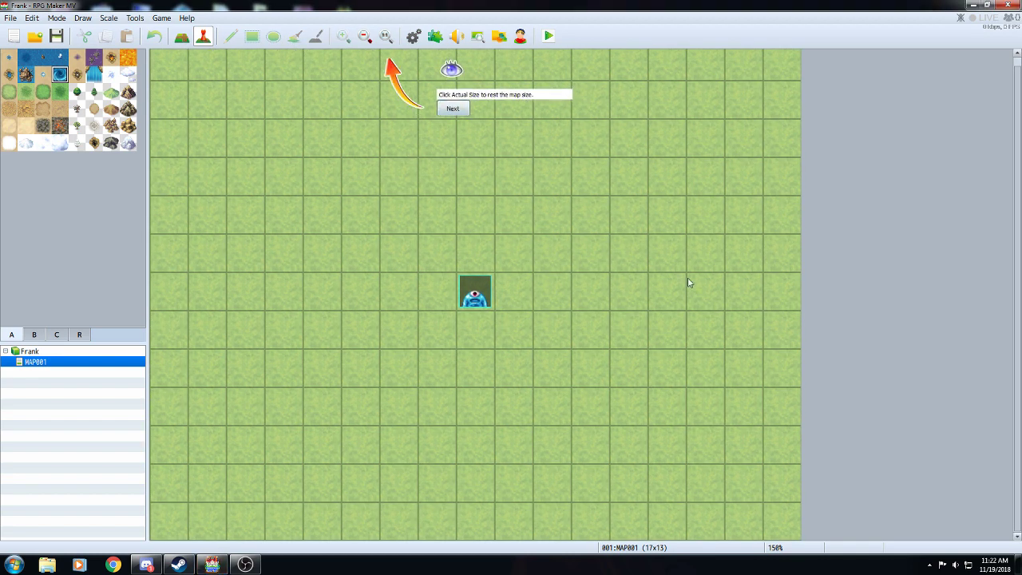
left_click(385, 37)
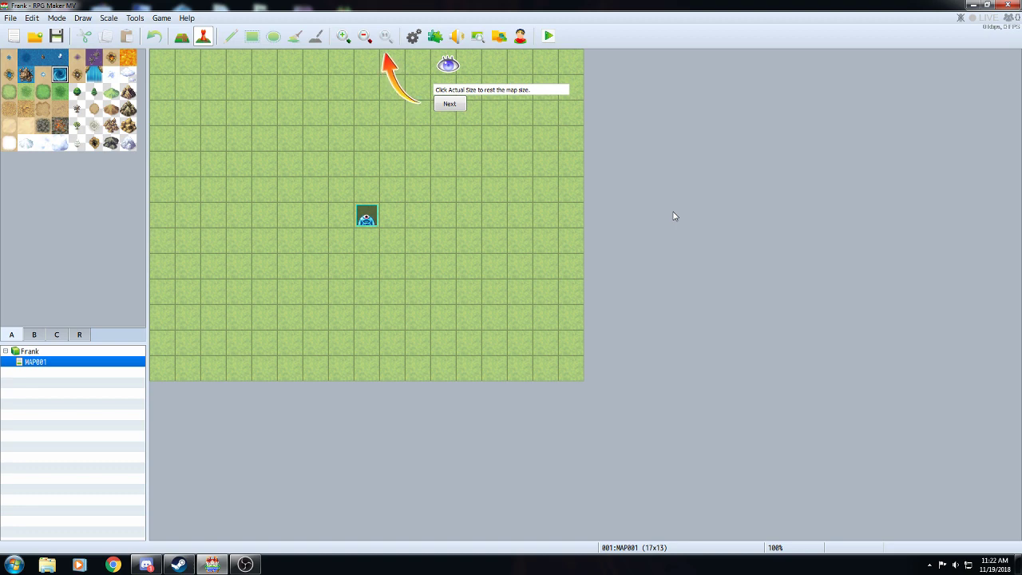
left_click(450, 107)
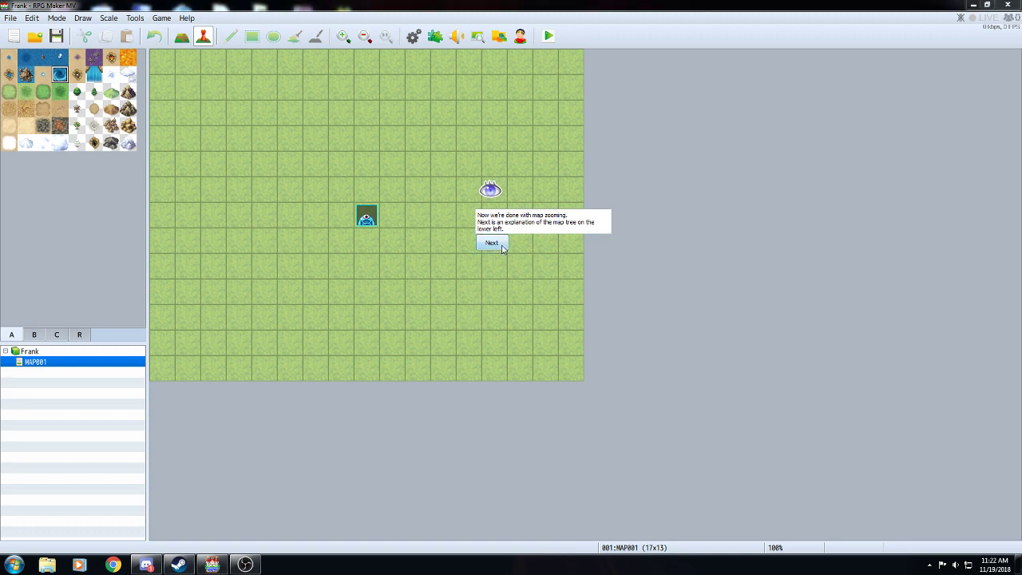
left_click(504, 248)
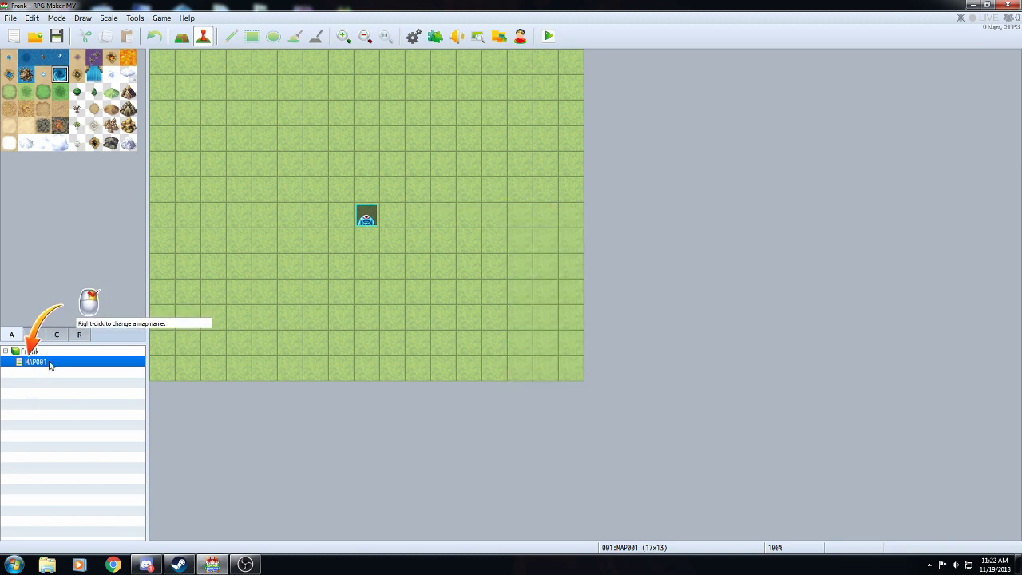
- Rename MAP001 as "Field Map of Poo" in its map properties
right_click(51, 365)
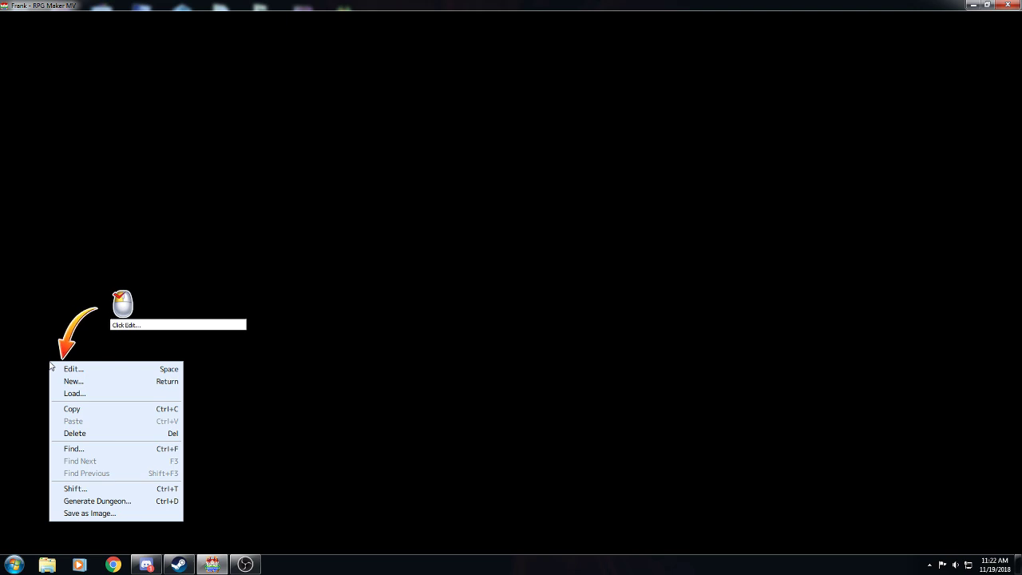
left_click(83, 371)
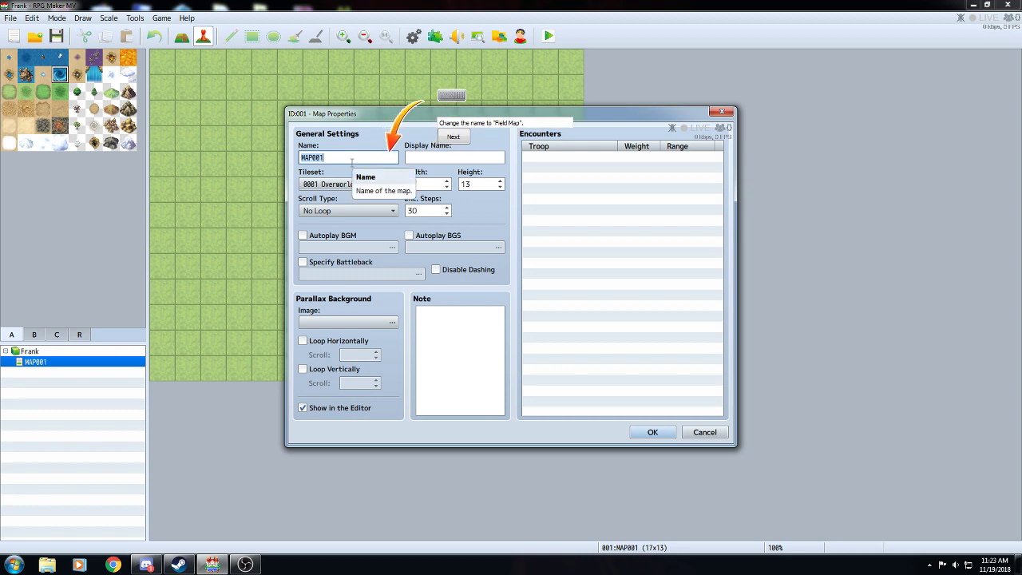
type("Field")
type(" Msap")
key("BackSpace")
key("BackSpace")
key("BackSpace")
type("ap ")
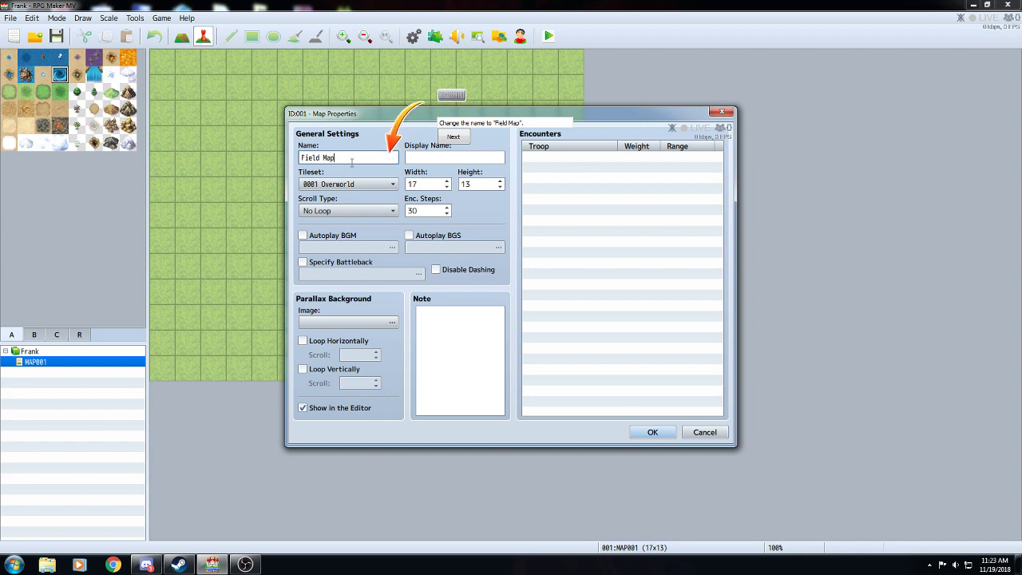
type("of Poo")
left_click(450, 142)
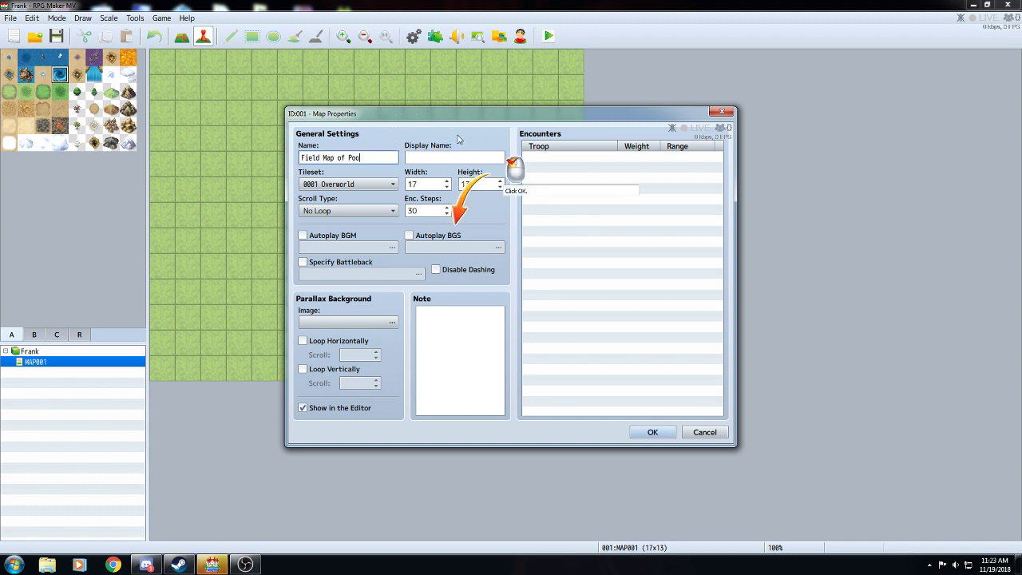
left_click(654, 431)
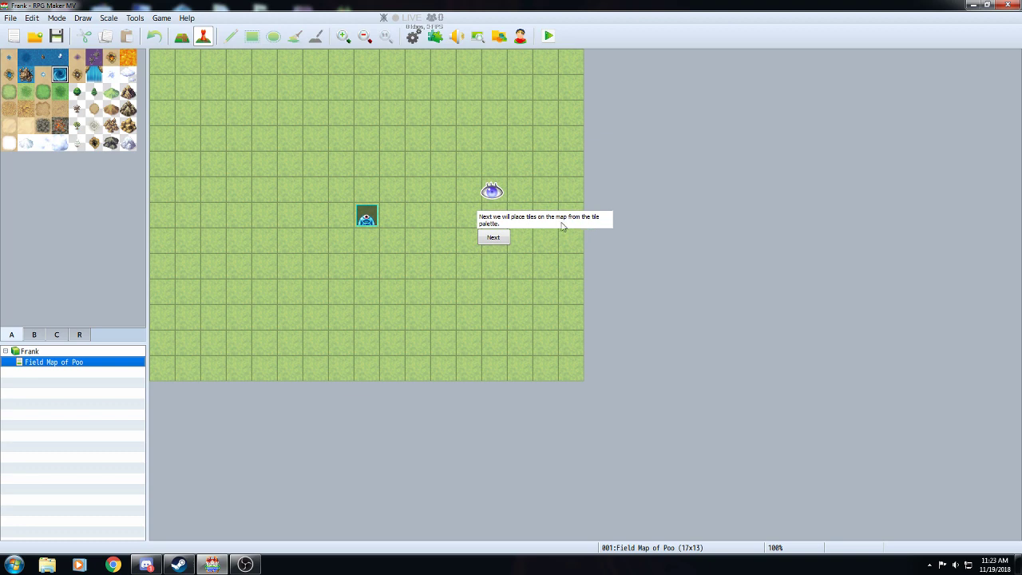
- Switch to map editing and place a town tile from tileset B two squares east of the player's starting position
left_click(492, 237)
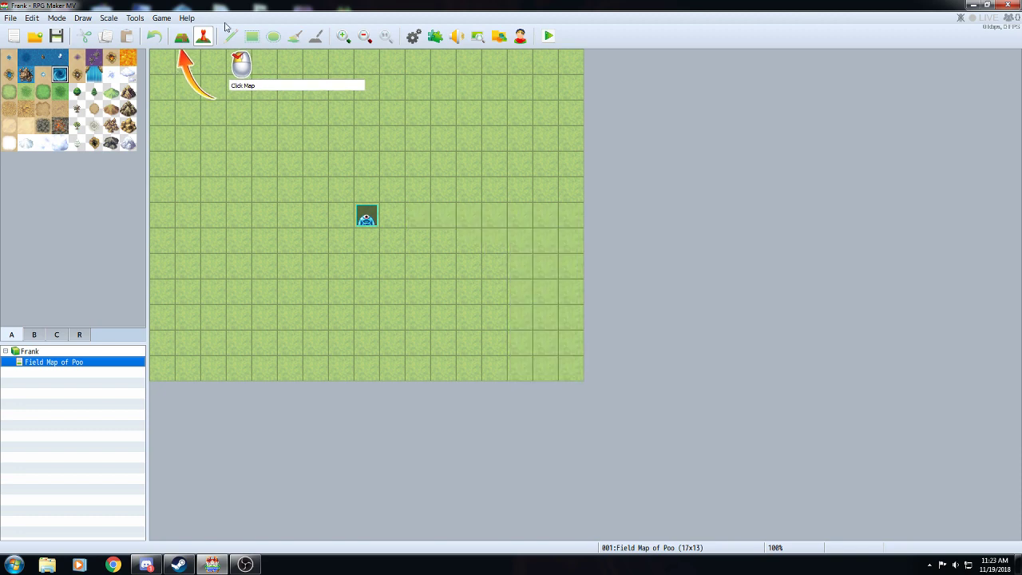
left_click(182, 36)
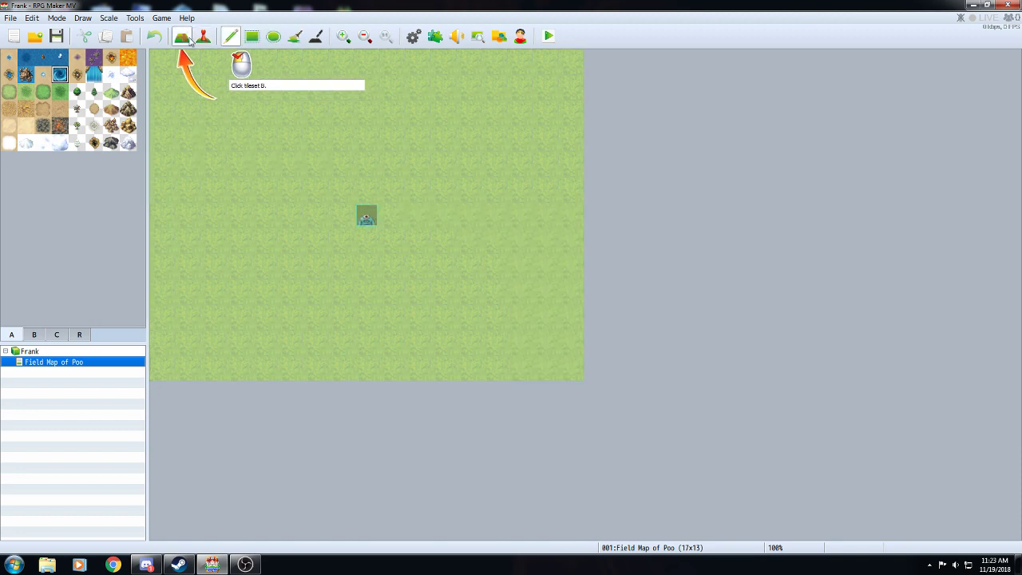
left_click(40, 336)
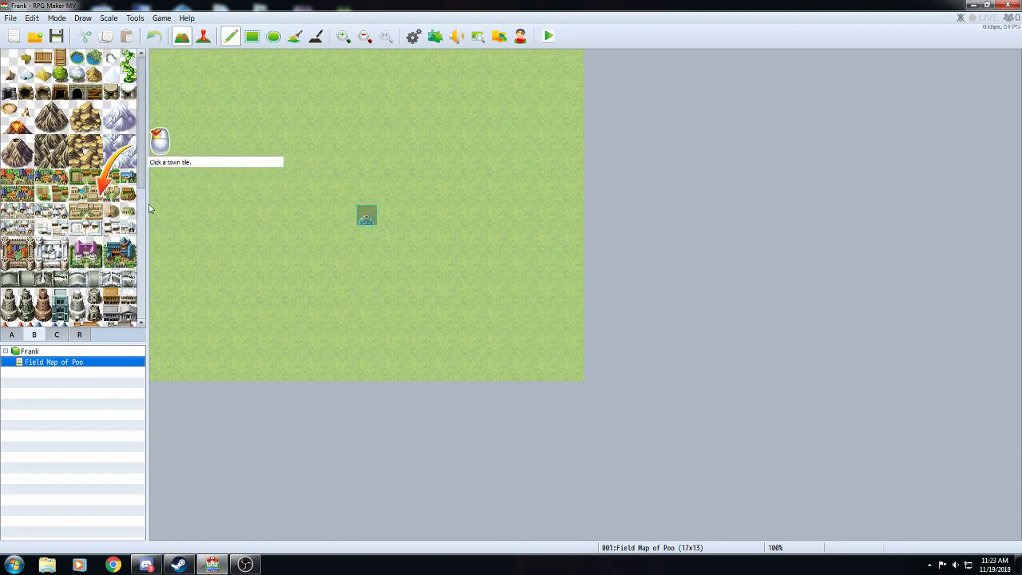
left_click(110, 178)
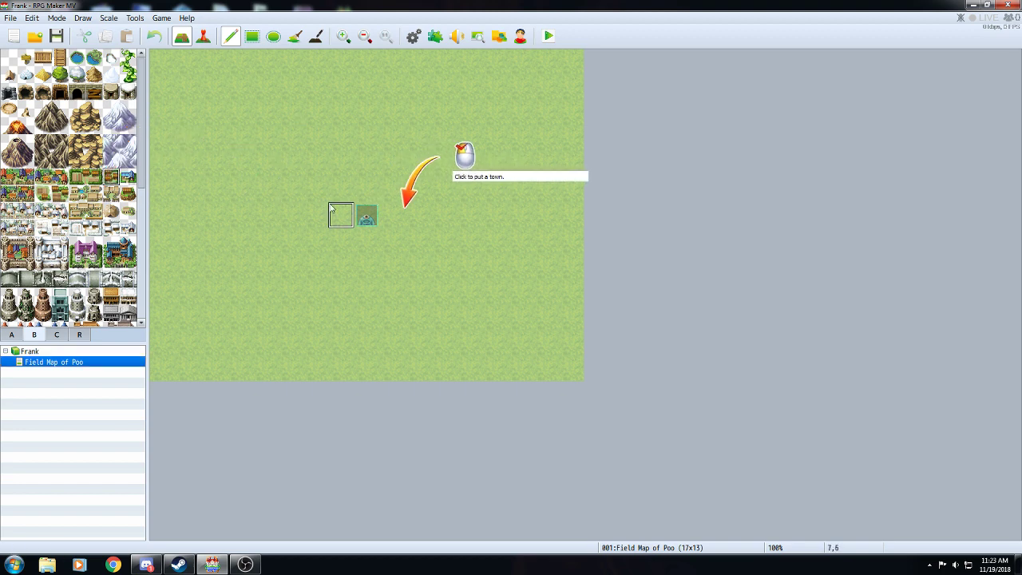
left_click(418, 216)
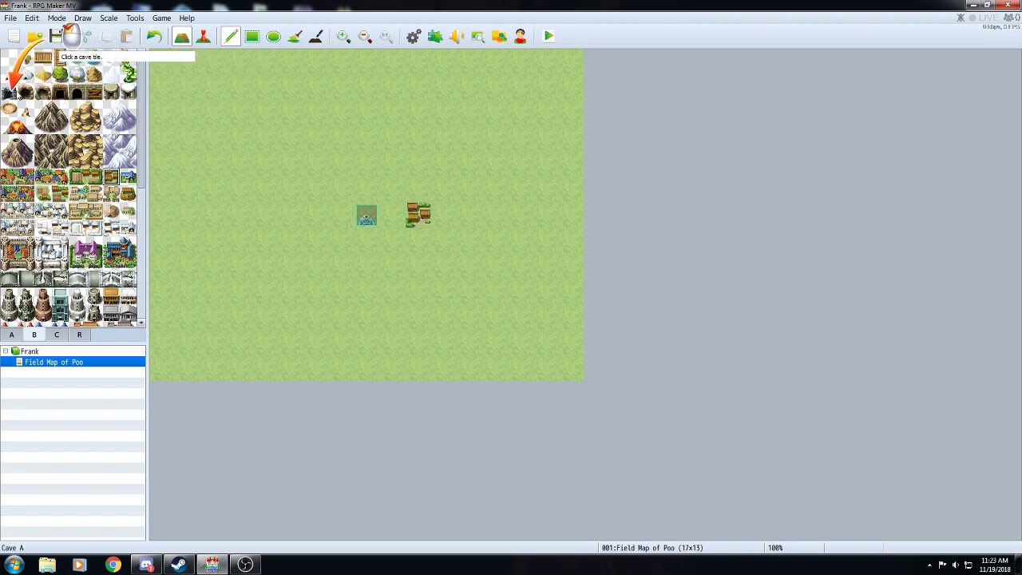
- Place a Cave A tile two squares east of the town and continue the tutorial to map loading
left_click(9, 92)
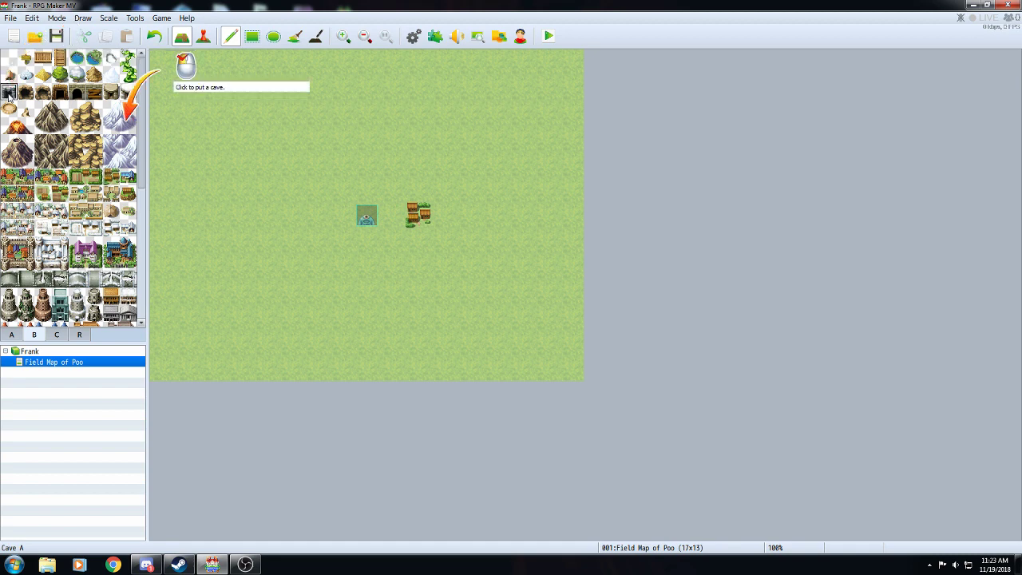
left_click(479, 214)
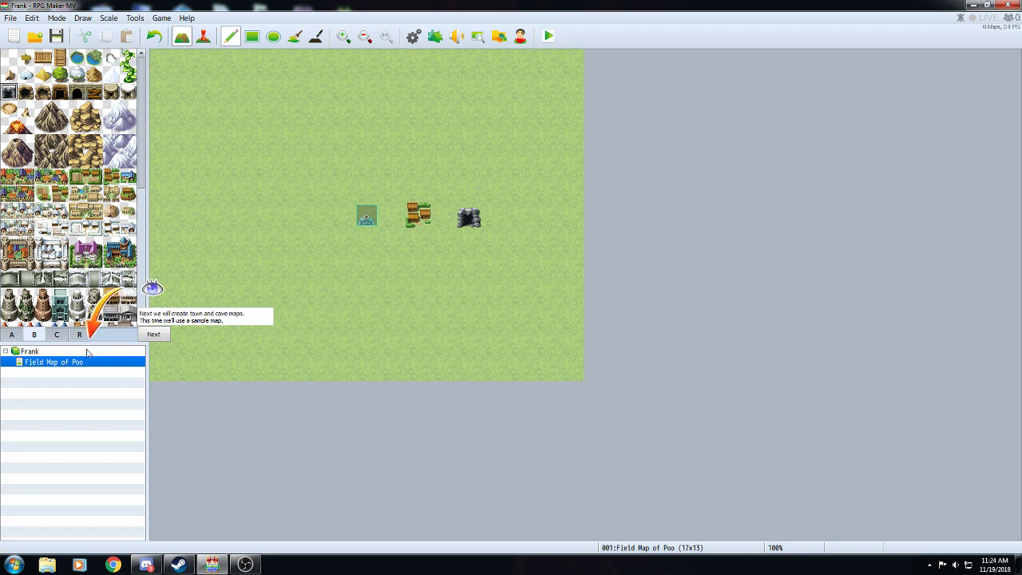
left_click(155, 334)
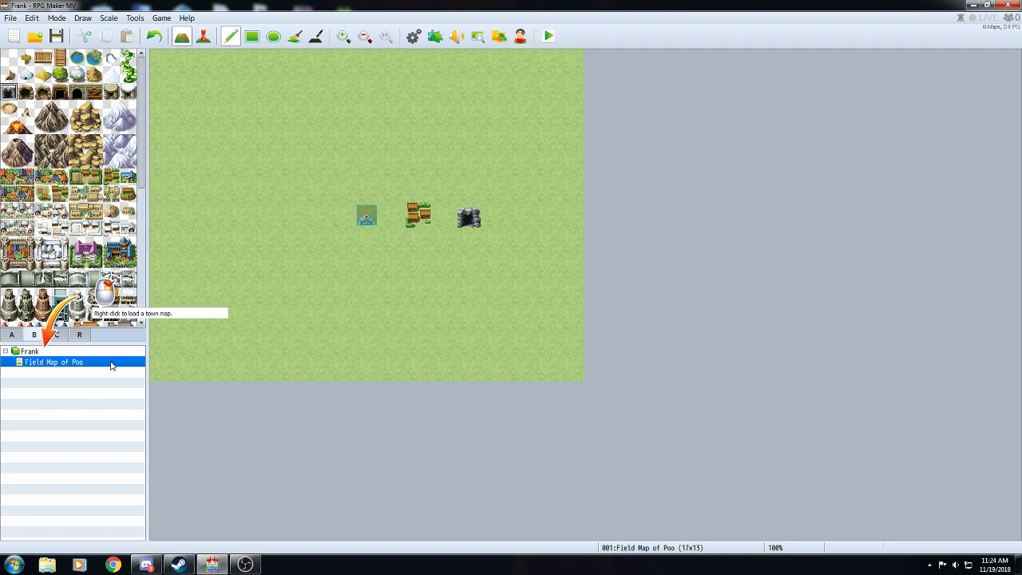
- Load the Normal Town sample map under the project root
right_click(64, 352)
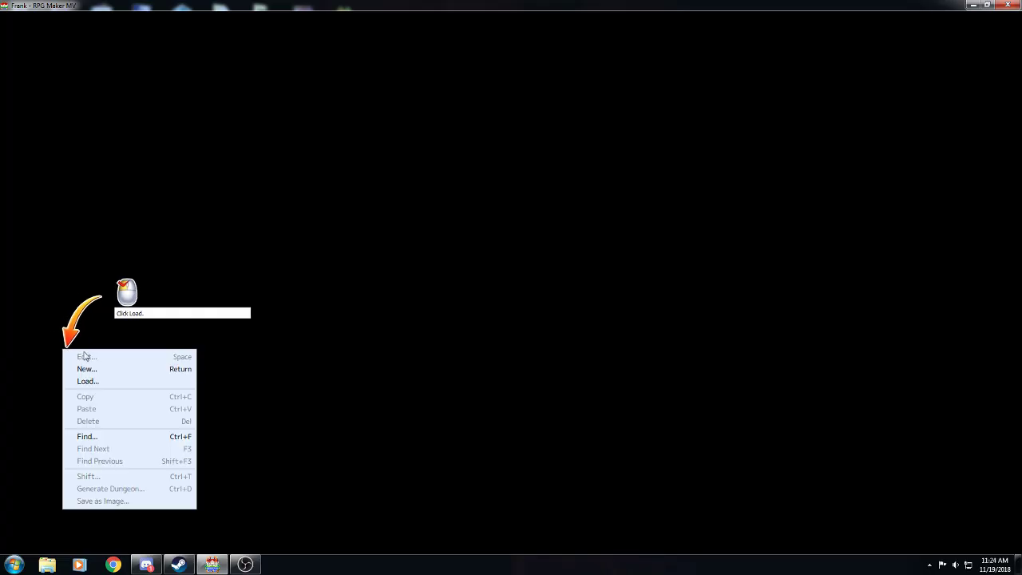
left_click(96, 382)
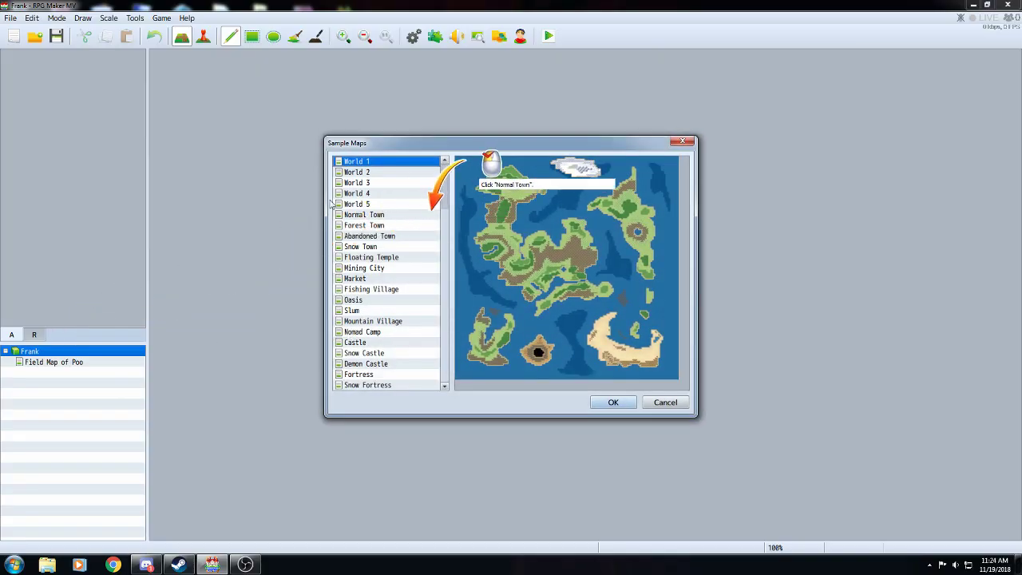
left_click(379, 215)
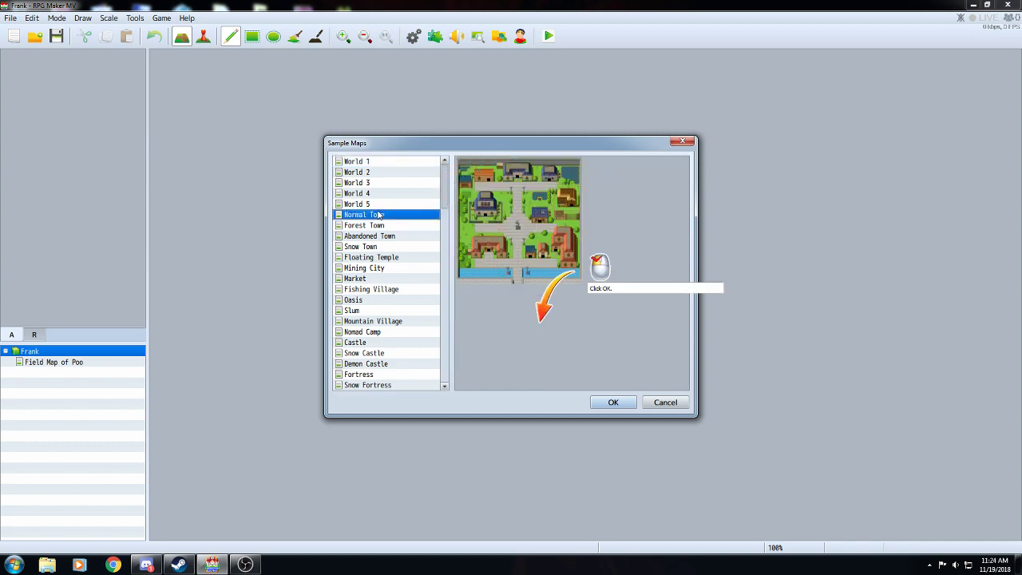
left_click(607, 402)
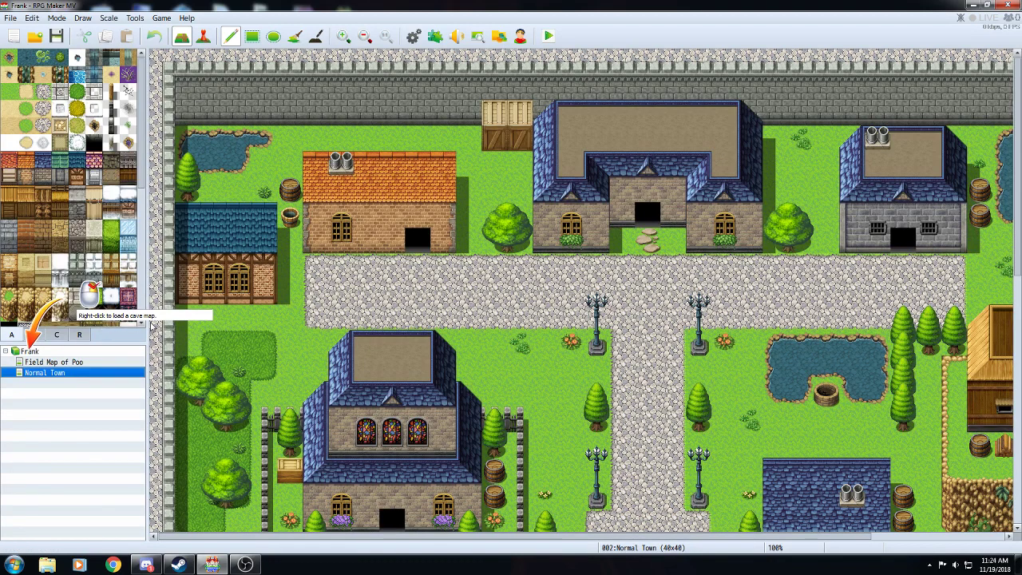
- Open the sample maps for the project root and preview the maps from World 1 through Demon Castle
right_click(94, 352)
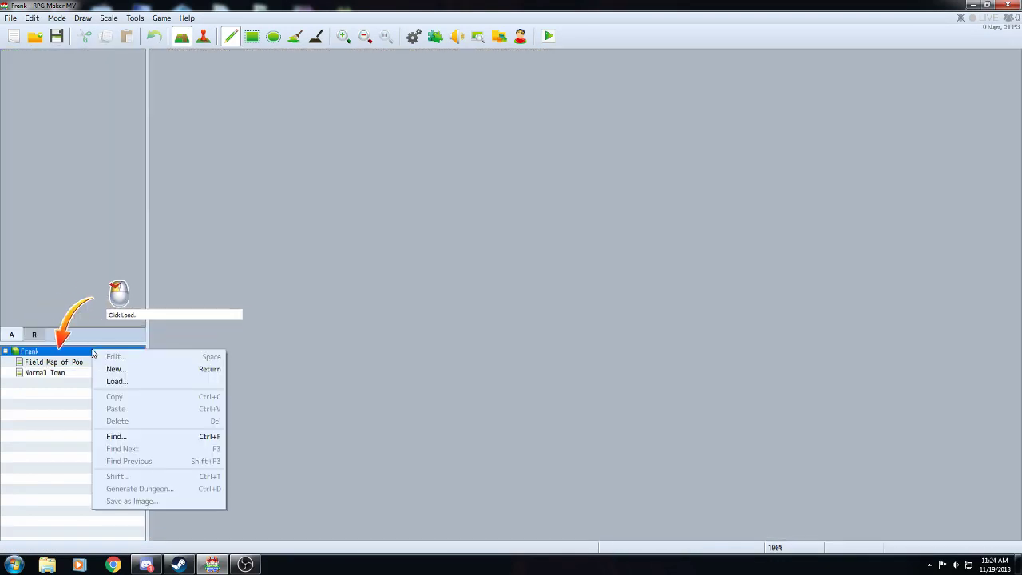
left_click(122, 381)
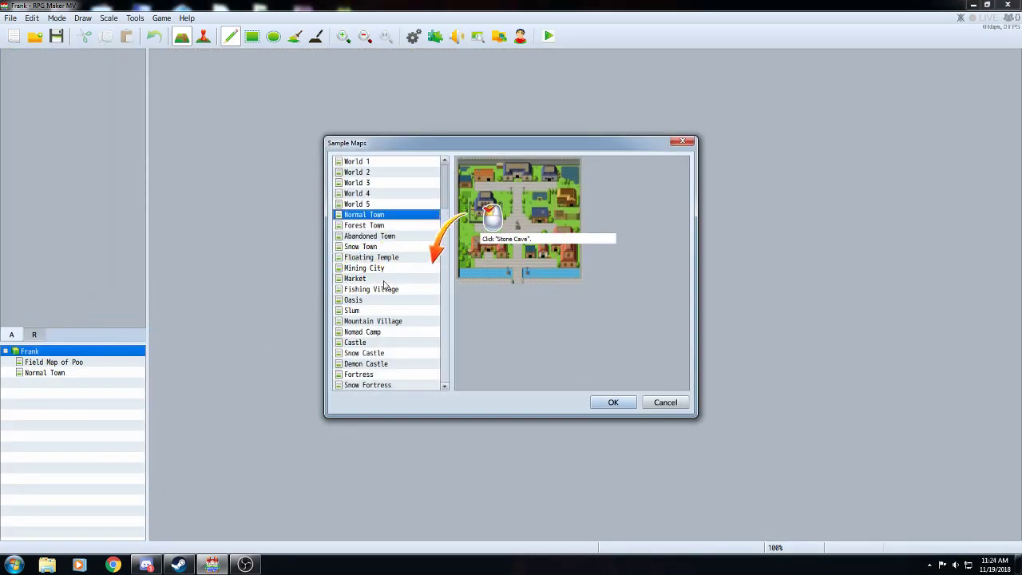
left_click(381, 162)
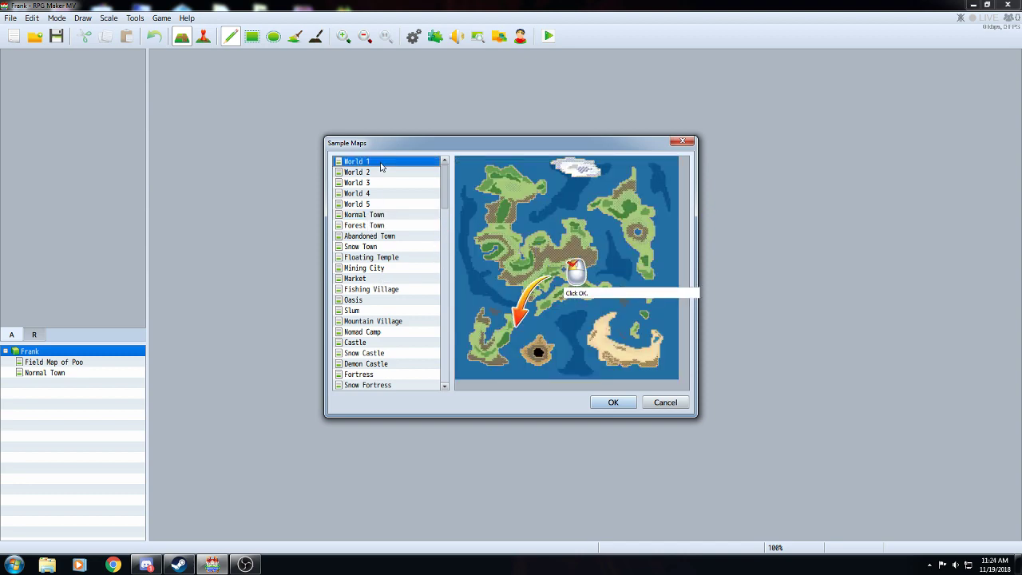
left_click(380, 171)
left_click(380, 183)
left_click(381, 193)
left_click(381, 204)
left_click(379, 215)
left_click(379, 226)
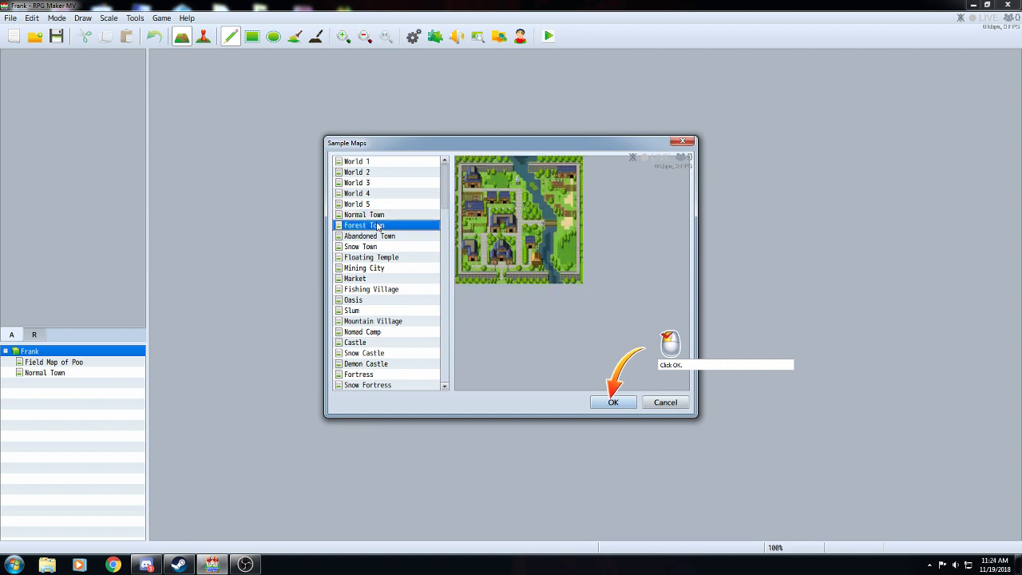
left_click(379, 237)
left_click(379, 246)
left_click(381, 257)
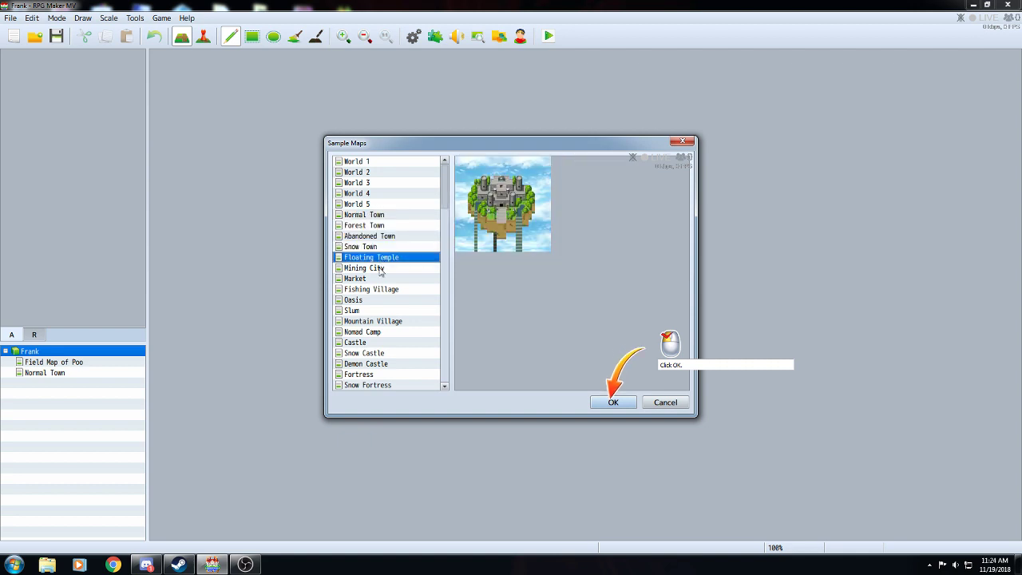
left_click(380, 269)
left_click(386, 259)
left_click(388, 270)
left_click(387, 280)
left_click(388, 291)
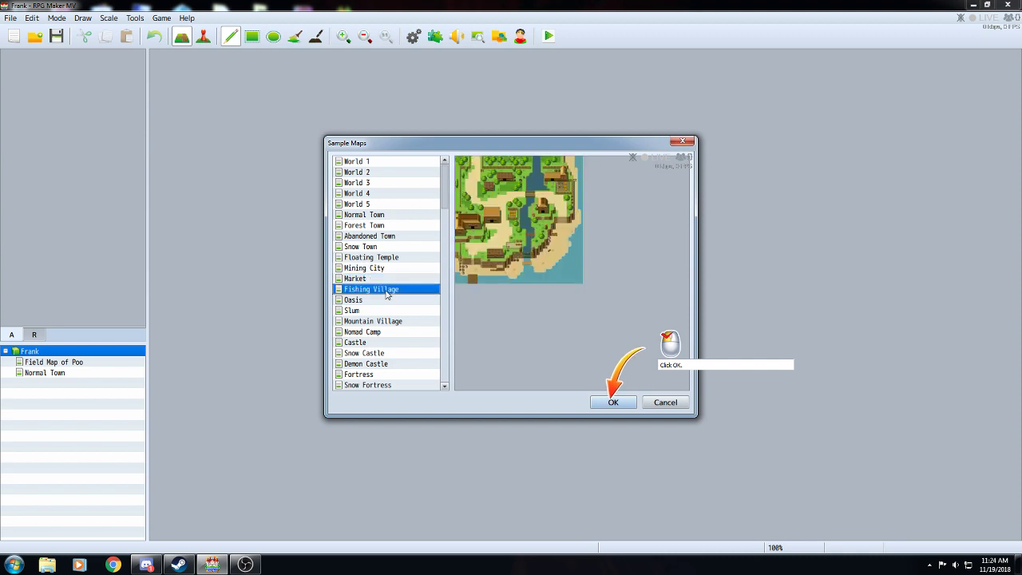
left_click(381, 301)
left_click(377, 311)
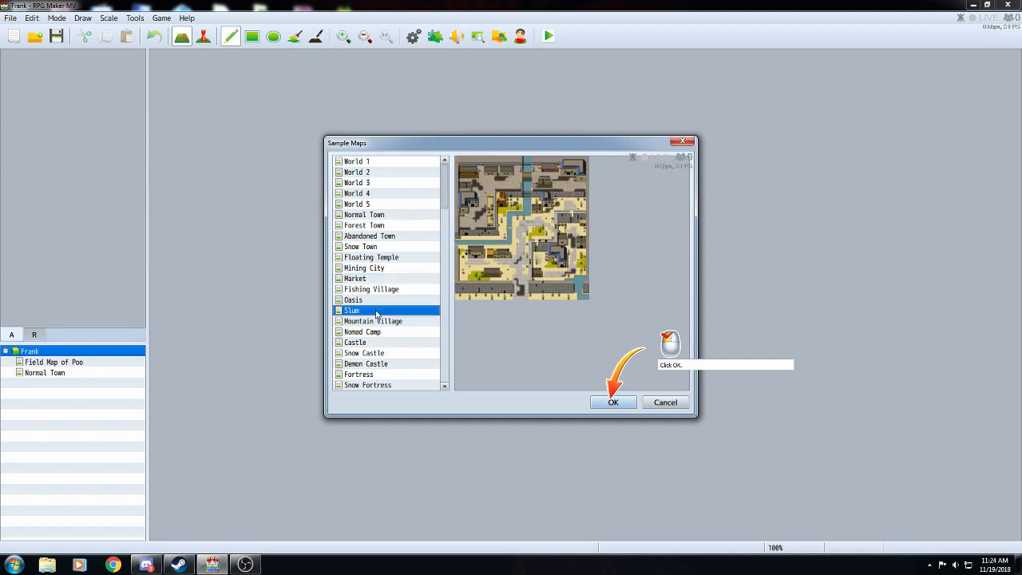
left_click(378, 325)
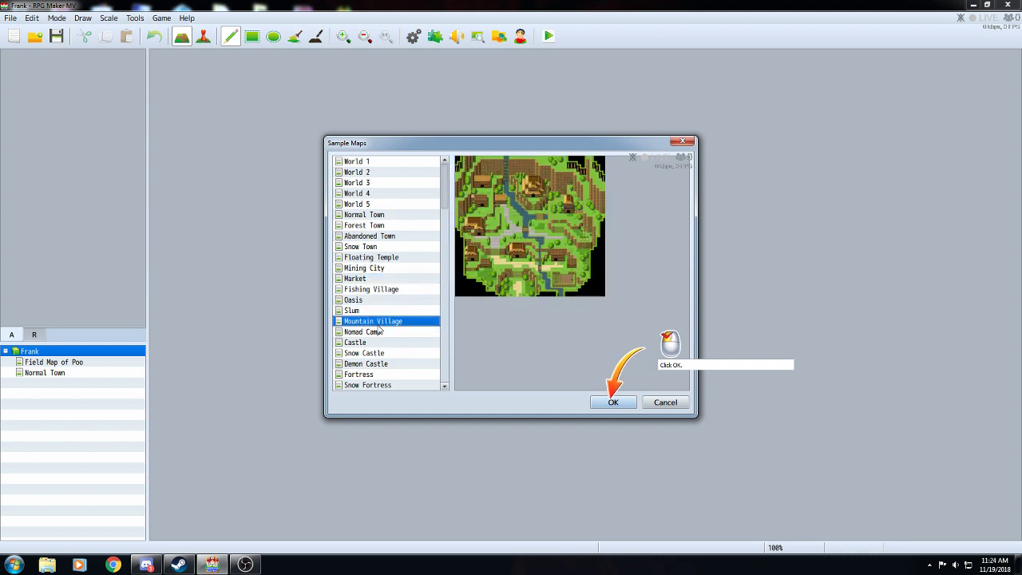
left_click(384, 334)
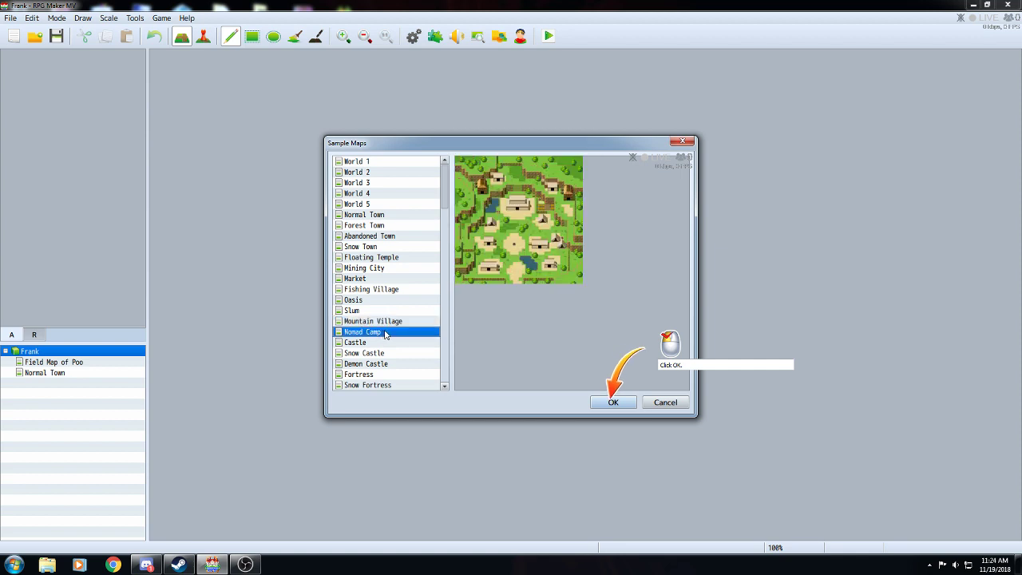
left_click(376, 346)
left_click(384, 356)
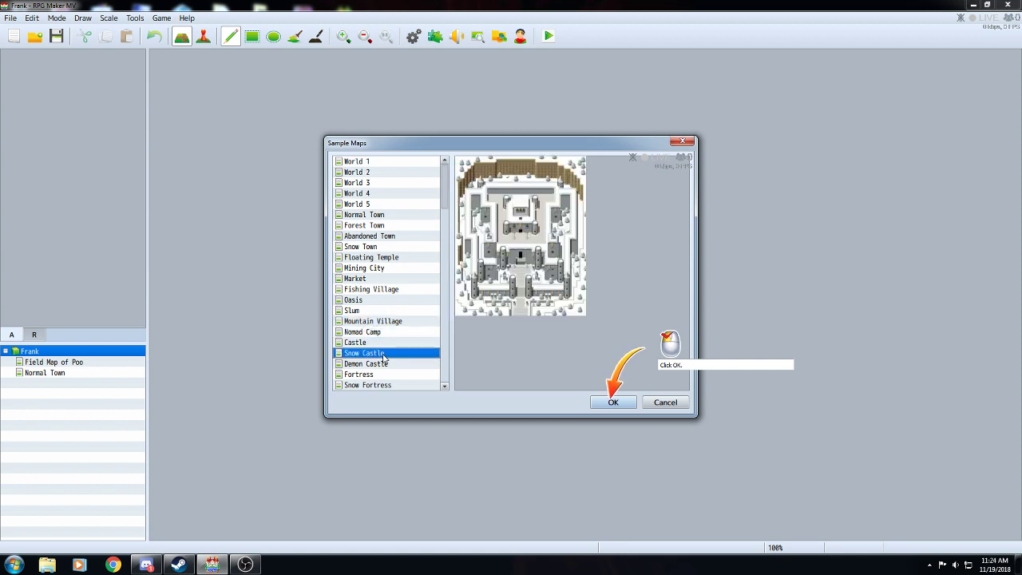
left_click(384, 366)
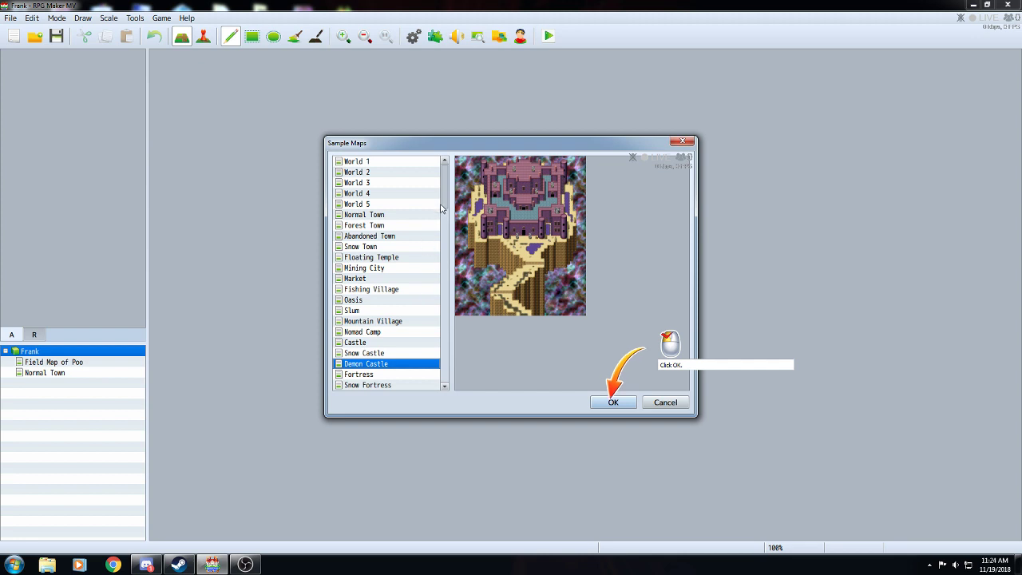
- Preview the sample maps from Fortress through Lost Forest
left_click_drag(443, 202, 445, 239)
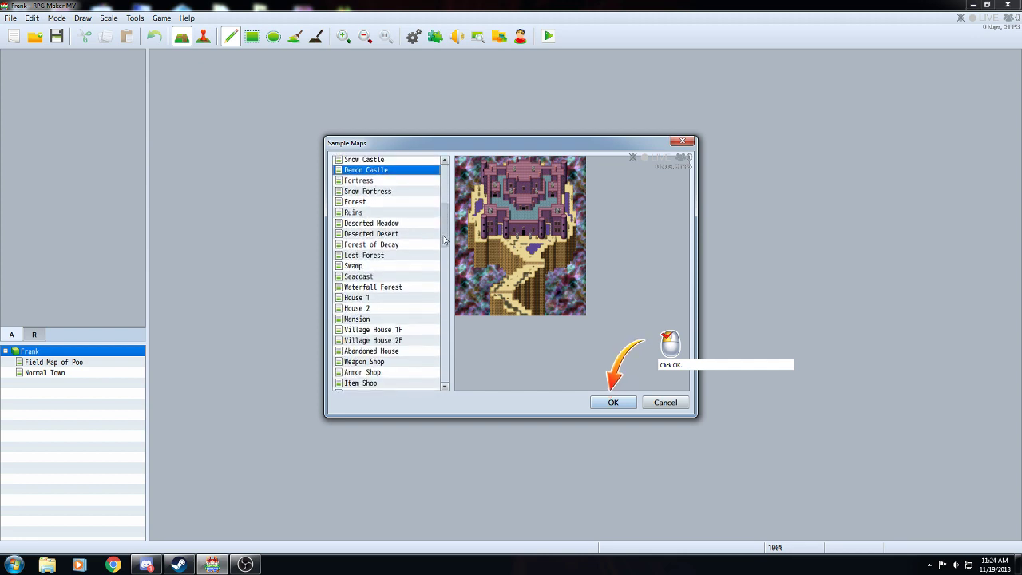
left_click(388, 183)
left_click(382, 193)
left_click(379, 203)
left_click(383, 213)
left_click(386, 224)
left_click(388, 234)
left_click(389, 244)
left_click(390, 256)
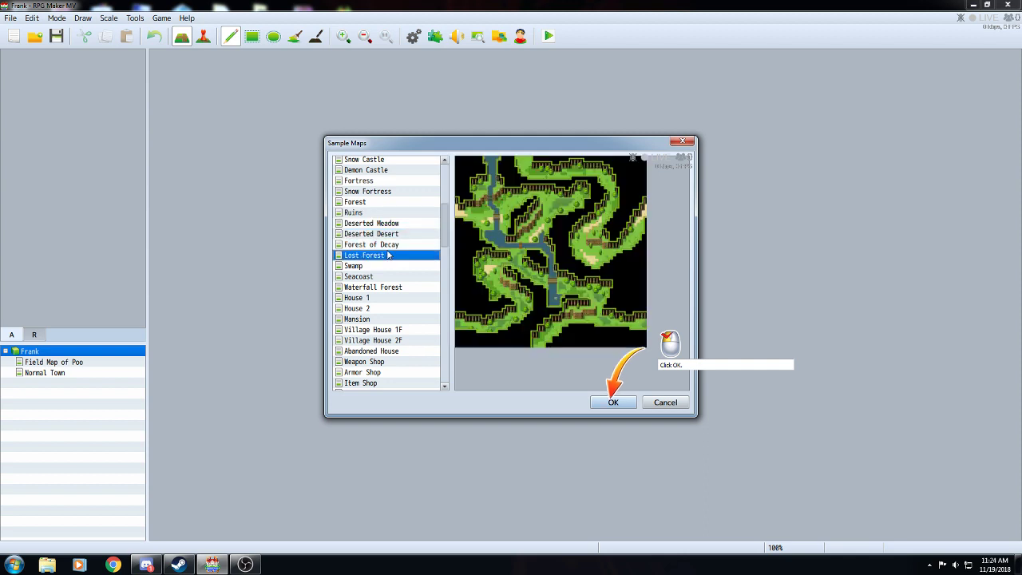
- Preview the Stone, Ice, Cursed and Lava Cave sample maps, plus Small Town and Big City
scroll(422, 272, "down", 3)
scroll(421, 276, "down", 3)
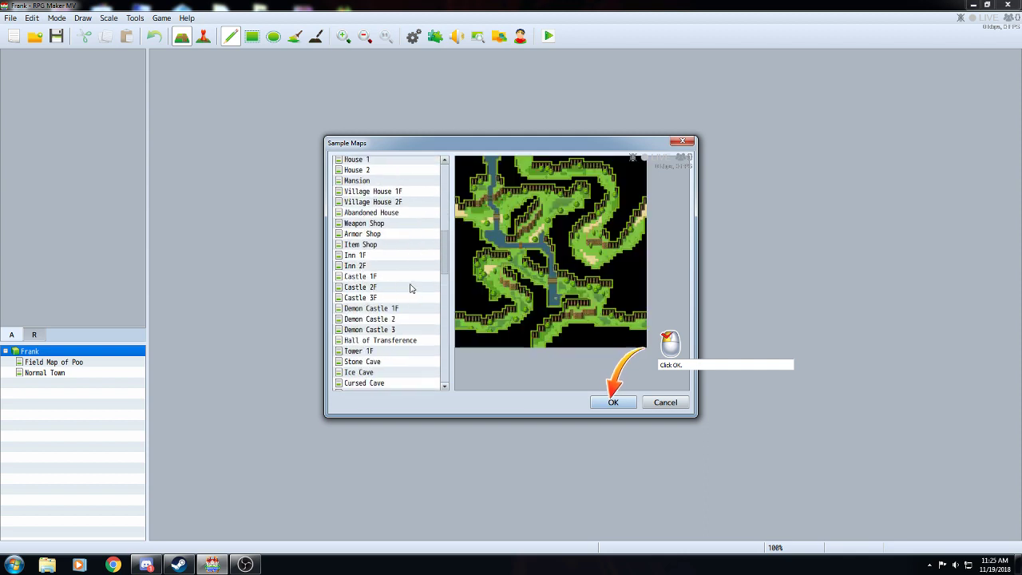
scroll(411, 289, "down", 1)
left_click(391, 352)
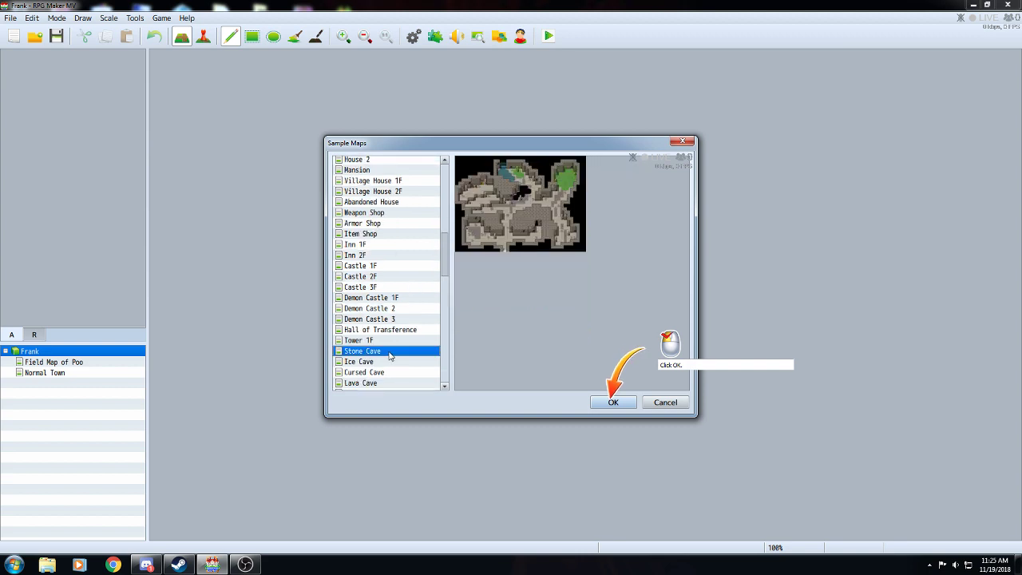
left_click(385, 364)
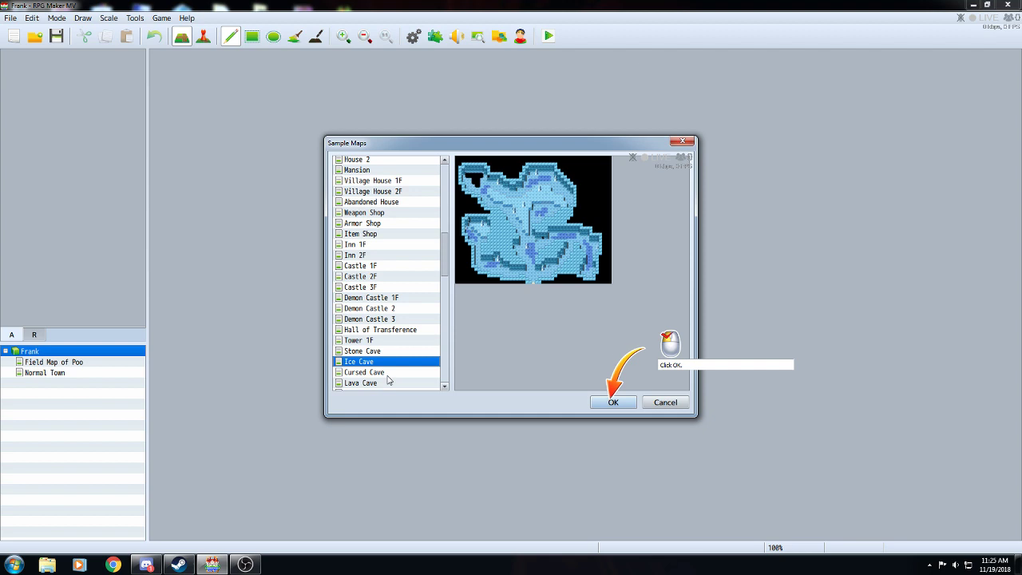
left_click(388, 374)
left_click(388, 383)
scroll(411, 355, "down", 1)
left_click(398, 374)
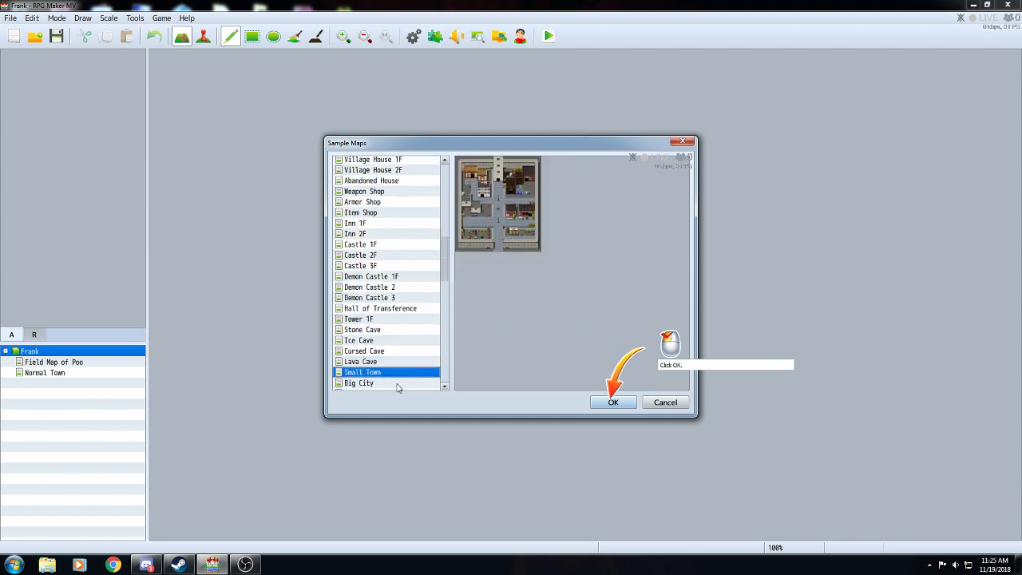
left_click(398, 384)
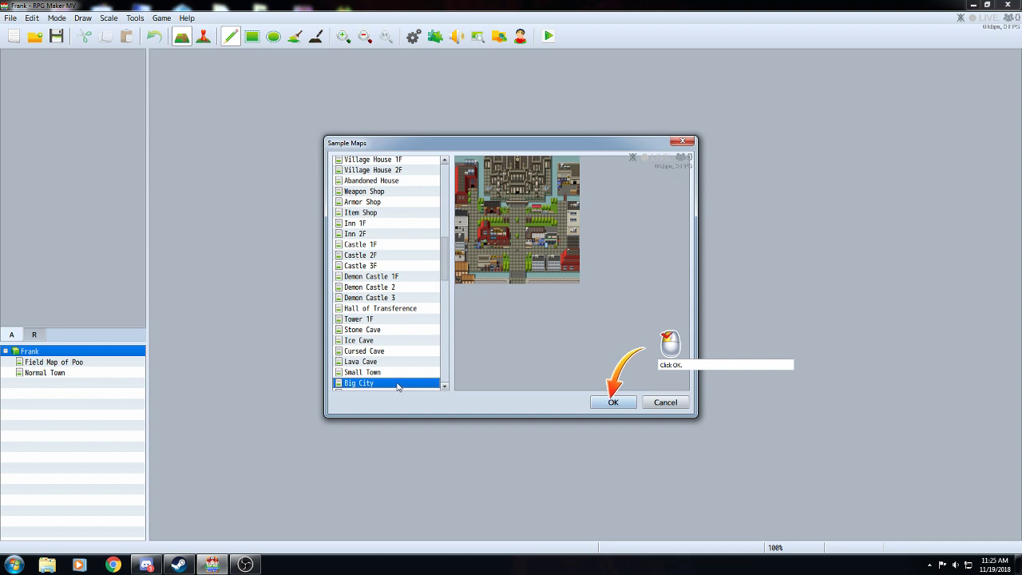
- Load the Stone Cave sample map and continue the tutorial to linking the maps with events
left_click(393, 330)
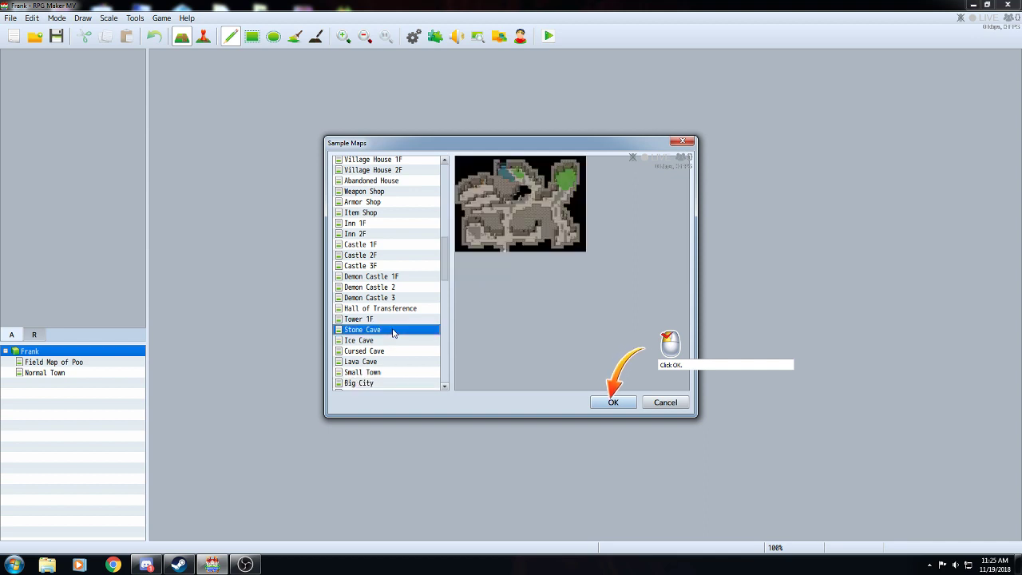
left_click(600, 405)
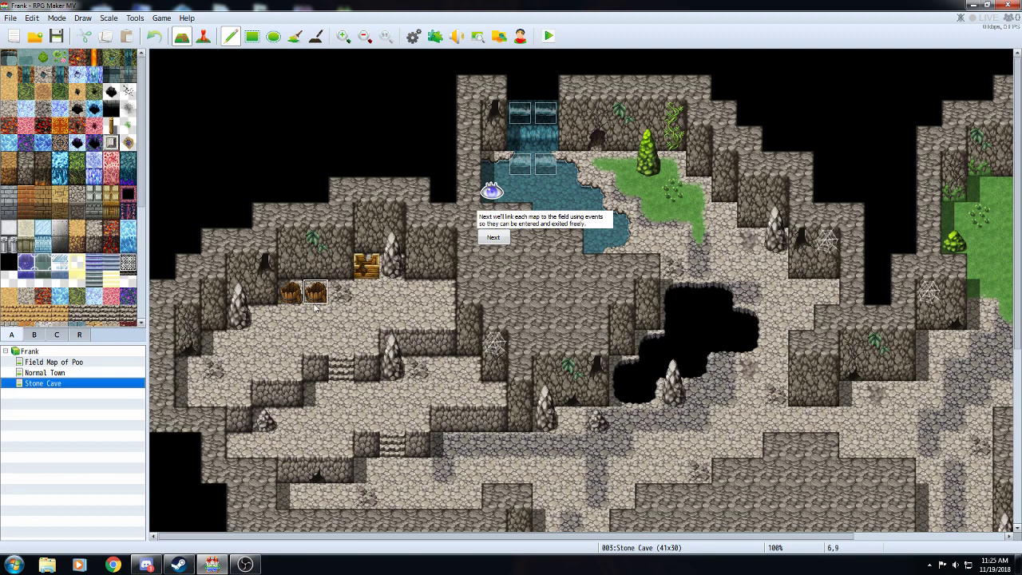
scroll(494, 292, "down", 2)
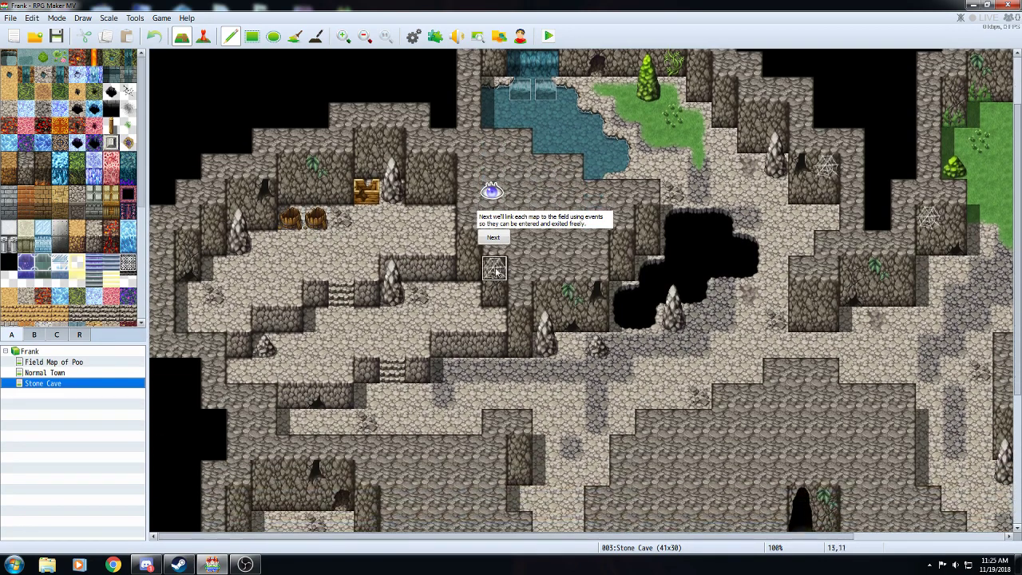
left_click(366, 36)
left_click(365, 36)
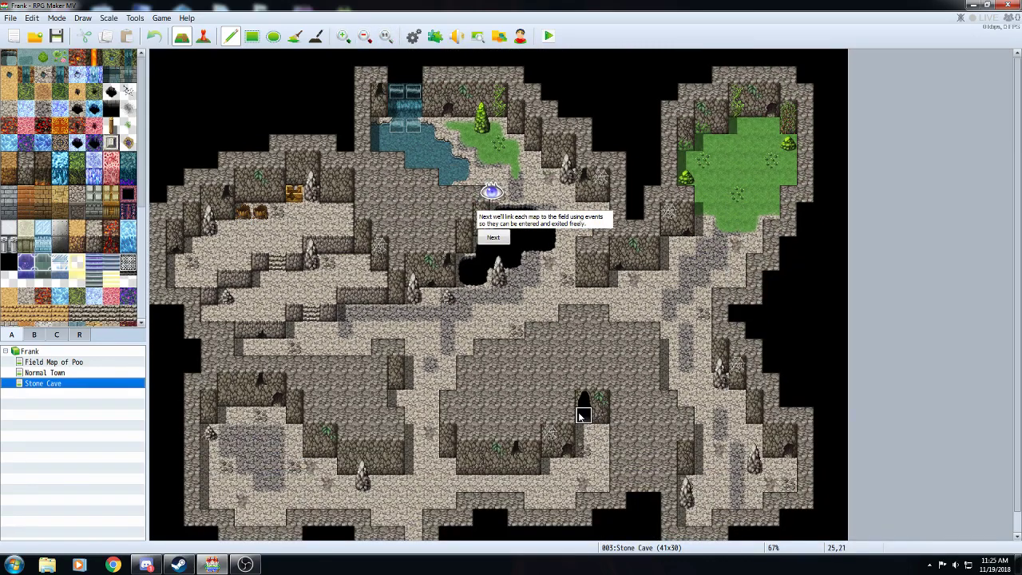
left_click(492, 238)
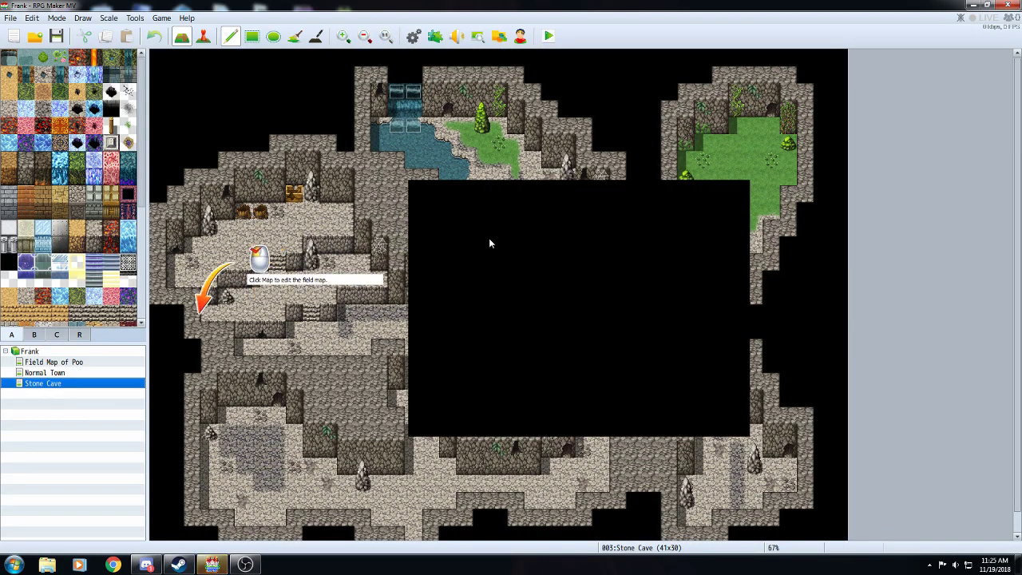
- Switch to event editing on the Field Map of Poo and start a quick transfer event on the town tile
left_click(79, 364)
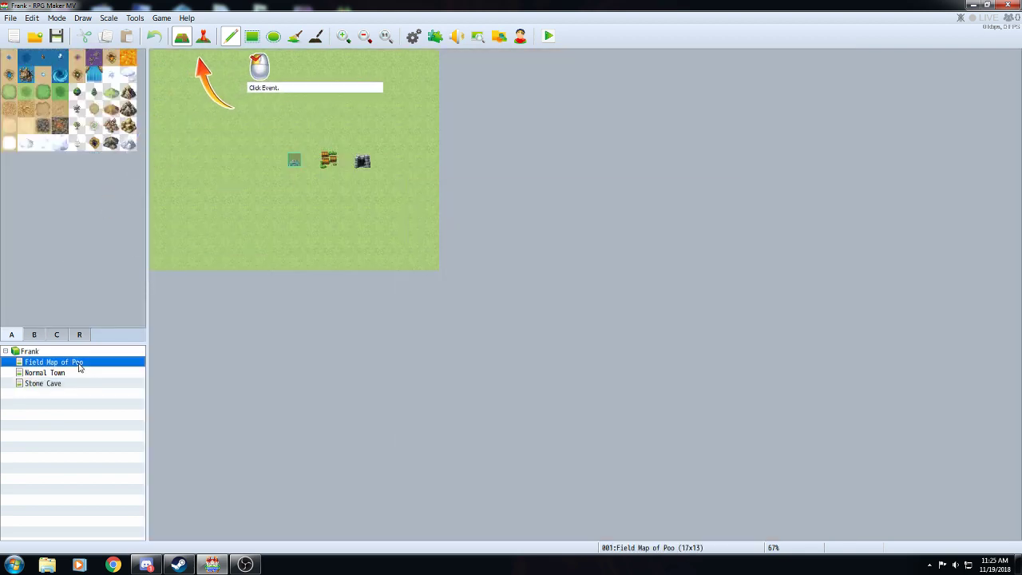
left_click(202, 38)
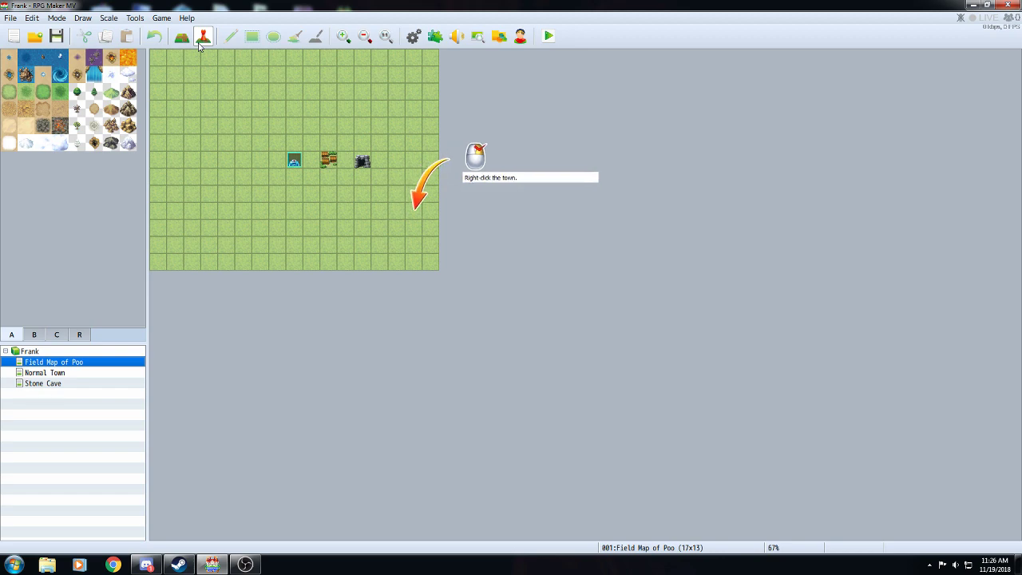
right_click(327, 165)
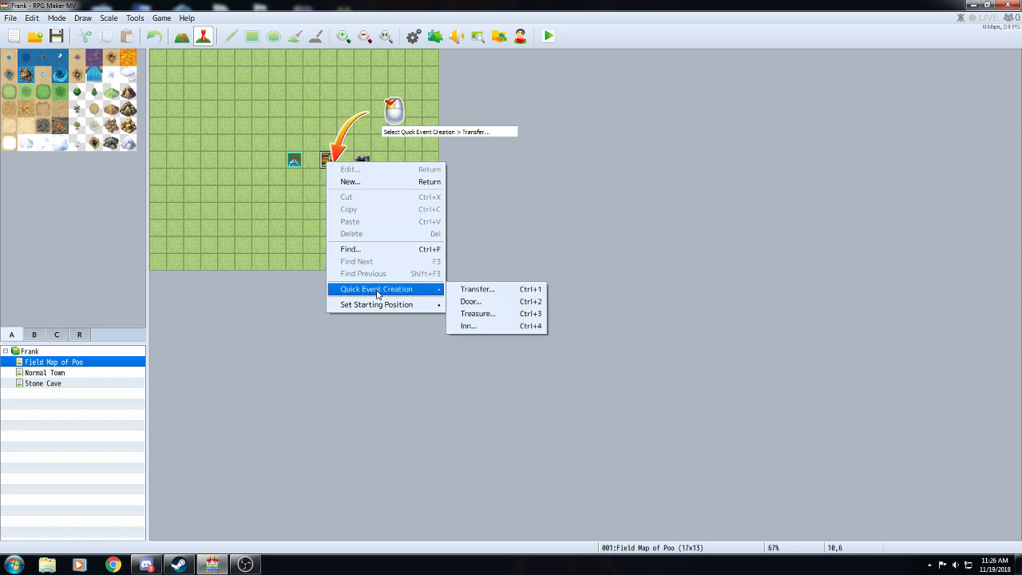
mouse_move(436, 297)
left_click(473, 289)
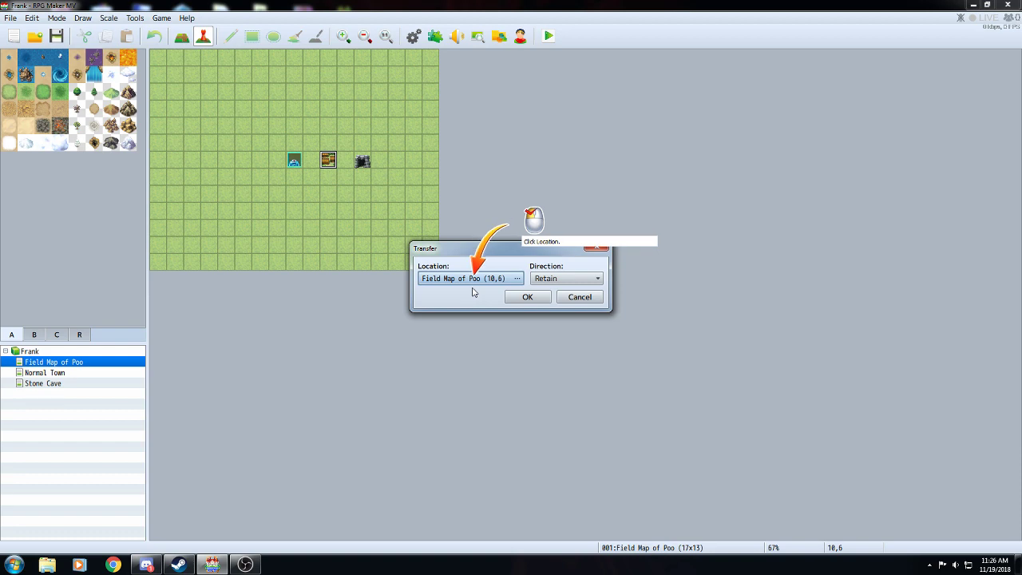
- Set the transfer destination to the southern entrance of Normal Town at (19,39) and create the event
left_click(493, 279)
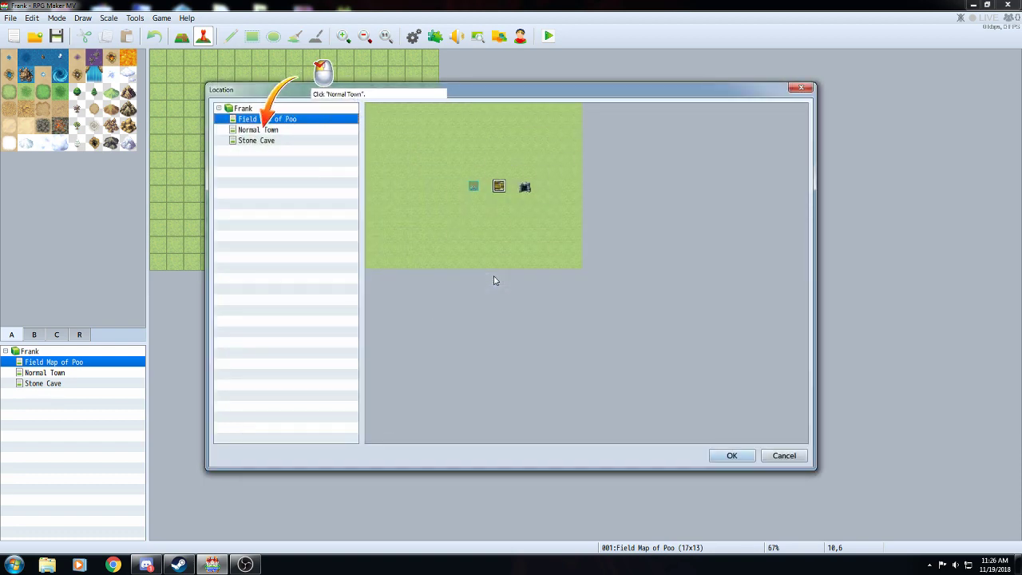
left_click(312, 131)
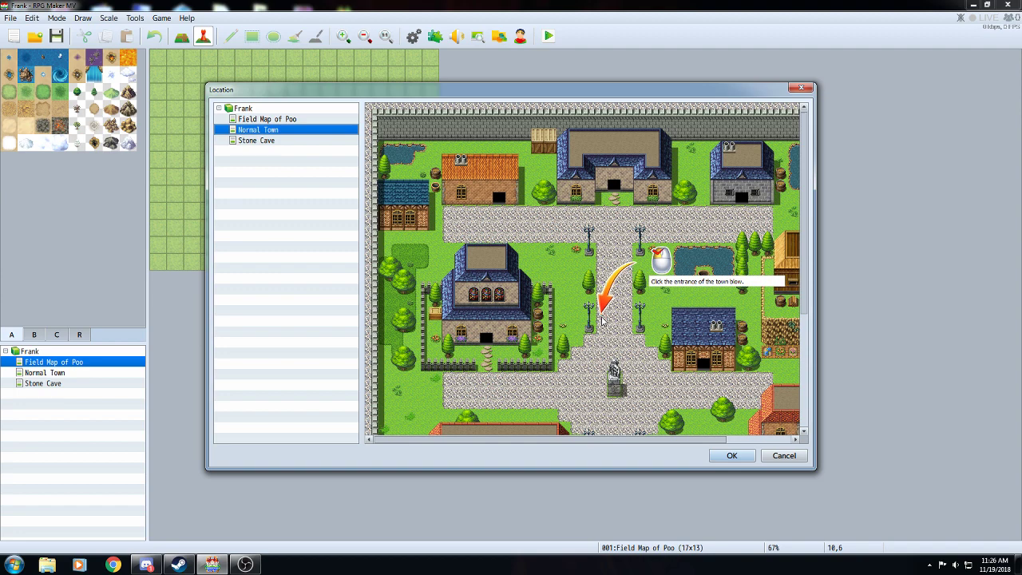
left_click_drag(804, 139, 820, 435)
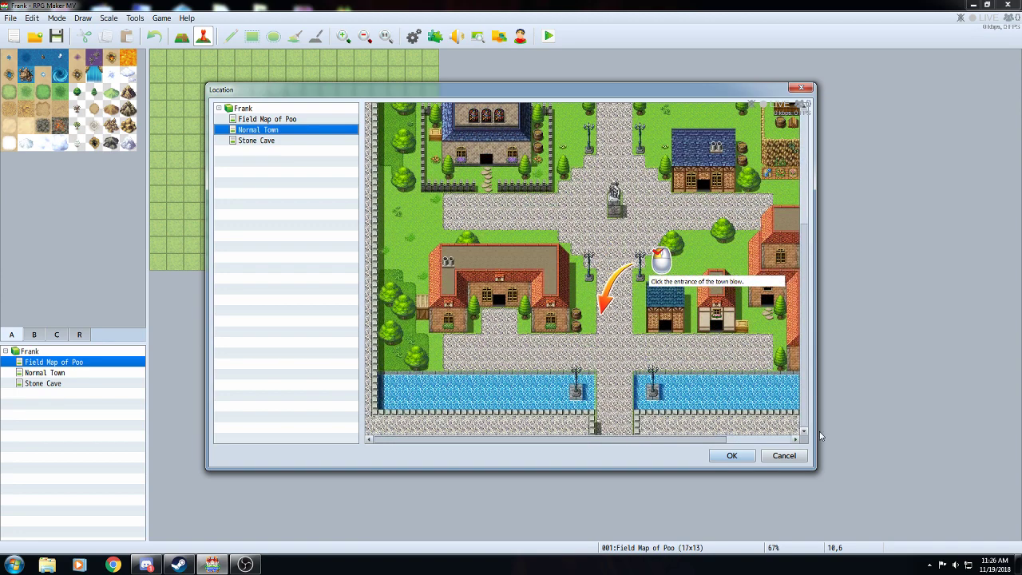
left_click(614, 431)
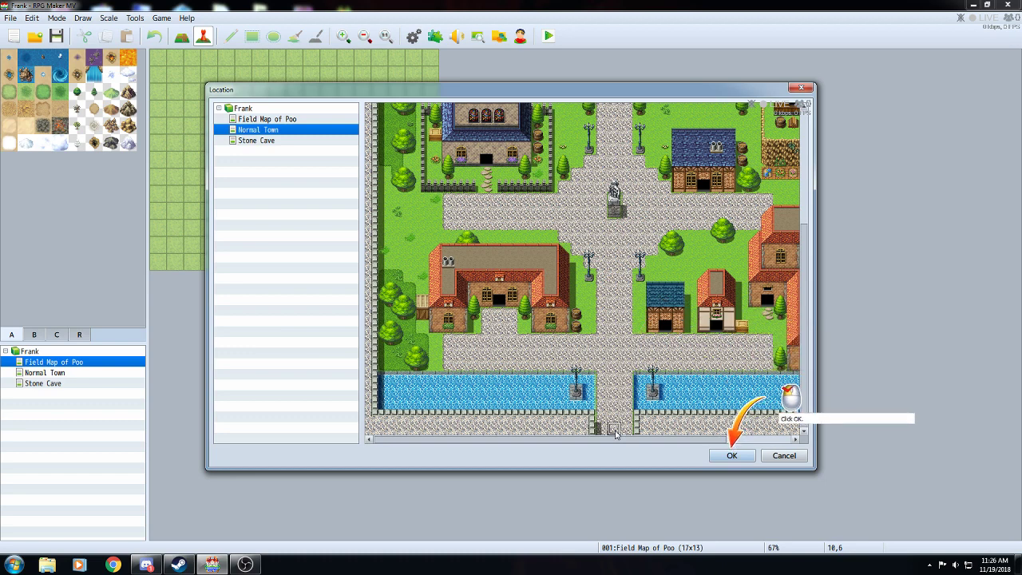
left_click(742, 460)
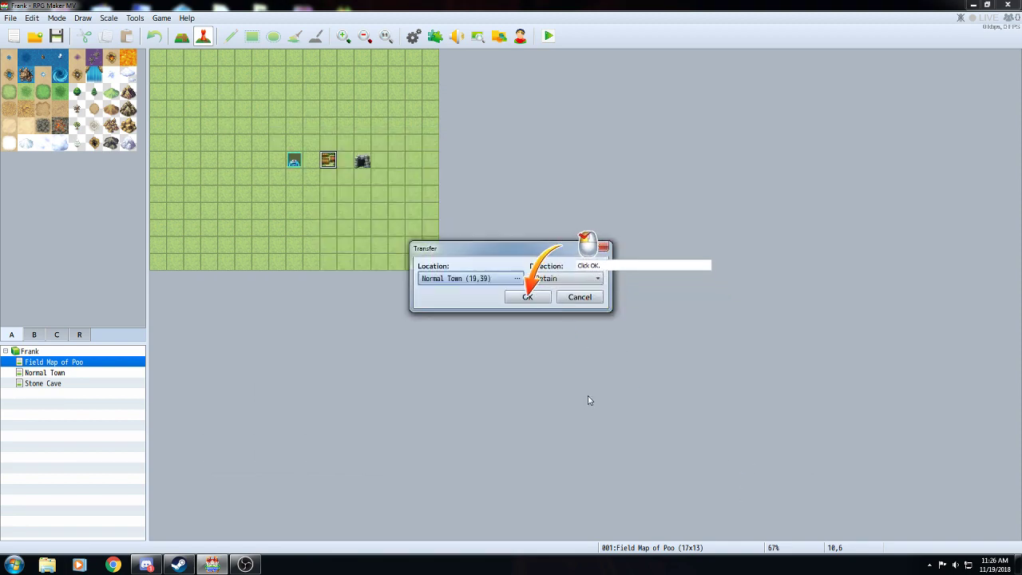
left_click(528, 296)
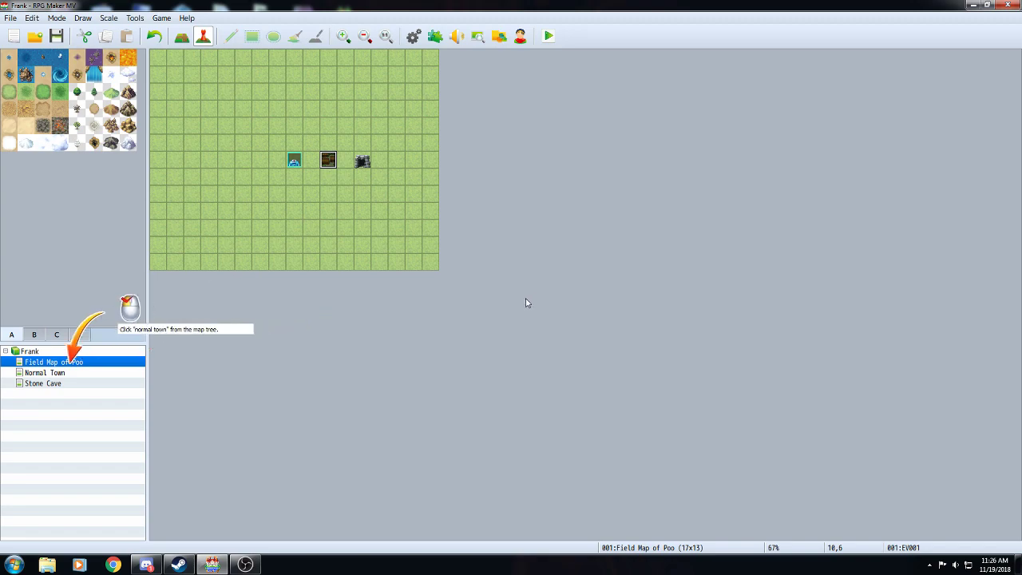
- Open the Normal Town map and examine it from north to south for the town's exit
left_click(88, 374)
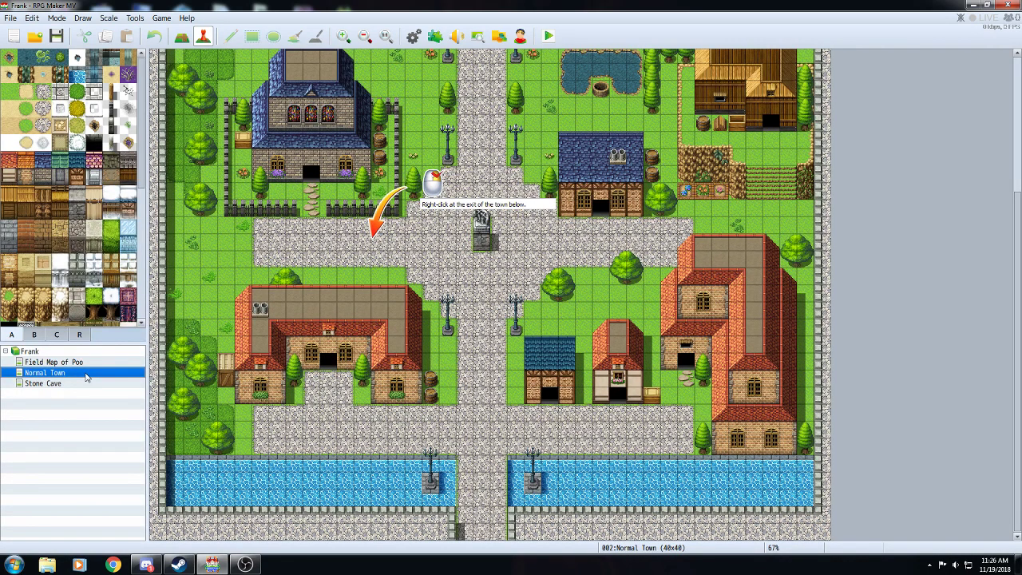
scroll(543, 210, "up", 3)
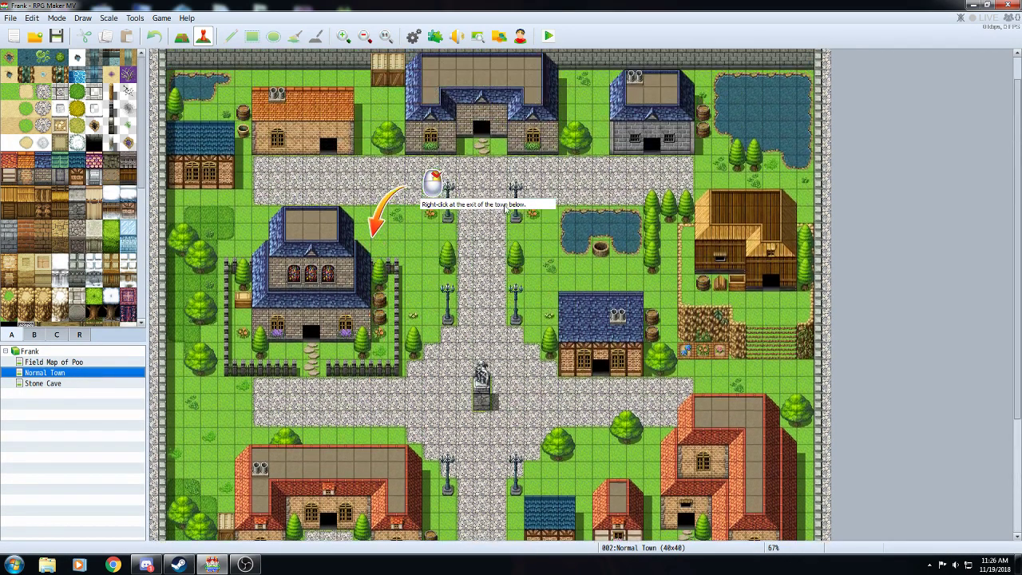
scroll(504, 210, "down", 3)
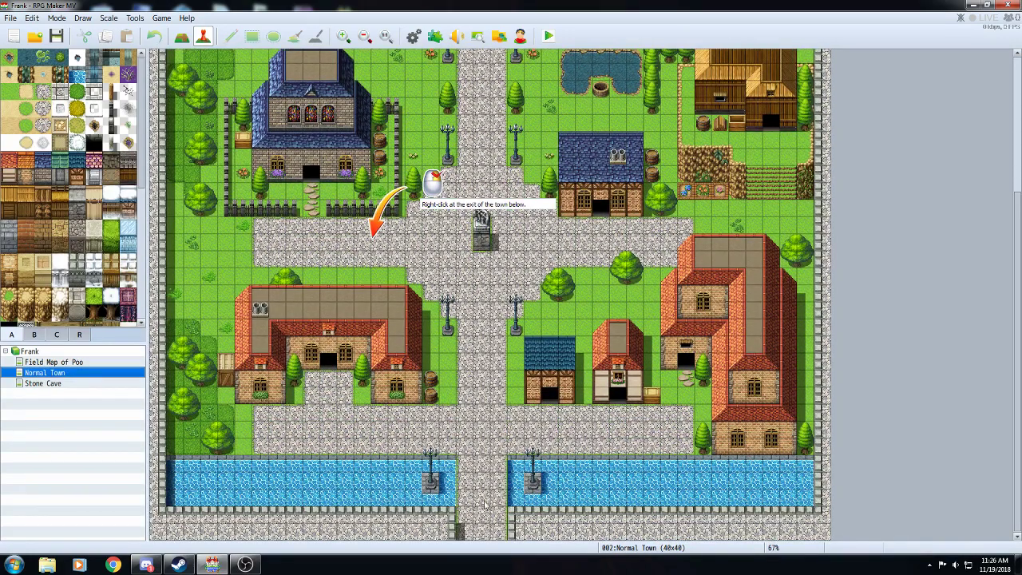
scroll(472, 284, "up", 2)
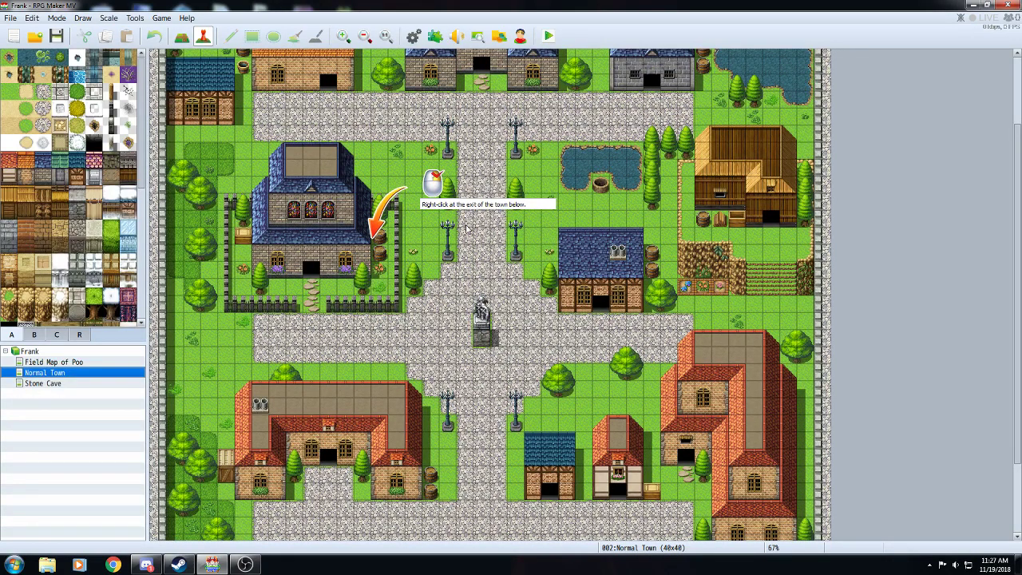
scroll(487, 254, "down", 1)
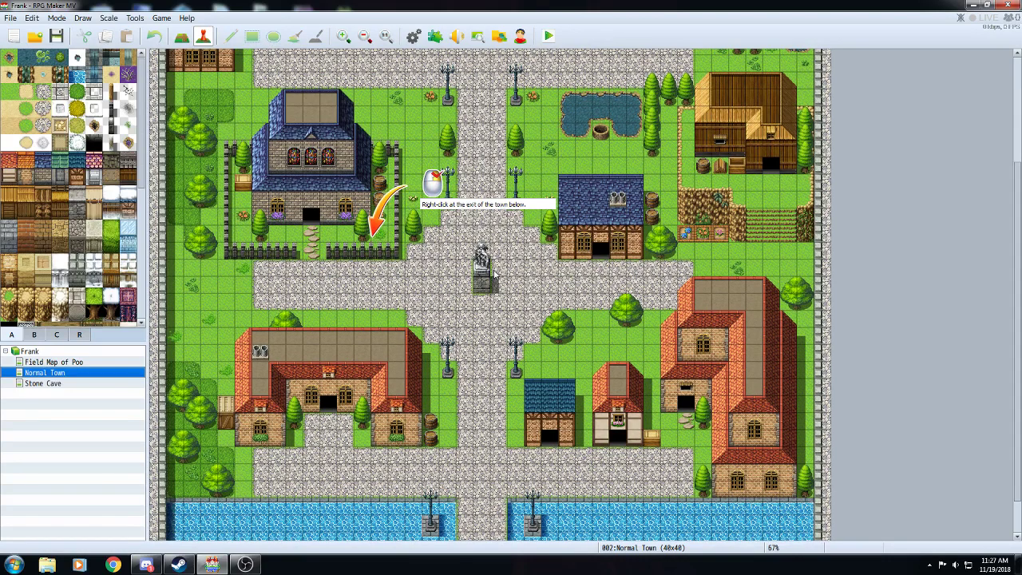
scroll(494, 273, "down", 1)
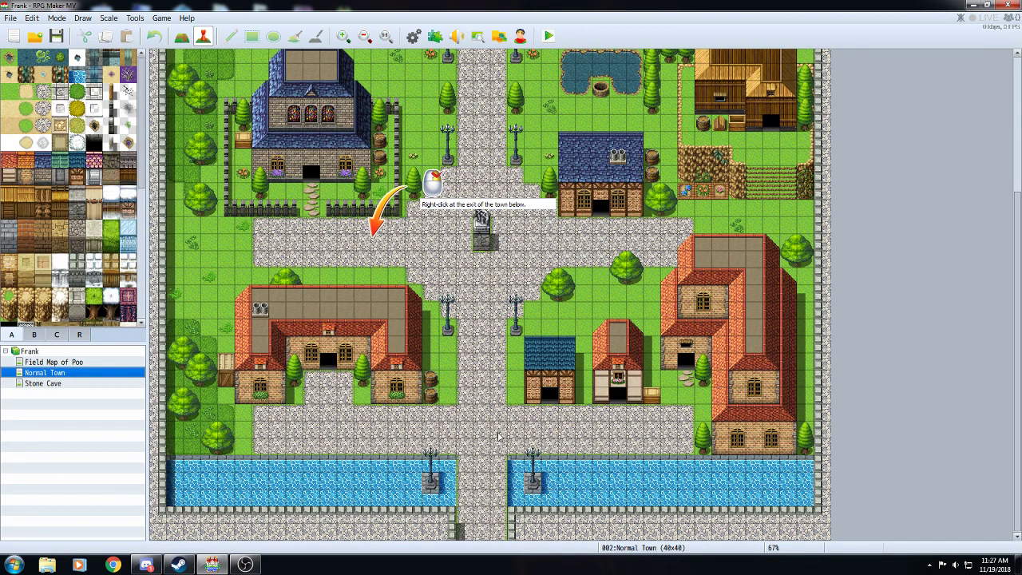
scroll(419, 405, "up", 4)
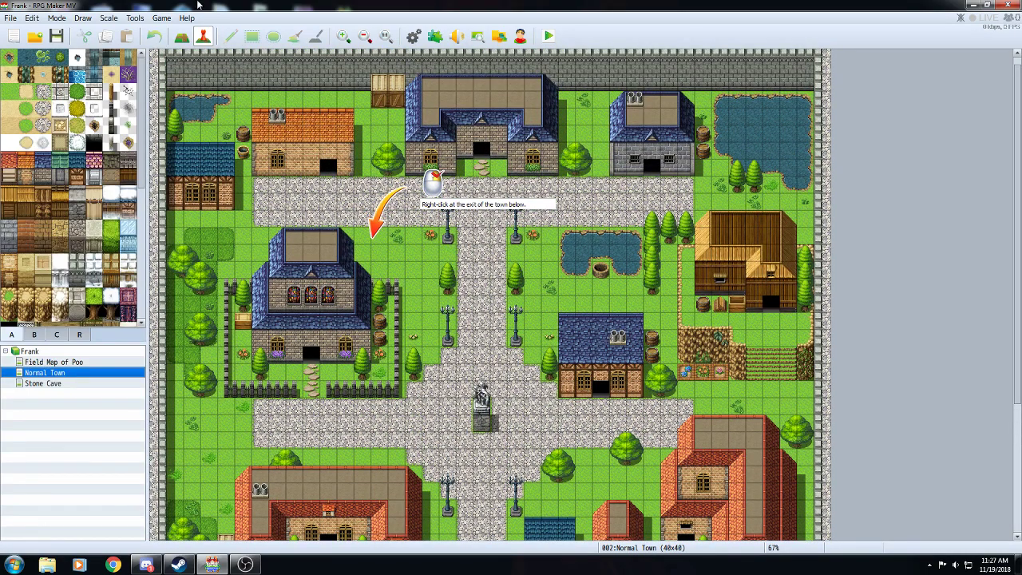
scroll(458, 404, "down", 4)
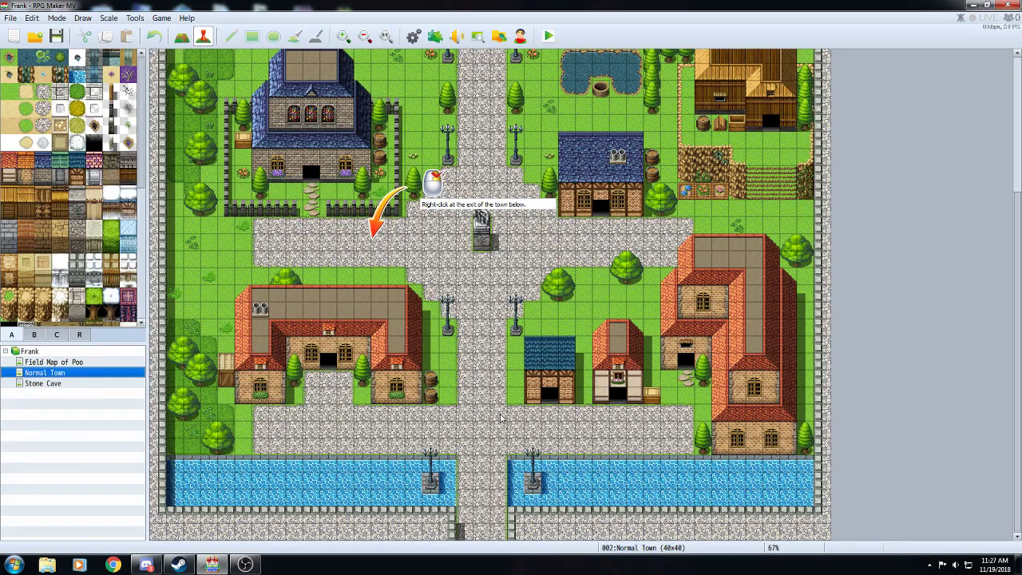
scroll(501, 417, "up", 4)
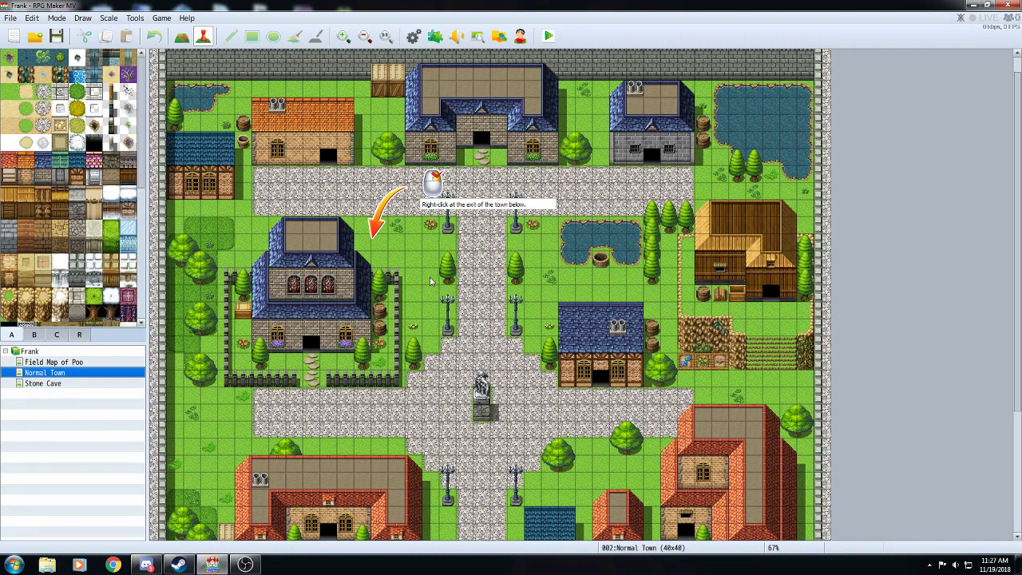
- Create a quick transfer event at (16,14) in Normal Town leading to the town tile (10,6) on Field Map of Poo
right_click(430, 281)
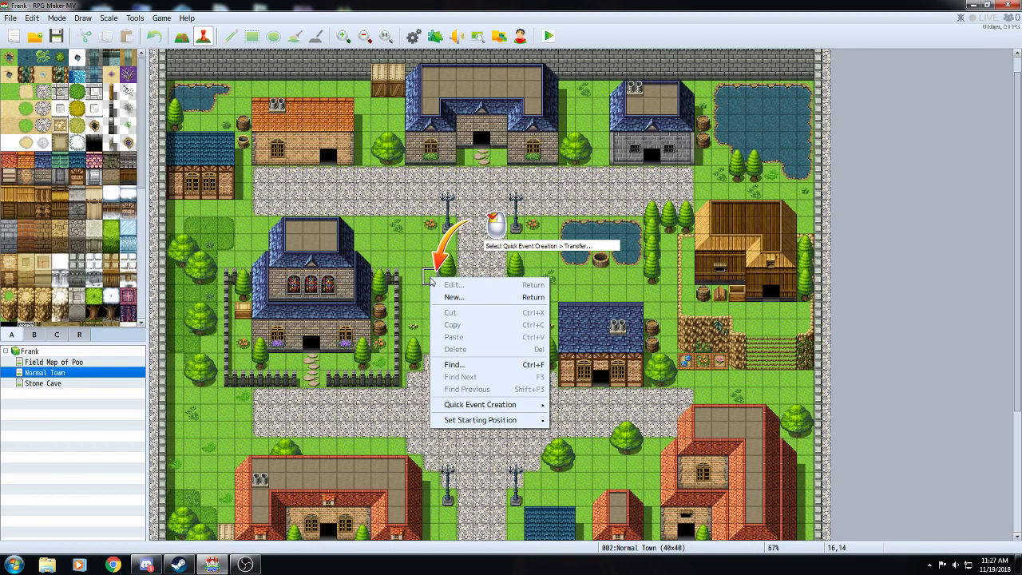
mouse_move(499, 409)
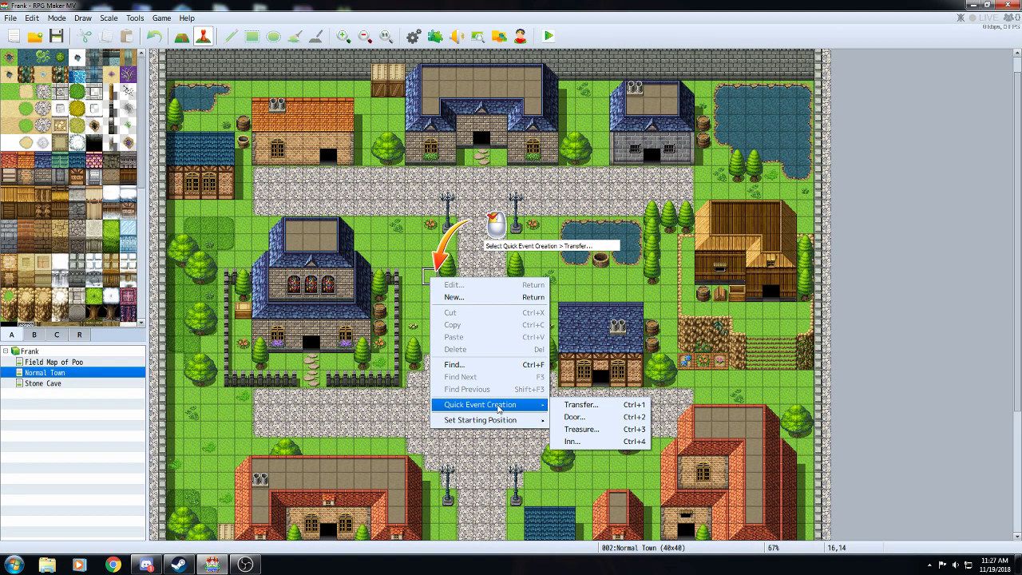
left_click(576, 407)
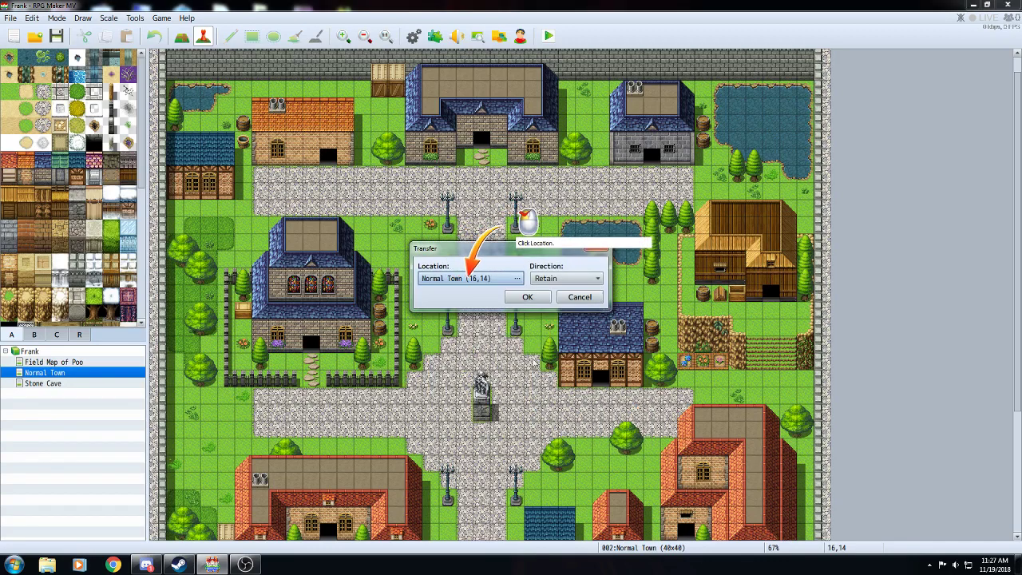
left_click(469, 284)
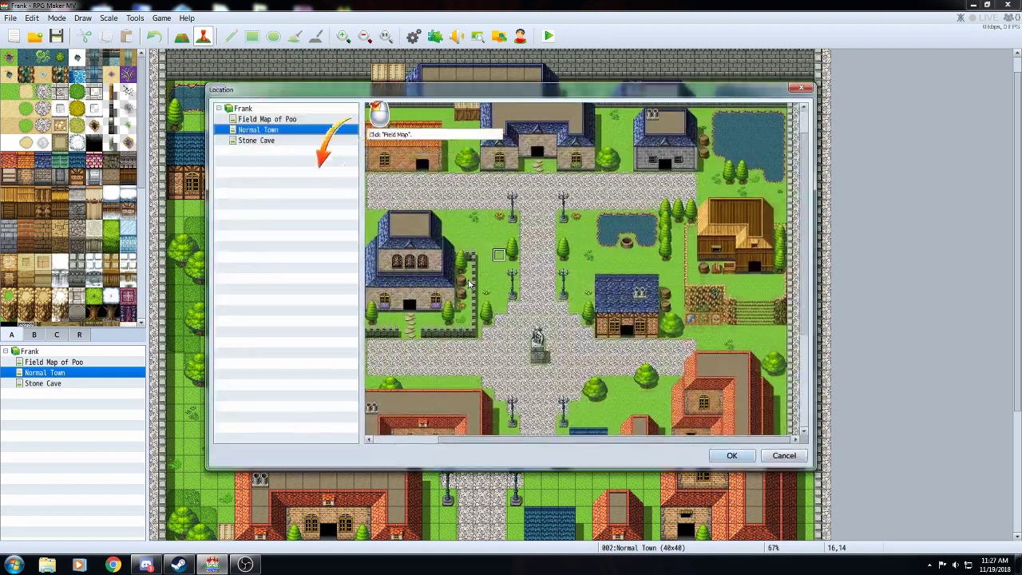
left_click(294, 120)
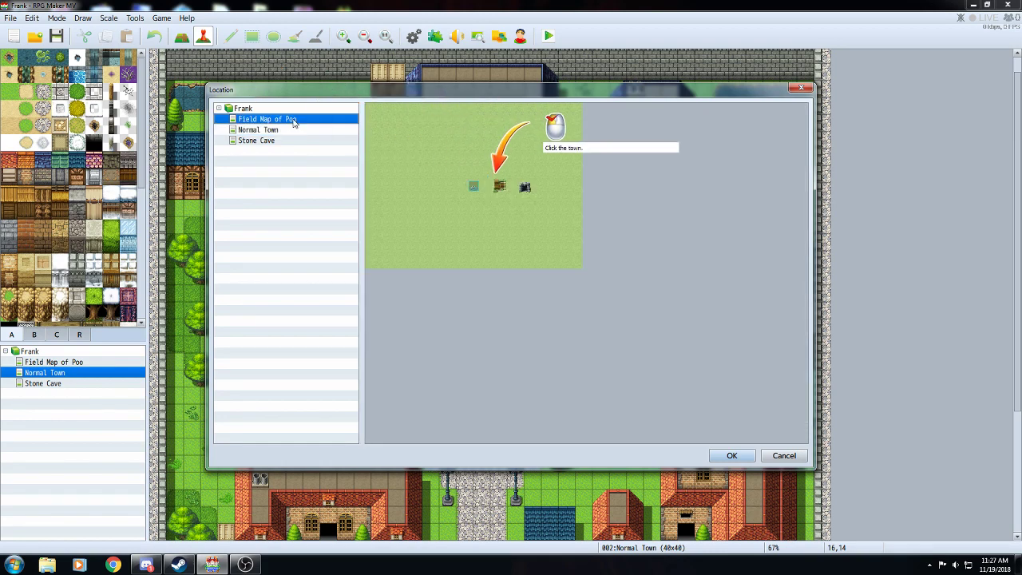
left_click(498, 190)
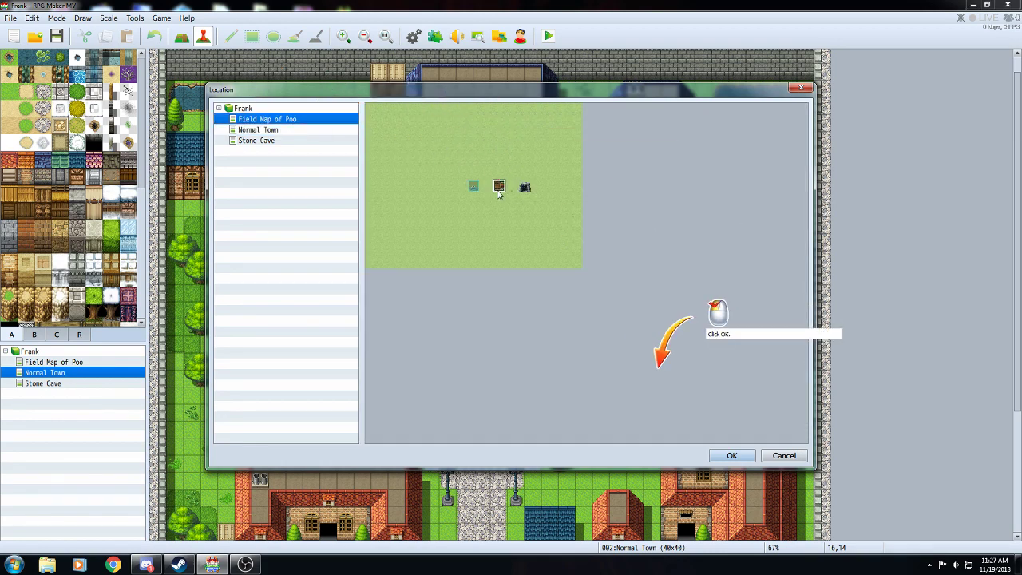
left_click(731, 457)
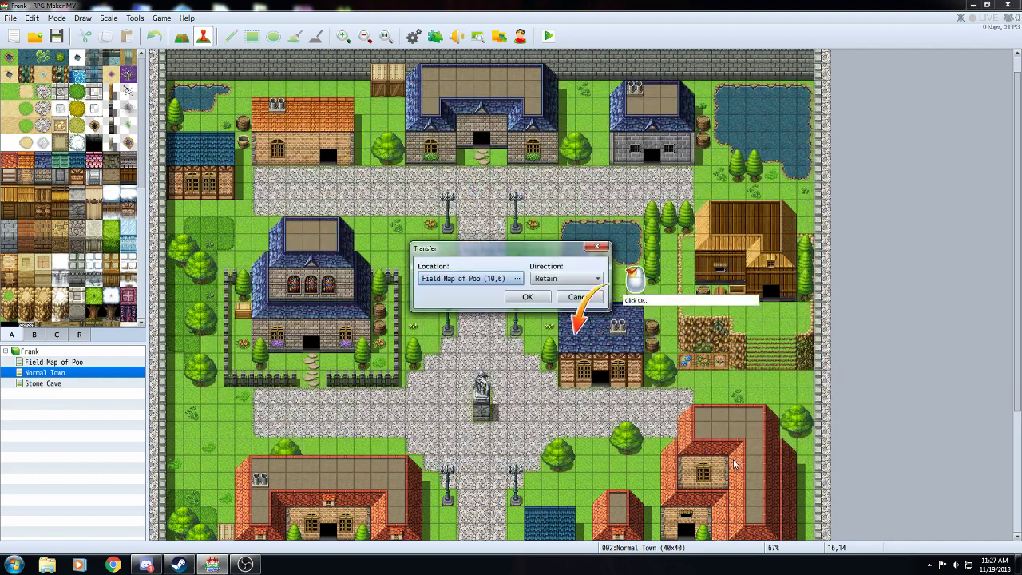
left_click(529, 301)
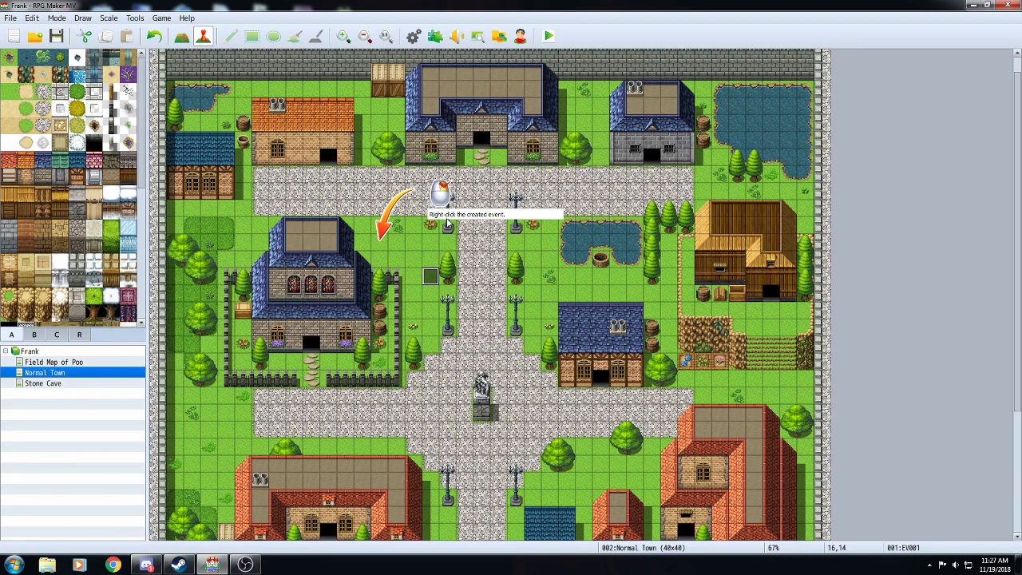
- Copy the new transfer event at (16,14) and paste it onto tiles (18,14) and (17,12) of Normal Town
right_click(429, 282)
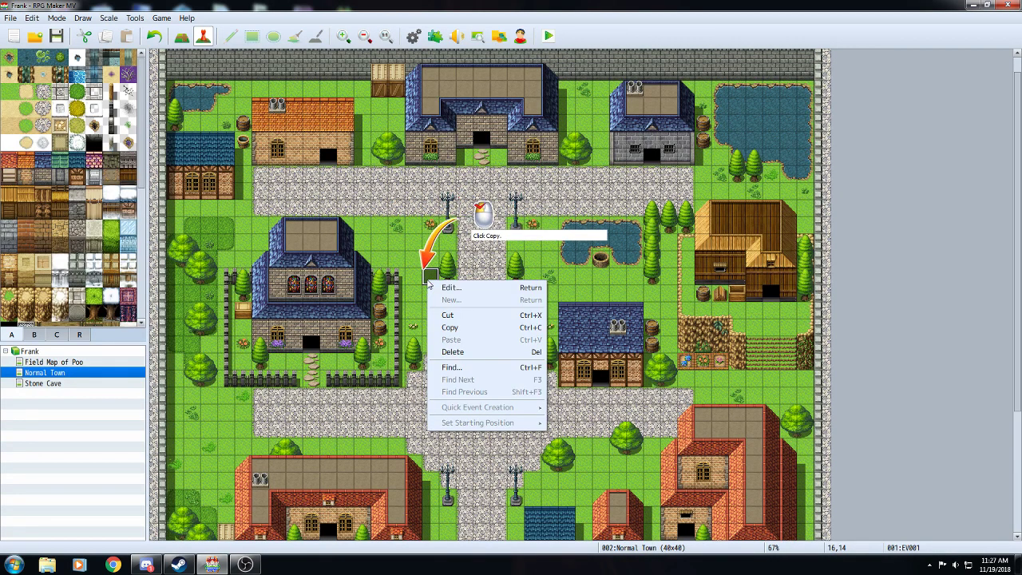
left_click(450, 328)
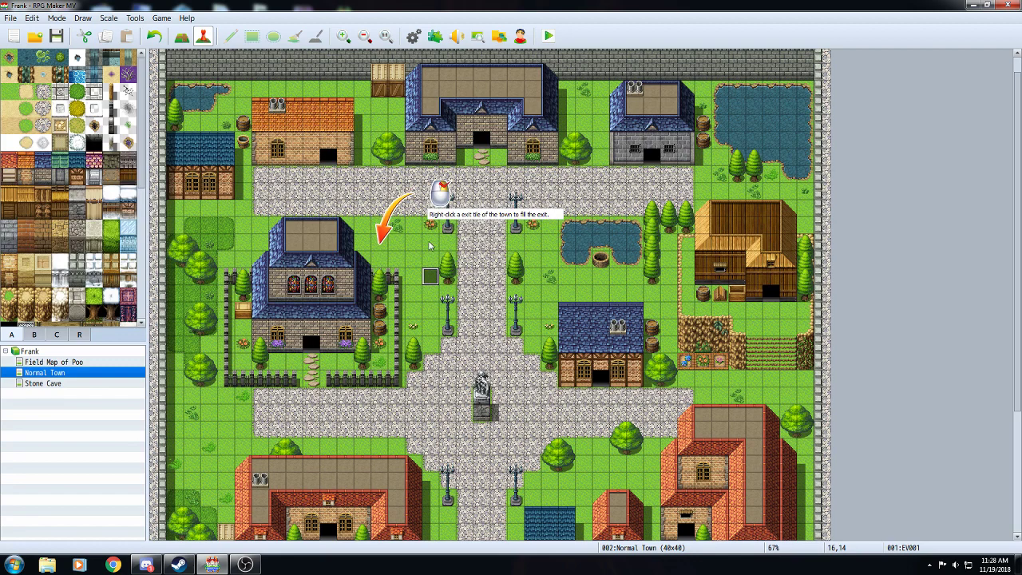
right_click(466, 277)
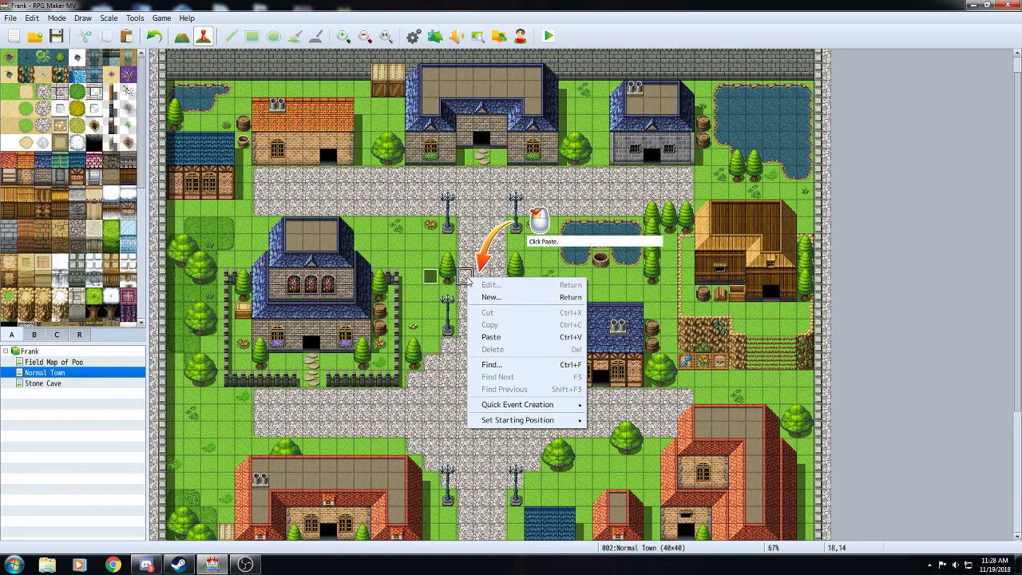
left_click(491, 337)
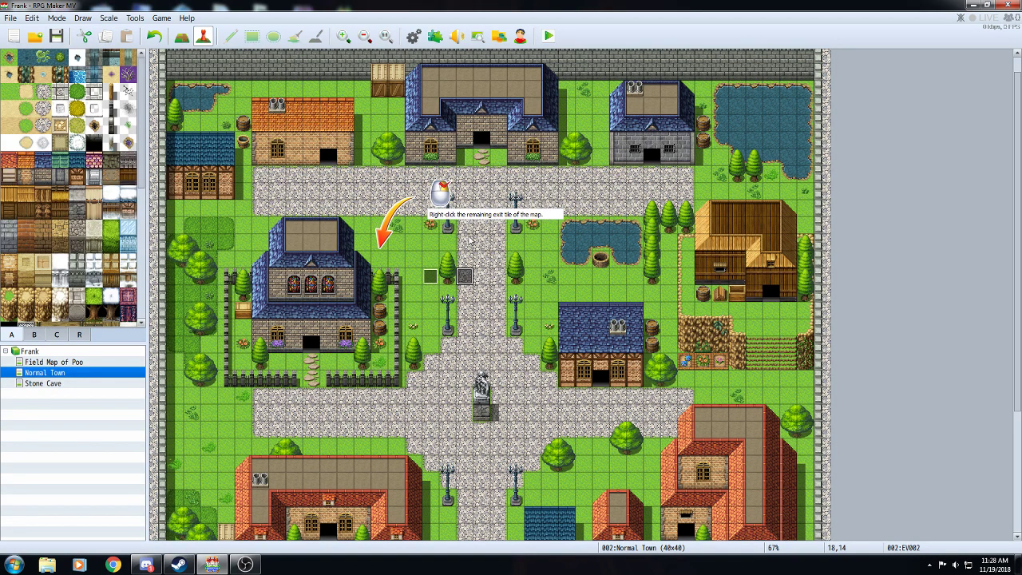
right_click(446, 244)
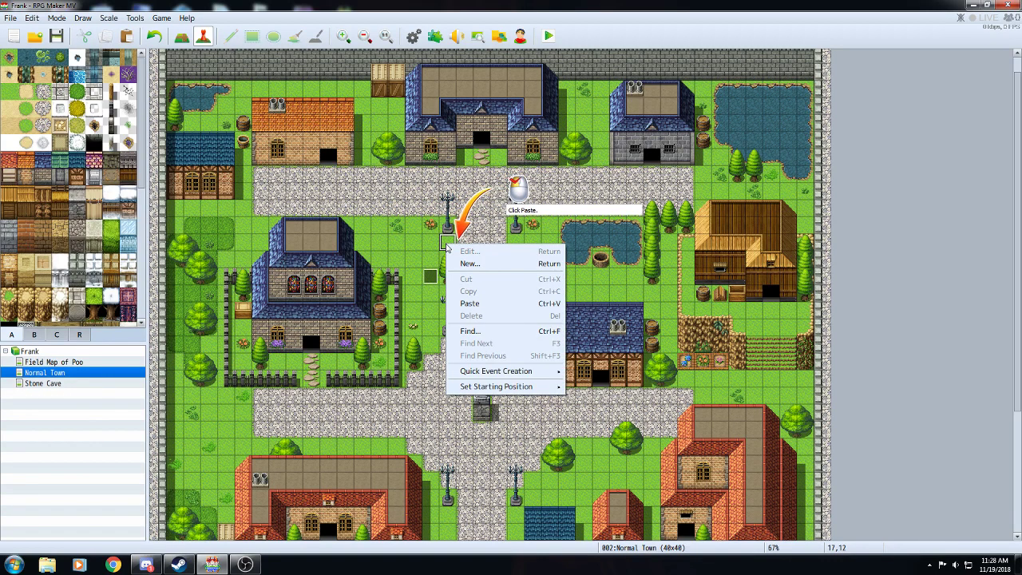
left_click(469, 303)
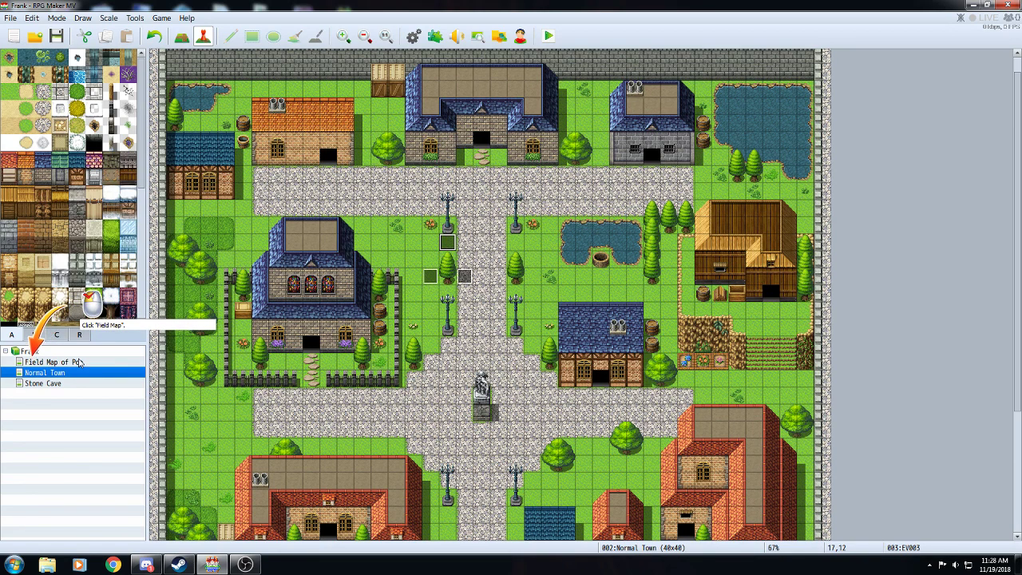
- Open Field Map of Poo and start a quick transfer event on the cave tile at (12,6)
left_click(52, 362)
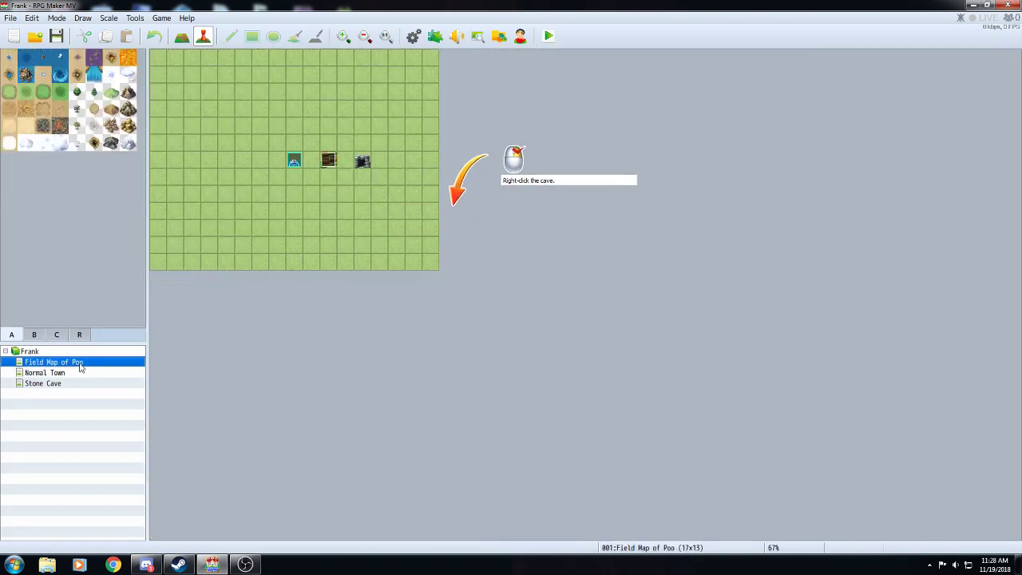
right_click(363, 162)
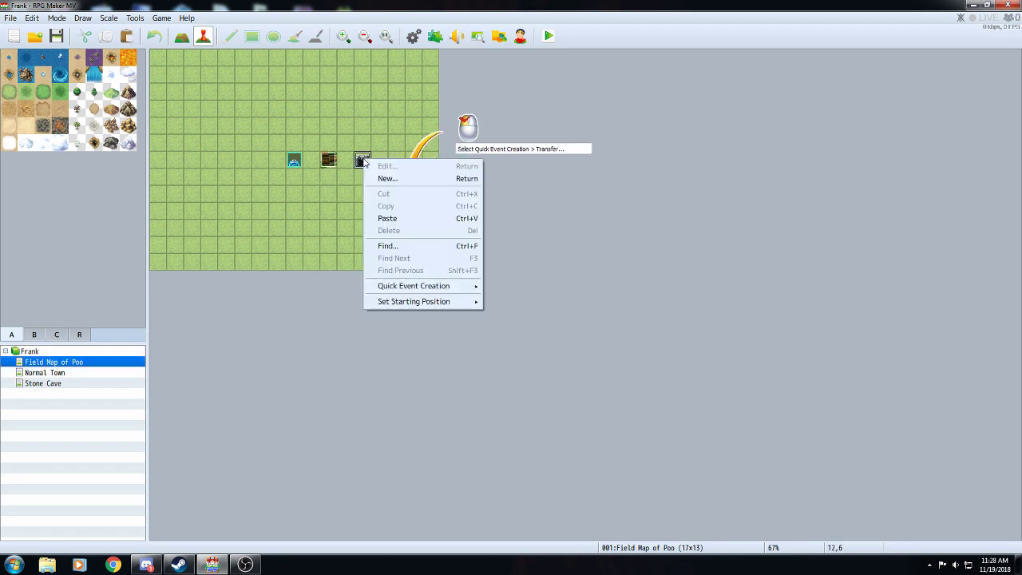
mouse_move(444, 288)
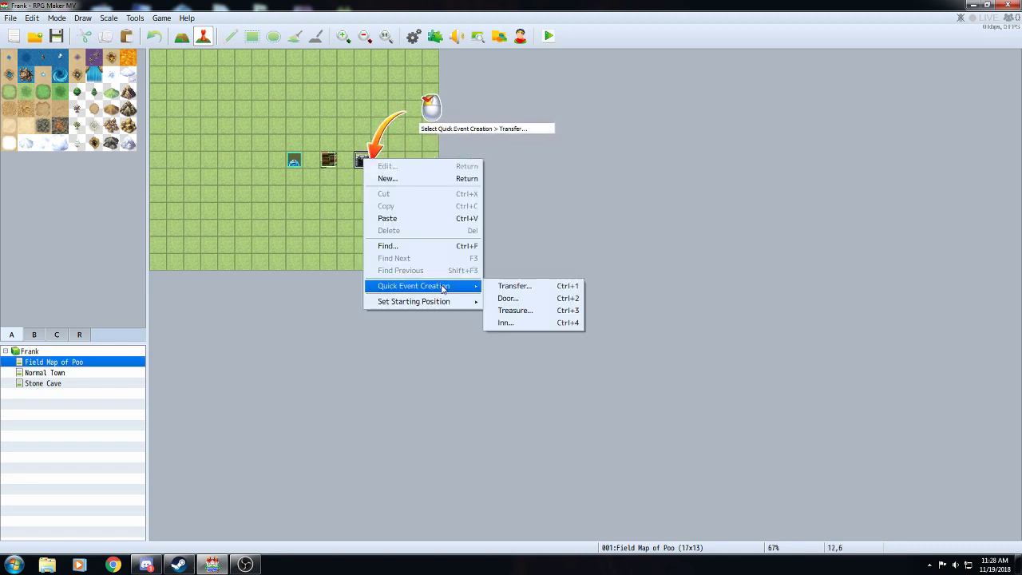
left_click(508, 288)
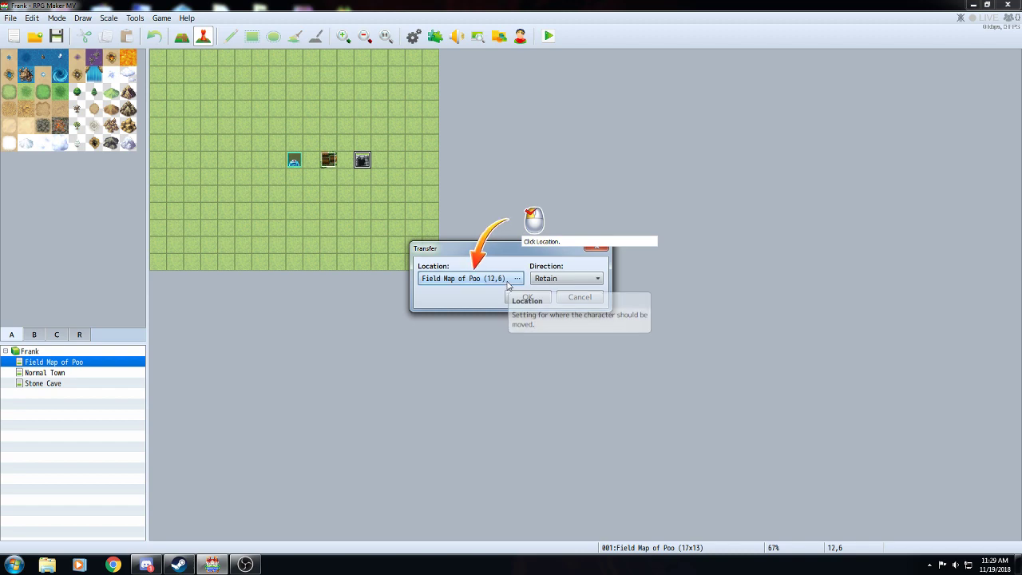
- Set the transfer destination to the southern entrance of Stone Cave and create the event
left_click(505, 279)
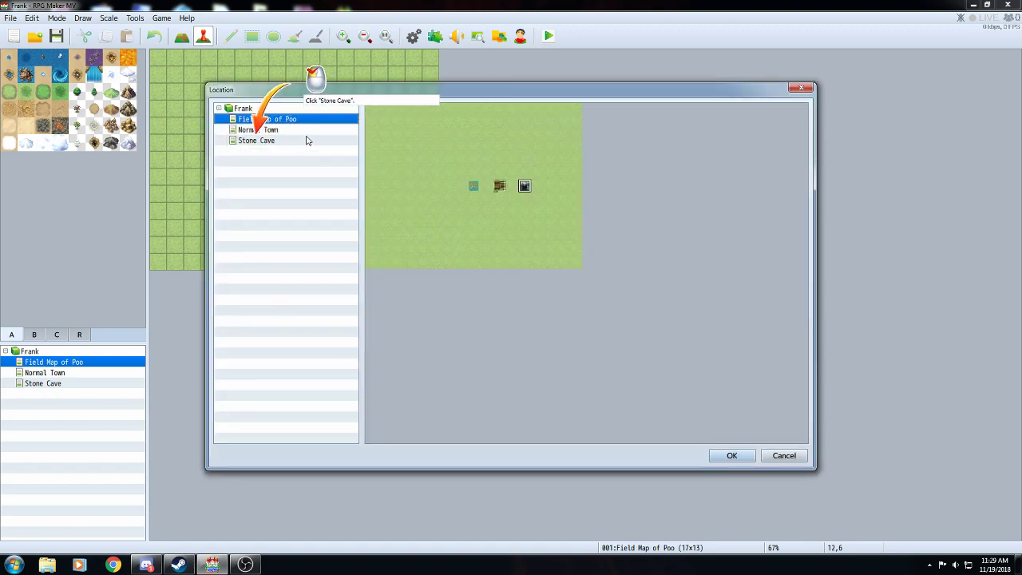
left_click(310, 142)
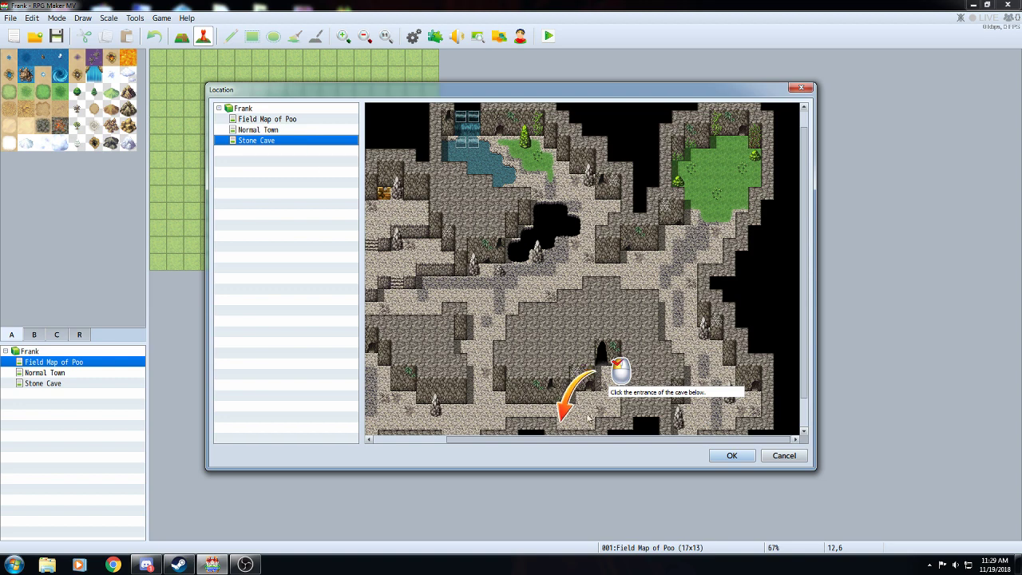
scroll(604, 367, "down", 1)
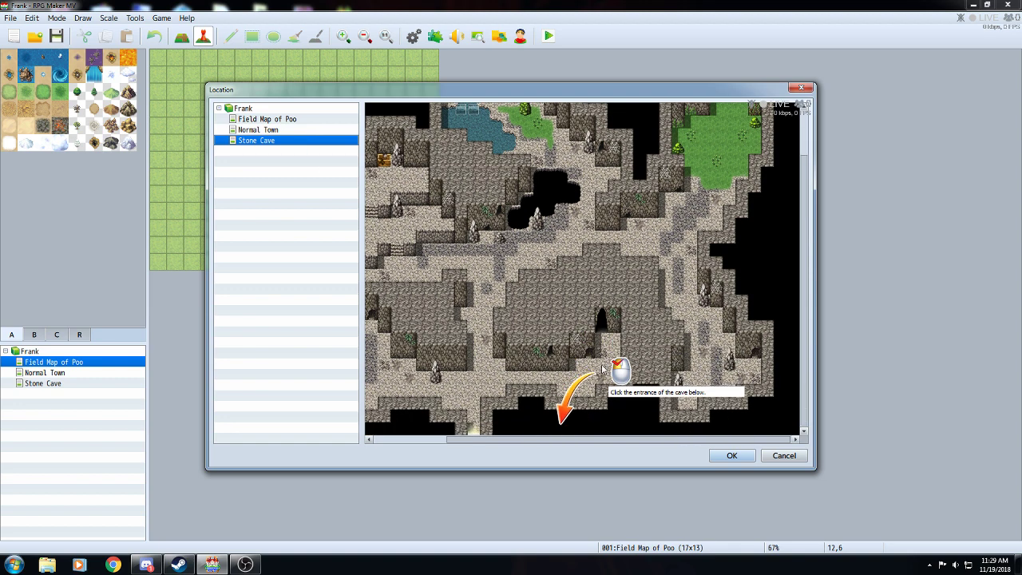
left_click(473, 430)
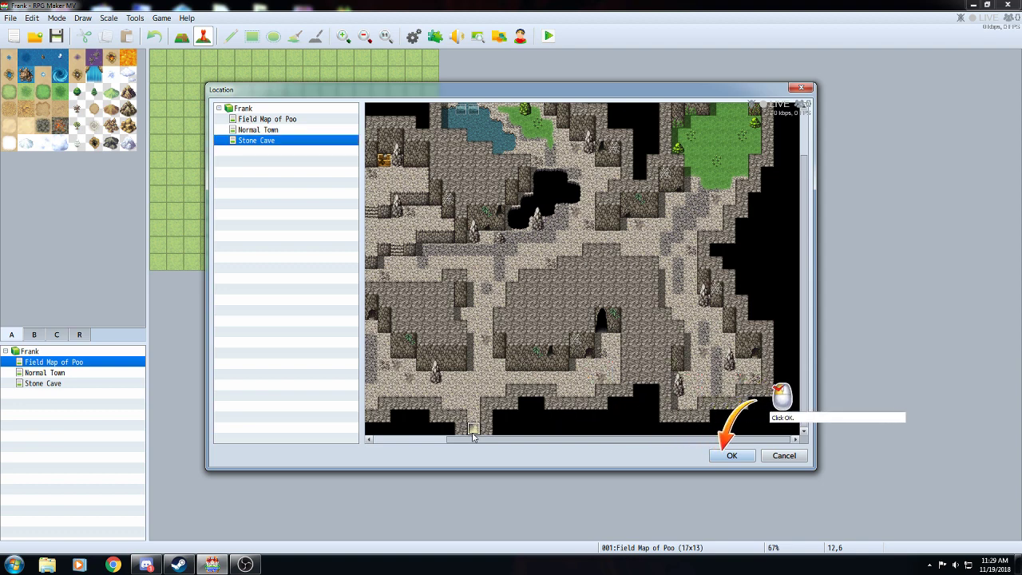
left_click(732, 455)
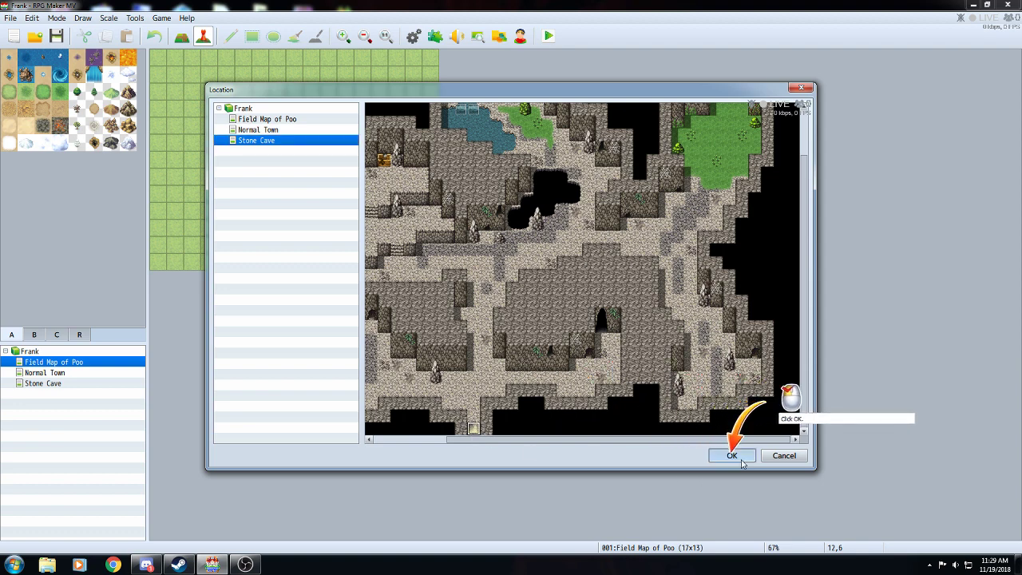
left_click(535, 297)
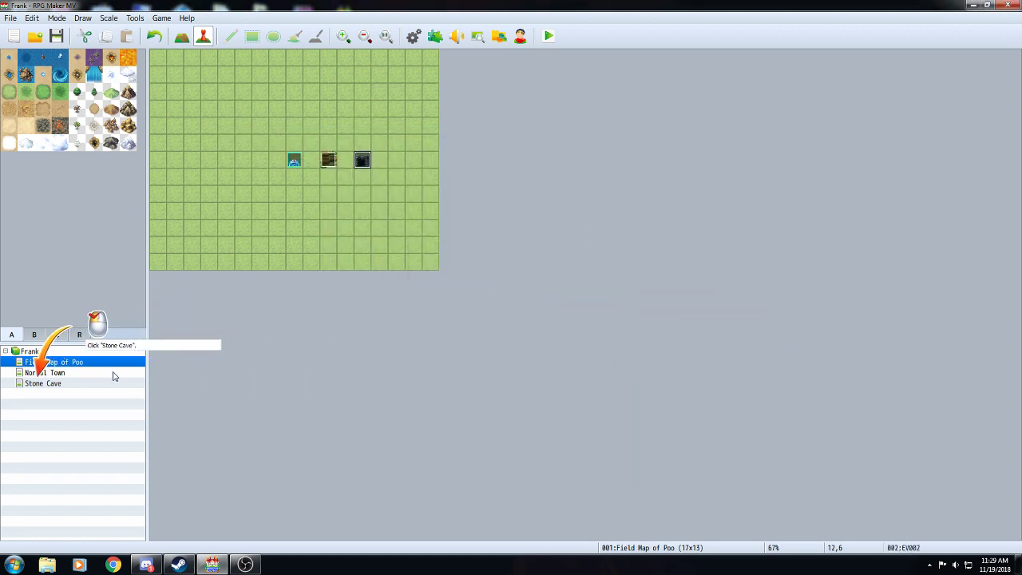
- Open the Stone Cave map and start a quick transfer event on the dark cave opening at (25,21)
left_click(80, 385)
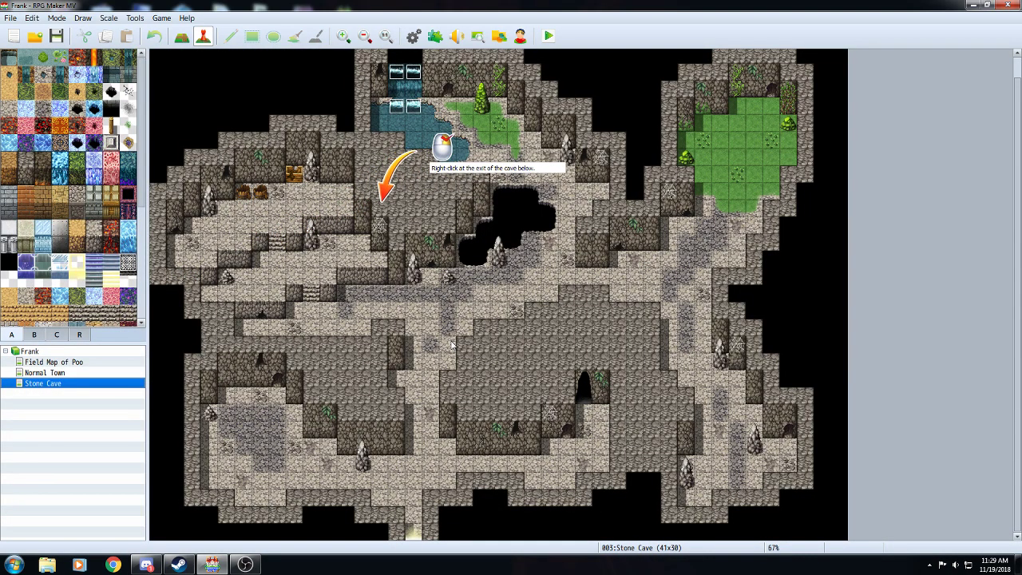
left_click(495, 207)
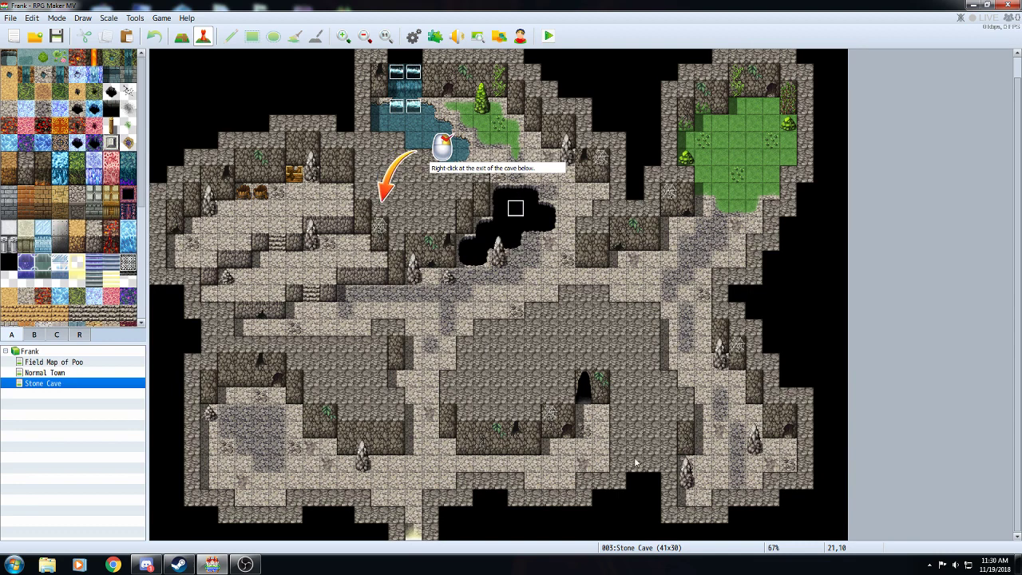
right_click(583, 397)
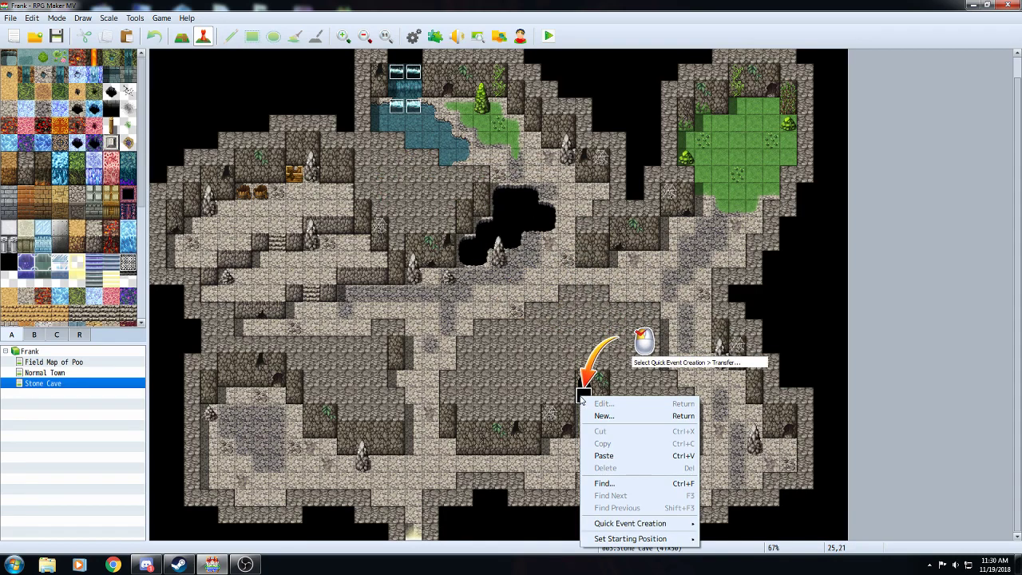
mouse_move(630, 523)
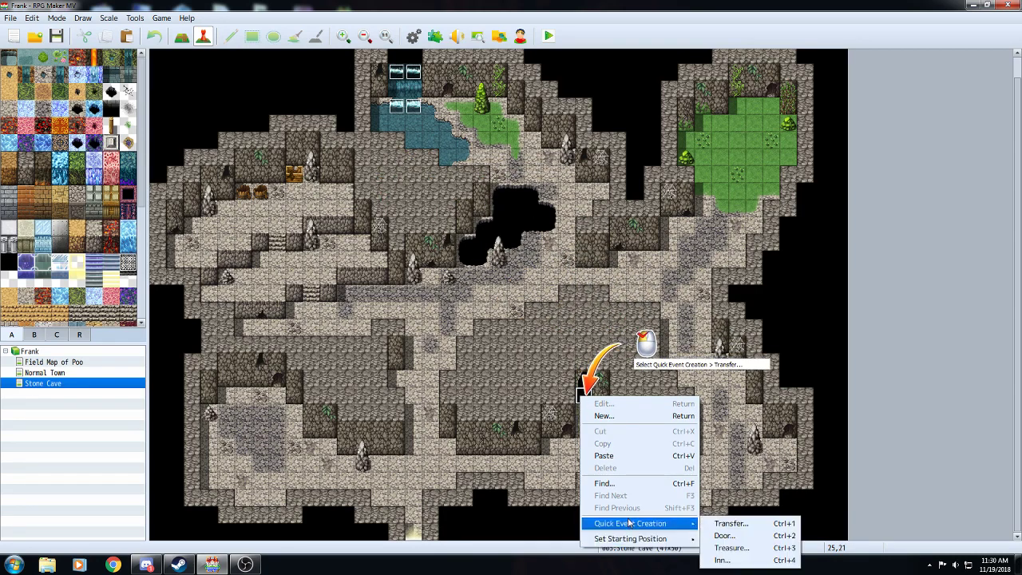
left_click(734, 523)
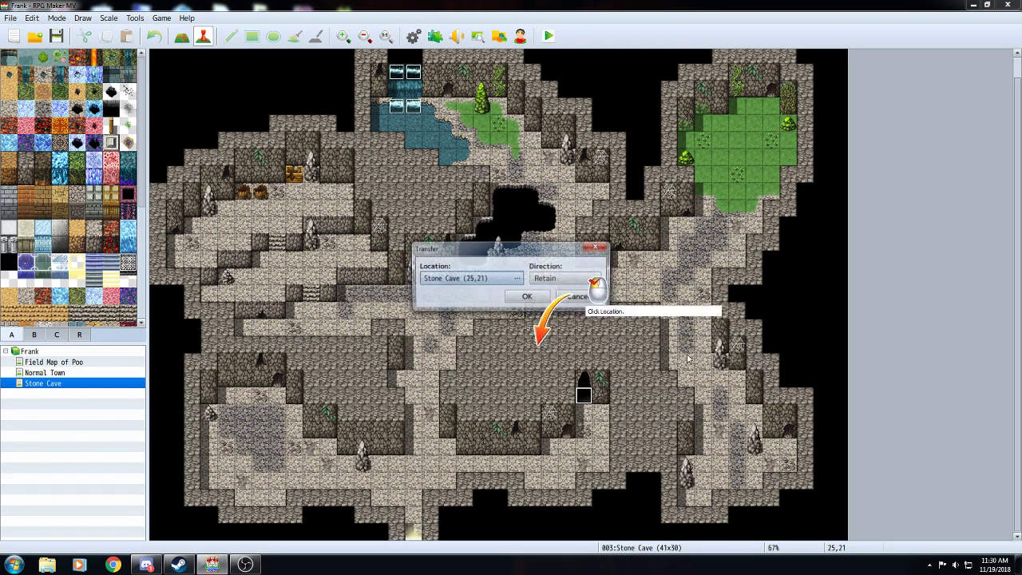
- Set the transfer destination to the cave tile (12,6) on Field Map of Poo, create the event, and continue the tutorial
left_click(496, 278)
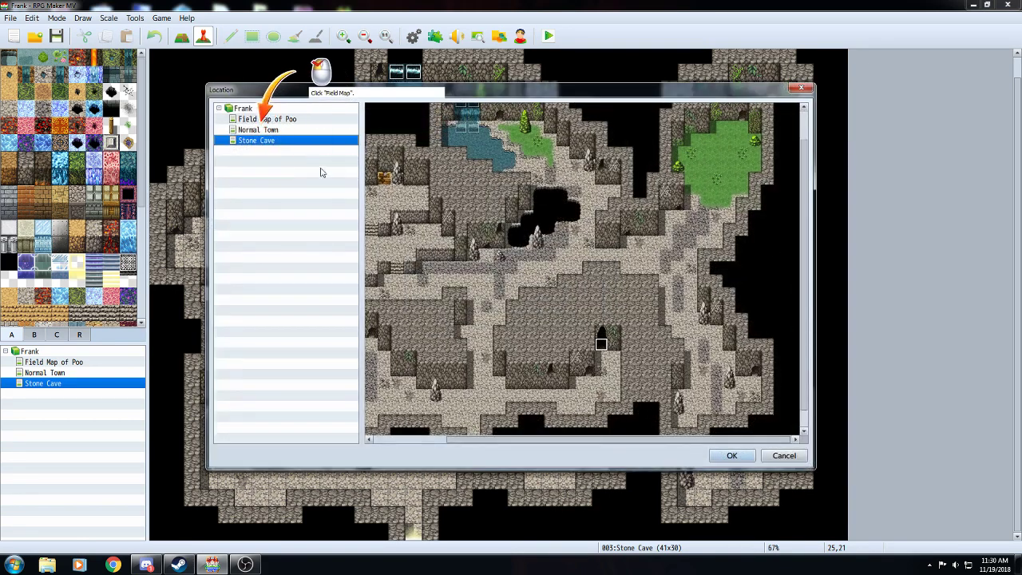
left_click(289, 120)
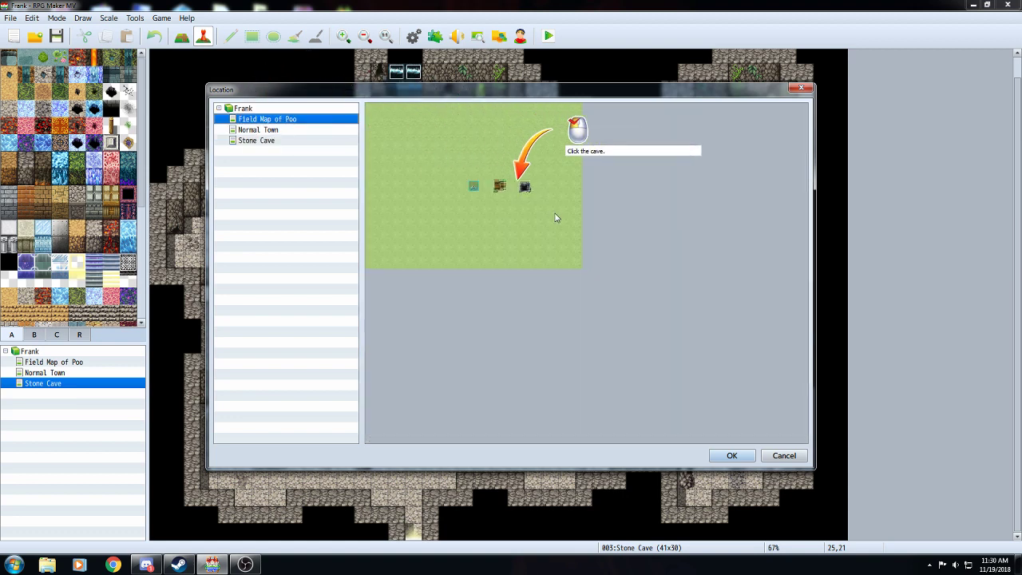
left_click(525, 187)
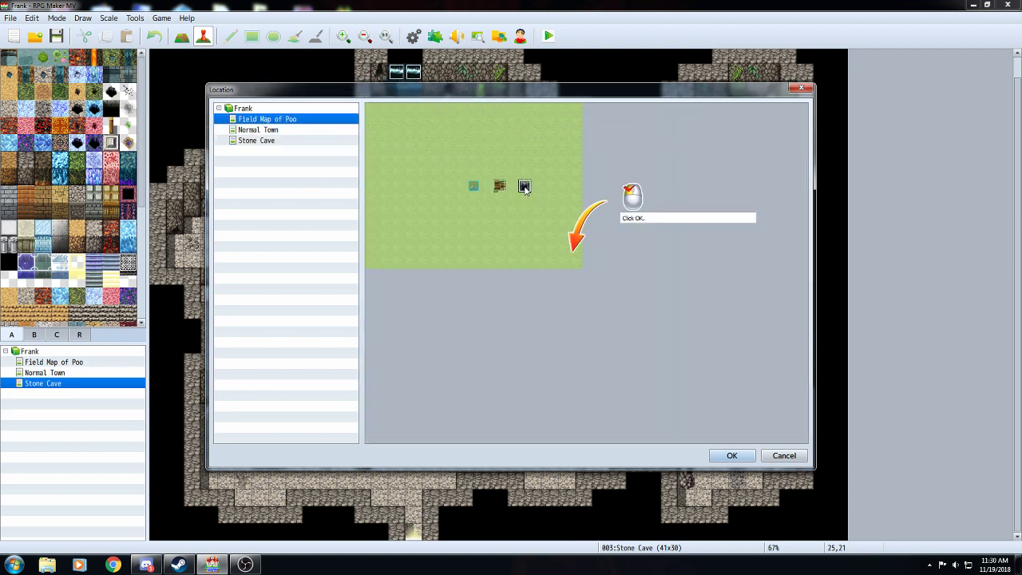
left_click(733, 456)
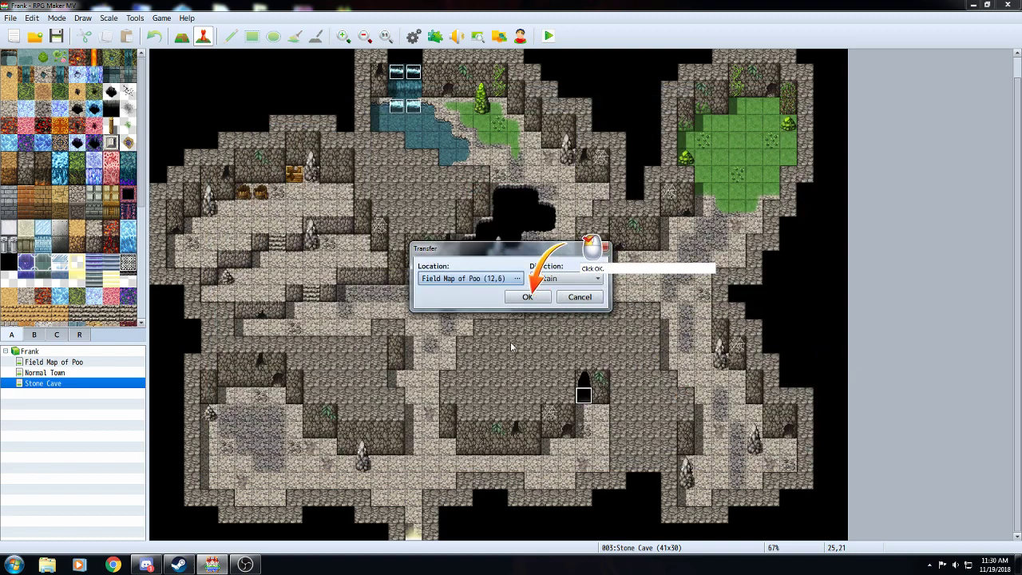
left_click(515, 300)
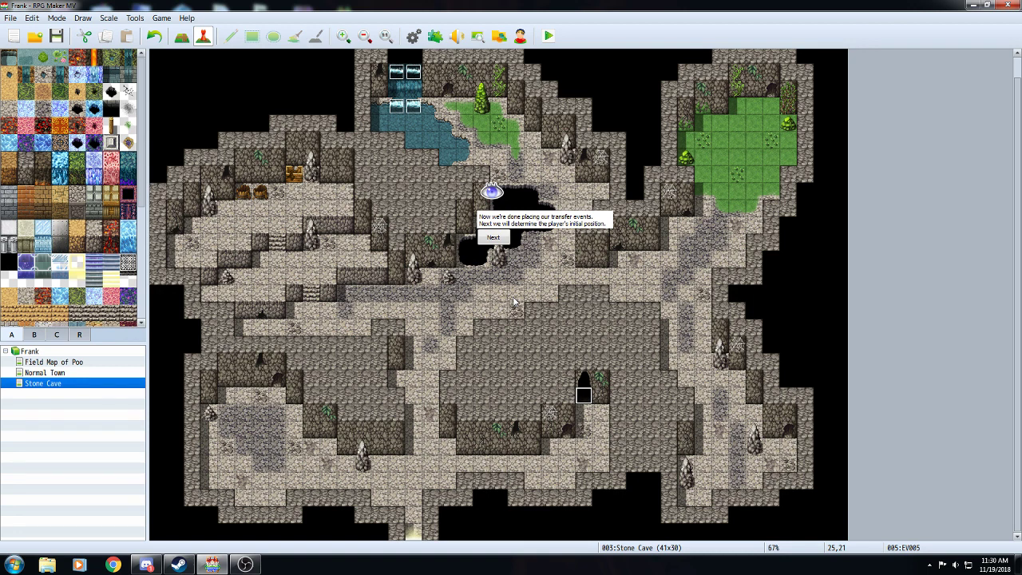
left_click(494, 238)
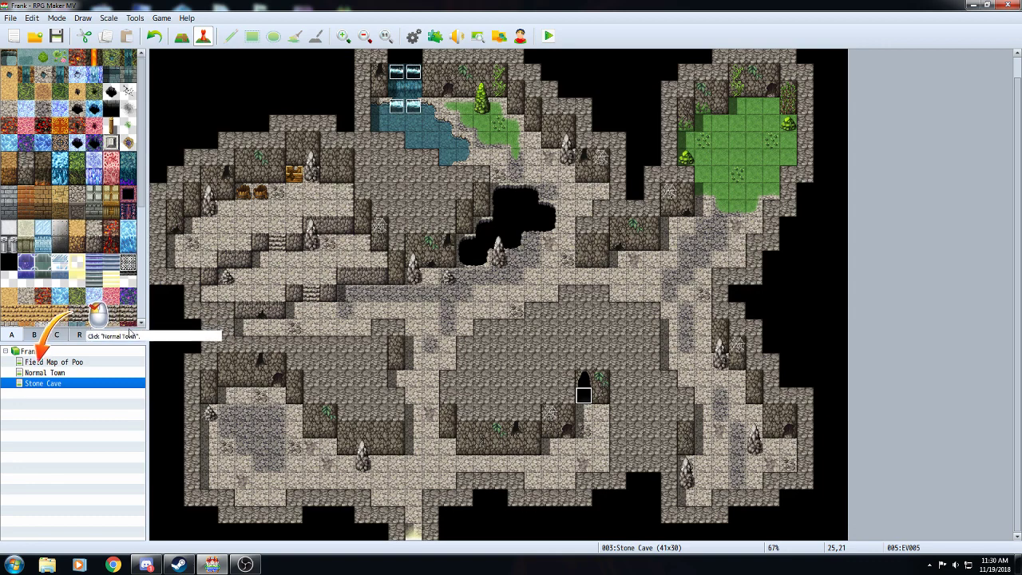
- Open the Normal Town map and set the player's starting position on the road tile at (19,16)
left_click(90, 374)
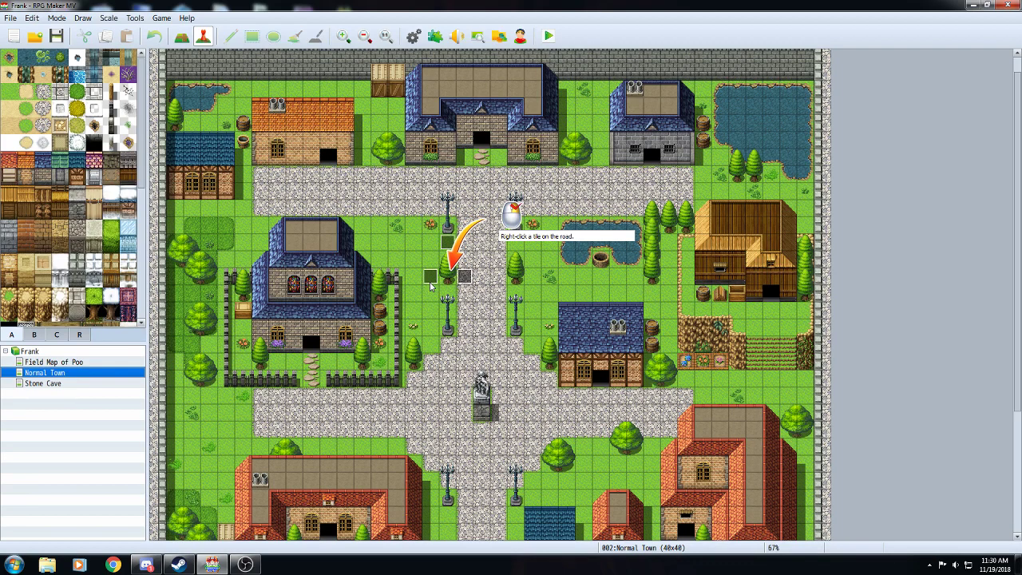
right_click(482, 311)
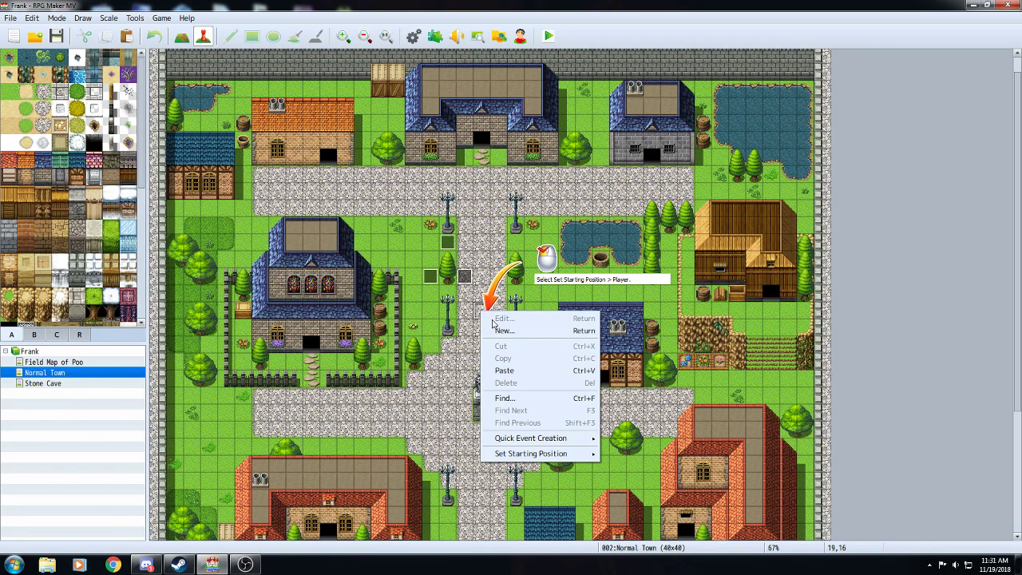
mouse_move(551, 453)
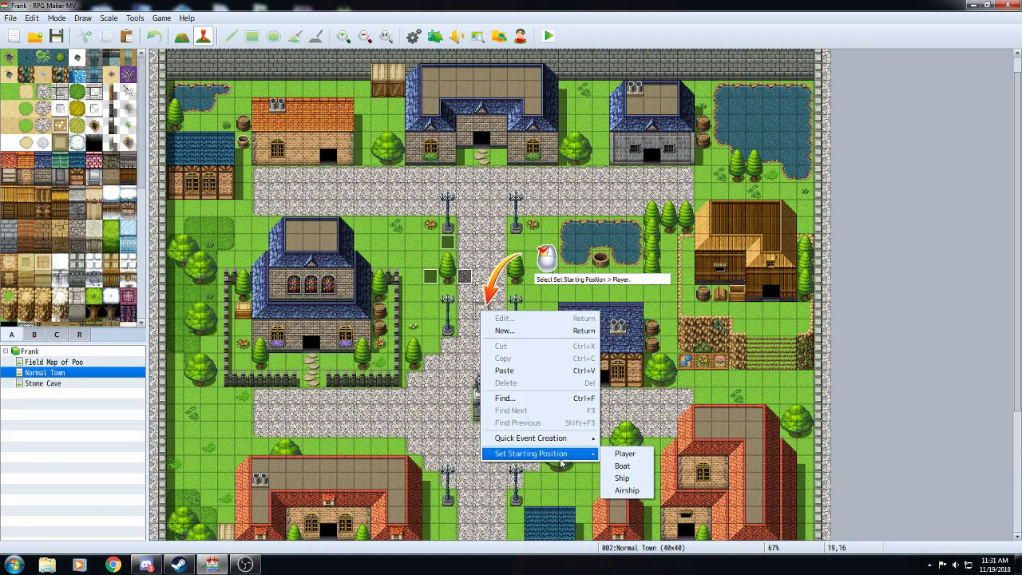
left_click(621, 452)
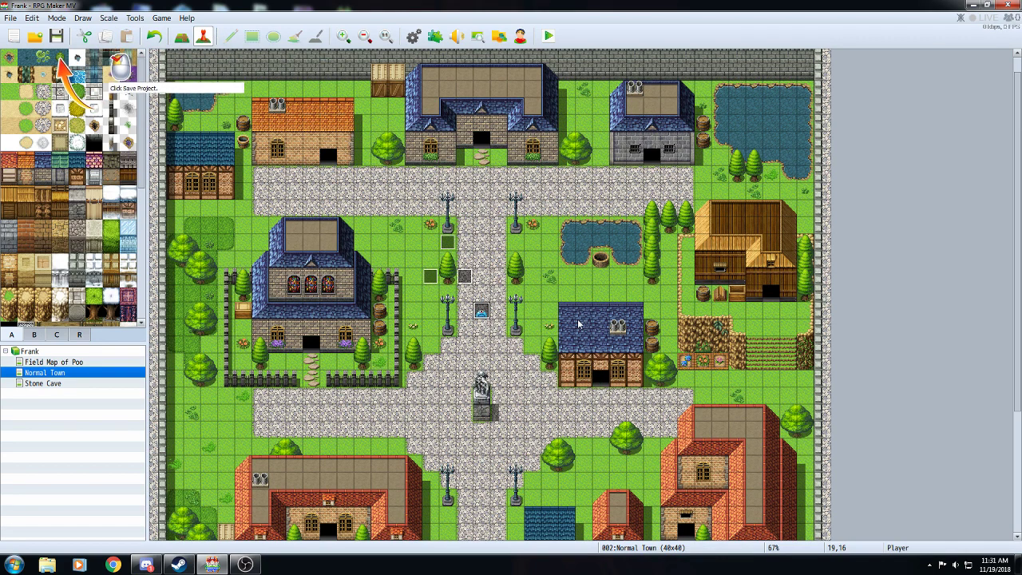
- Save the project, launch a playtest, and dismiss the tutorial's closing message
left_click(56, 36)
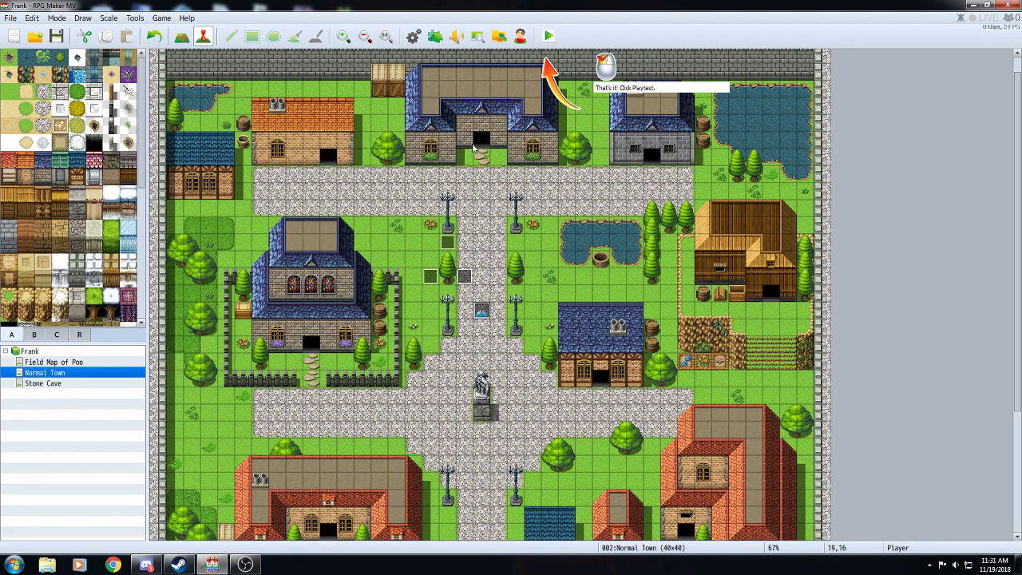
left_click(549, 38)
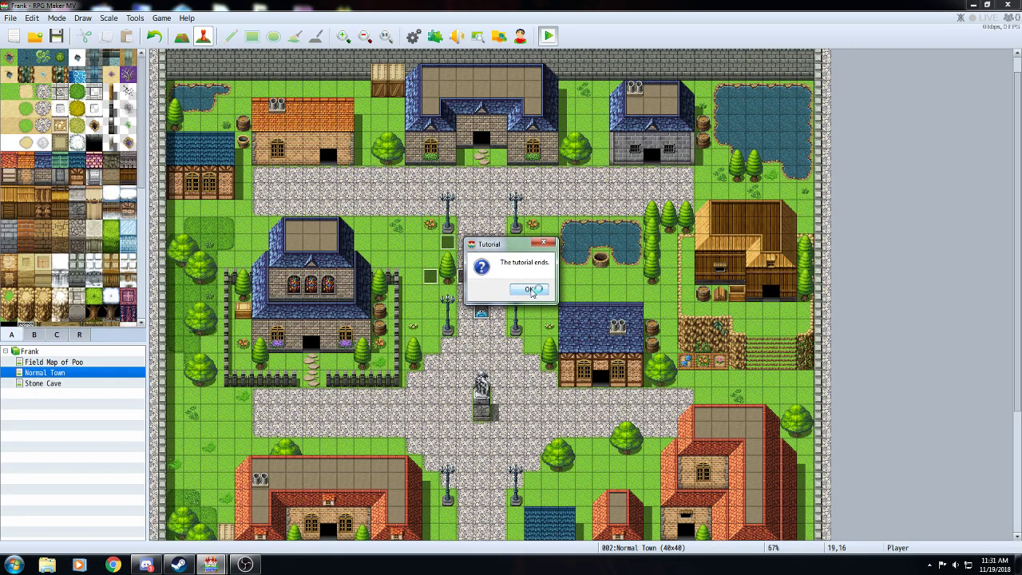
left_click(529, 289)
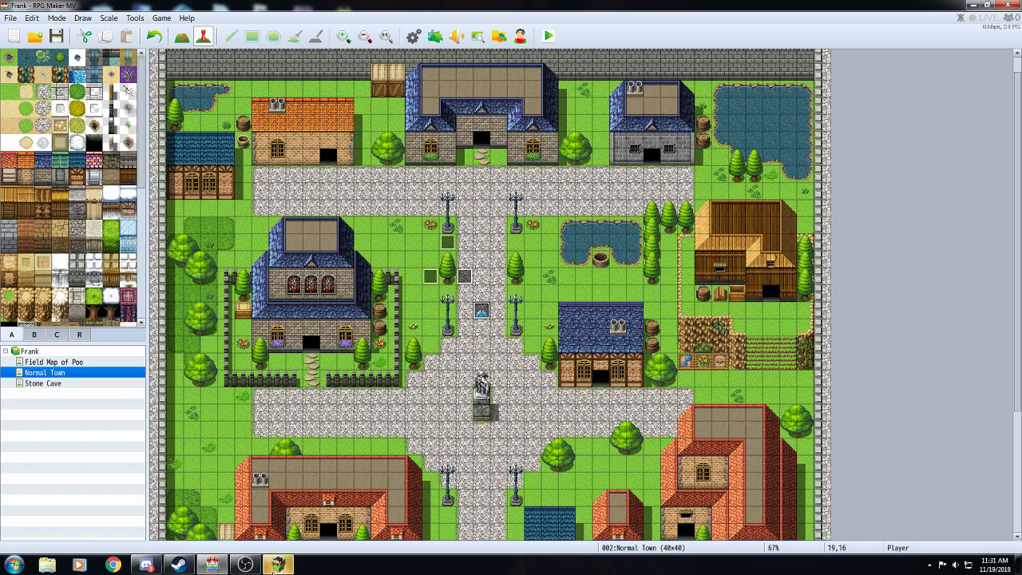
- Open the playtest game's options and set the BGM, BGS, ME and SE volumes to 0%
left_click(483, 387)
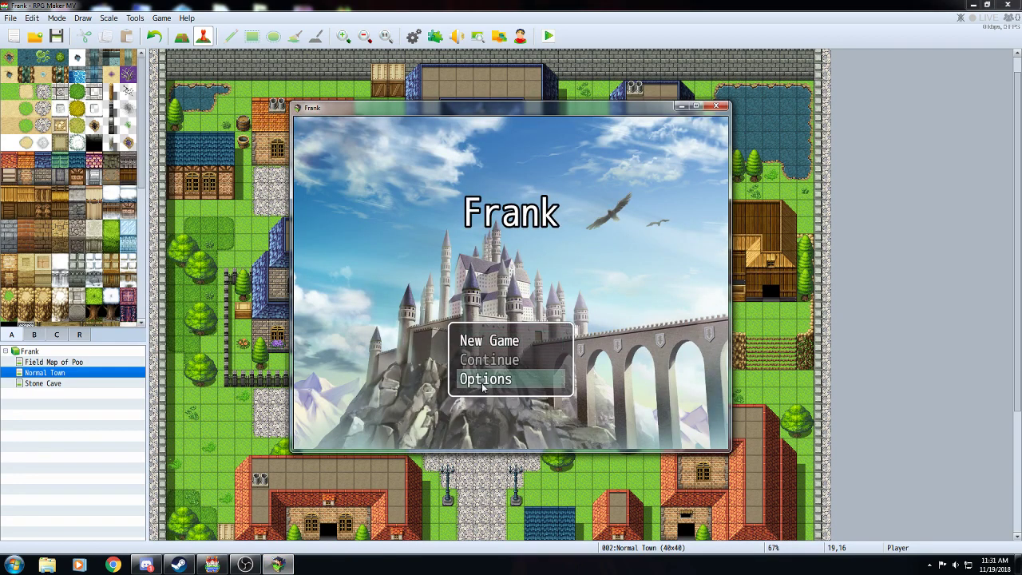
left_click(482, 386)
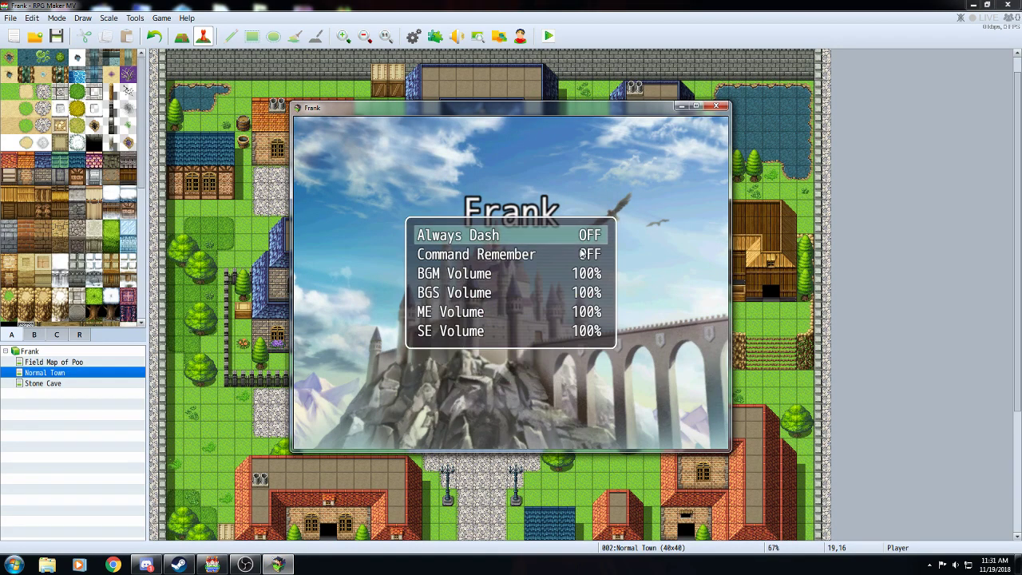
left_click(498, 275)
left_click(499, 275)
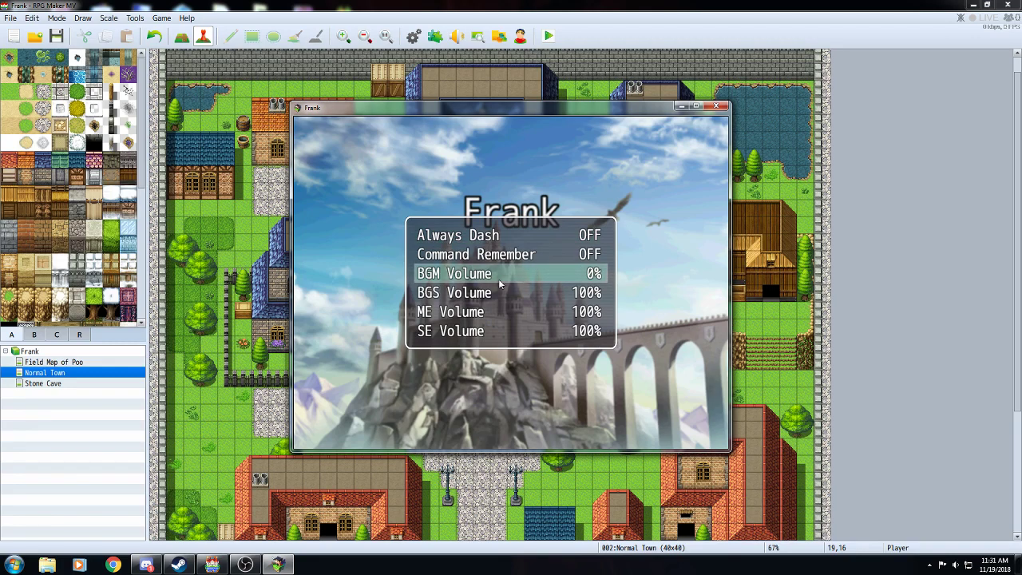
left_click(496, 289)
left_click(497, 289)
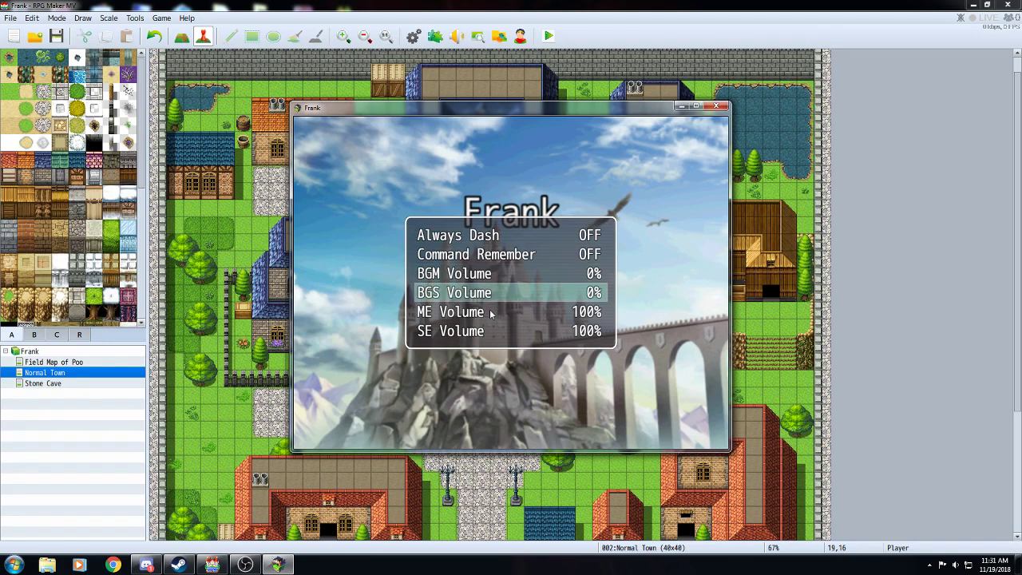
left_click(490, 312)
left_click(491, 312)
left_click(489, 332)
left_click(489, 332)
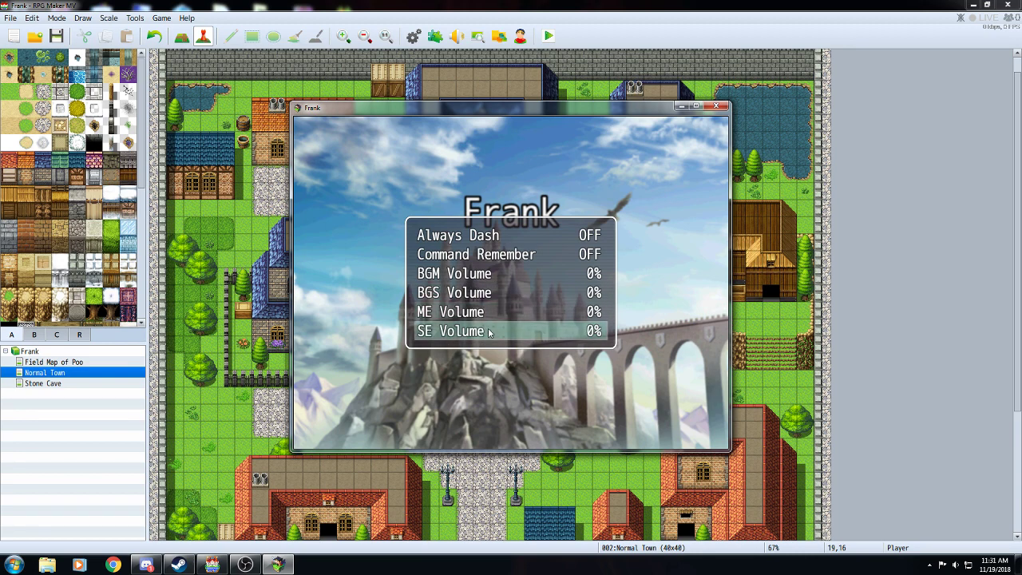
- Set the SE and BGM volumes to 20% and return to the title screen
left_click(490, 332)
left_click(497, 277)
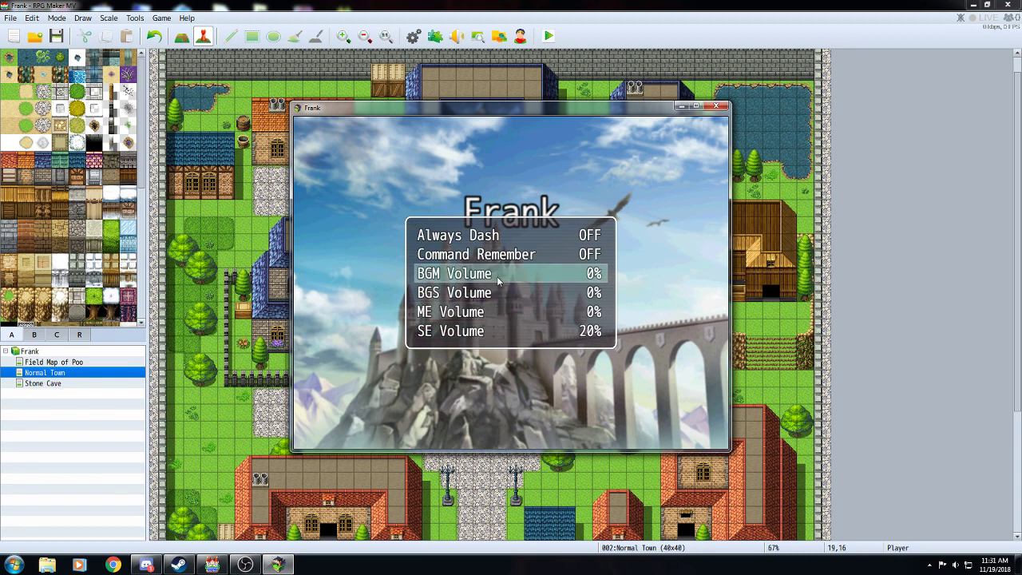
left_click(496, 273)
right_click(497, 273)
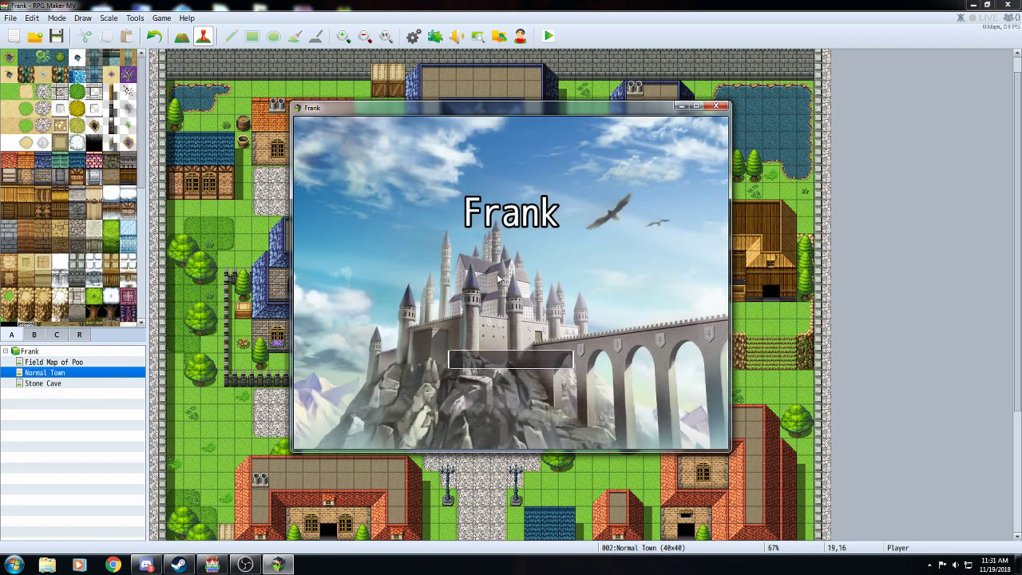
- Reopen the game options, set BGM volume to 0% and ME and BGS volumes to 20%, and return to the title screen
left_click(491, 387)
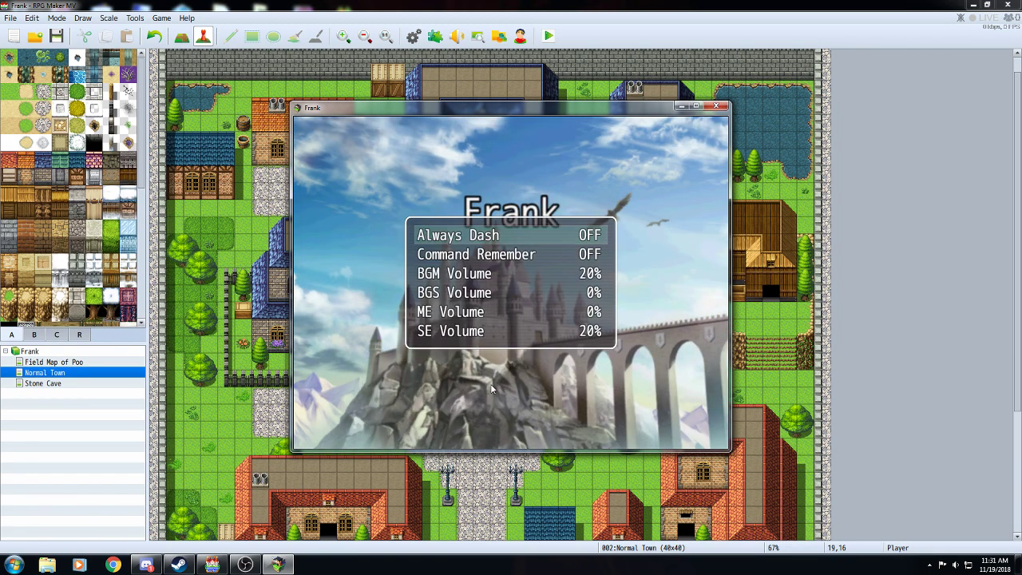
left_click(538, 276)
key("Left")
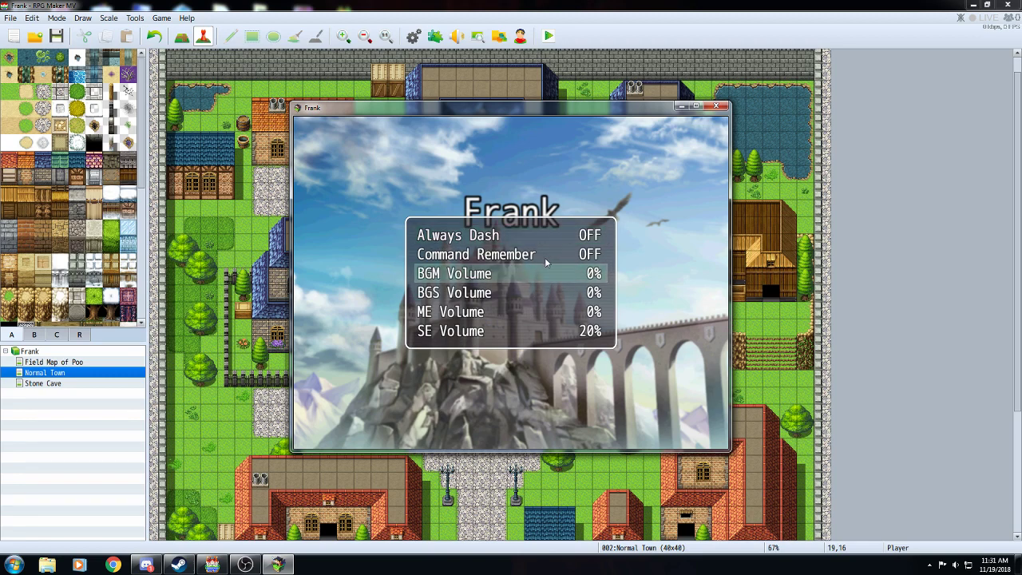
left_click(545, 315)
left_click(545, 315)
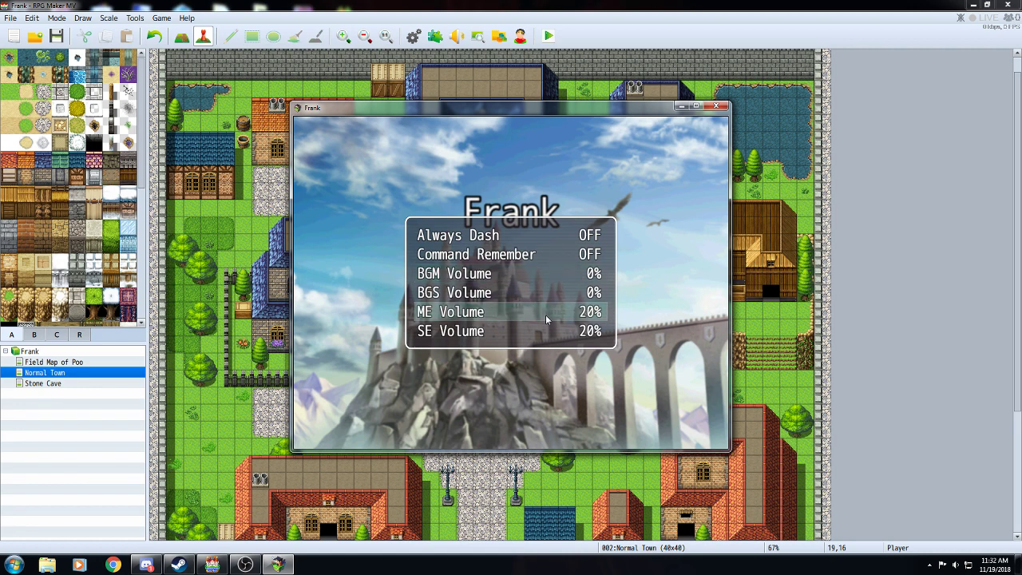
left_click(546, 293)
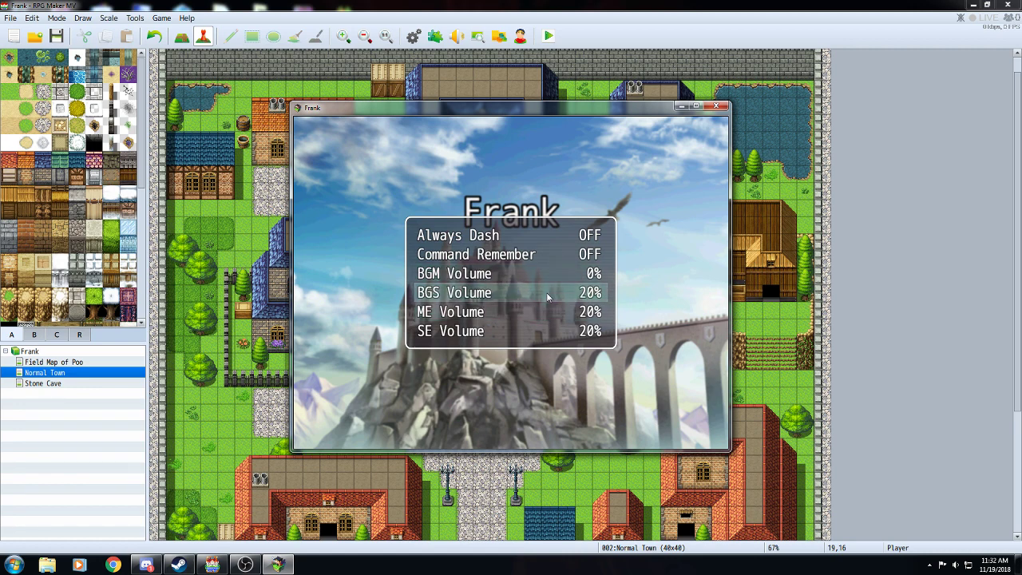
left_click(551, 292)
key("Escape")
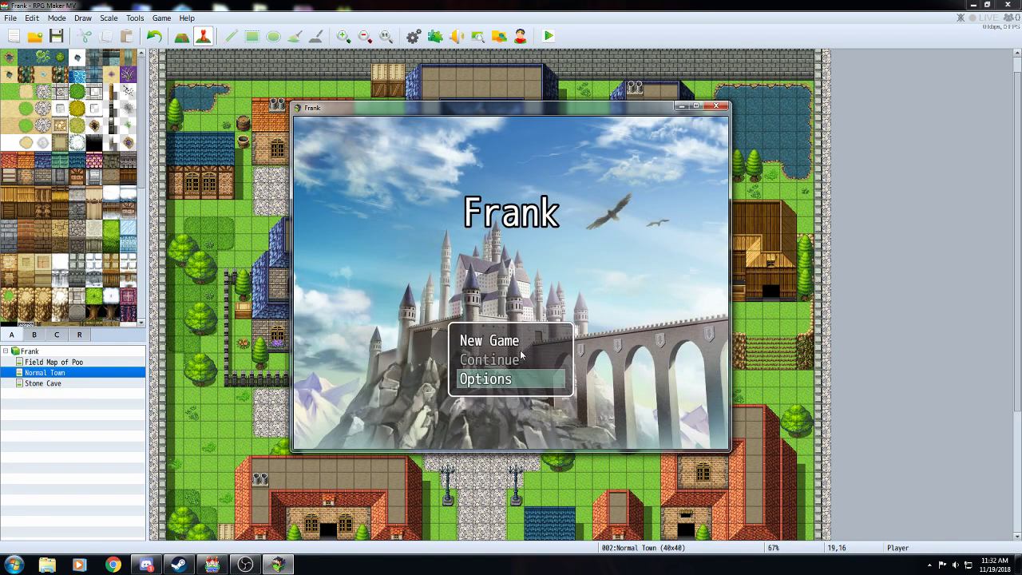
- Start a new game and walk the party along the main road to the town's southern edge
left_click(508, 338)
left_click(504, 344)
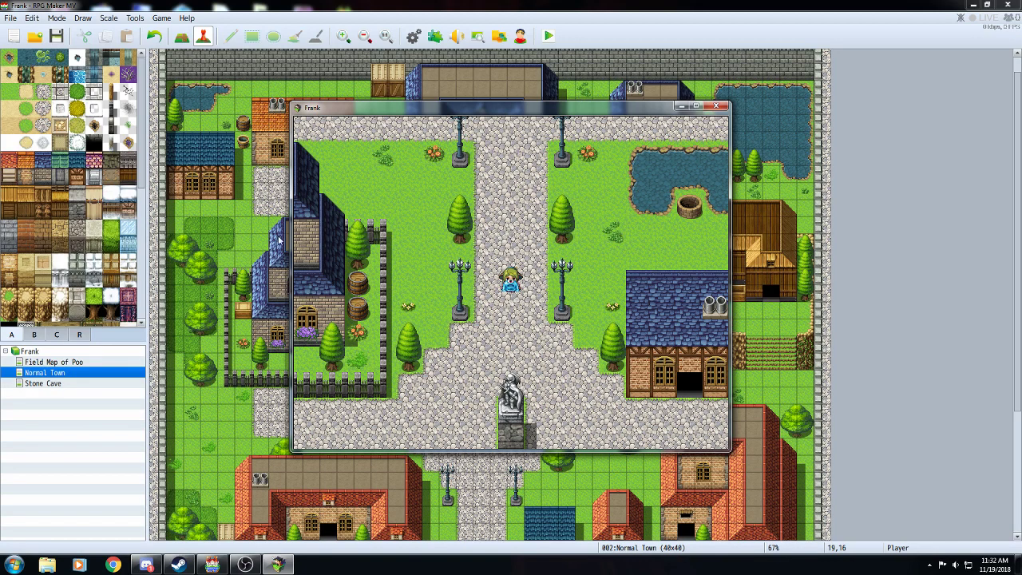
mouse_move(503, 302)
left_mouse_down()
mouse_move(538, 312)
mouse_move(411, 306)
mouse_move(422, 155)
mouse_move(479, 136)
mouse_move(612, 151)
mouse_move(544, 108)
left_mouse_up()
key("Left")
key("Right")
key("Up")
mouse_move(511, 319)
left_mouse_down()
mouse_move(559, 335)
mouse_move(538, 424)
mouse_move(496, 449)
mouse_move(509, 447)
left_mouse_up()
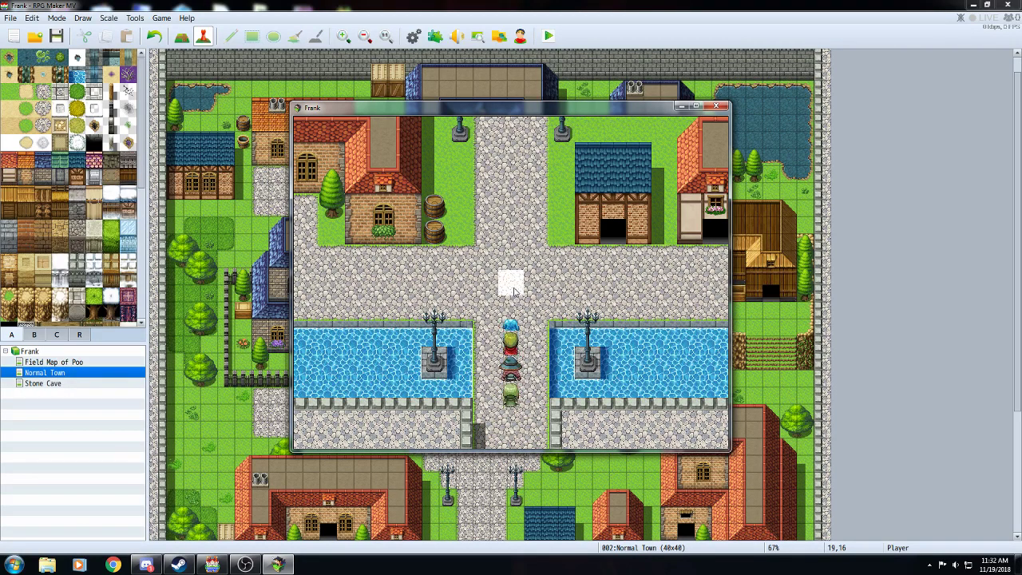
left_click(514, 441)
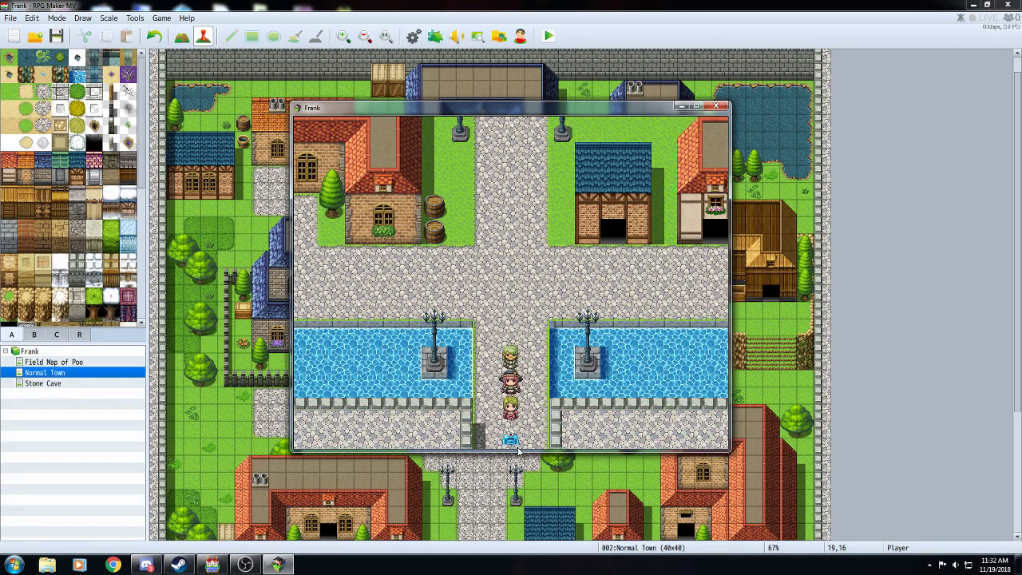
- Walk the party back north through the town to the transfer tile leading to the field map
left_click(522, 256)
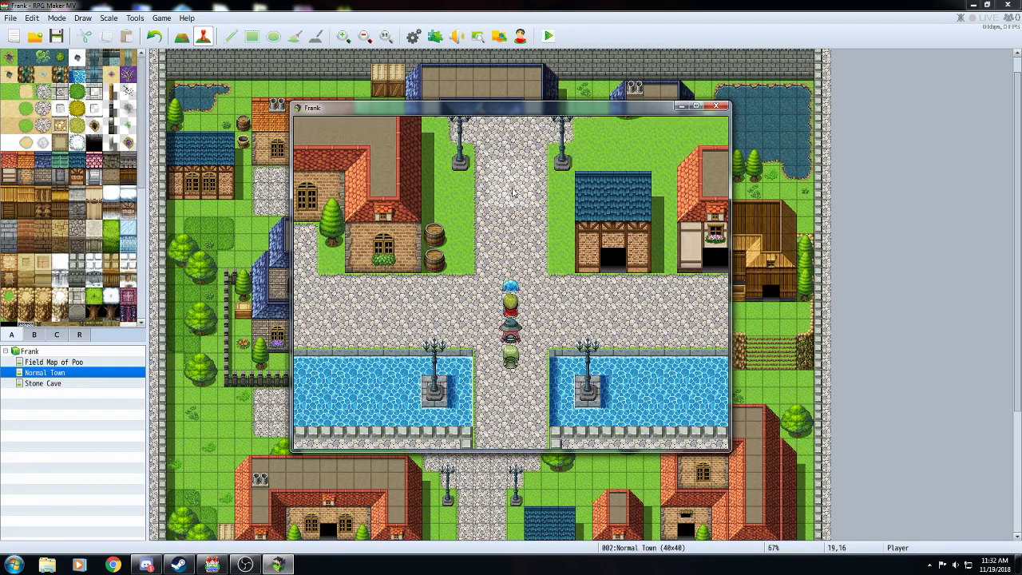
left_click(470, 204)
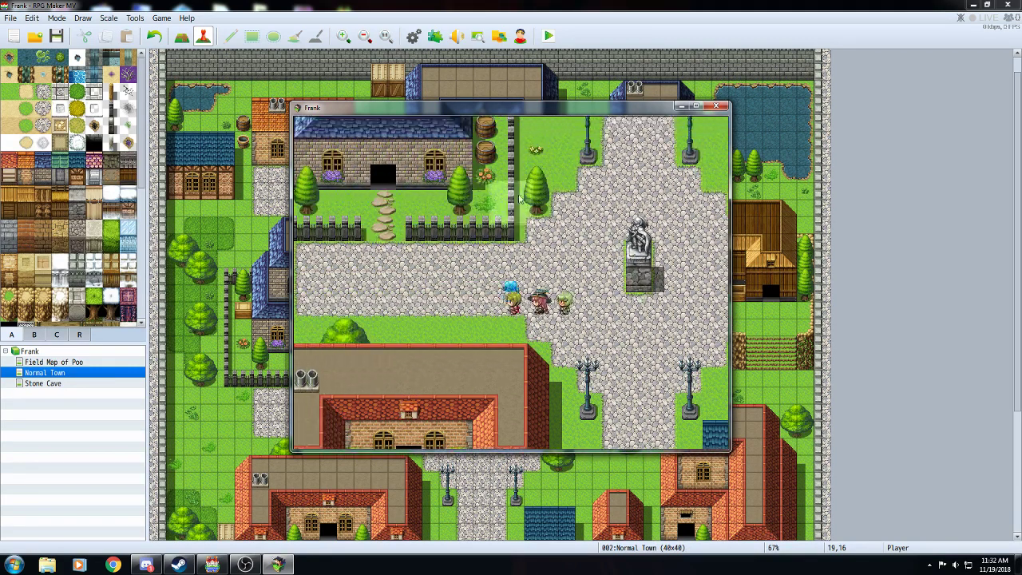
left_click(504, 165)
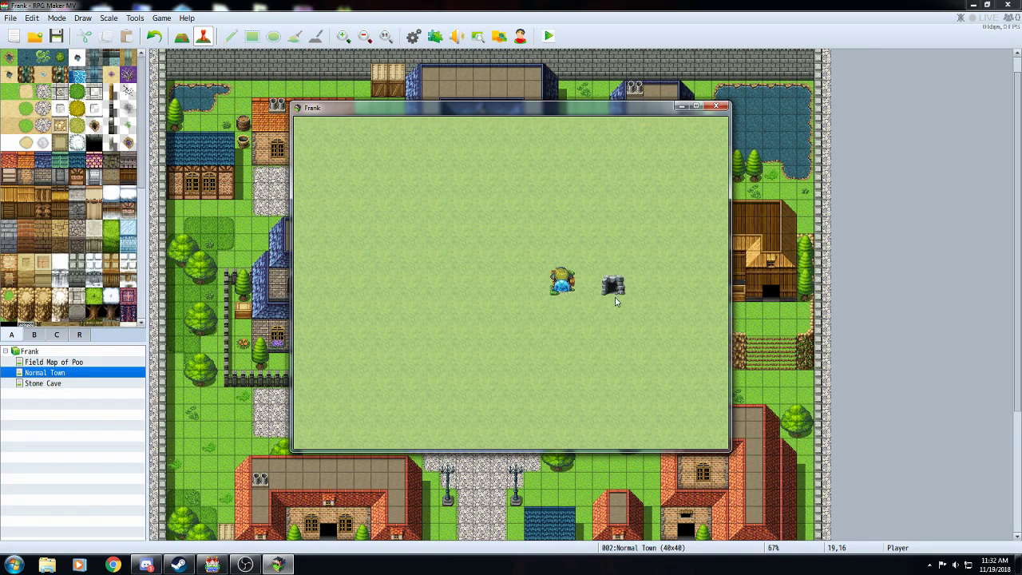
- Re-enter the town from the field map, walk north to the transfer tile again, and close the playtest
left_click(581, 308)
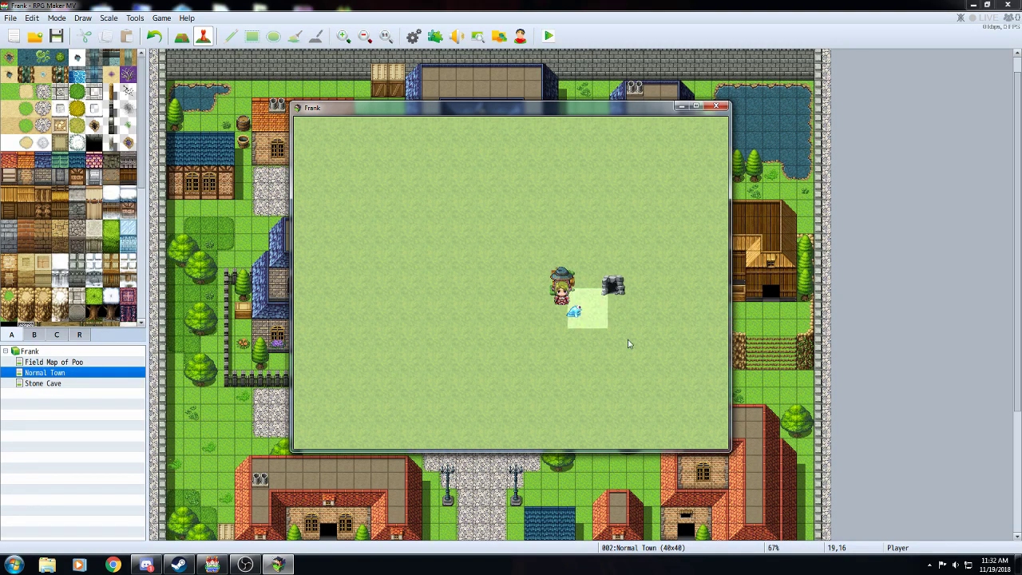
left_click(536, 279)
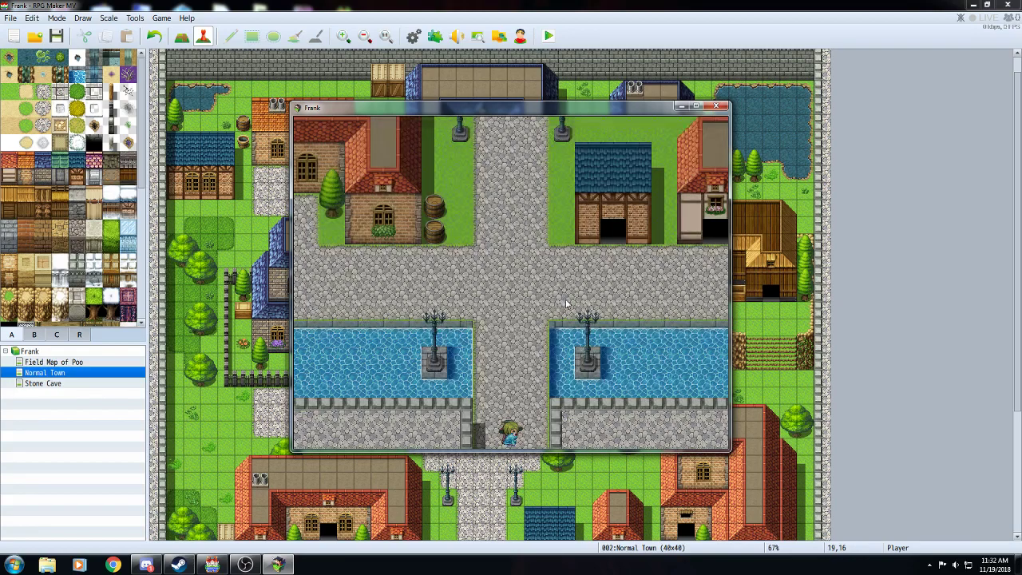
left_click(518, 294)
left_click(525, 221)
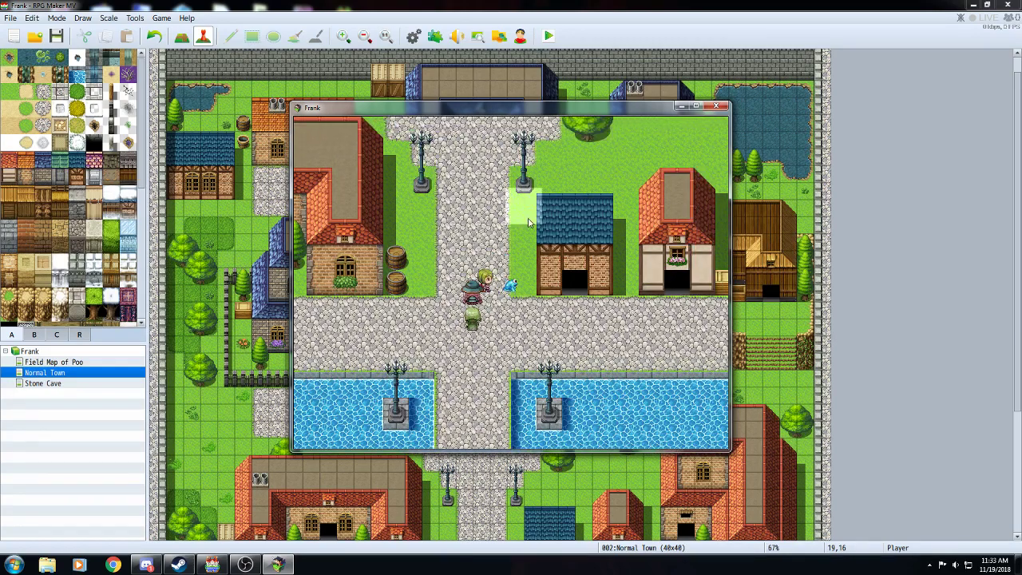
left_click(573, 198)
left_click(567, 194)
left_click(471, 166)
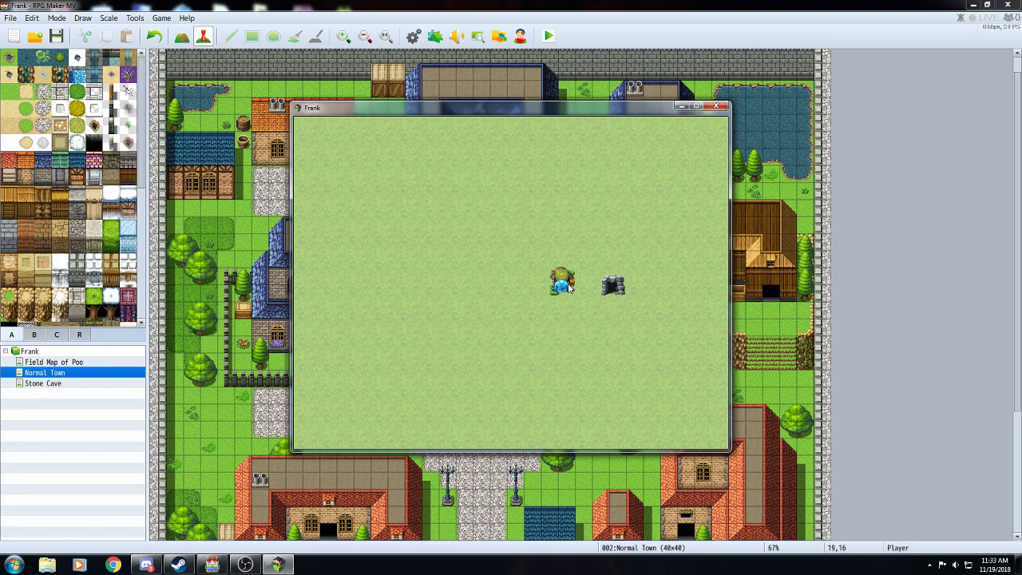
left_click(716, 106)
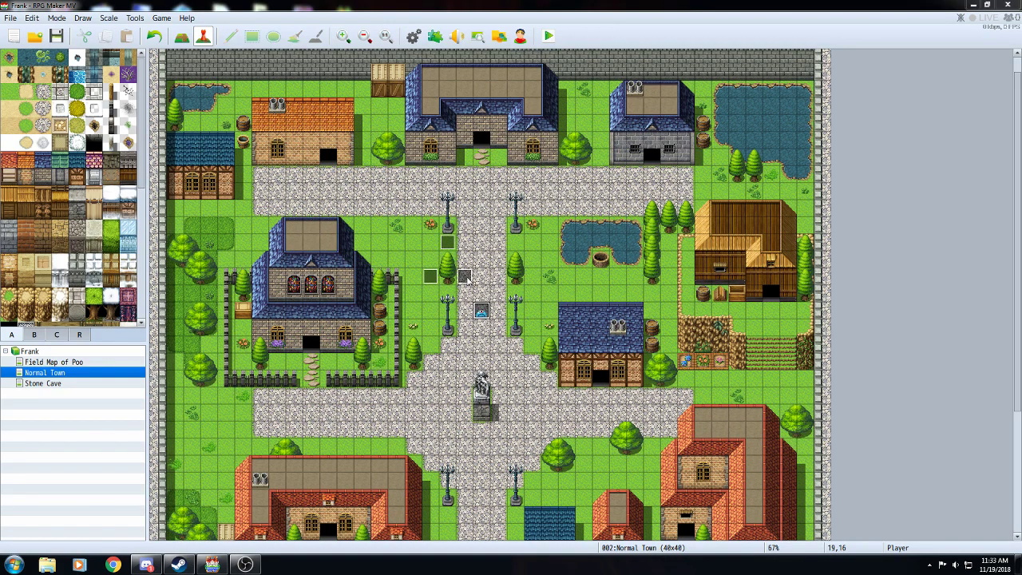
- Move the transfer event beside the main road at tile 18,14 to the town's southern entrance at tile 19,39
right_click(467, 277)
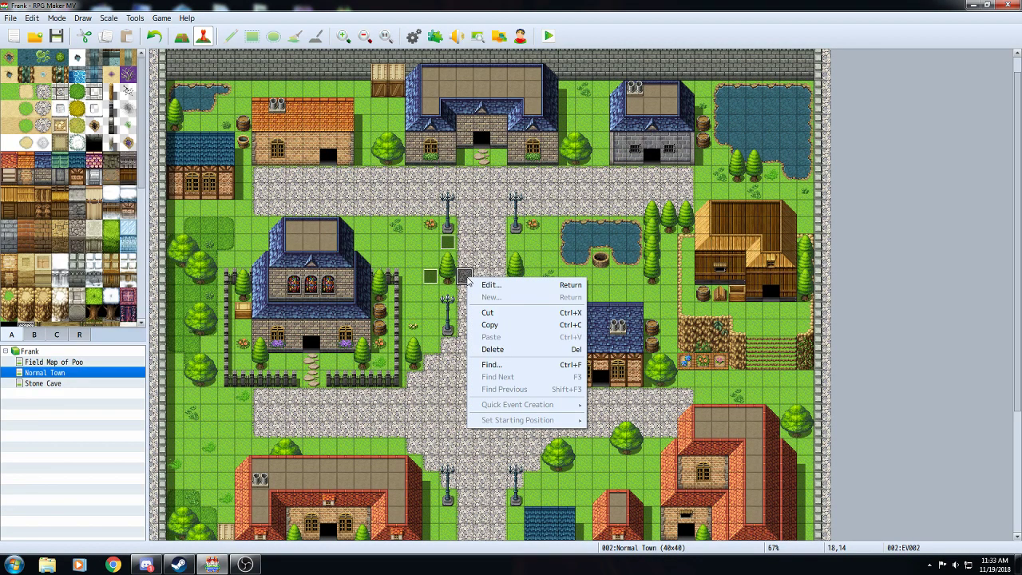
left_click(499, 316)
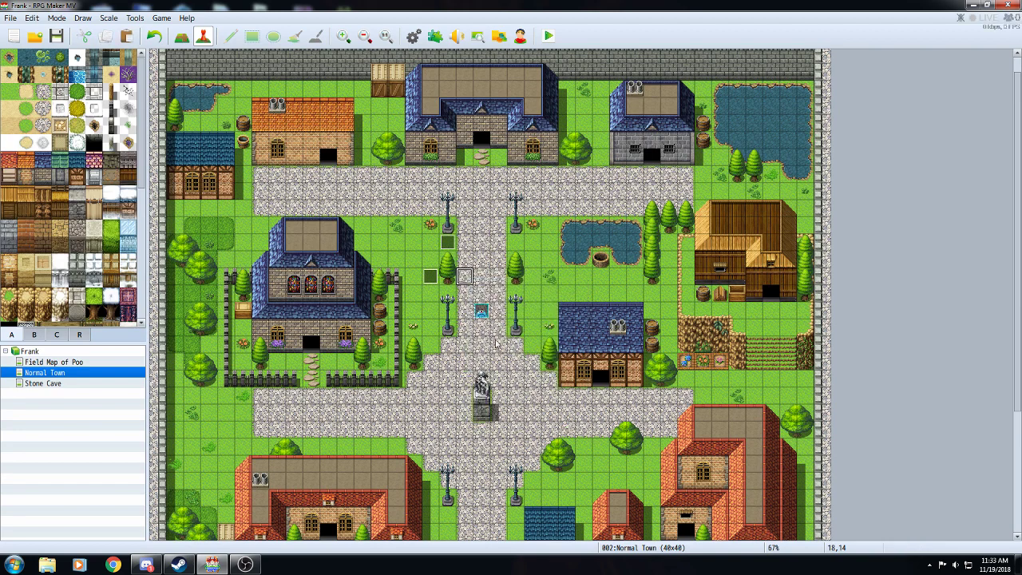
scroll(503, 386, "down", 2)
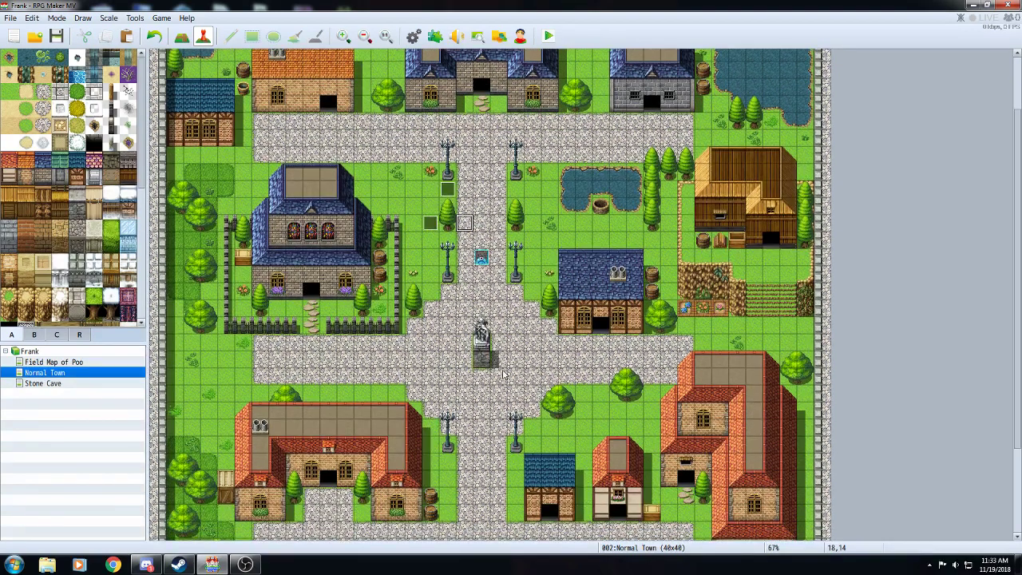
scroll(503, 373, "down", 4)
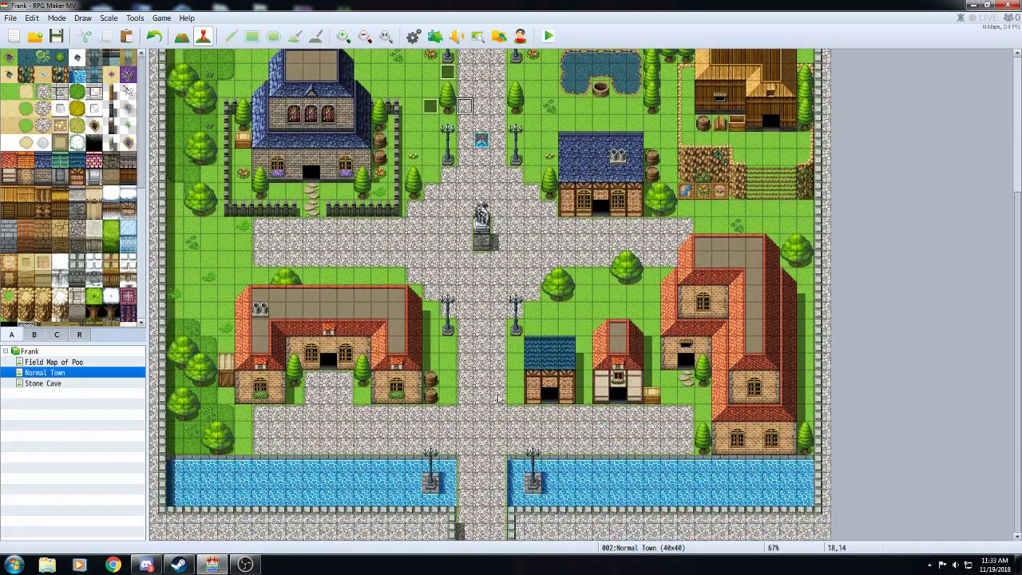
right_click(481, 531)
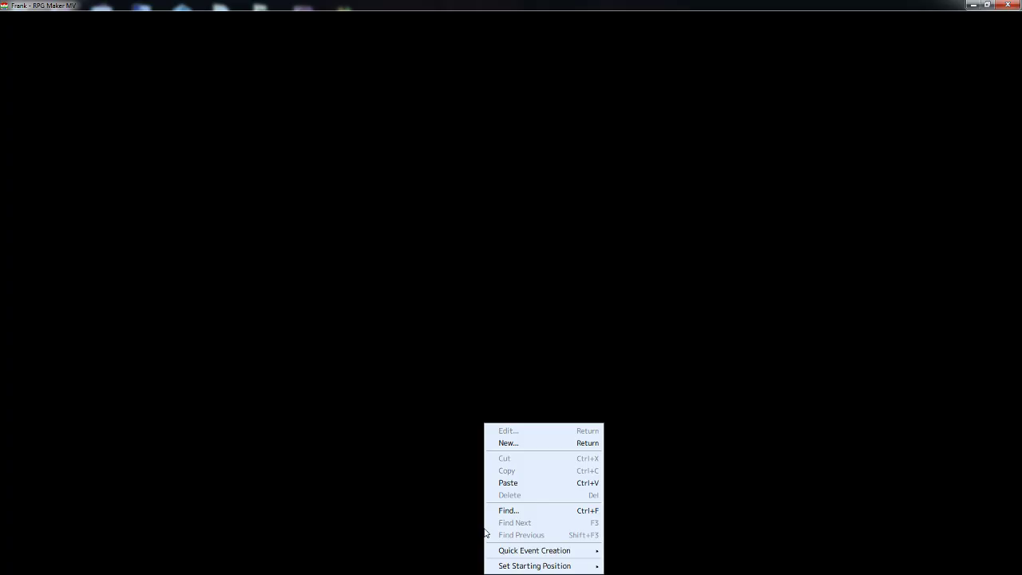
left_click(521, 484)
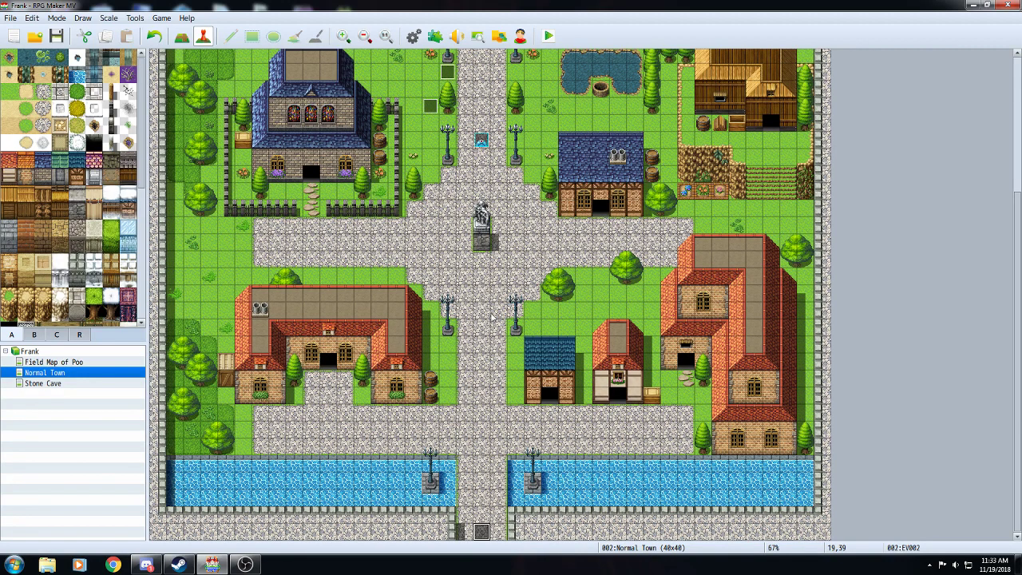
- Launch a playtest, answer the save prompt, and start a new game
scroll(492, 317, "up", 5)
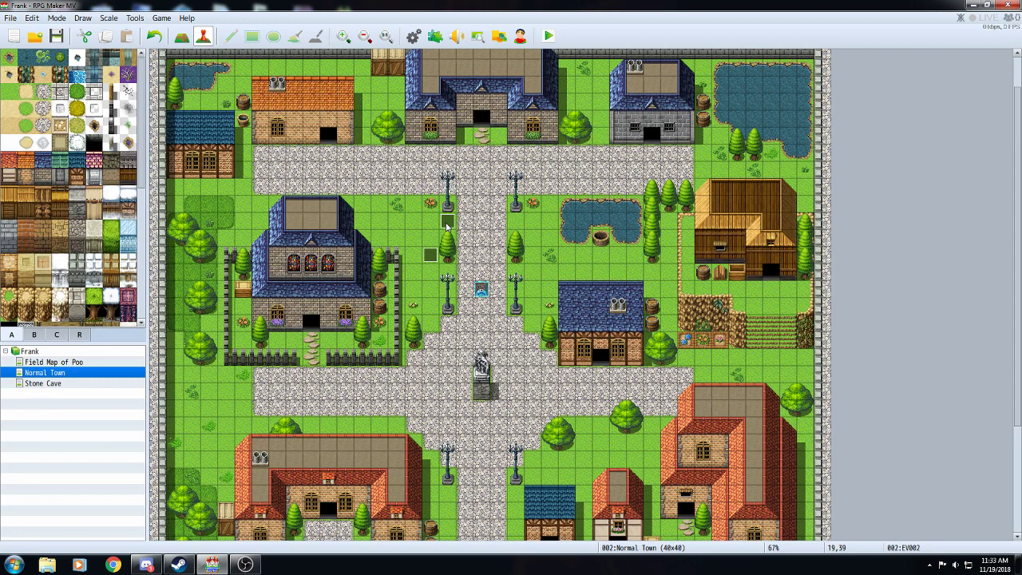
left_click(546, 38)
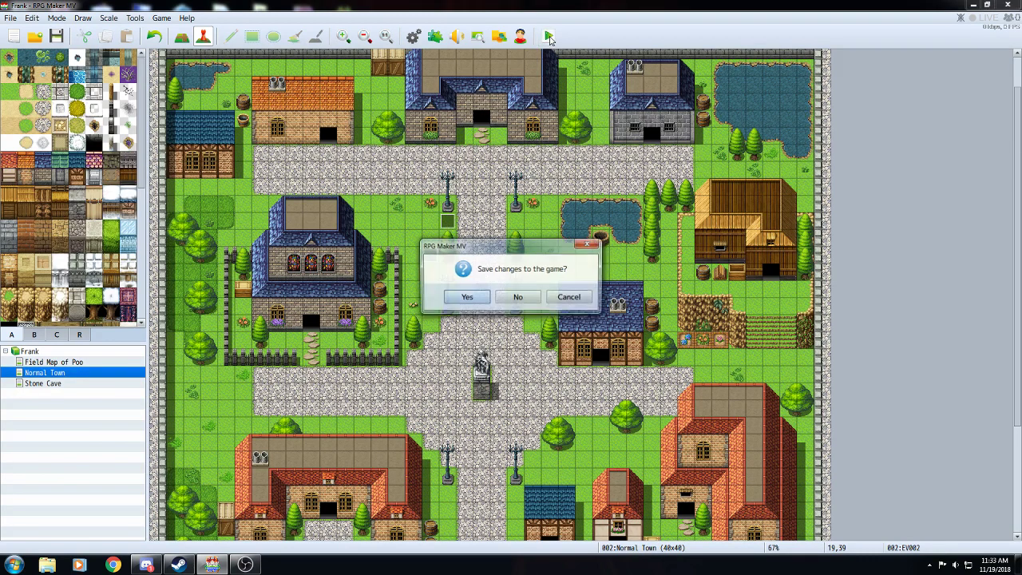
left_click(513, 299)
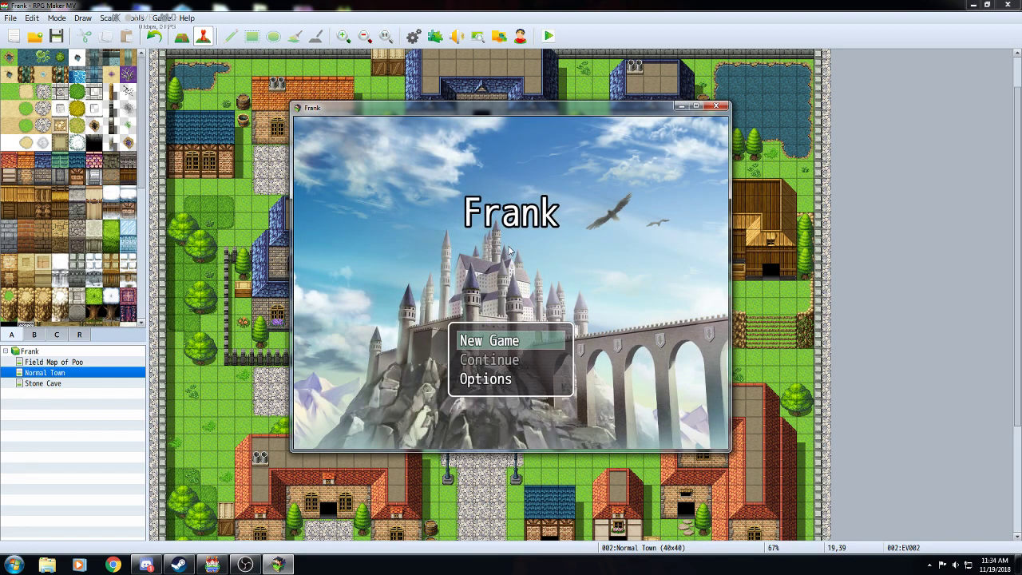
left_click(514, 342)
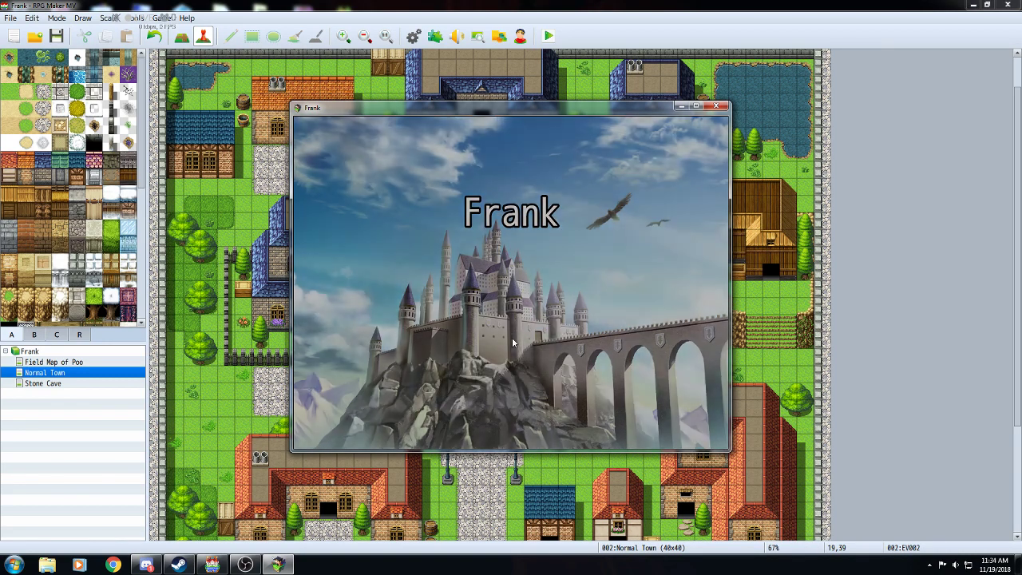
- Test the southern transfer tile by walking out to the field map, re-entering the town and leaving again
mouse_move(513, 341)
left_mouse_down()
mouse_move(554, 392)
mouse_move(479, 409)
mouse_move(479, 390)
mouse_move(481, 410)
mouse_move(520, 407)
mouse_move(533, 439)
left_mouse_up()
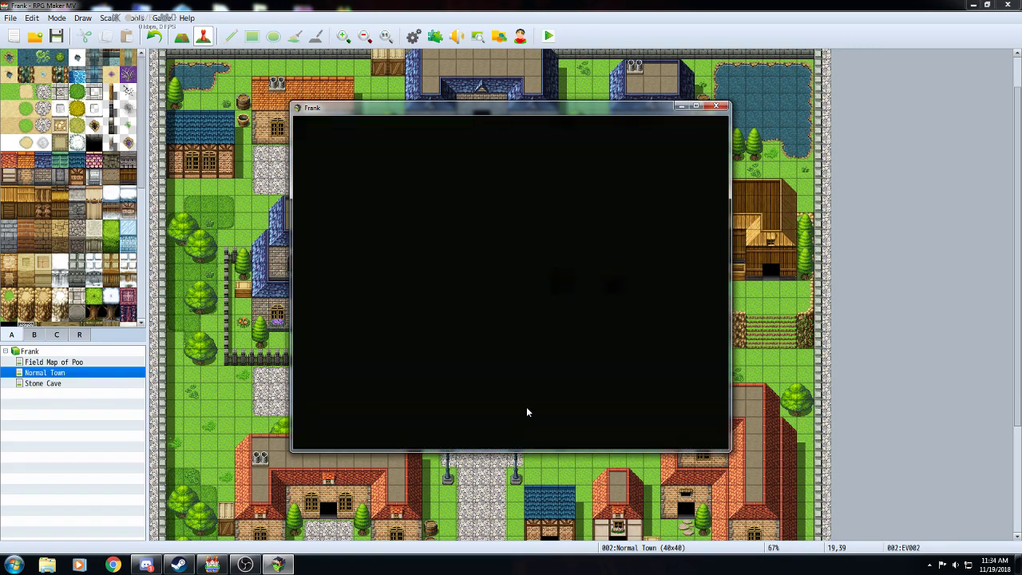
left_click(652, 273)
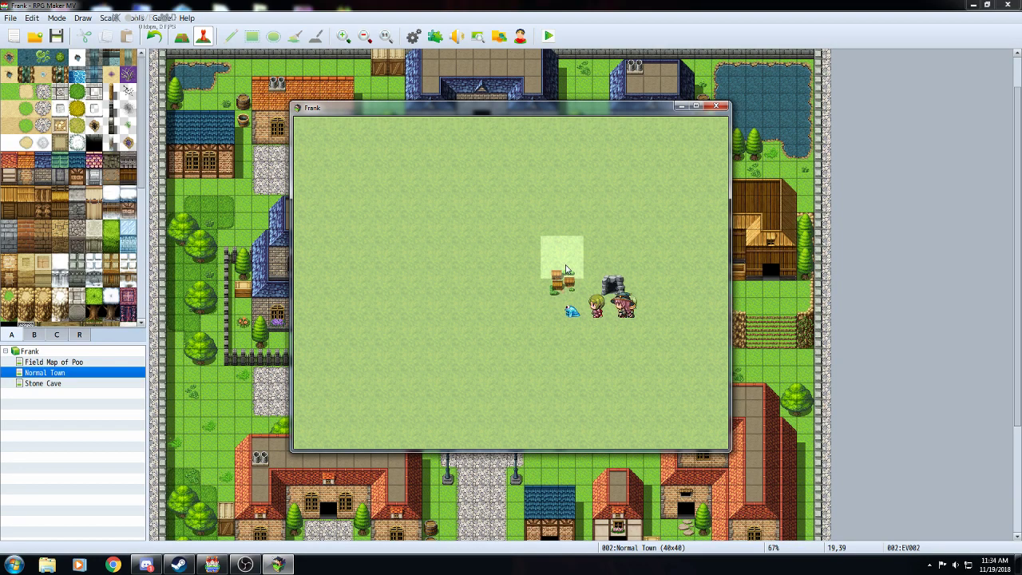
left_click(511, 256)
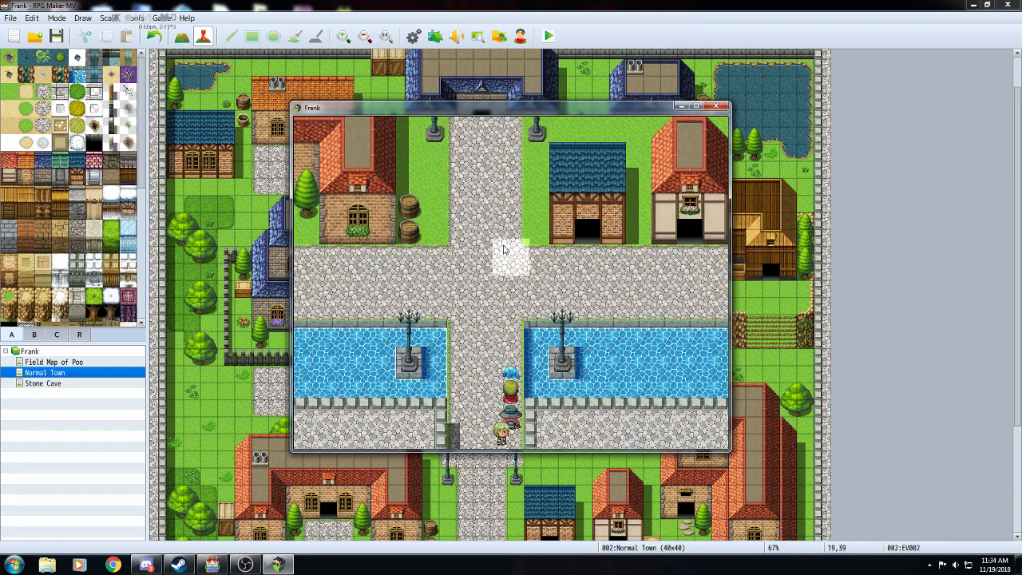
left_click(506, 409)
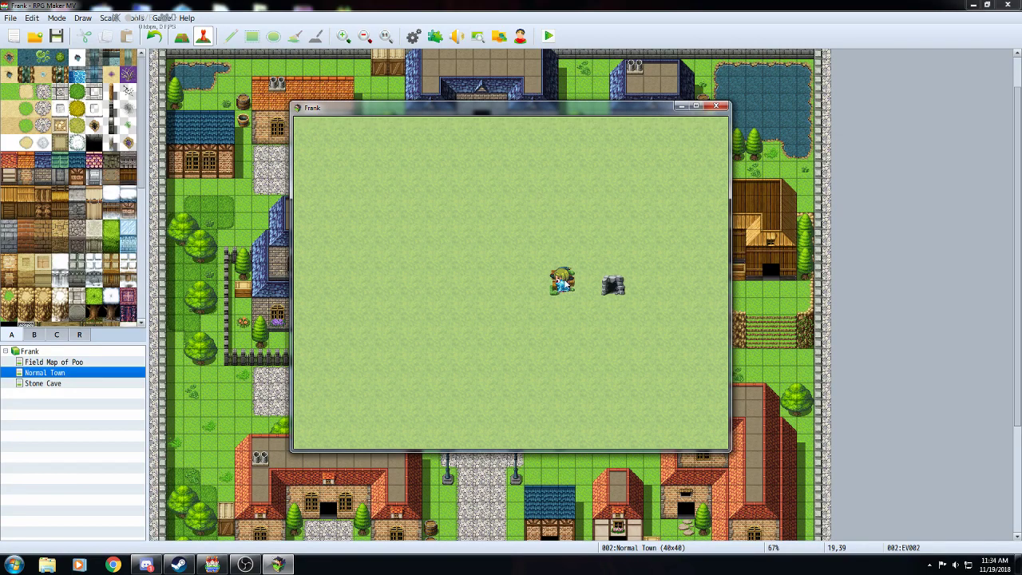
- Enter the town from the field map, walk a short way along the road, and return to the field map
left_click(572, 289)
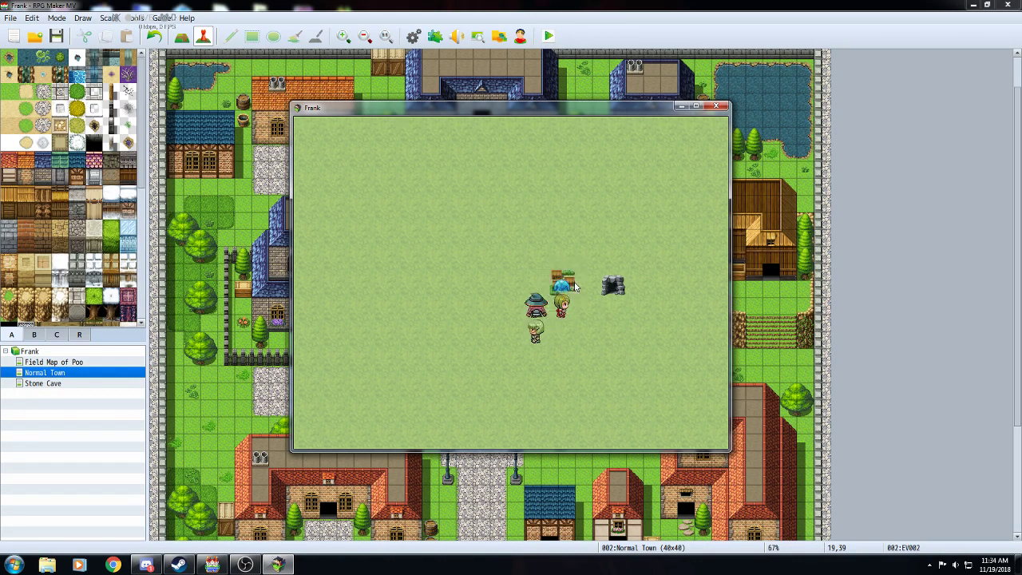
left_click(512, 307)
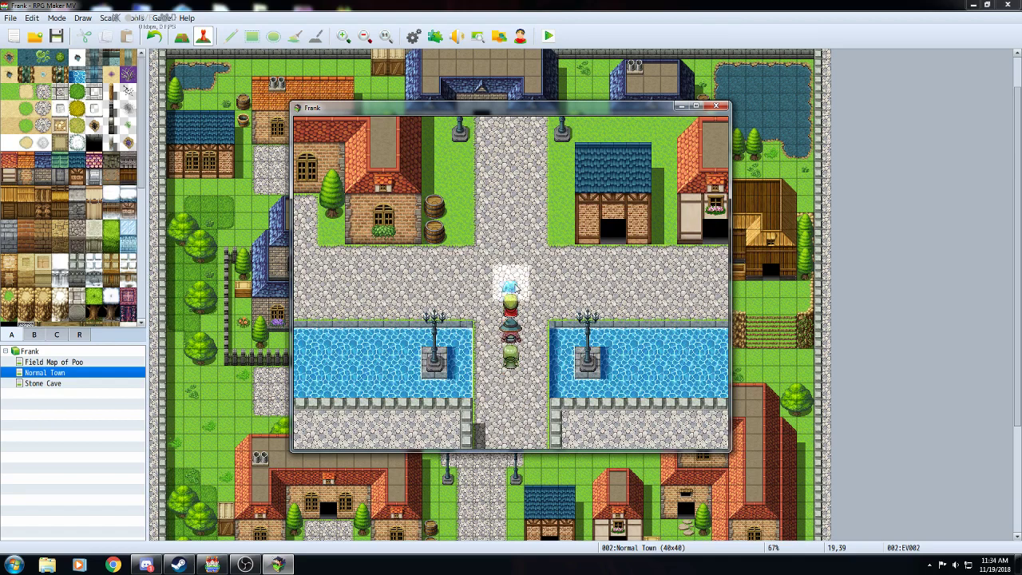
left_click(514, 254)
left_click(493, 202)
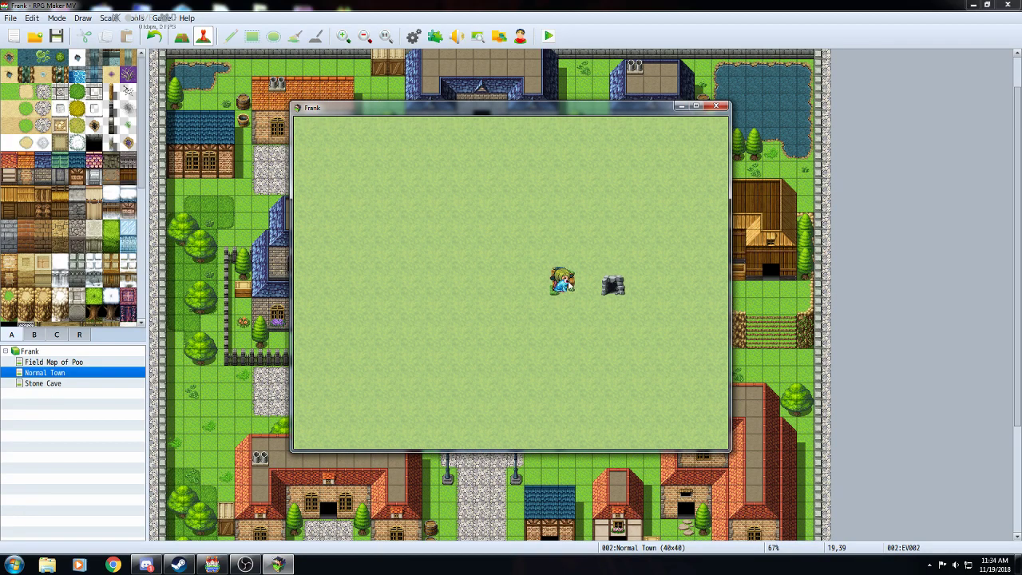
- Walk the party from the town entrance past the statue, test the transfer event's former tile, and return to the field map
left_click(583, 334)
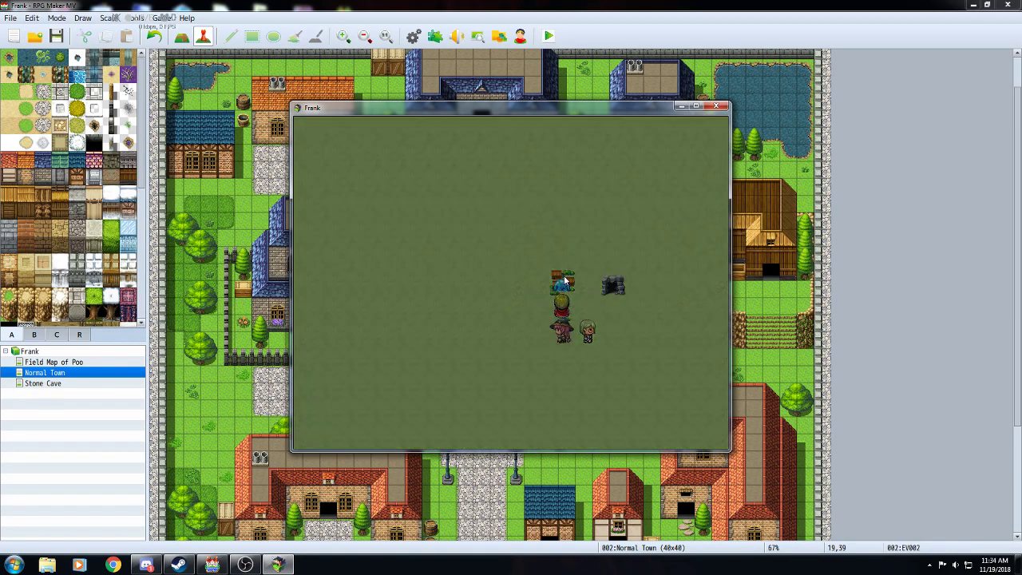
left_click(516, 225)
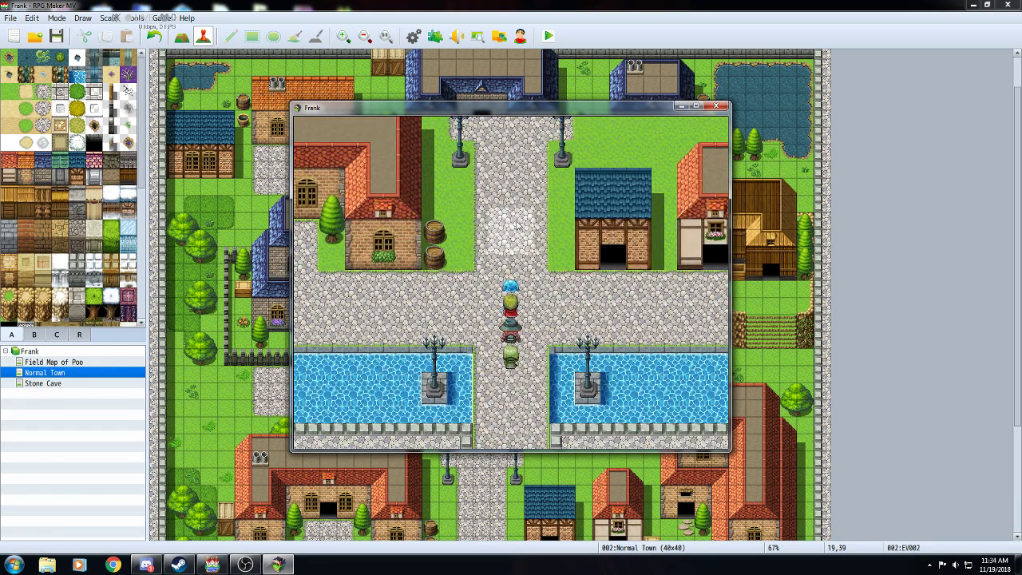
left_click(479, 229)
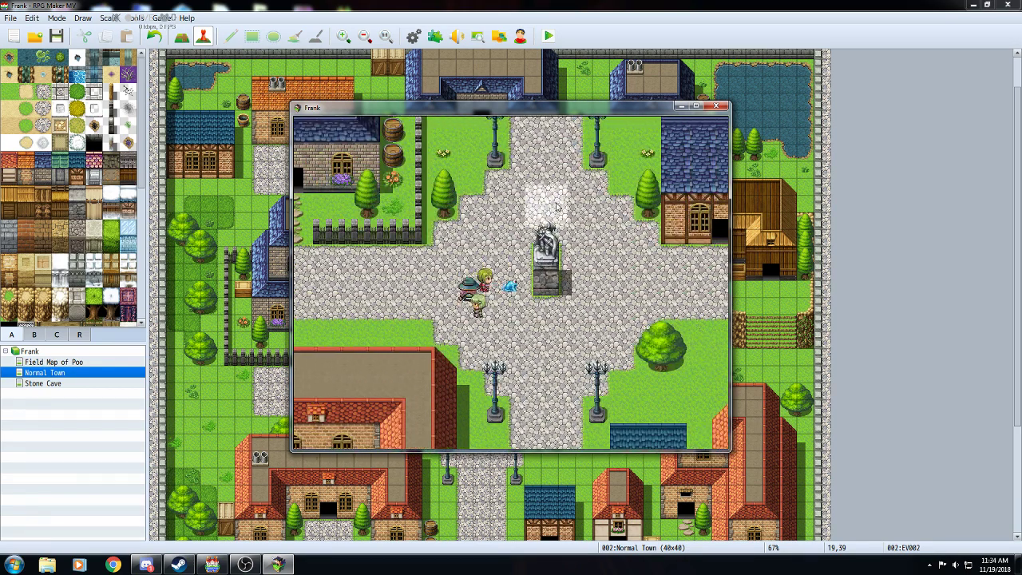
left_click(533, 206)
left_click(537, 271)
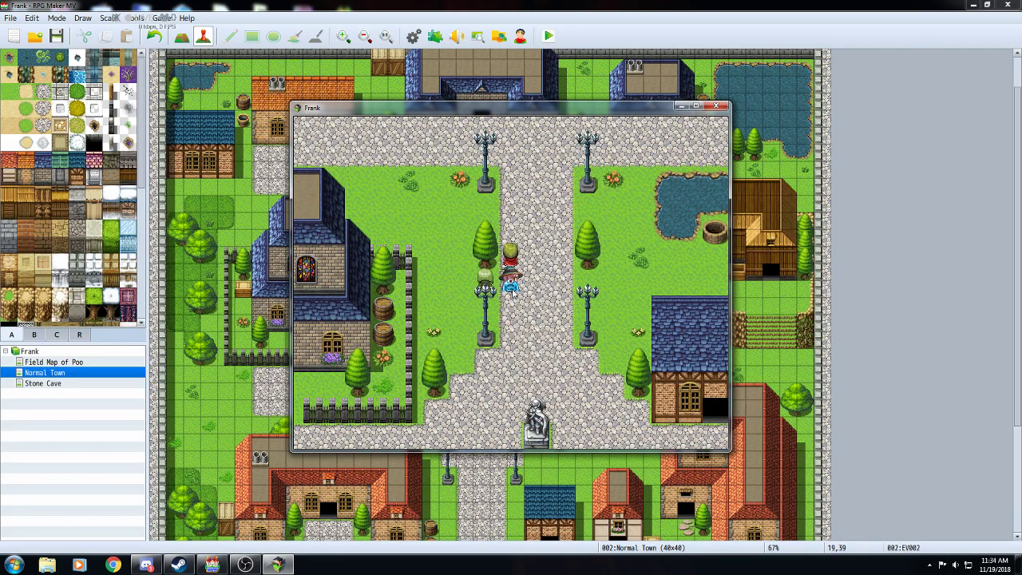
left_click(503, 272)
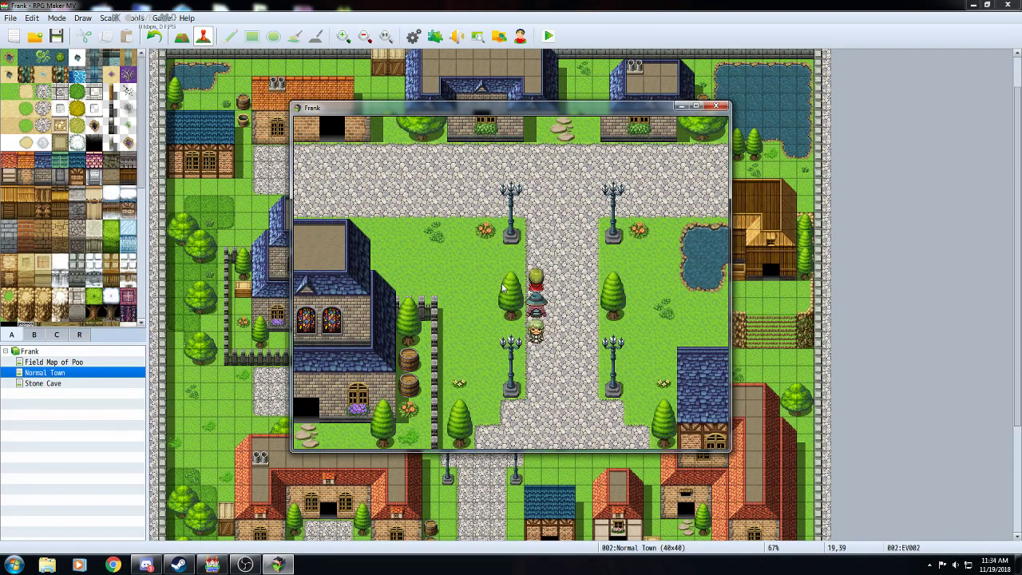
left_click(515, 331)
left_click(558, 307)
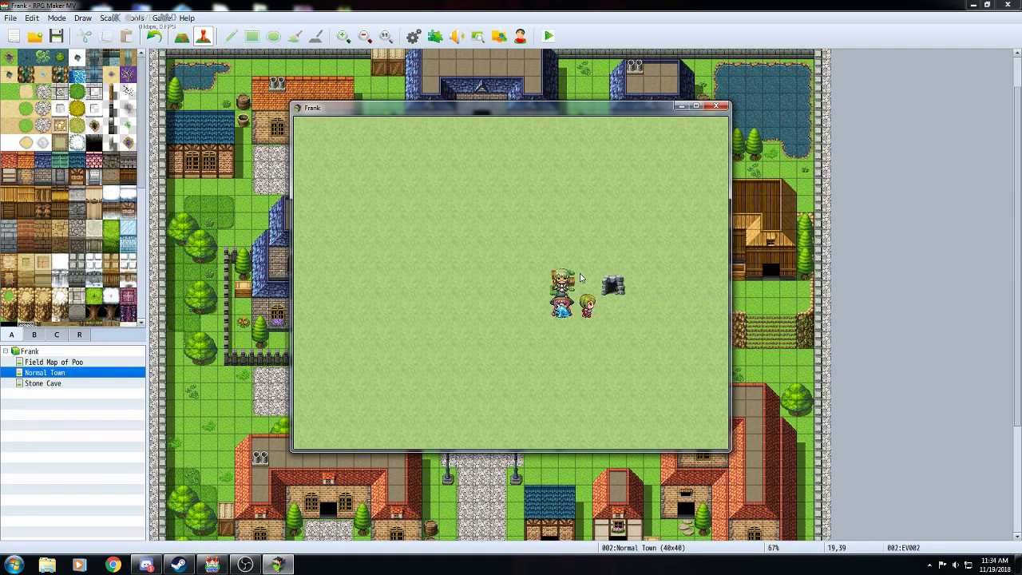
- Enter the stone cave from the field map and walk the party through its northern passage and eastern corridor
left_click(610, 290)
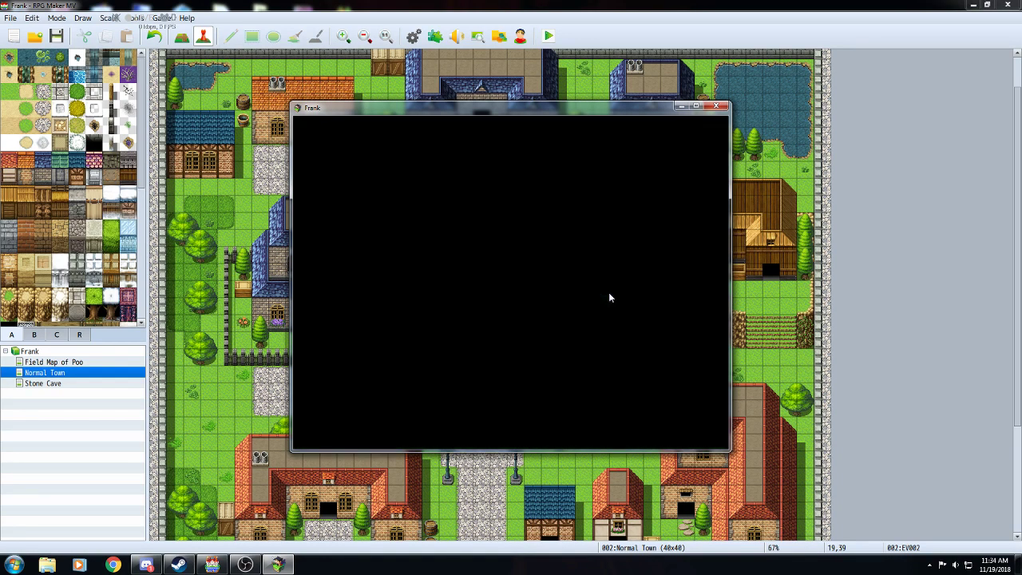
left_click(535, 285)
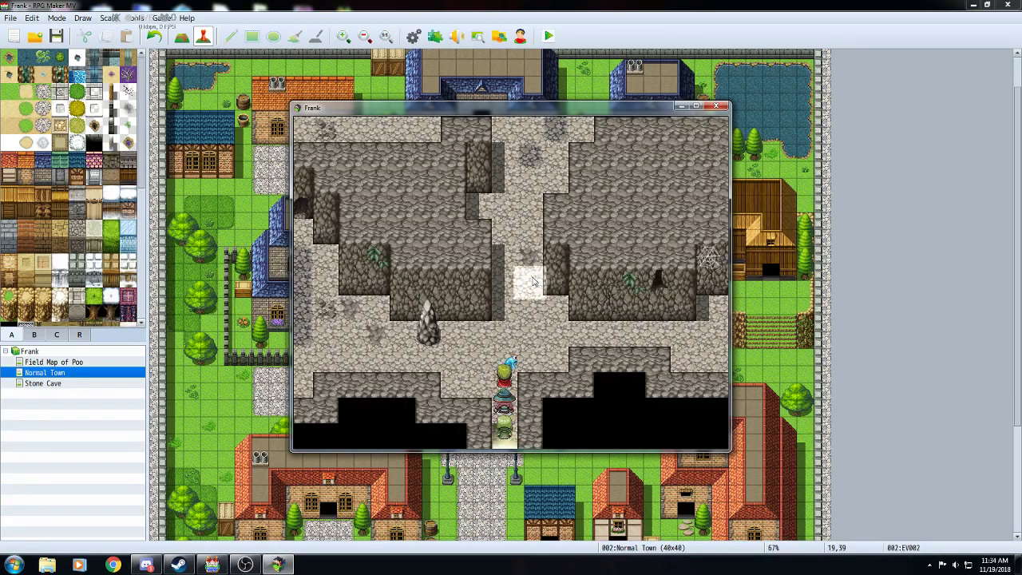
left_click(535, 323)
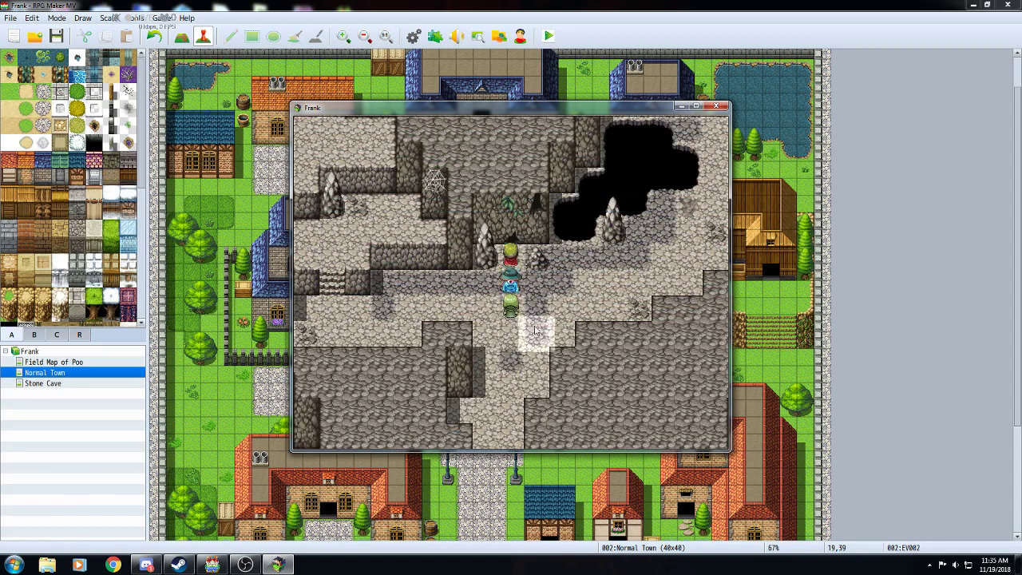
left_click(637, 329)
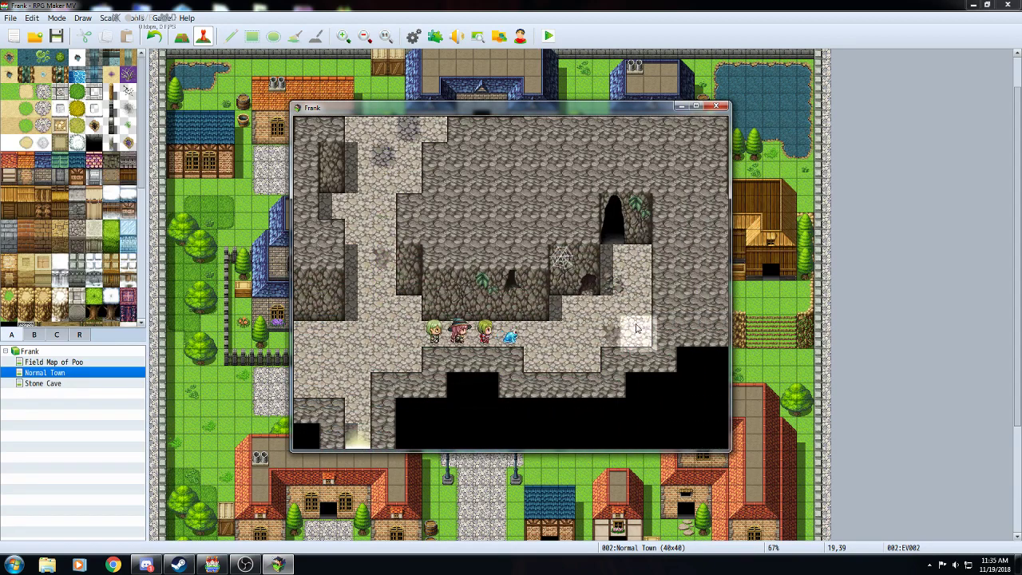
- Check the party menu, close it, and leave the cave through the dark doorway in the rock wall
right_click(608, 303)
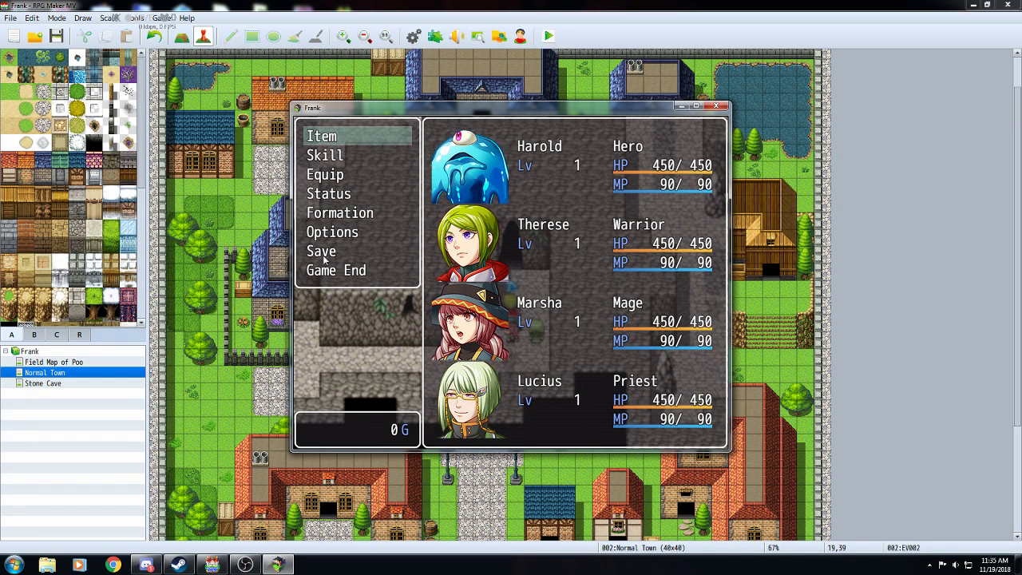
right_click(361, 337)
left_click(505, 264)
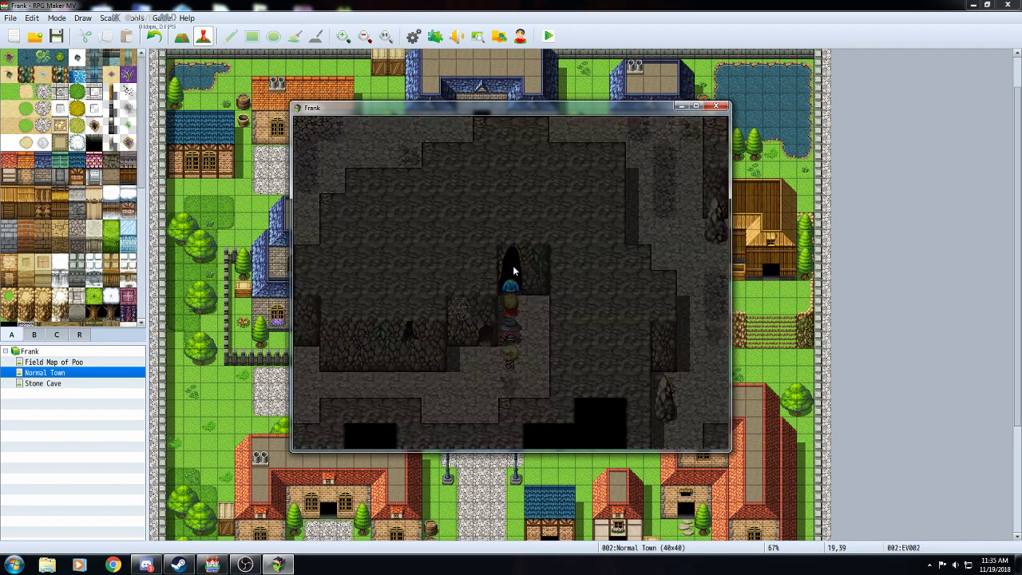
- Re-enter the town, walk north past the statue to the upper road, and head back to the southern transfer tile
left_click(535, 299)
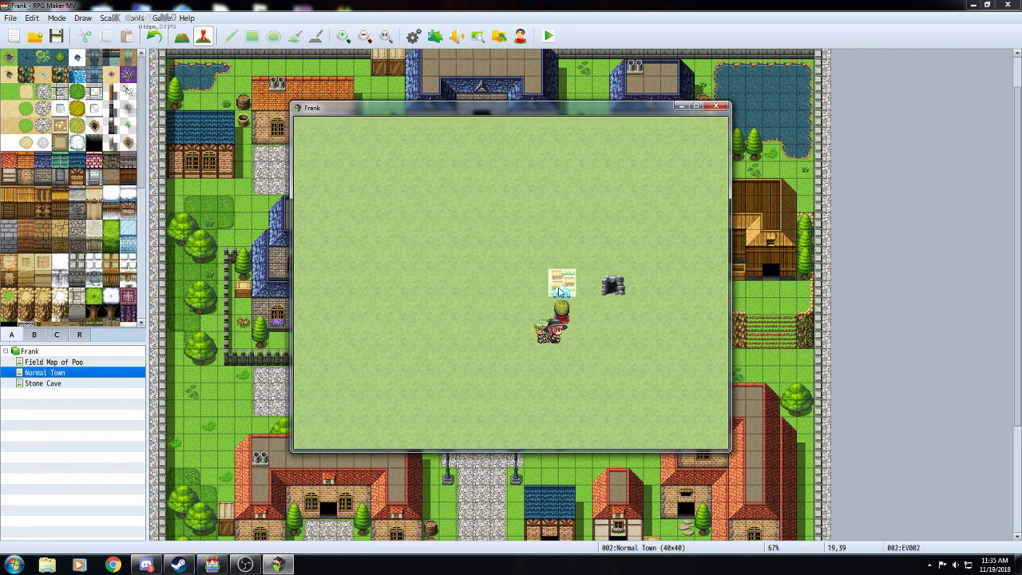
left_click(525, 217)
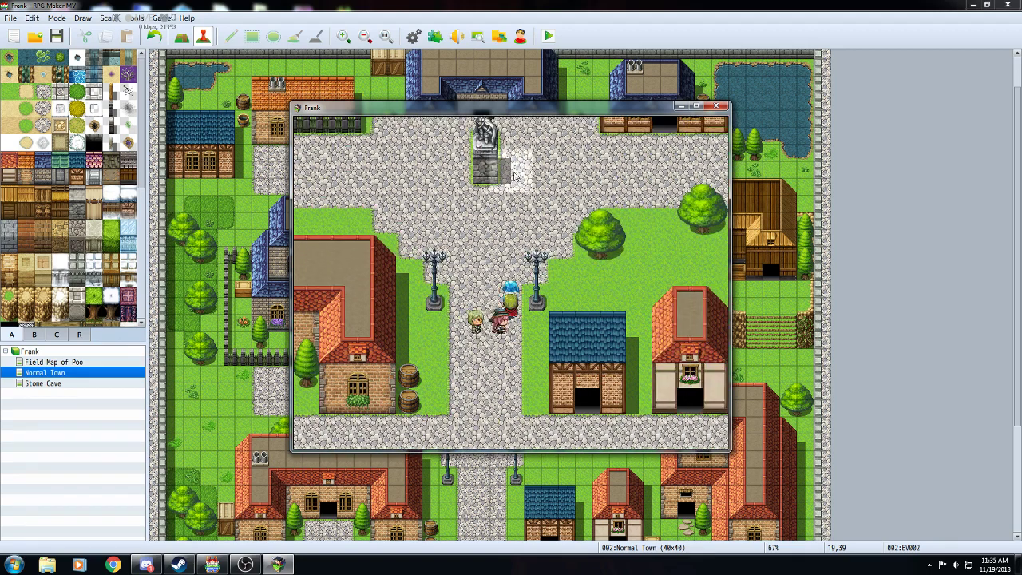
key("Up")
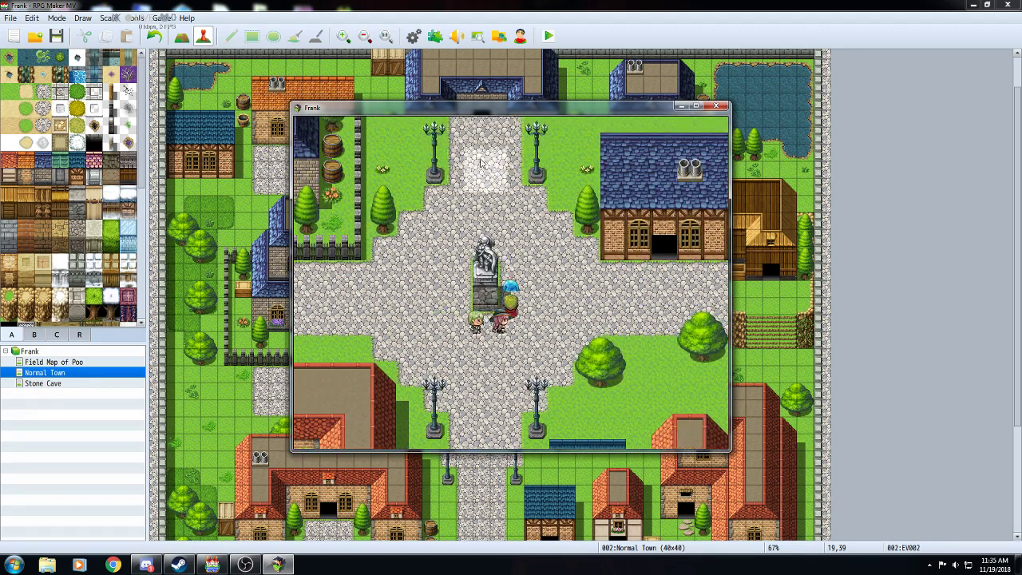
key("Down")
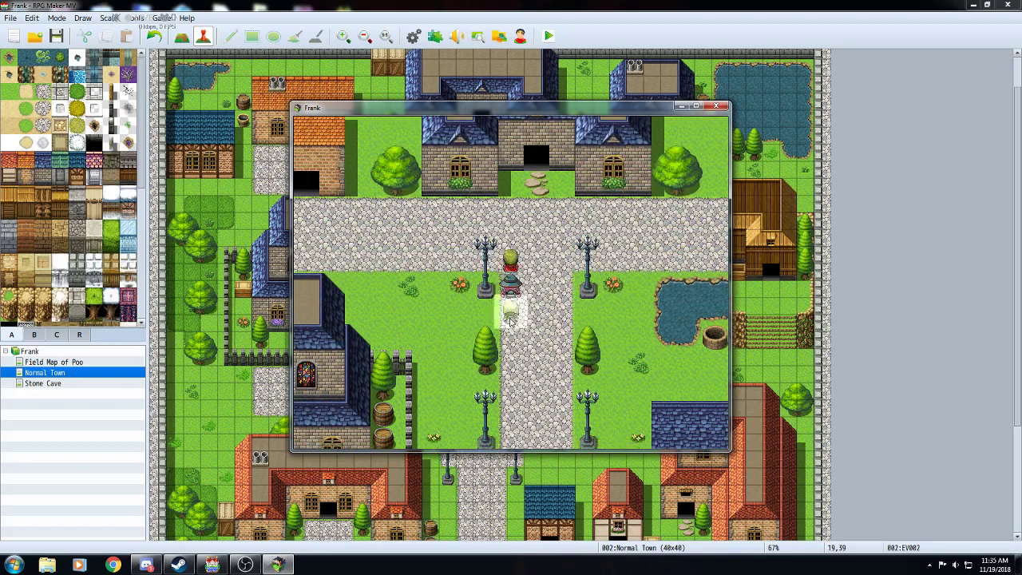
left_click(507, 242)
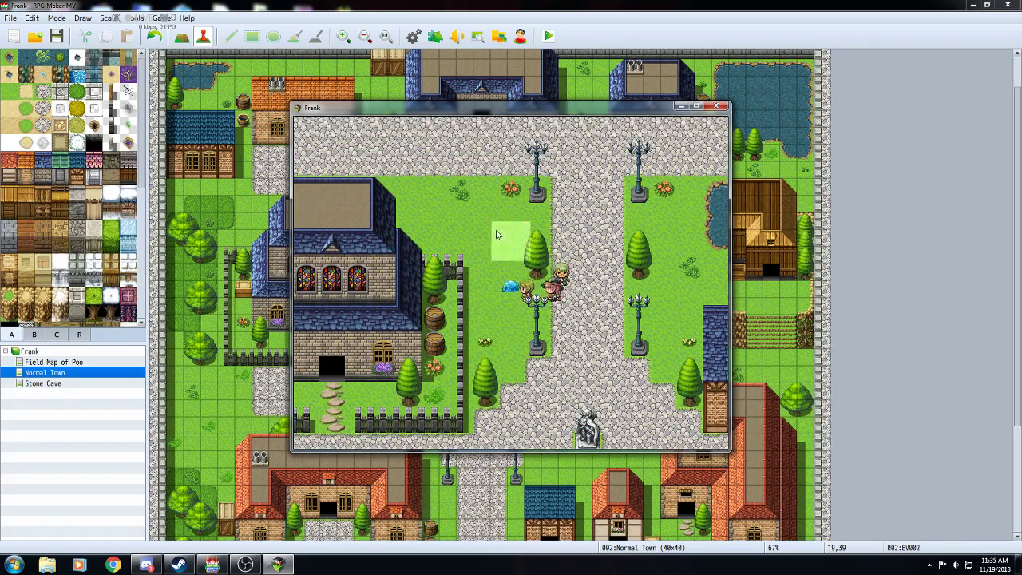
left_click(559, 358)
left_click(559, 280)
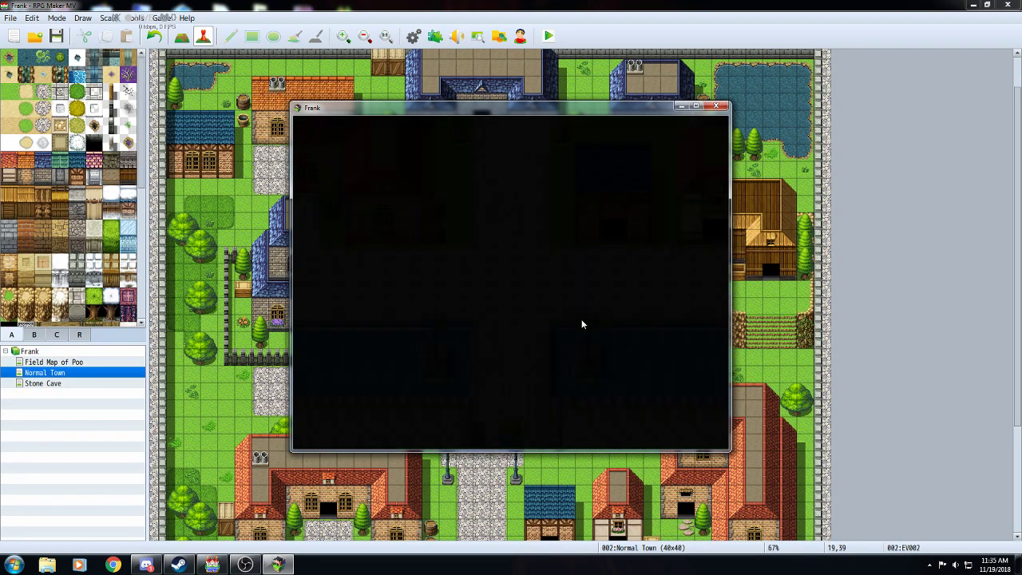
- Walk the party from the town entrance north between the pools and past the statue
left_click(577, 255)
left_click(488, 228)
left_click(528, 180)
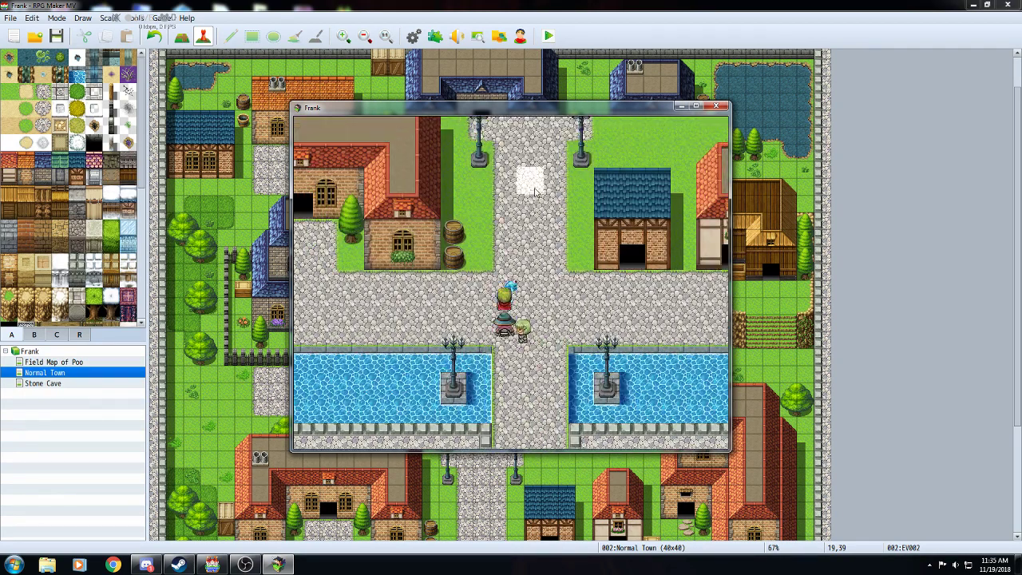
left_click(508, 160)
left_click(524, 178)
left_click(552, 170)
left_click(515, 179)
left_click(486, 171)
left_click(495, 176)
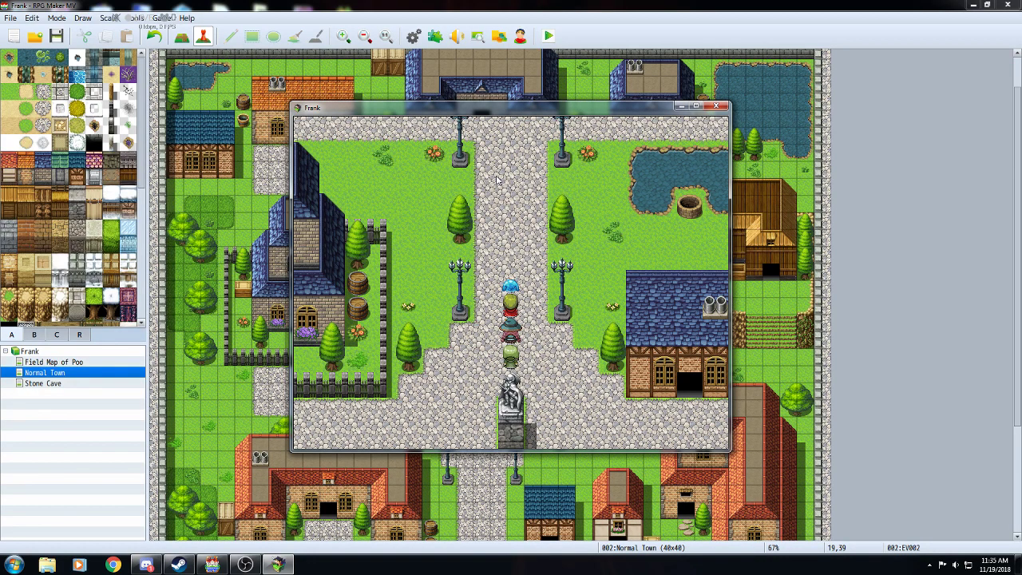
- Walk the party to the upper road, east along it and back toward the statue, and end the playtest
left_click(497, 170)
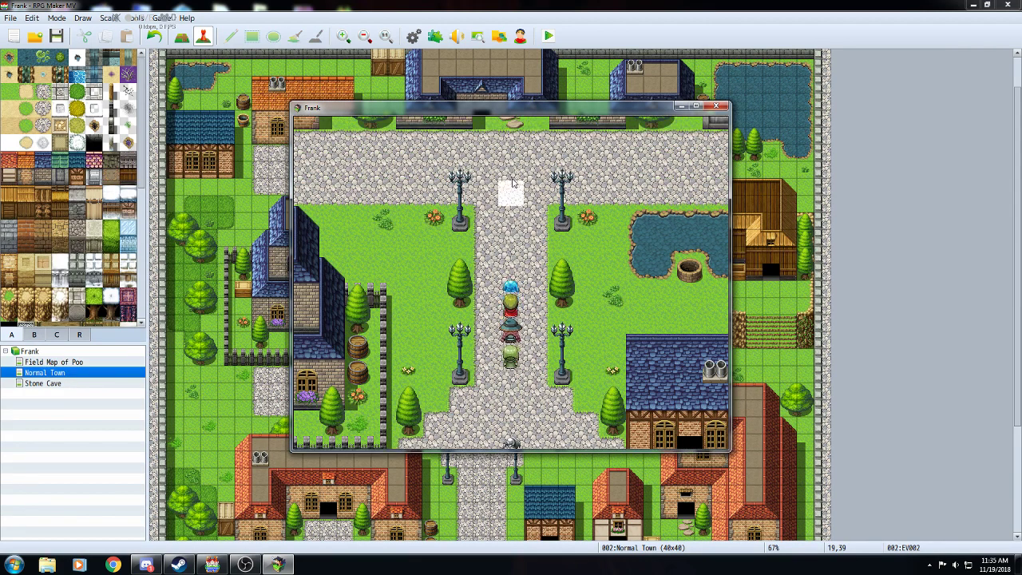
left_click(579, 284)
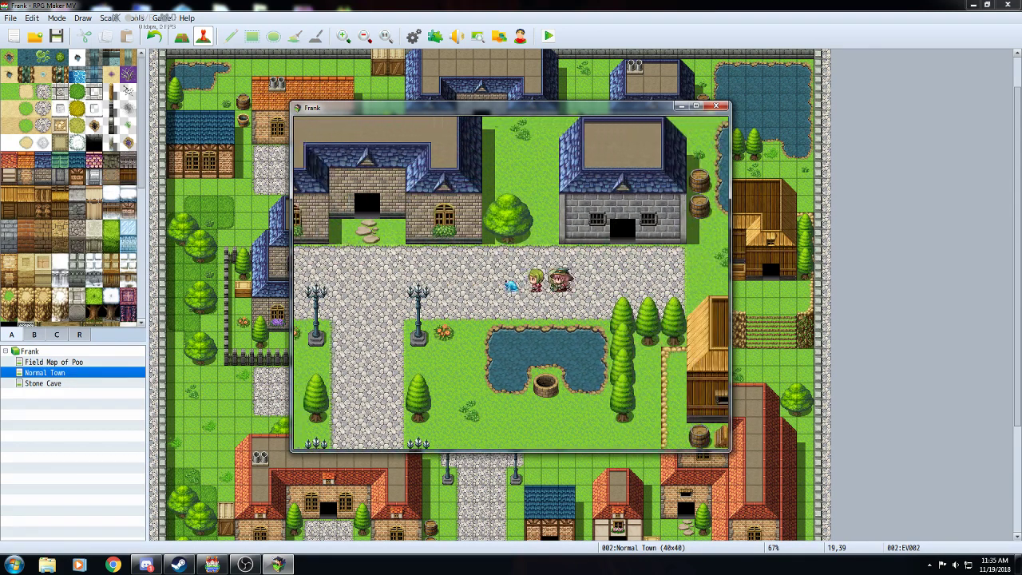
left_click(487, 432)
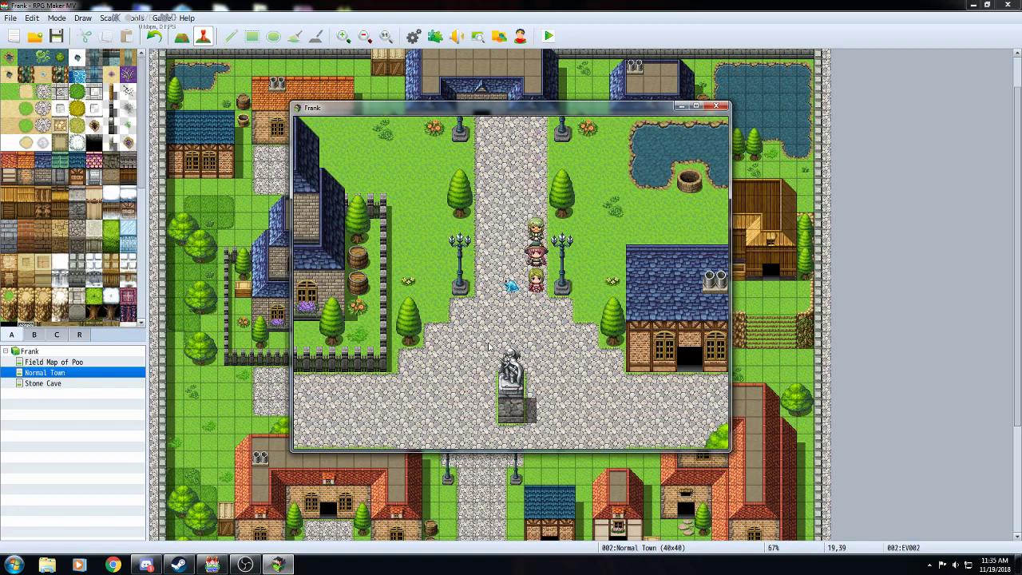
left_click(716, 107)
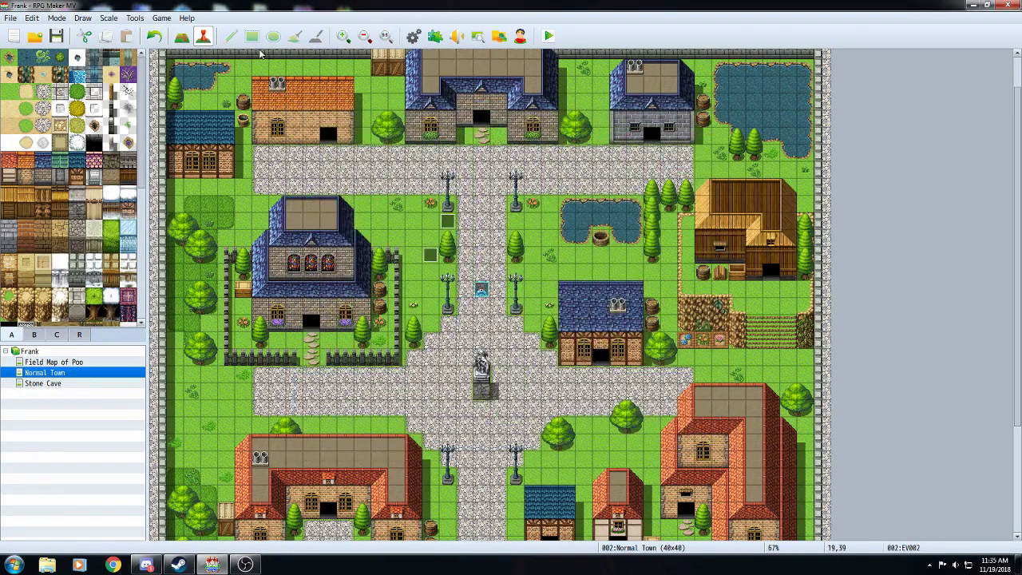
- Start the built-in tutorial "Step 2: Event Basics (Dialogue)" and answer Yes to having the step 1 project
left_click(189, 18)
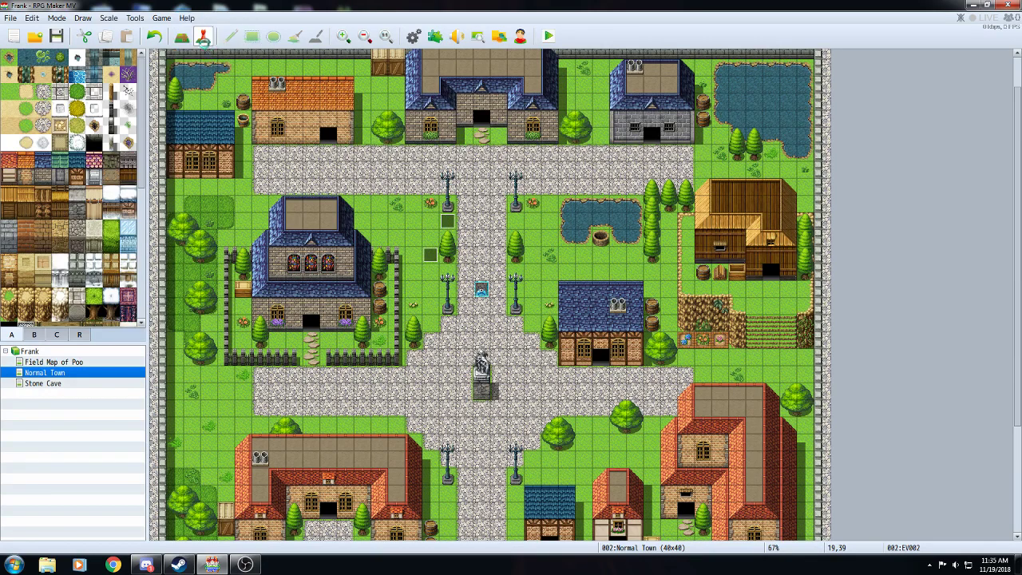
left_click(204, 45)
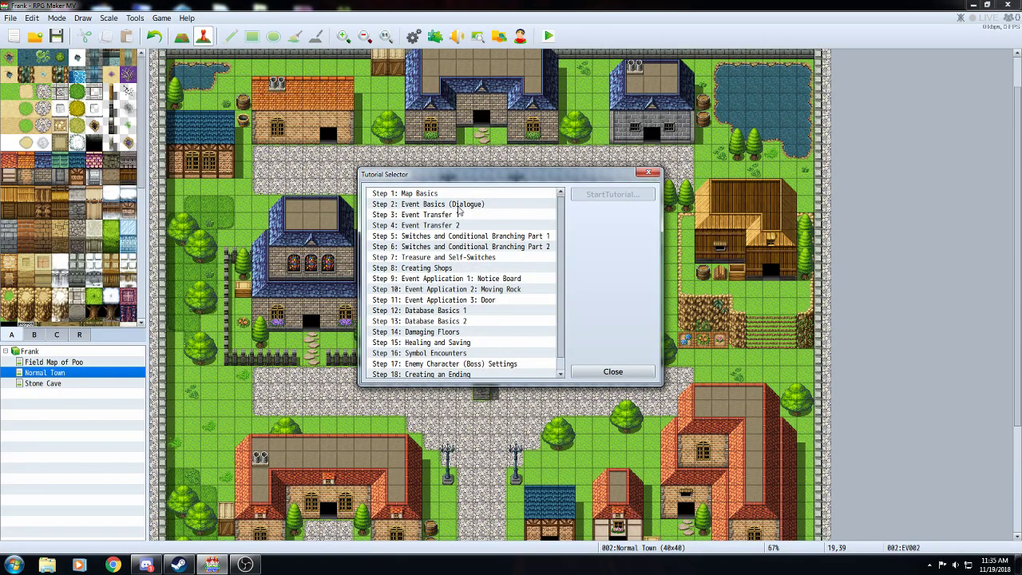
left_click(459, 206)
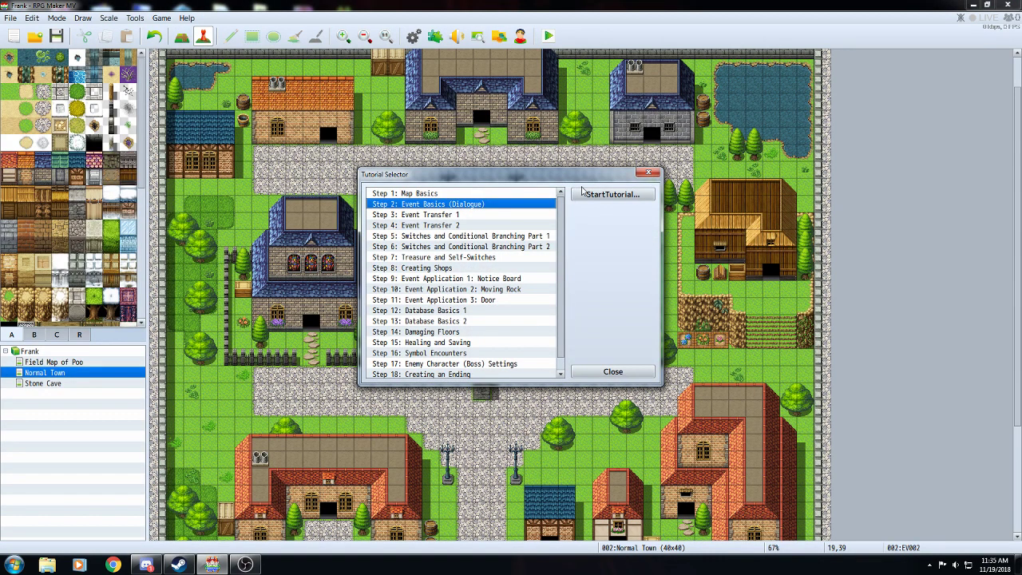
left_click(612, 194)
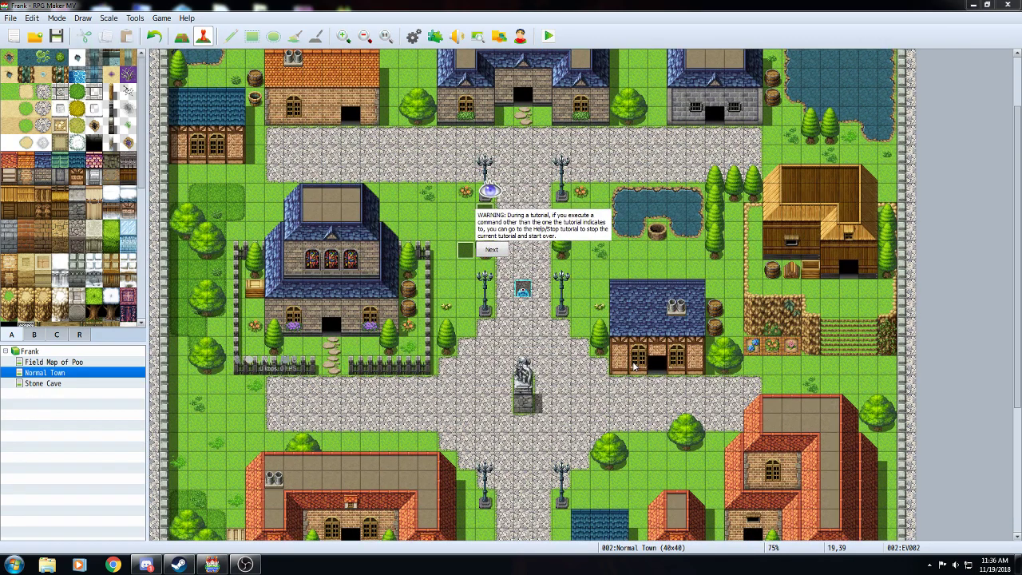
left_click(484, 250)
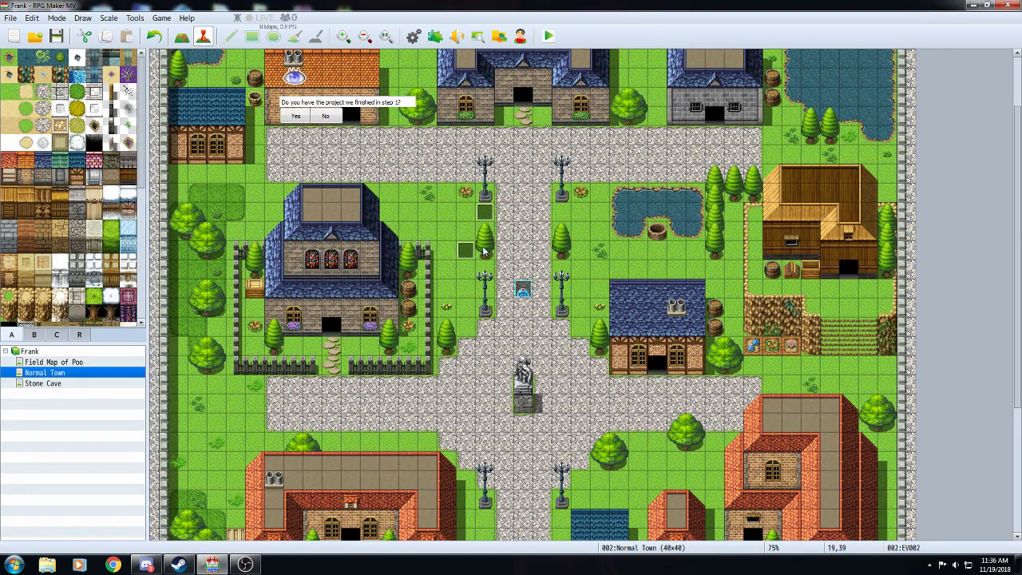
left_click(294, 116)
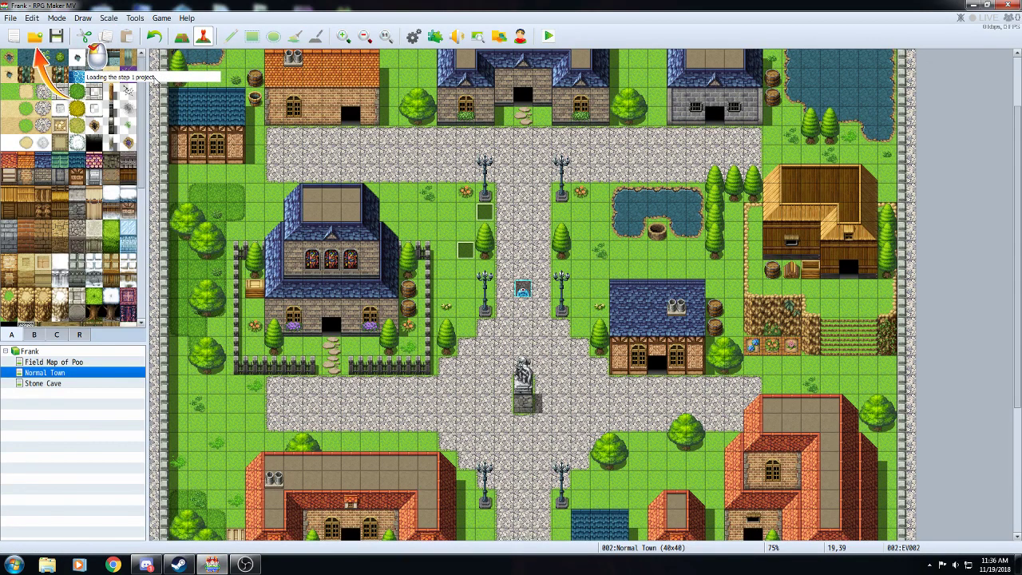
- Open the Game project file from the Live Stream Game folder for the tutorial
left_click(35, 35)
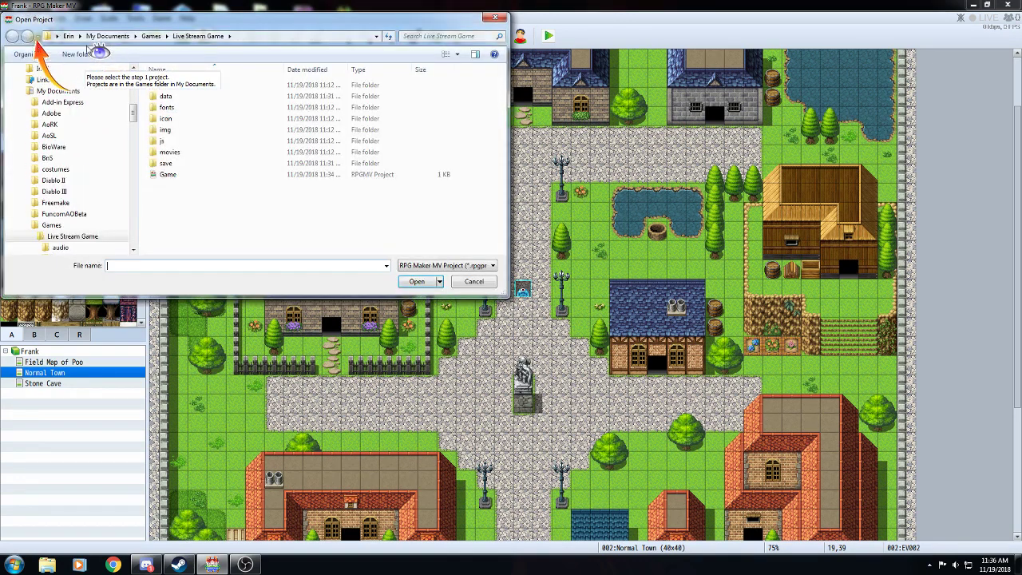
left_click(165, 177)
left_click(413, 284)
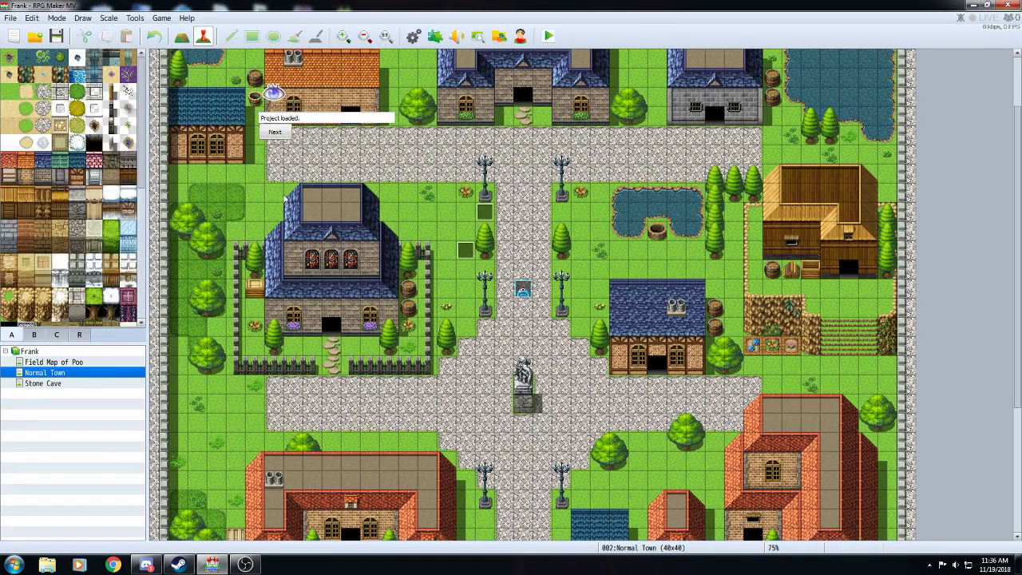
- Advance through the tutorial's introduction to character events and select the Normal Town map
left_click(275, 133)
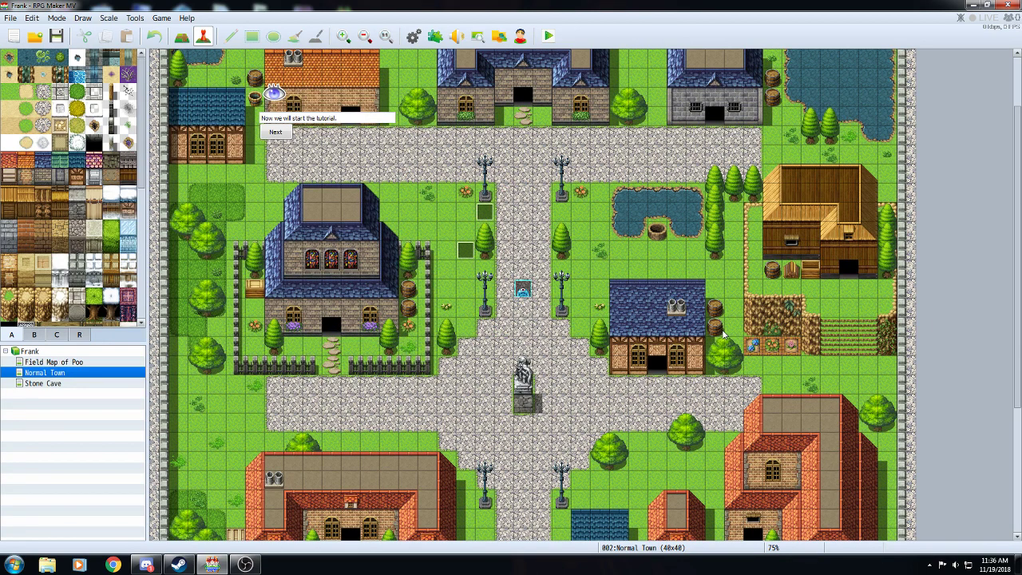
left_click(275, 132)
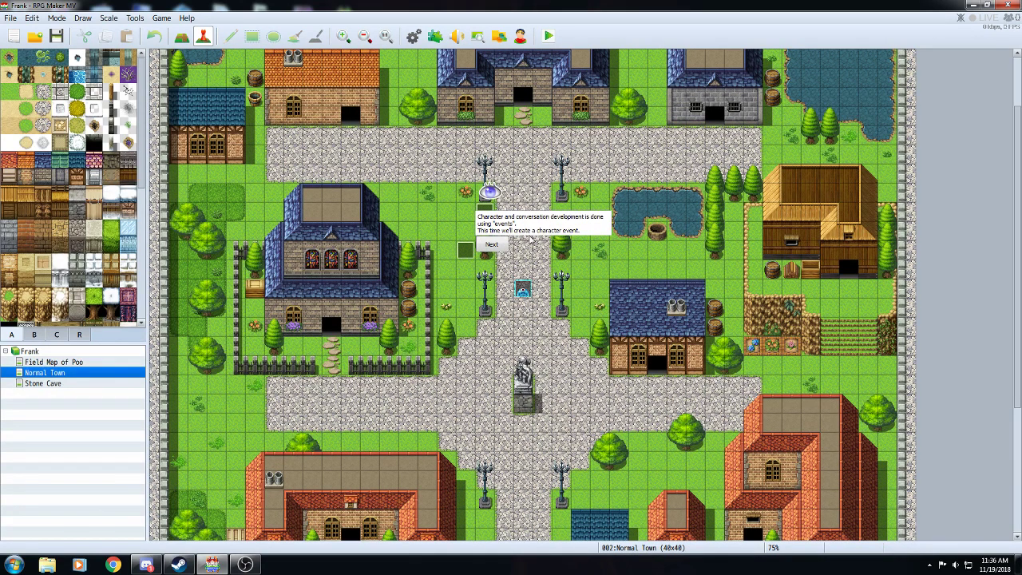
left_click(502, 244)
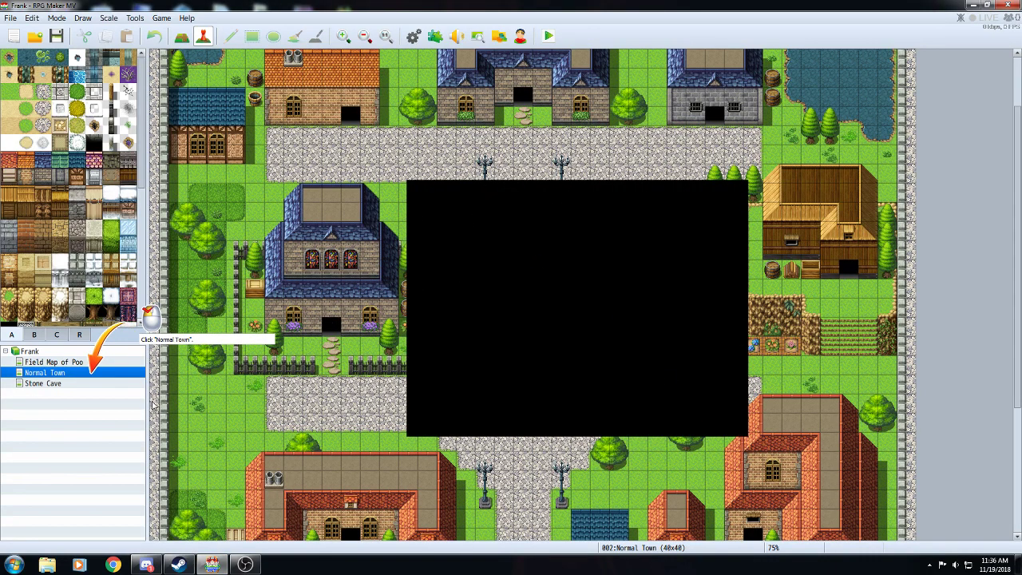
left_click(104, 377)
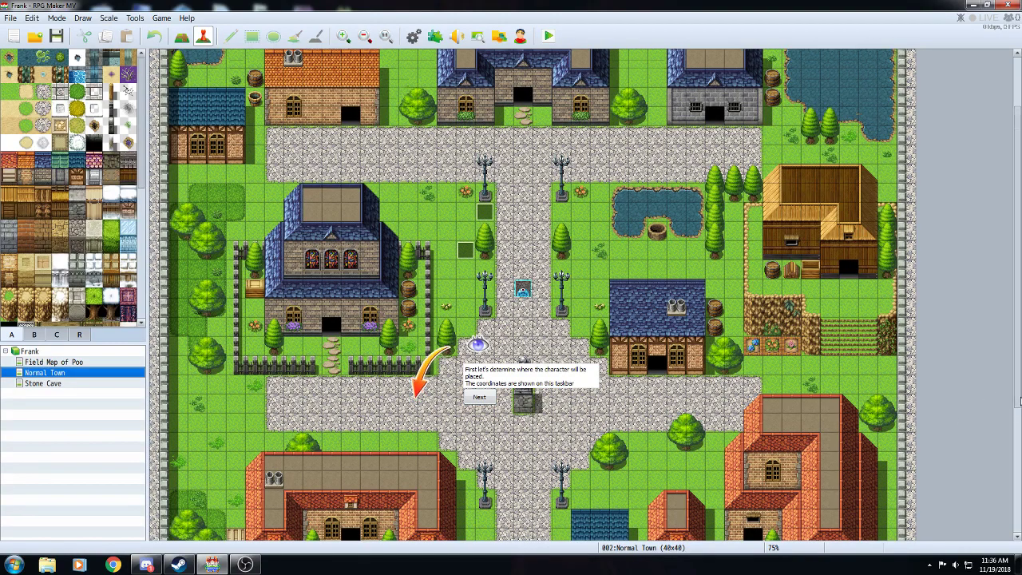
- Follow the tutorial's placement instructions and create a new event on tile (19,33) at the crossroads near the town entrance
scroll(1017, 411, "down", 3)
scroll(348, 88, "up", 3)
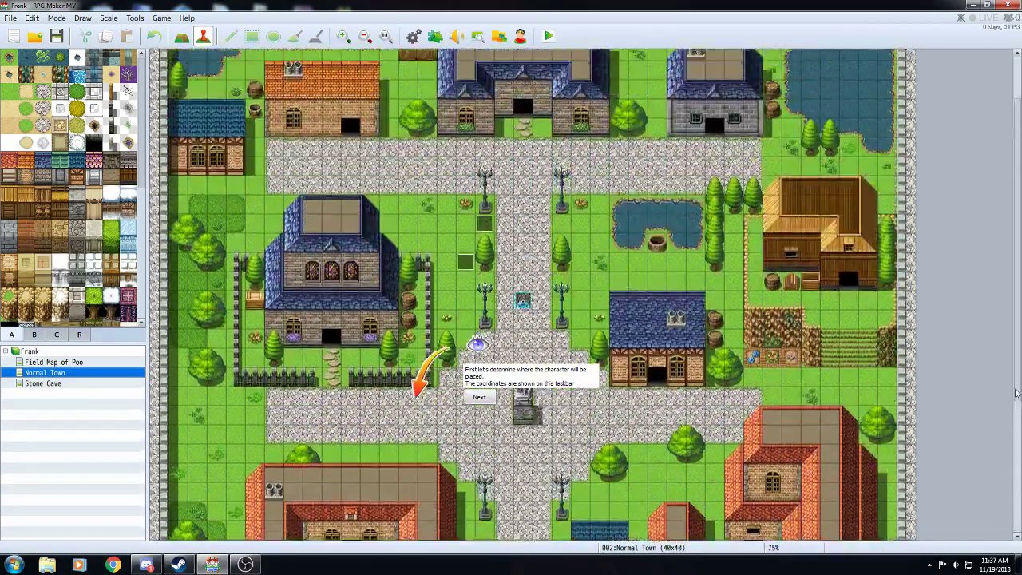
scroll(348, 50, "down", 1)
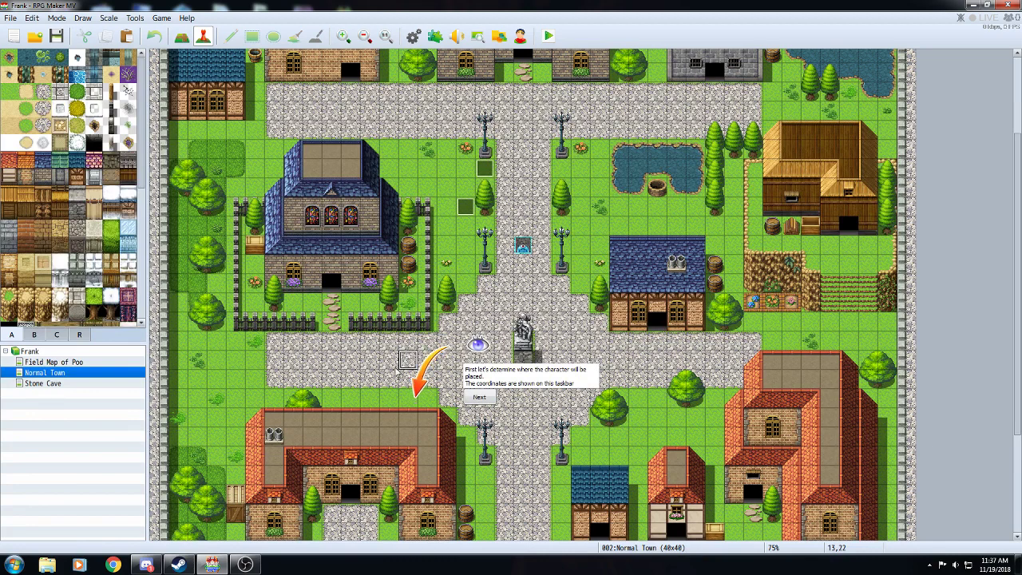
left_click(480, 397)
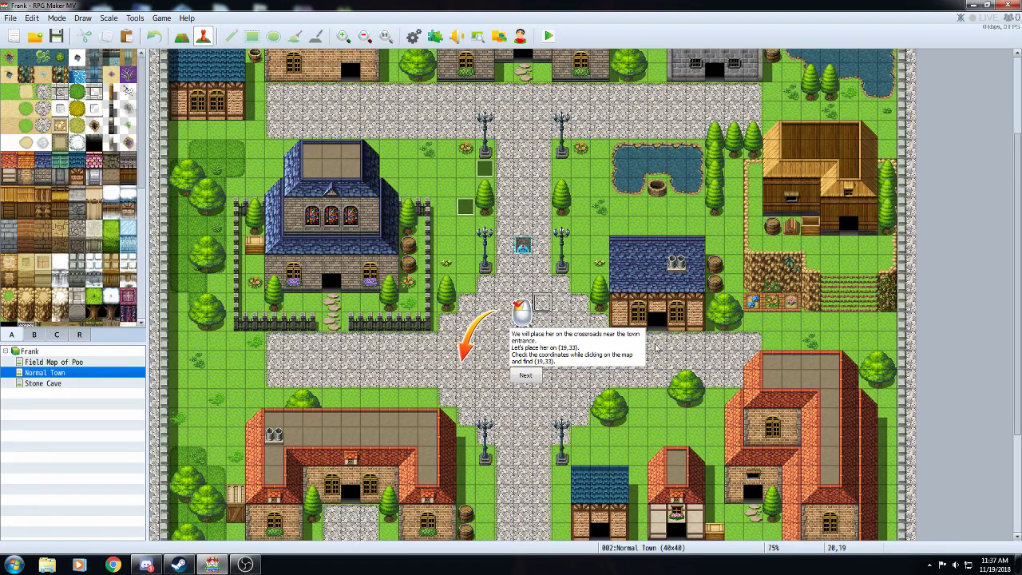
scroll(639, 335, "down", 2)
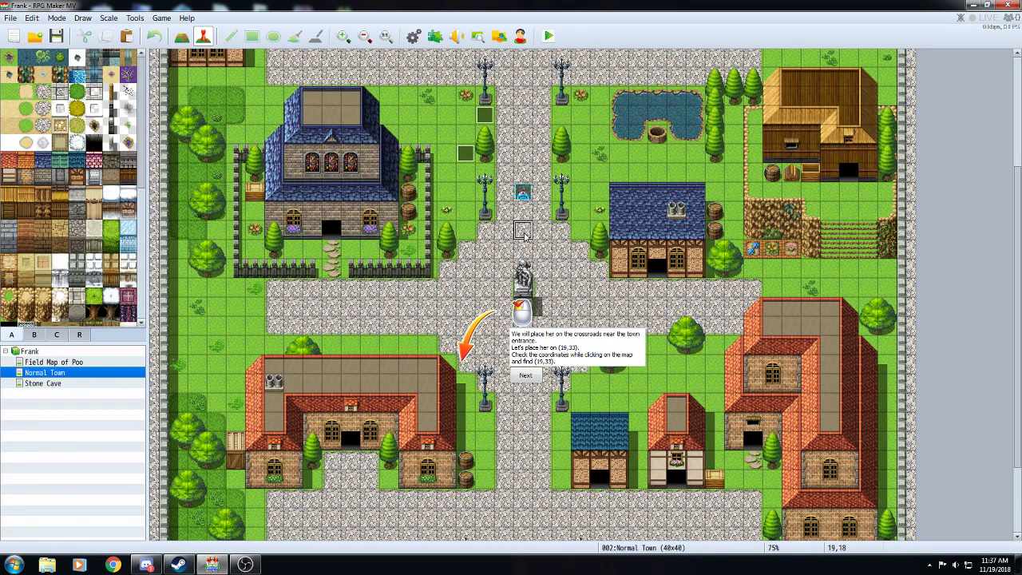
scroll(517, 271, "down", 3)
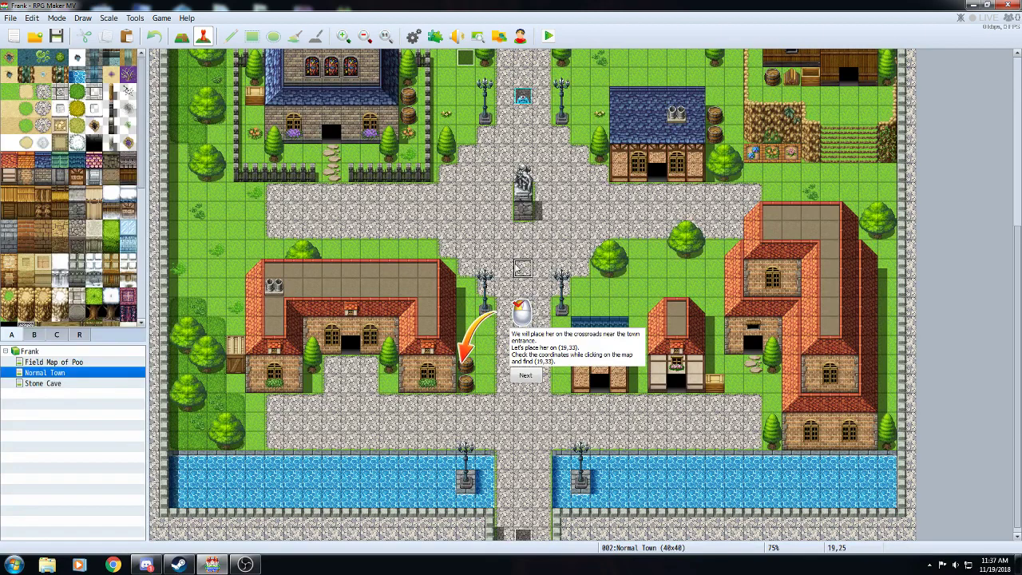
scroll(540, 297, "down", 1)
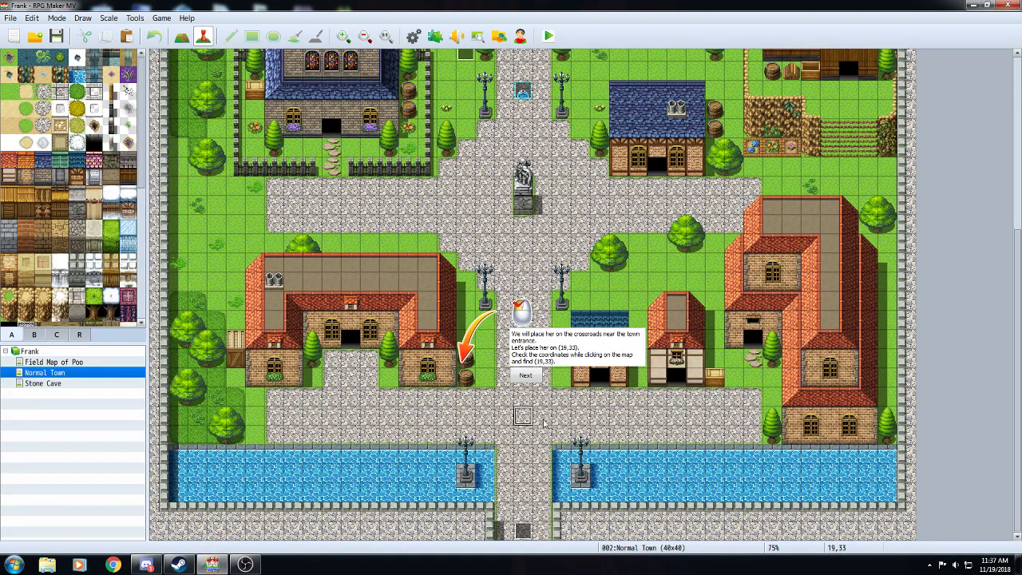
left_click(521, 376)
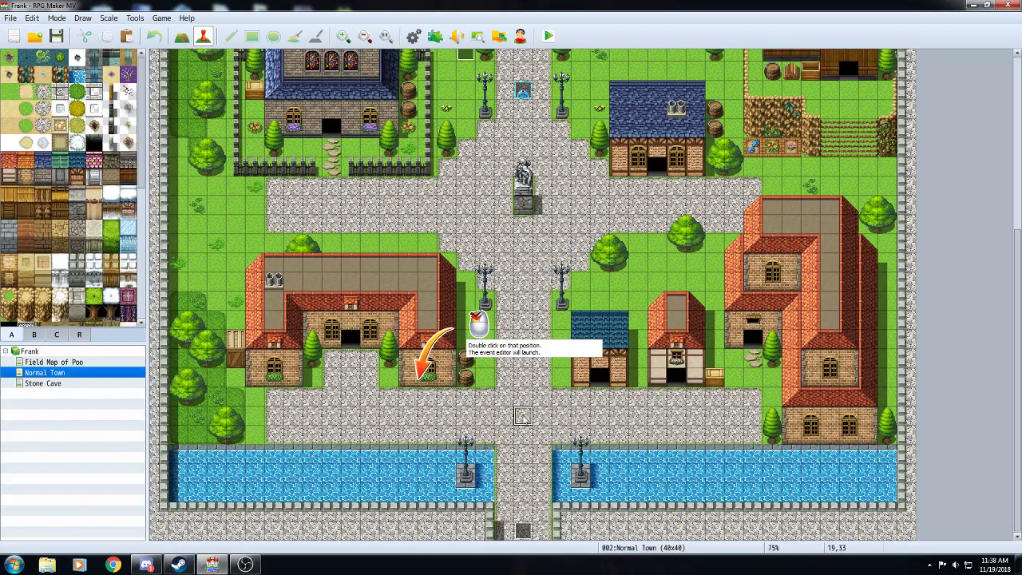
double_click(523, 416)
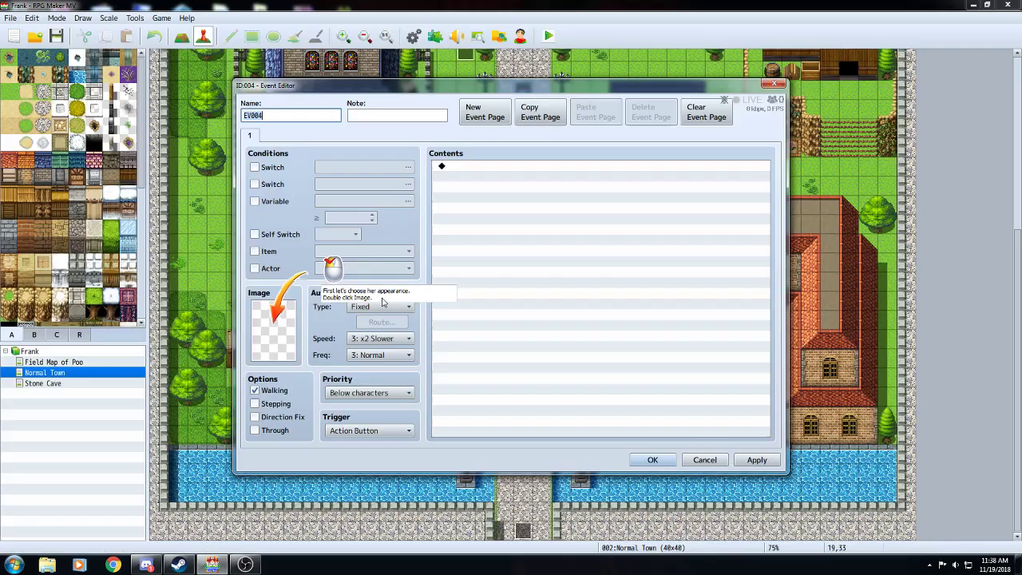
- Select the rightmost woman in the top row of the Actor1 sheet for the new event's image
double_click(285, 330)
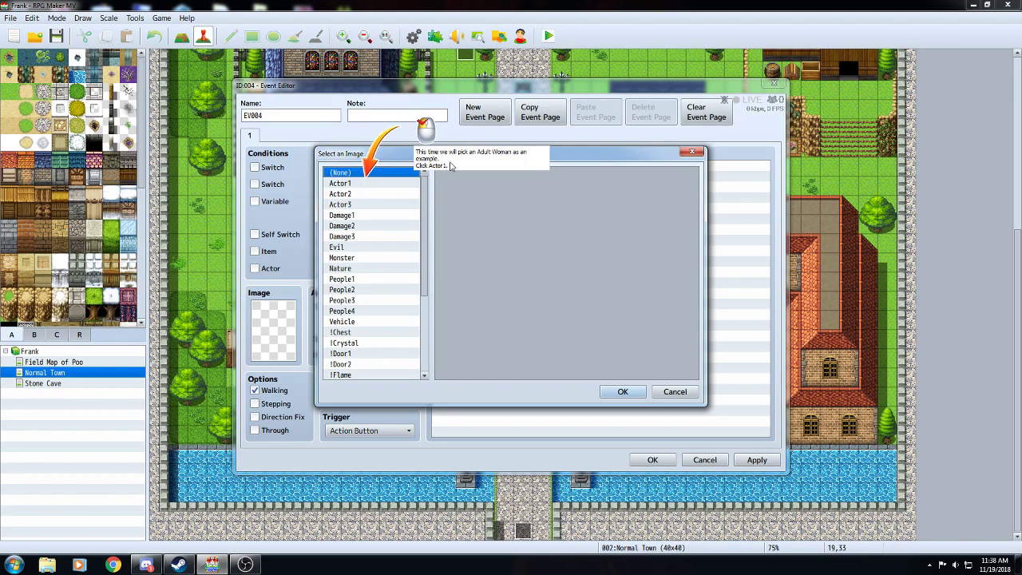
left_click(387, 185)
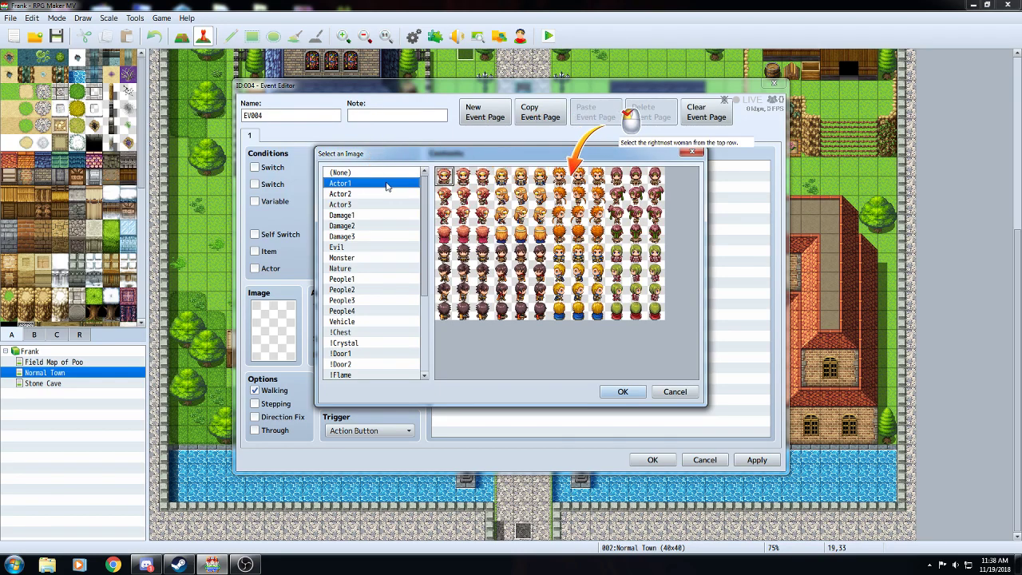
left_click(636, 194)
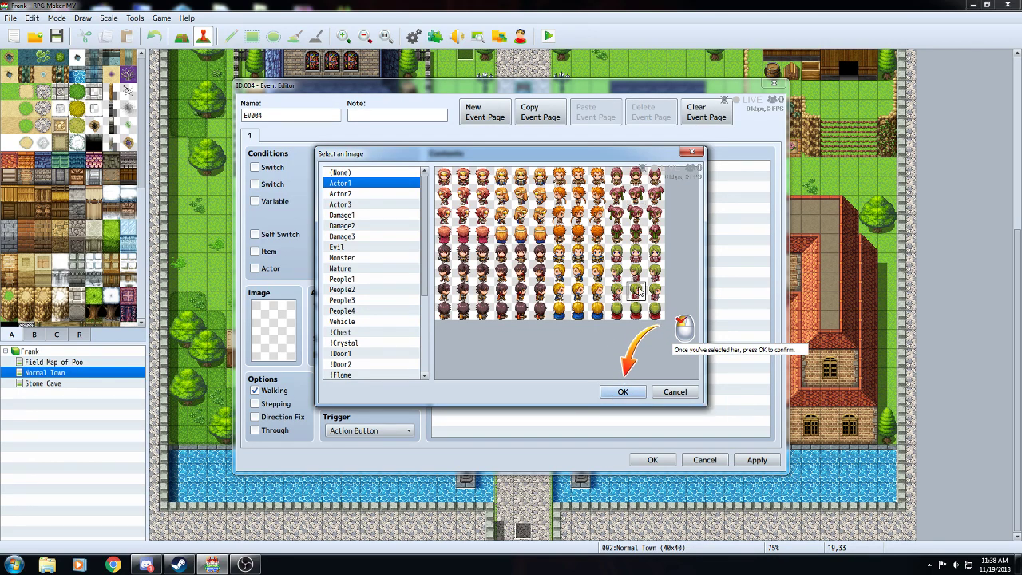
left_click(636, 195)
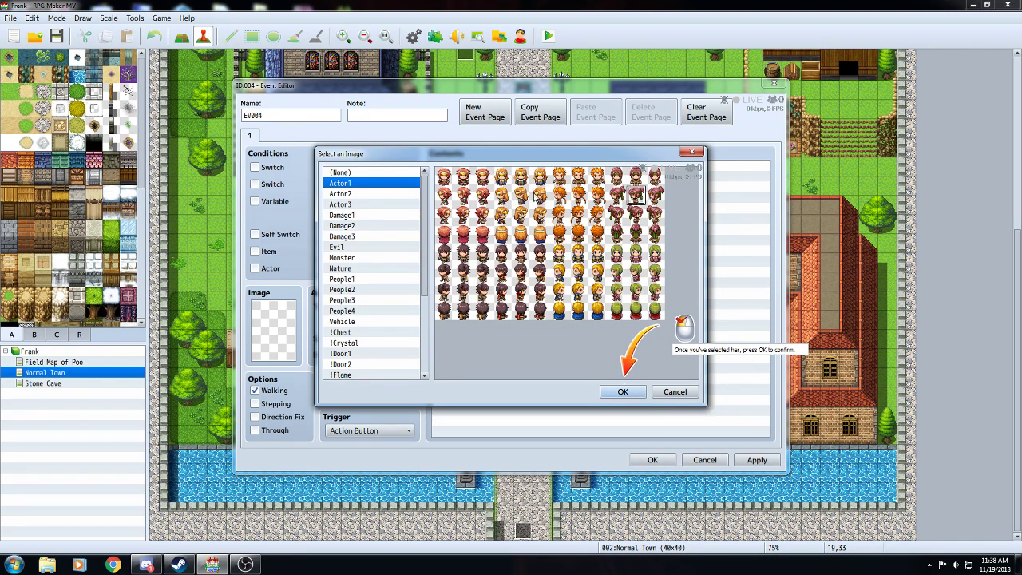
- Browse the other character sheets from Actor2 through People3 to examine the available event images
left_click(372, 194)
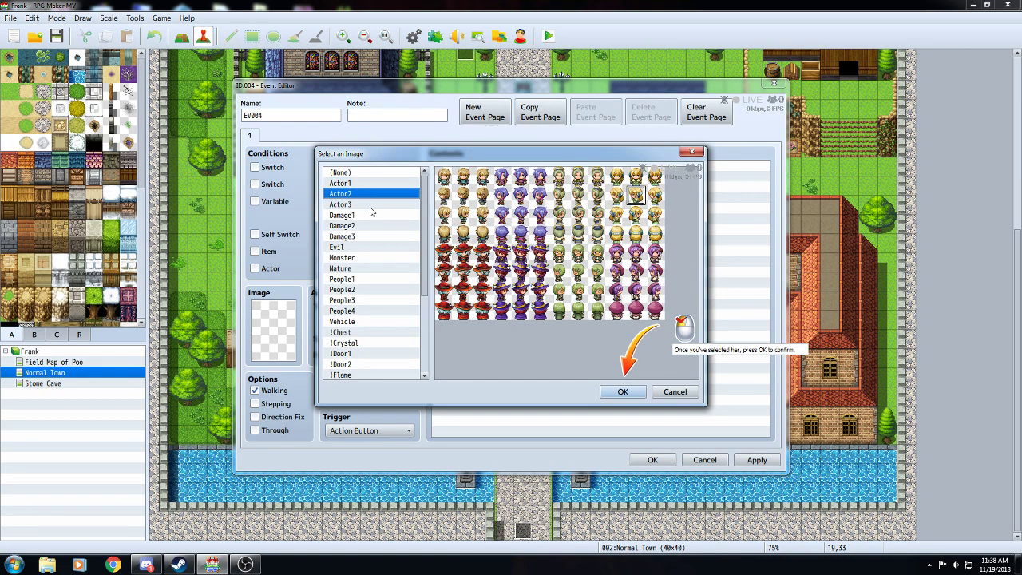
left_click(371, 207)
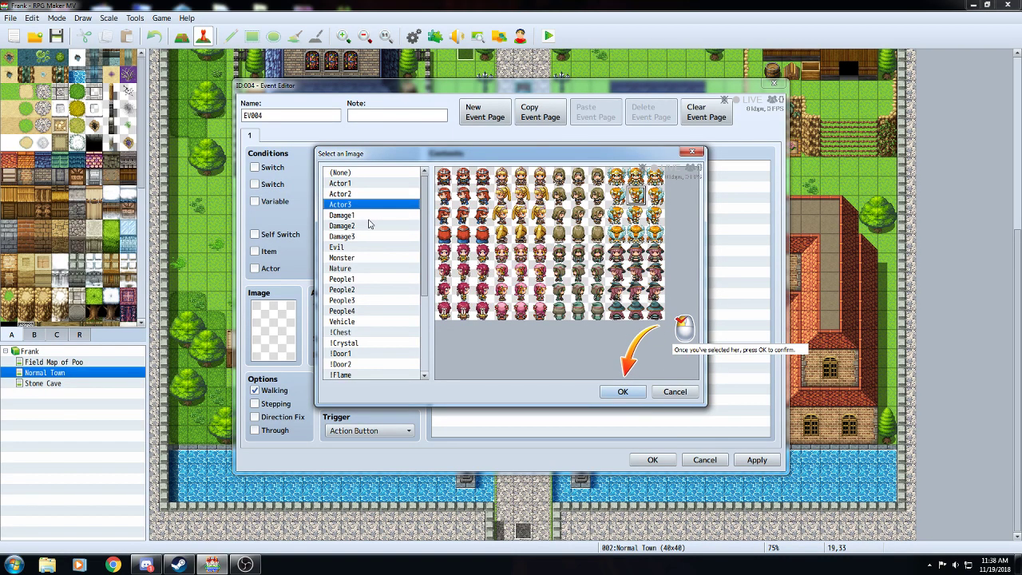
left_click(371, 217)
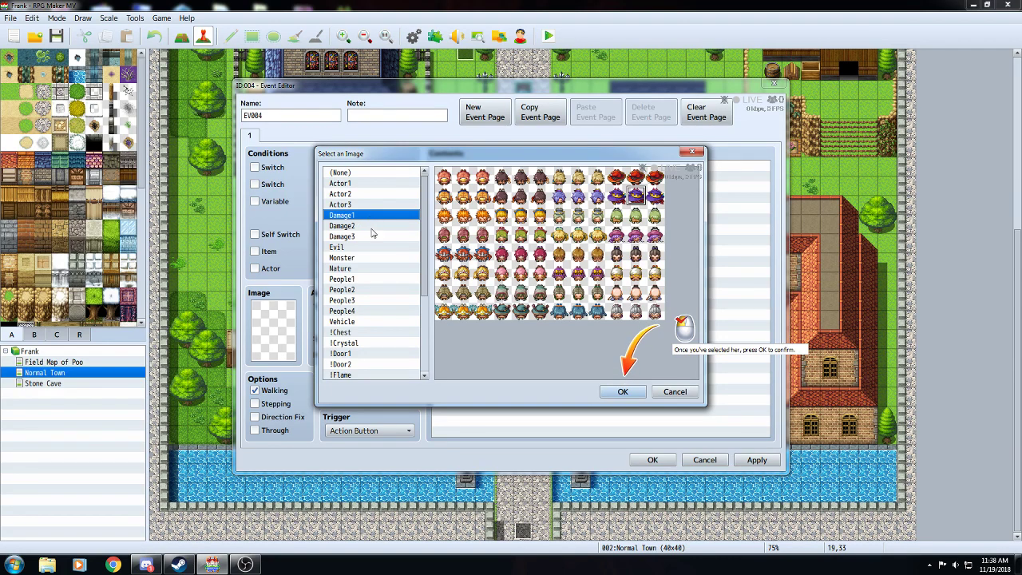
left_click(371, 228)
left_click(373, 237)
left_click(370, 248)
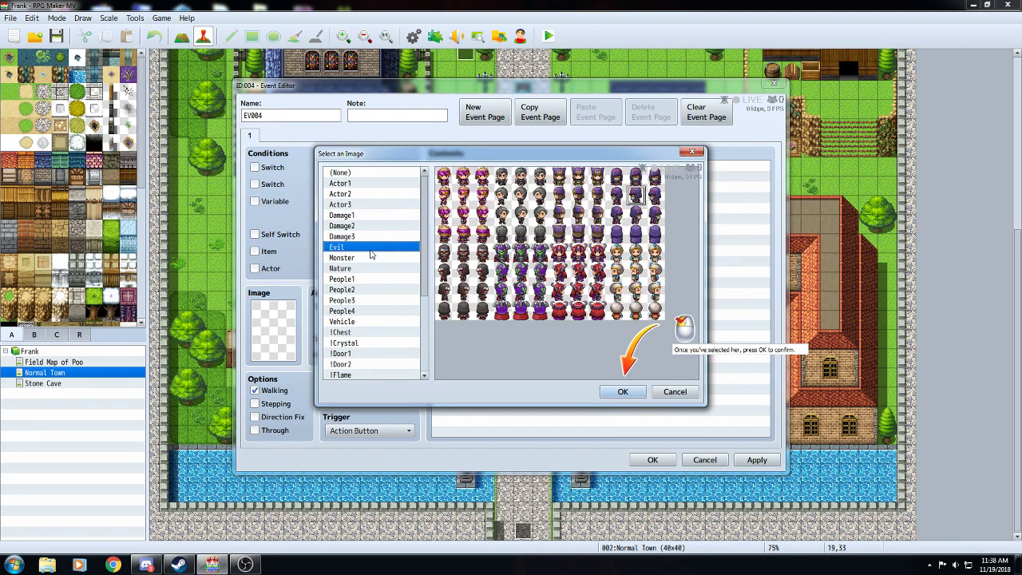
left_click(373, 239)
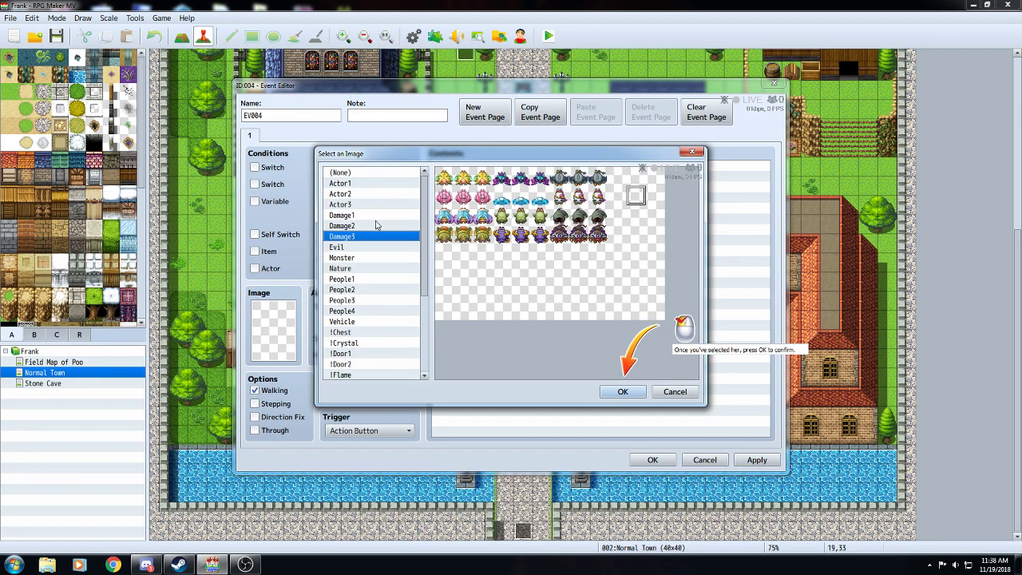
left_click(355, 248)
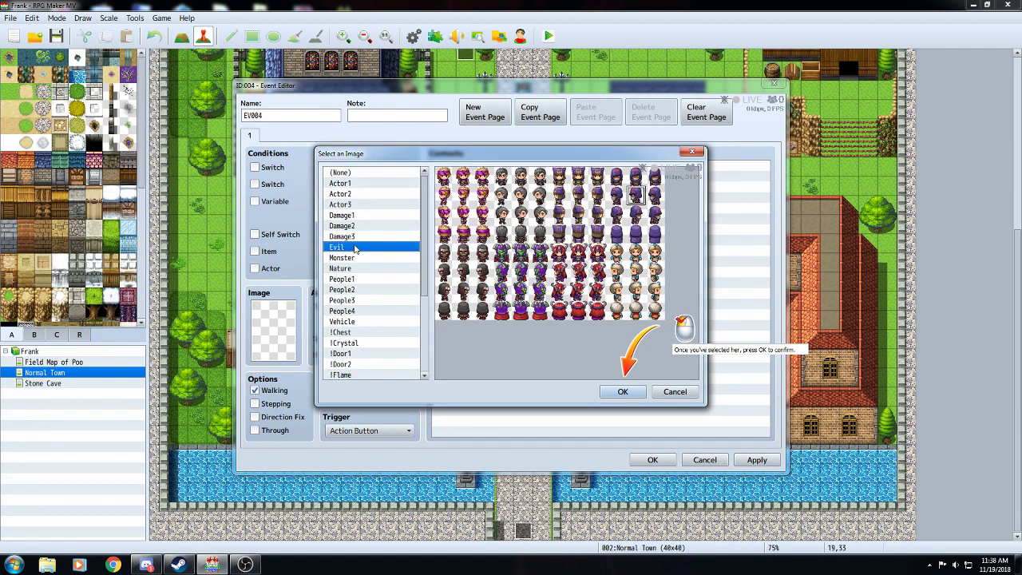
left_click(357, 258)
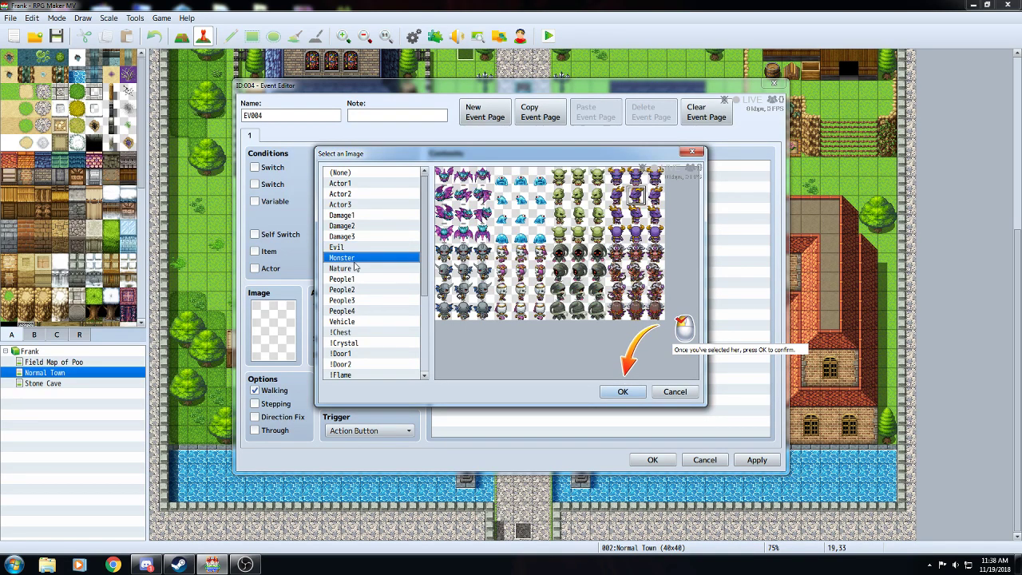
left_click(358, 272)
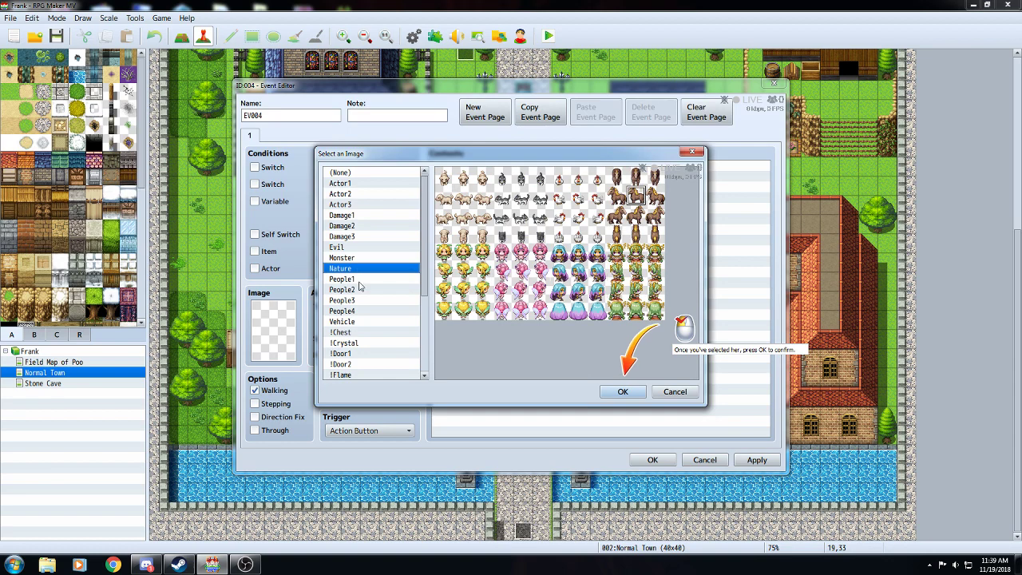
left_click(358, 281)
left_click(359, 290)
left_click(358, 301)
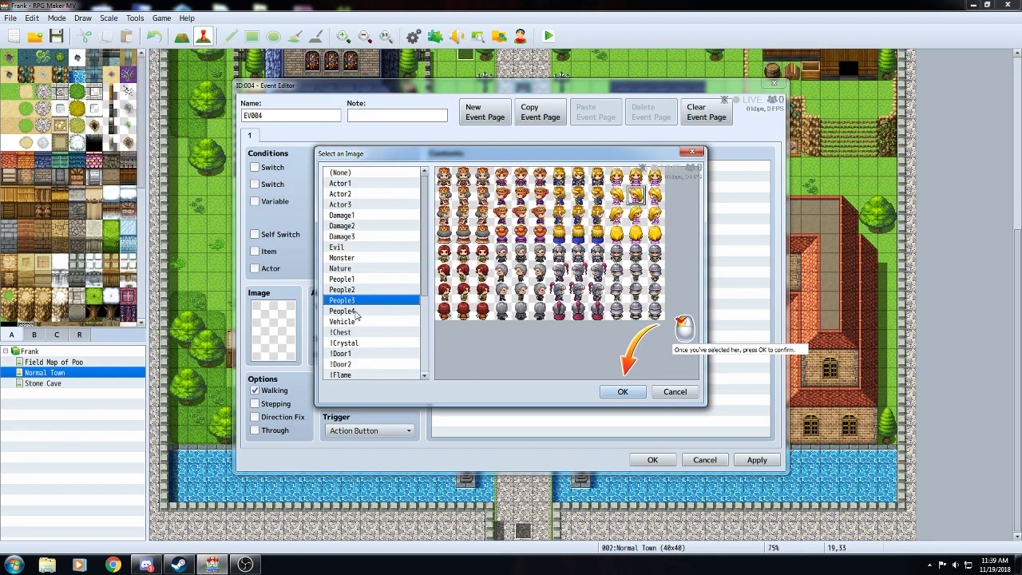
- Confirm the rightmost top-row woman from the Actor1 sheet as the event's image and continue the tutorial past the priority explanation
left_click(337, 183)
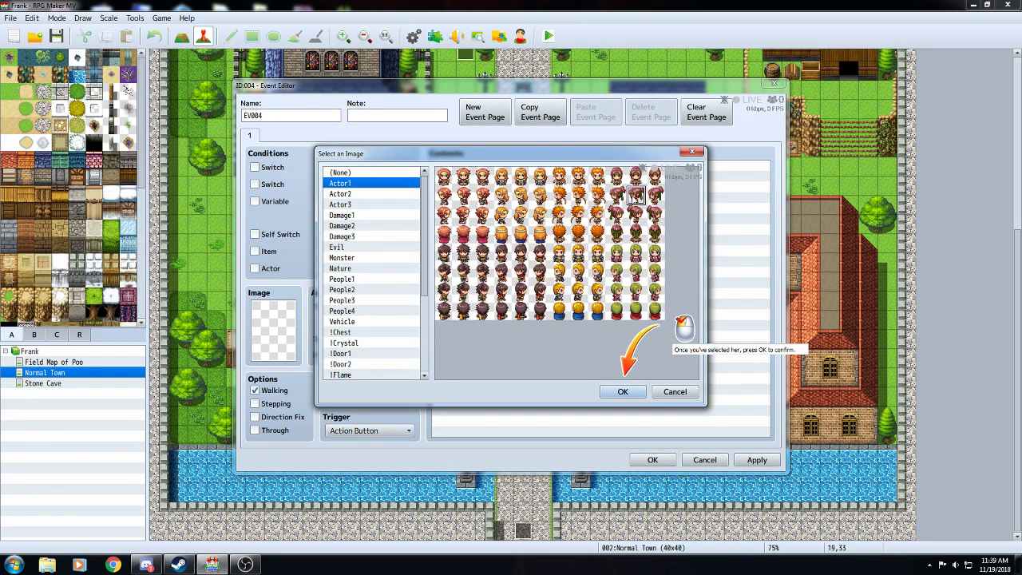
left_click(624, 391)
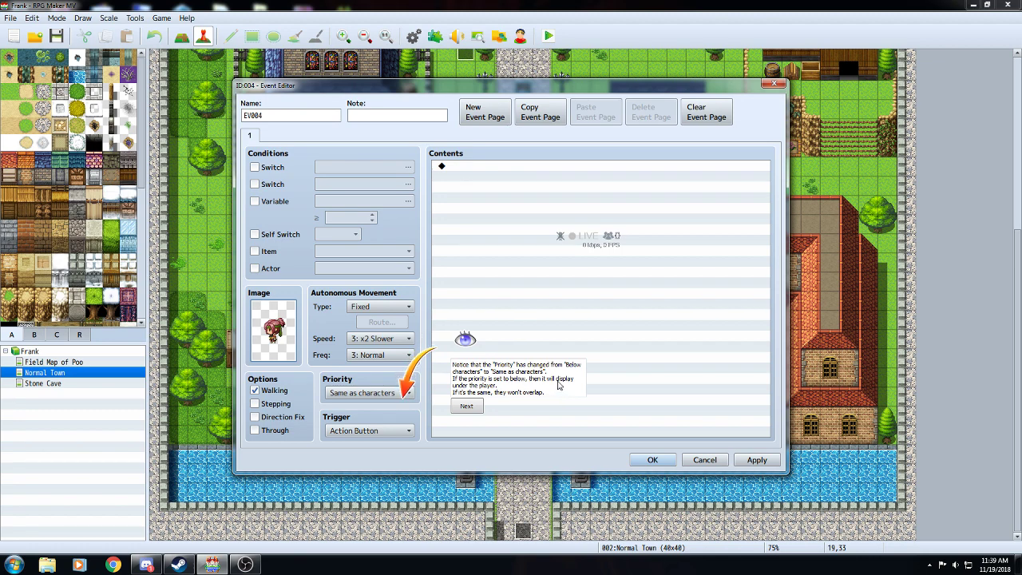
left_click(466, 406)
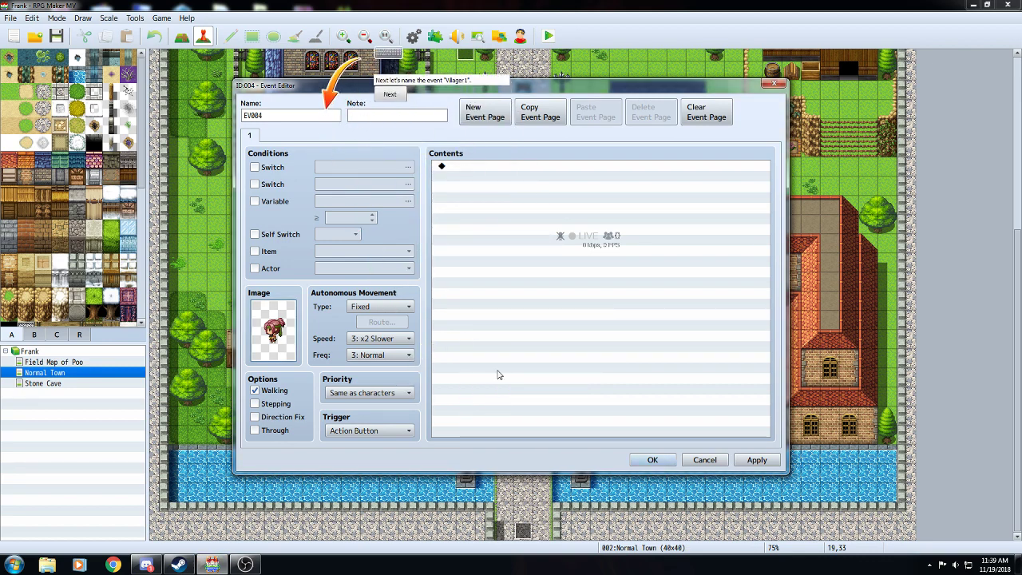
- Name the event "Villager 1" and advance the tutorial past its explanation of event names
left_click(264, 115)
double_click(276, 116)
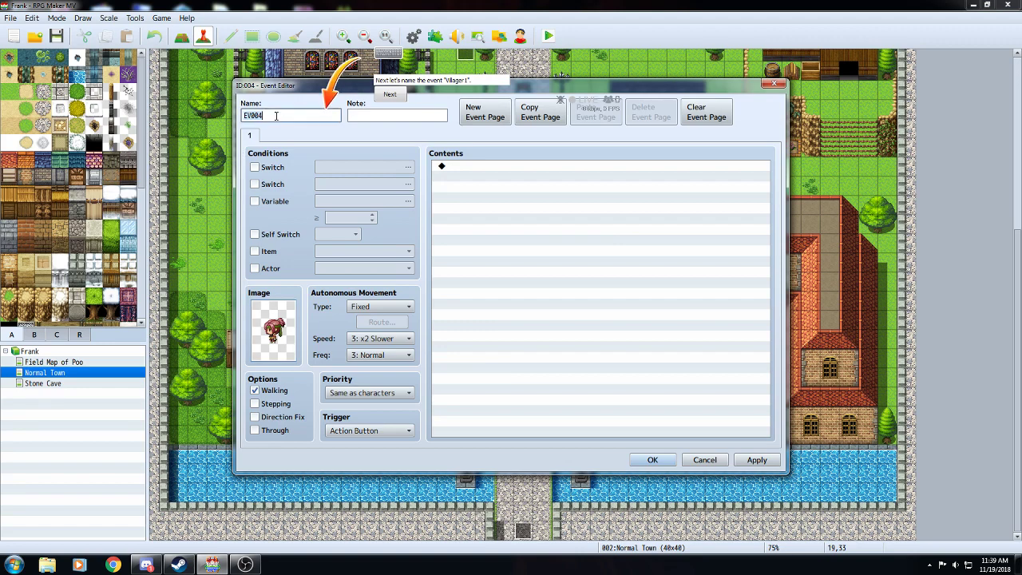
type("Villager1")
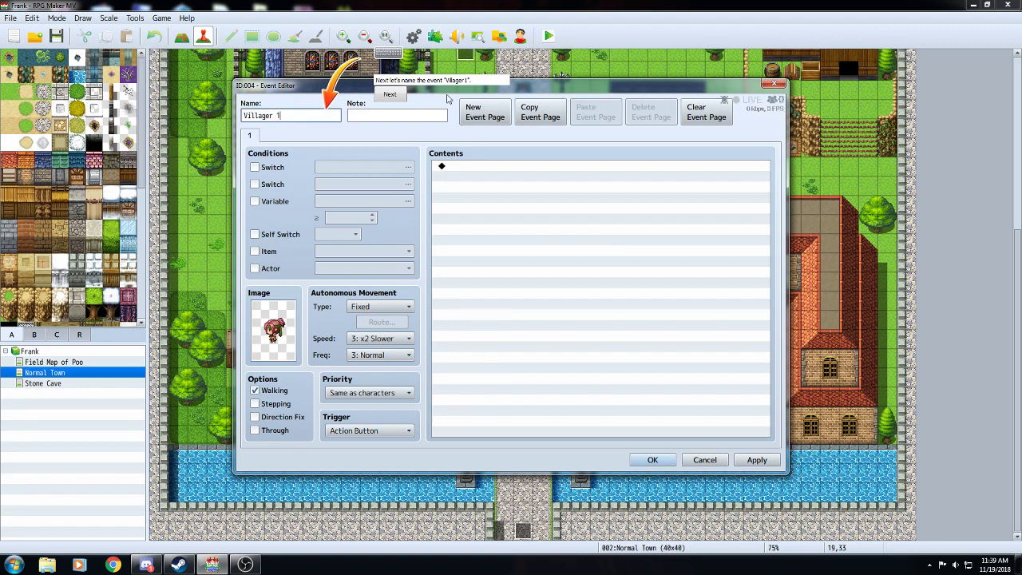
left_click(394, 95)
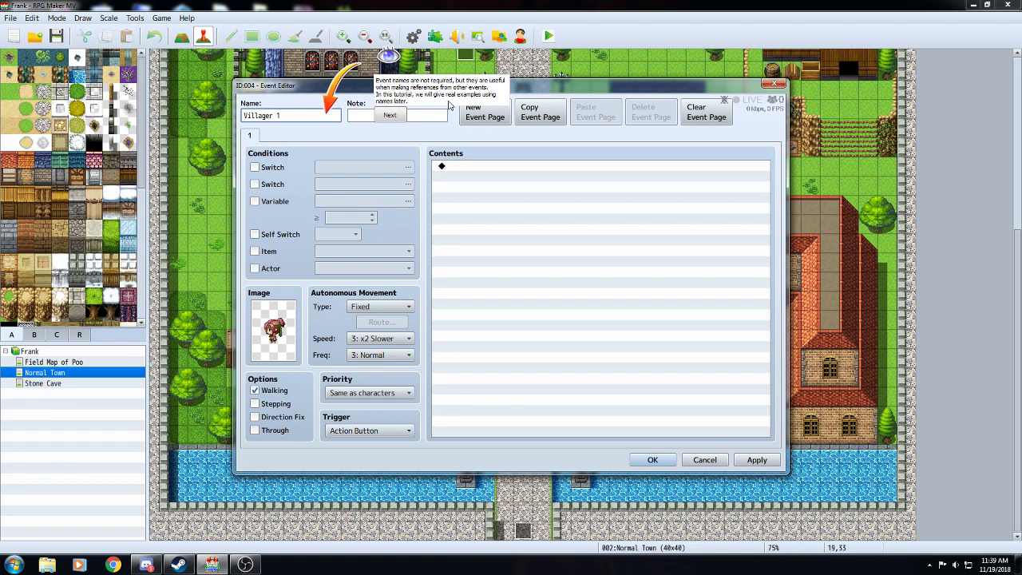
left_click(390, 115)
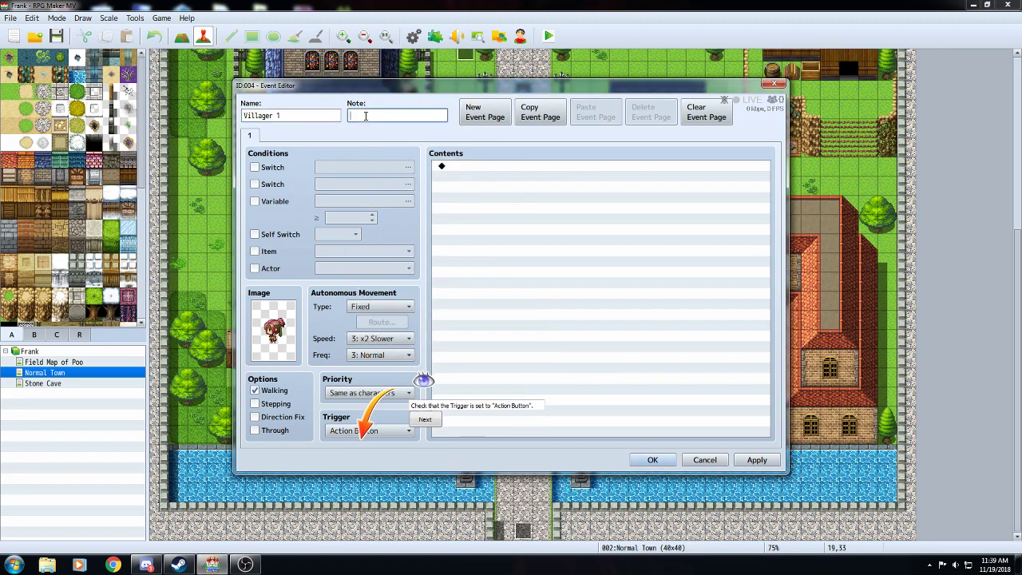
- Enter "1st Dialogue Tutorial" as the event's note
type("Tutorial Tut")
key("BackSpace")
key("BackSpace")
key("BackSpace")
key("ctrl+a")
key("BackSpace")
type("1st Dialogue Tuto")
- Set the event's trigger to Action Button and advance the tutorial past the trigger explanation
left_click(398, 431)
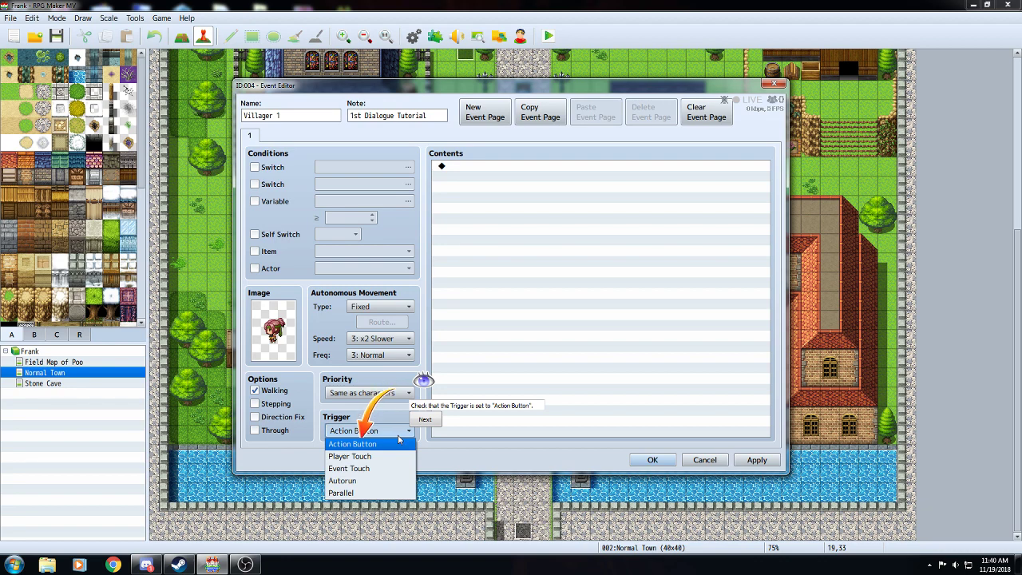
left_click(399, 440)
left_click(429, 421)
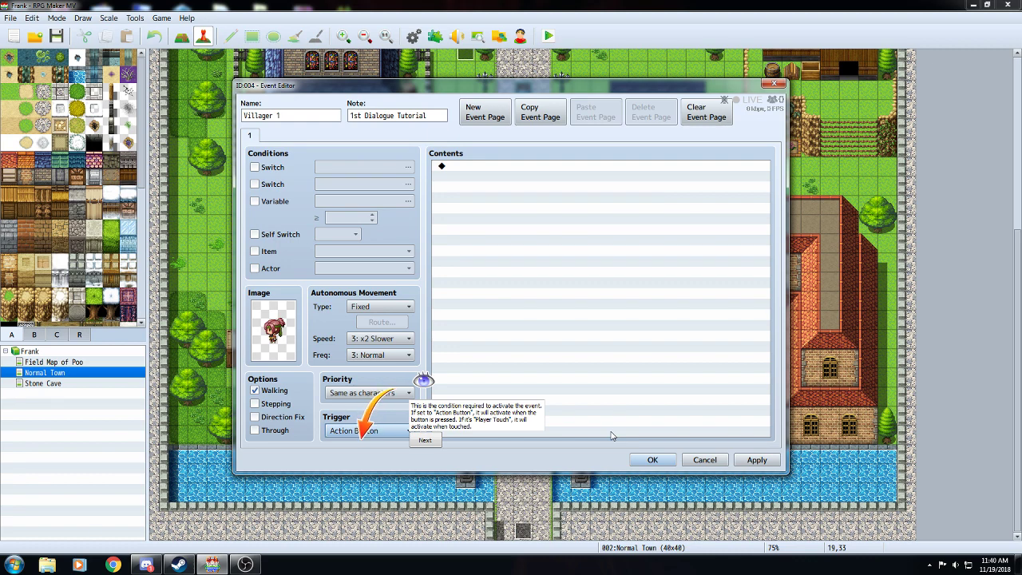
left_click(419, 440)
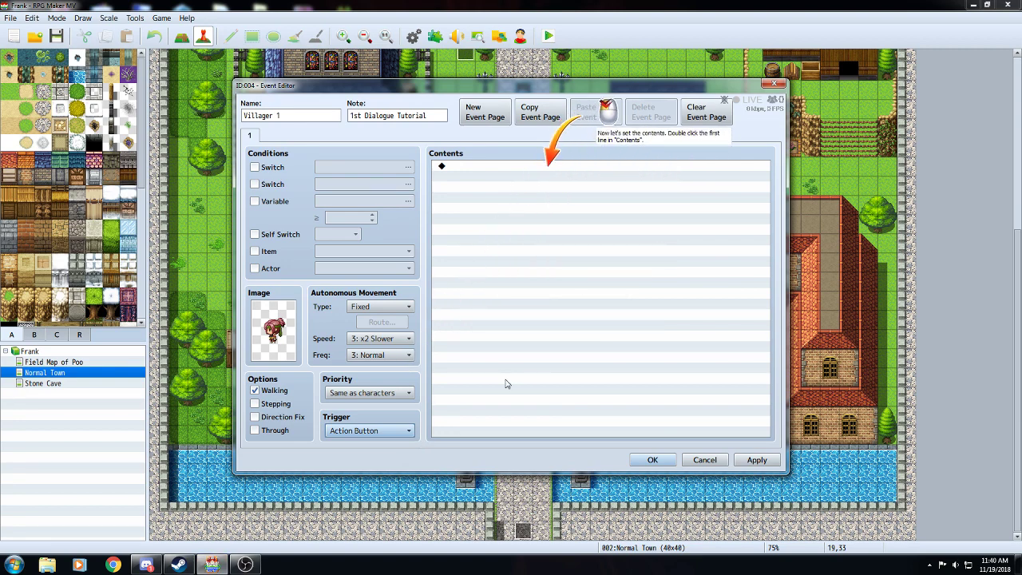
- Start a Show Text command on the first line of the event's contents and advance the tutorial past its page 1 check
double_click(559, 166)
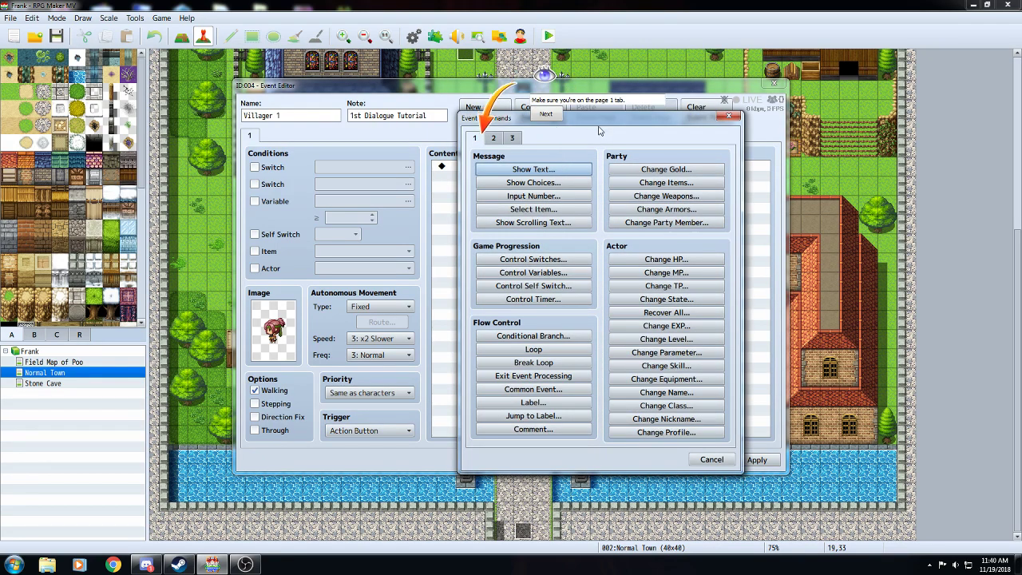
left_click(492, 137)
left_click(514, 139)
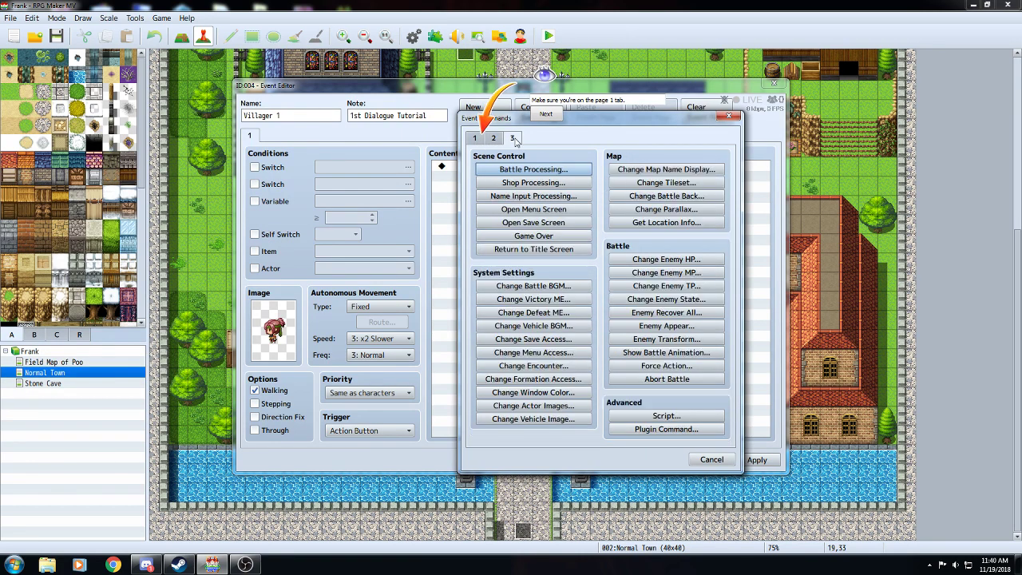
left_click(477, 140)
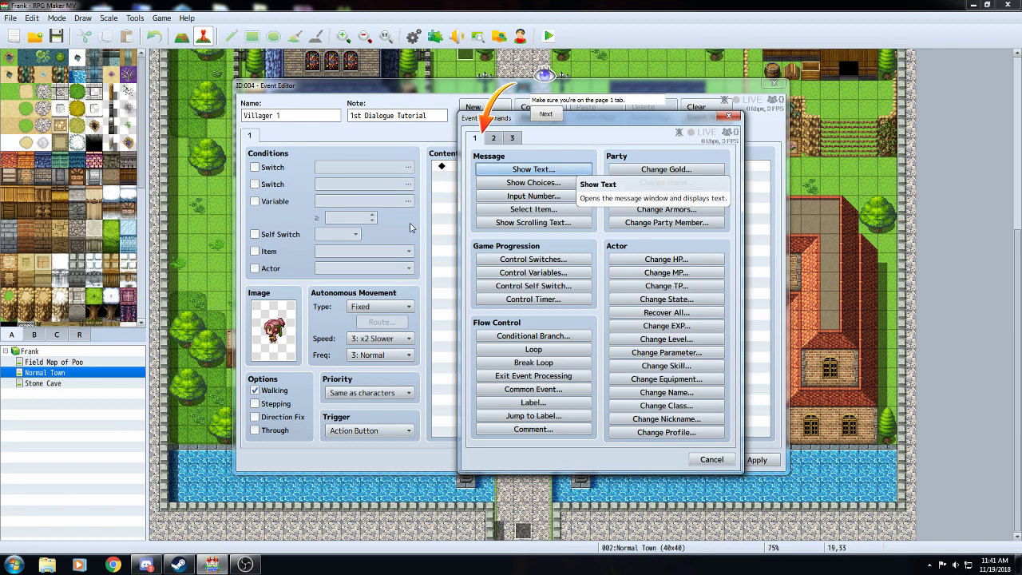
left_click(525, 171)
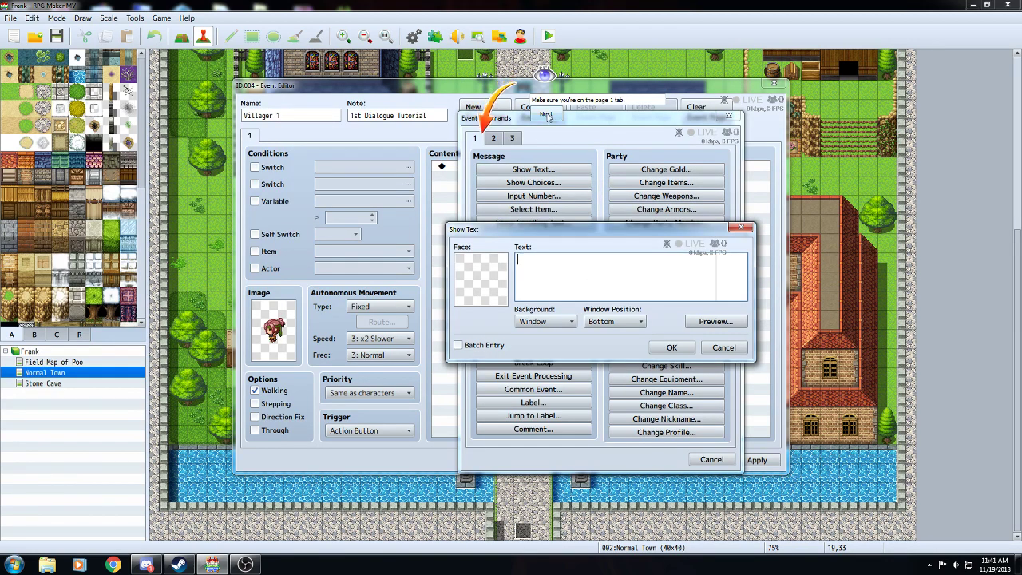
left_click(548, 116)
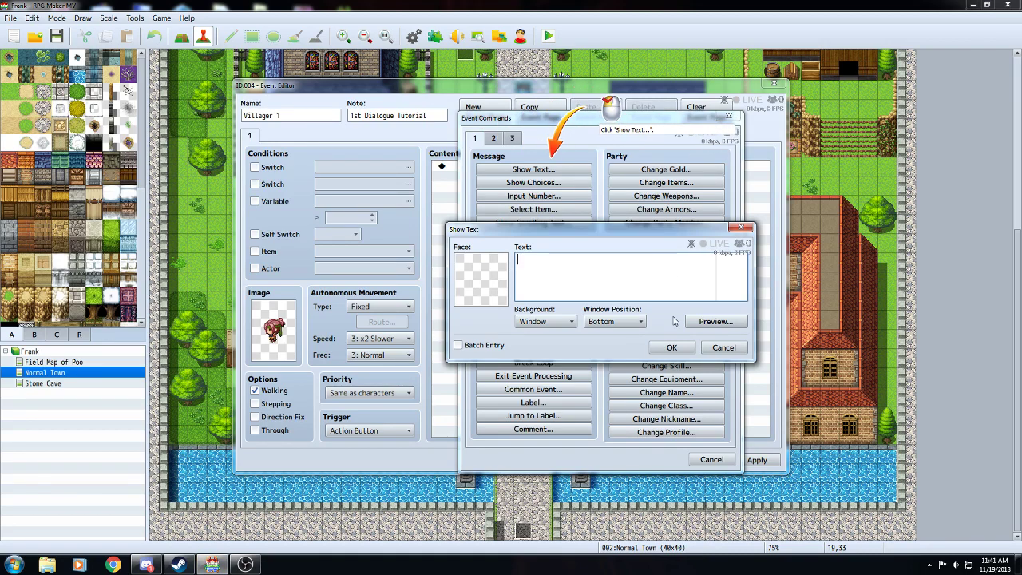
- Add a Show Text message reading "Villager:" on the first line and "Hello, slimeball!" on the second, and preview it
left_click(741, 227)
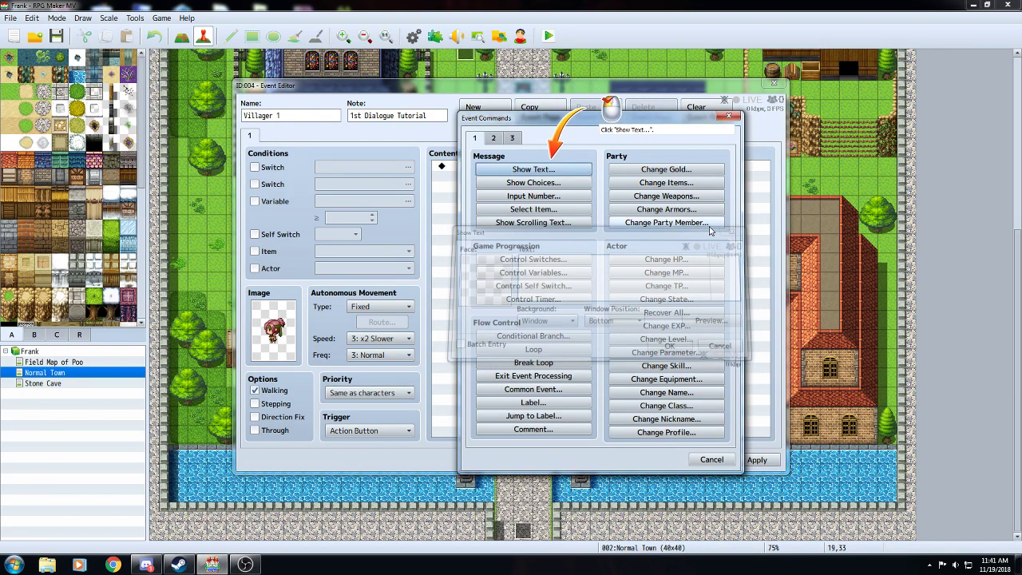
left_click(570, 171)
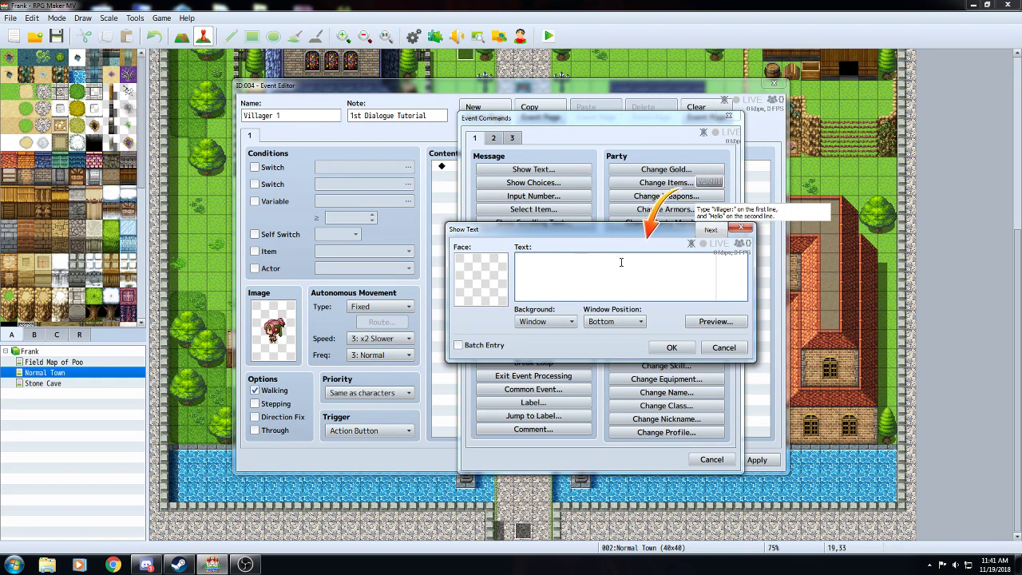
type("age")
type("llo, slimeball")
type("!")
left_click(718, 234)
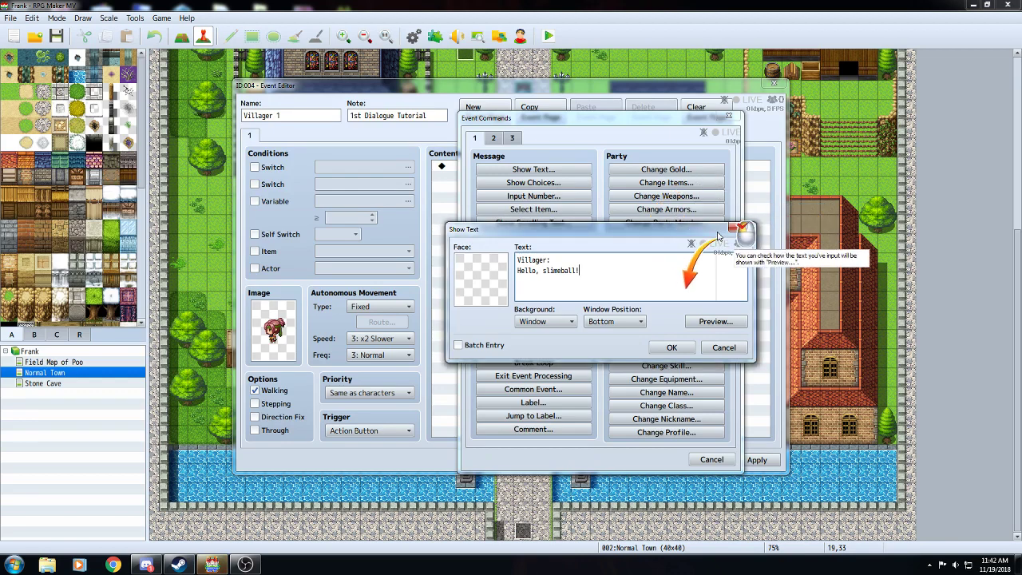
left_click(704, 324)
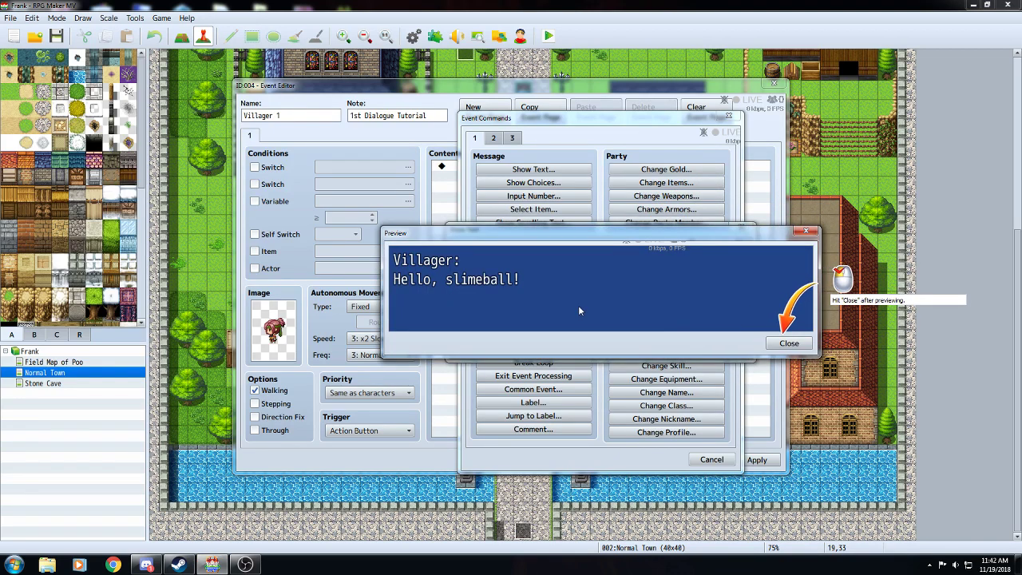
left_click(789, 343)
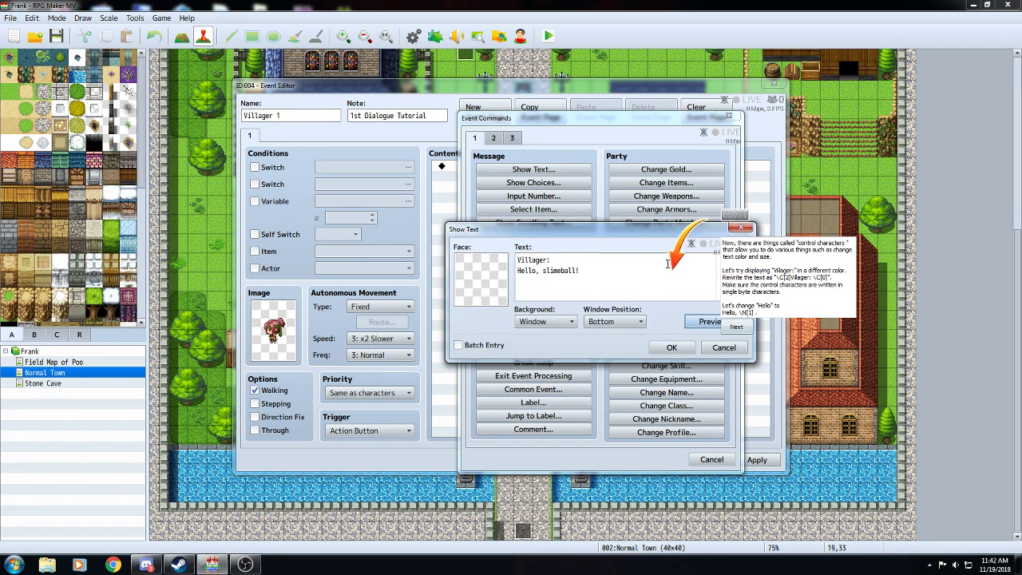
- Wrap the speaker line in color control characters so it reads "\C[2]Villager:\C[0]"
mouse_move(665, 258)
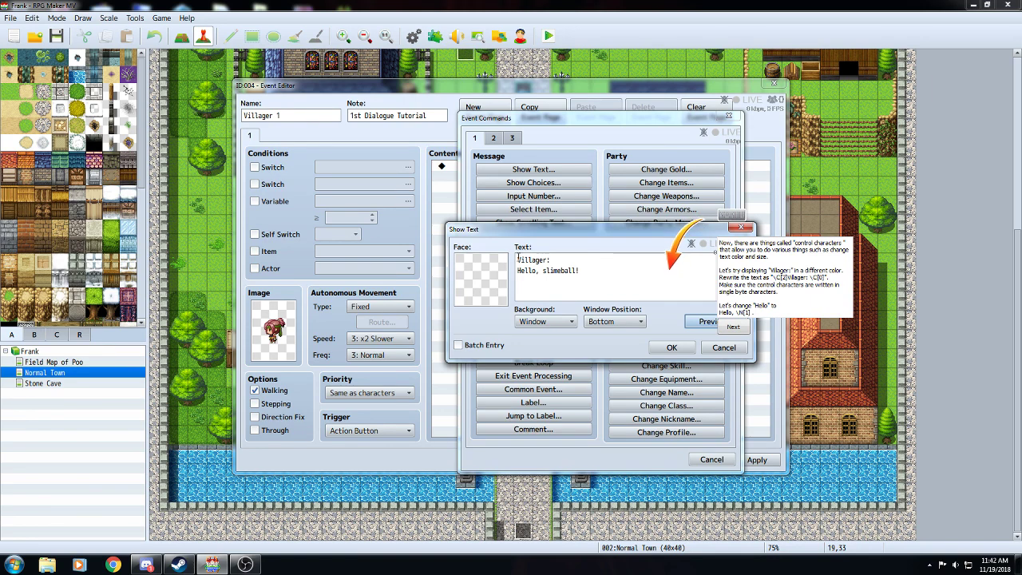
mouse_move(519, 257)
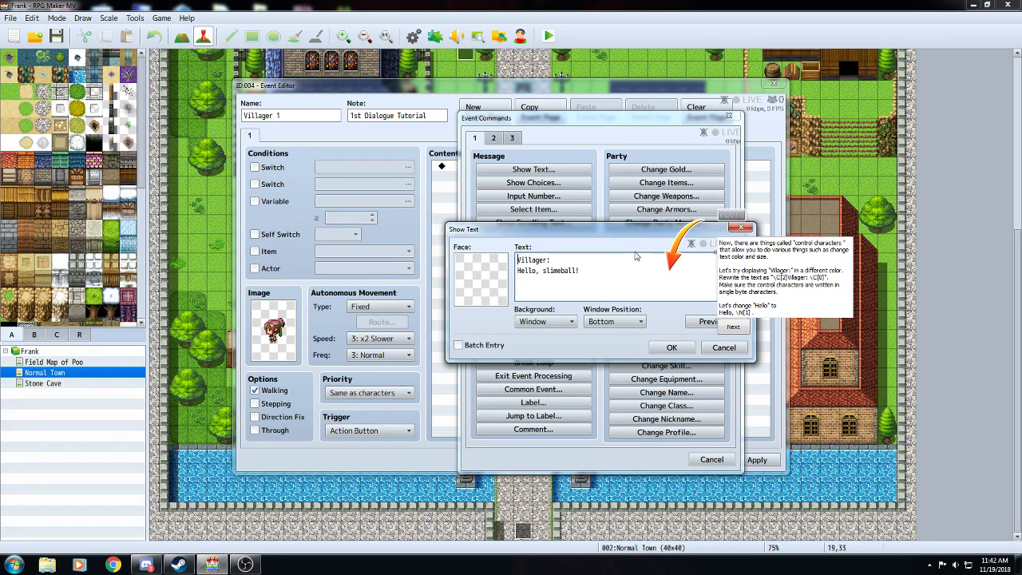
type("\\C[2]")
type("\\C[0]")
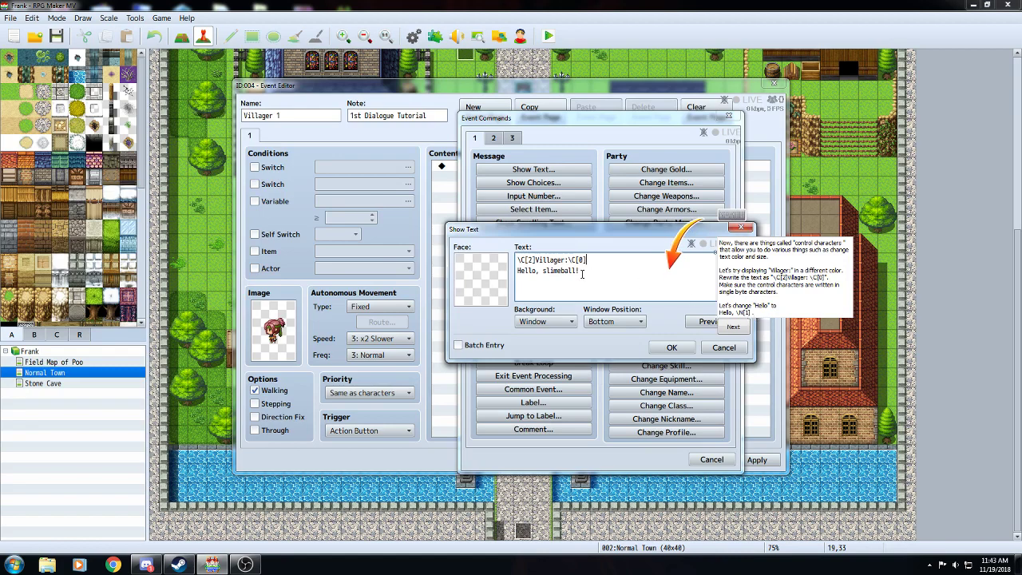
- Change the message's second line to "Hello, slimeball \N[1]" and preview the result
mouse_move(583, 274)
type("\\n")
key("BackSpace")
type("N[1]")
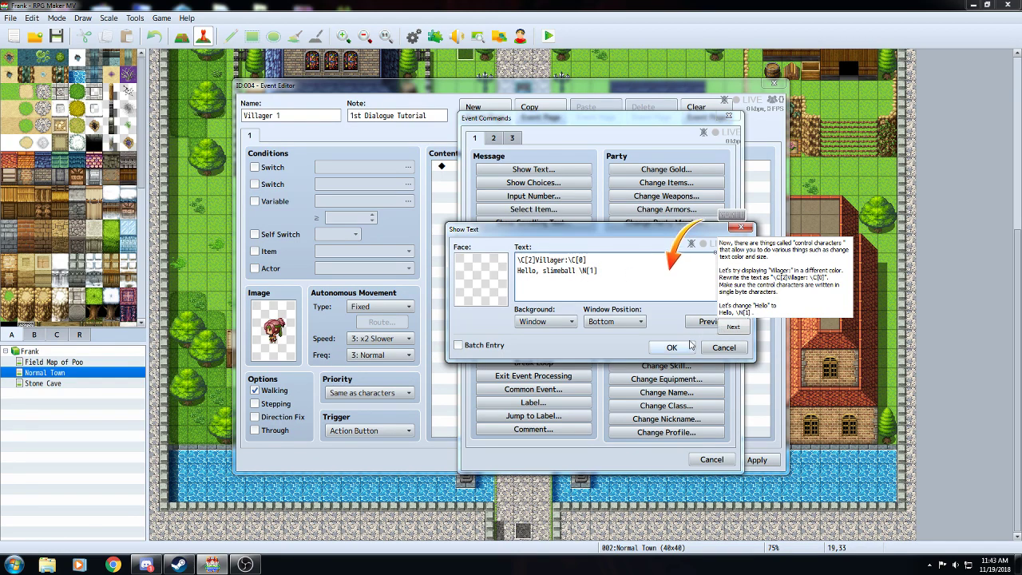
left_click(734, 327)
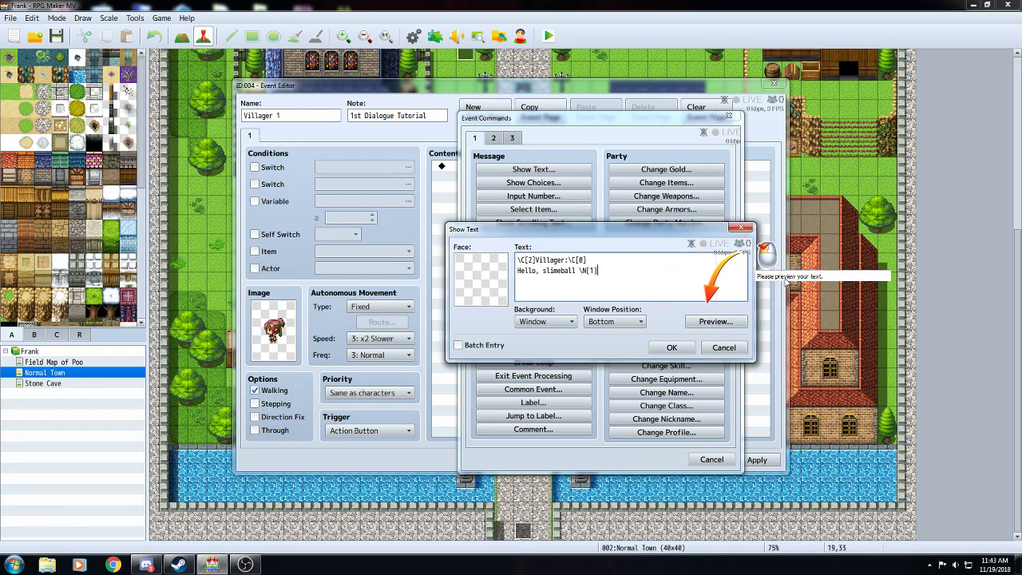
left_click(738, 322)
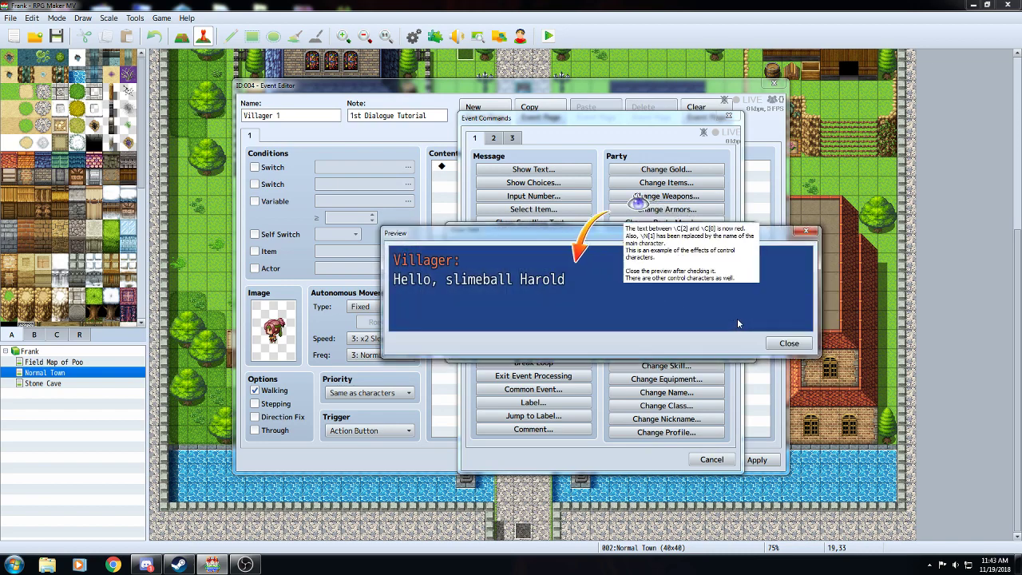
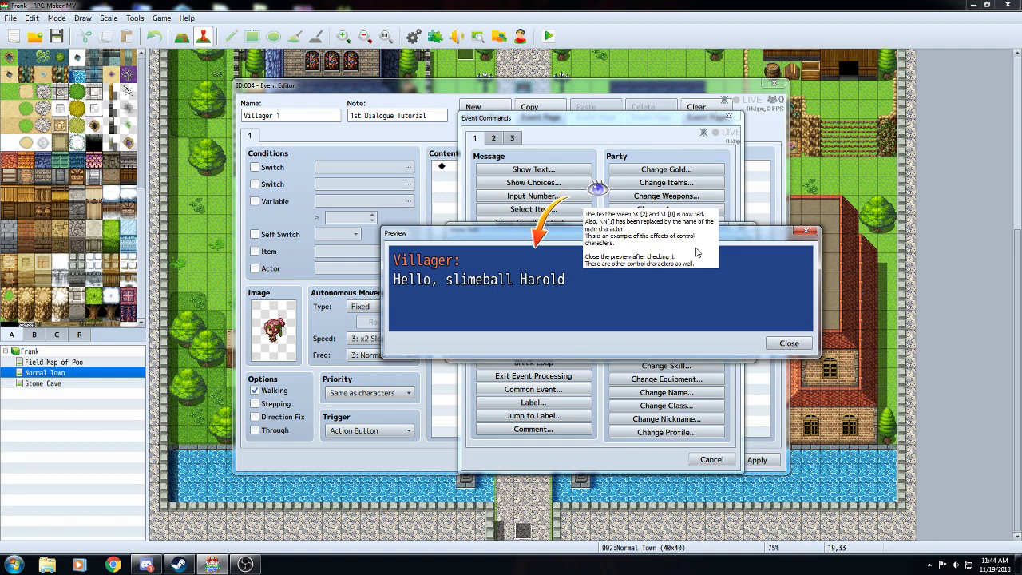
left_click(788, 343)
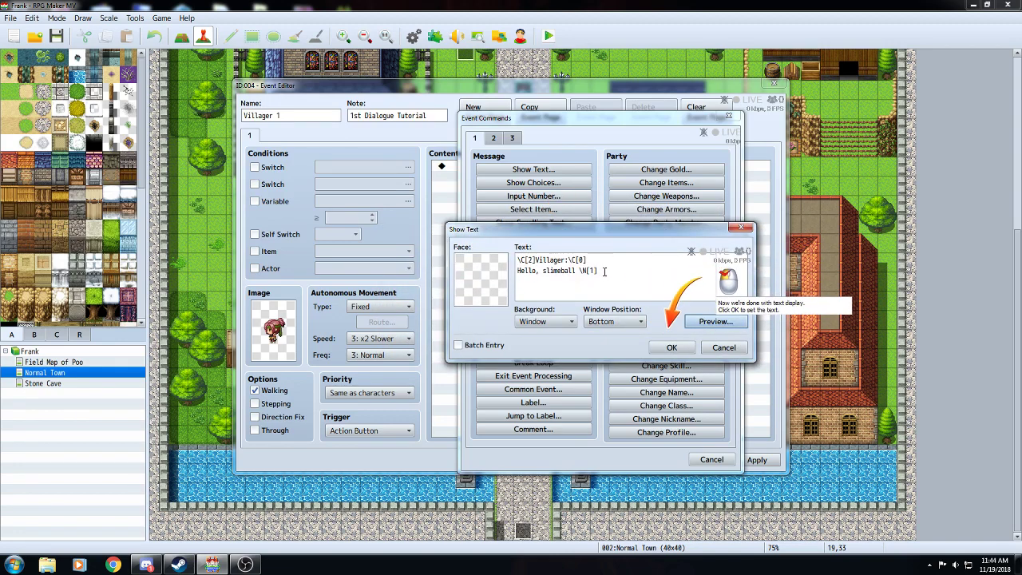
- Extend the greeting with "! I clearly don't look like I should because my creator is a bit special", breaking the line after "like"
type("!")
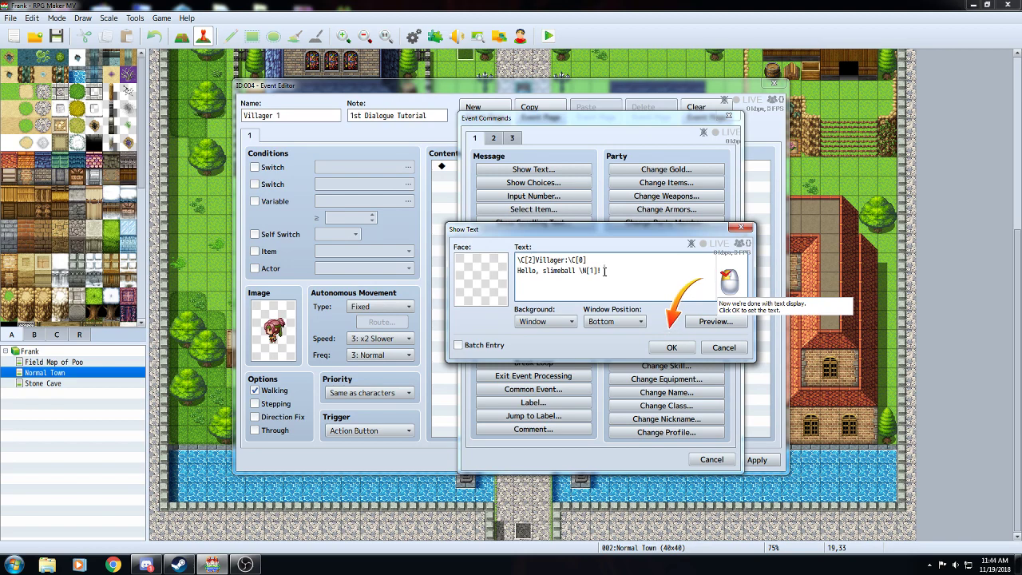
type("clearly d")
type("on't look")
type(" l")
type("ike I should be se")
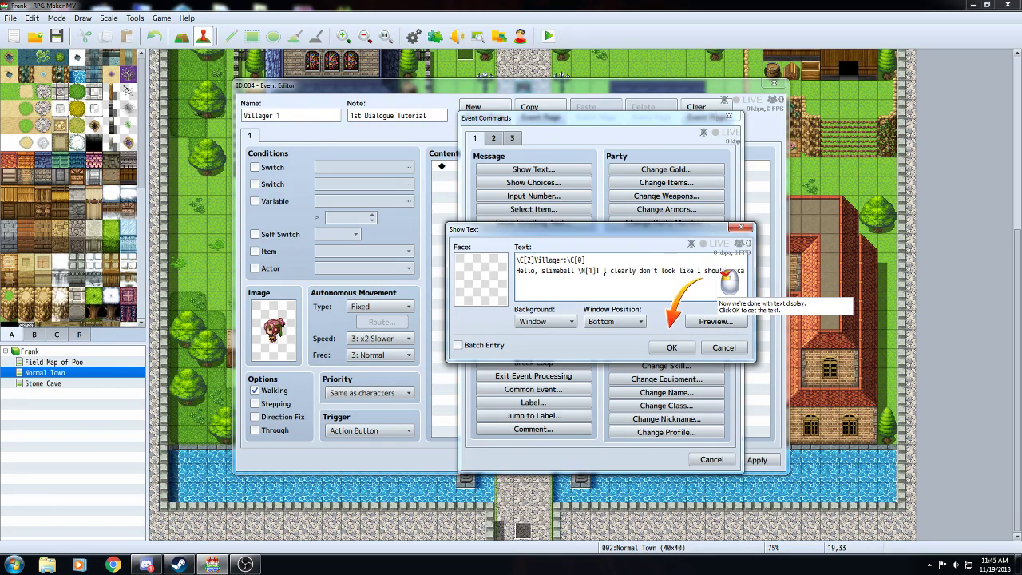
type(" I'm rea")
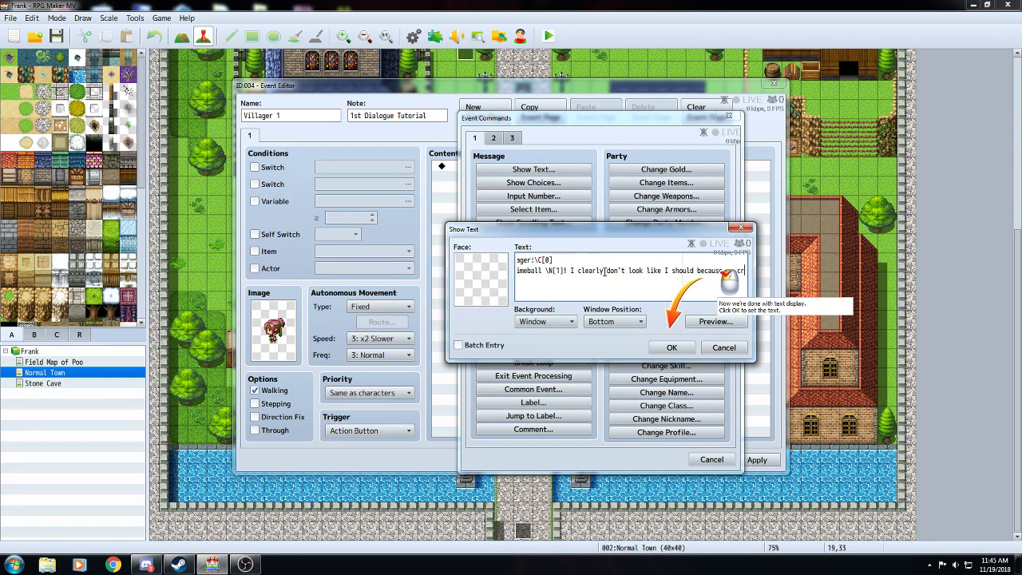
type("tor is a lit")
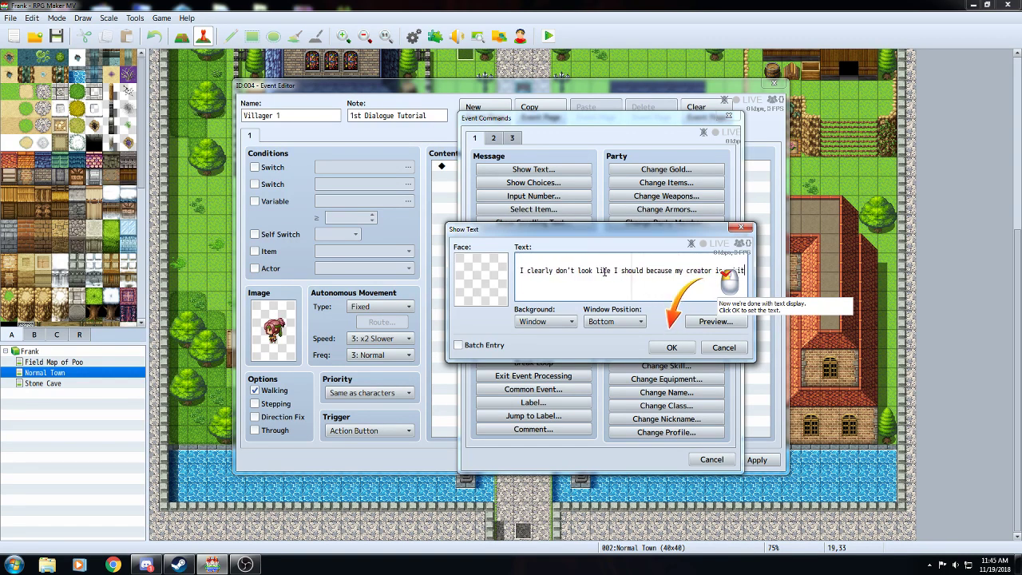
type(" special")
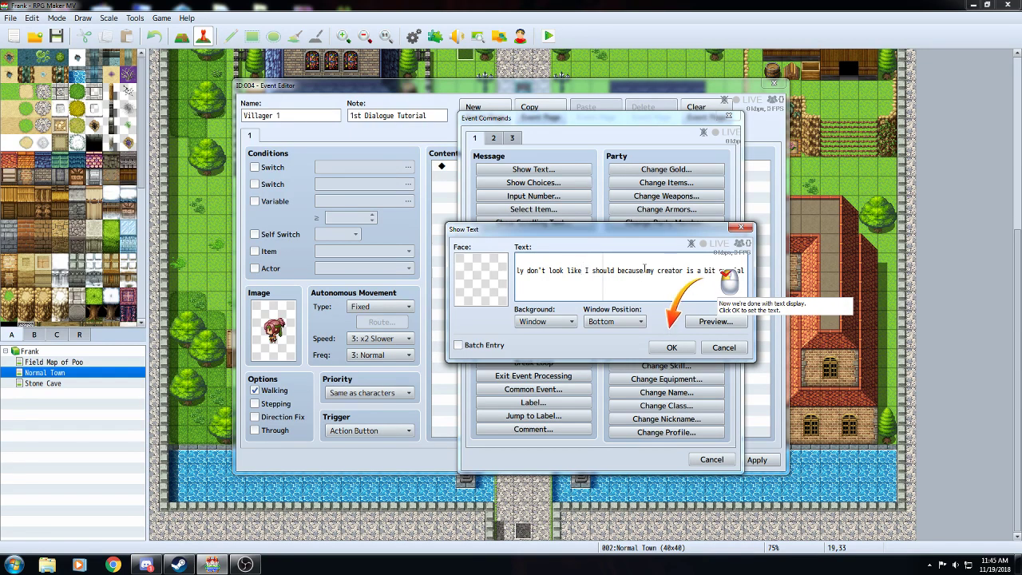
key("Return")
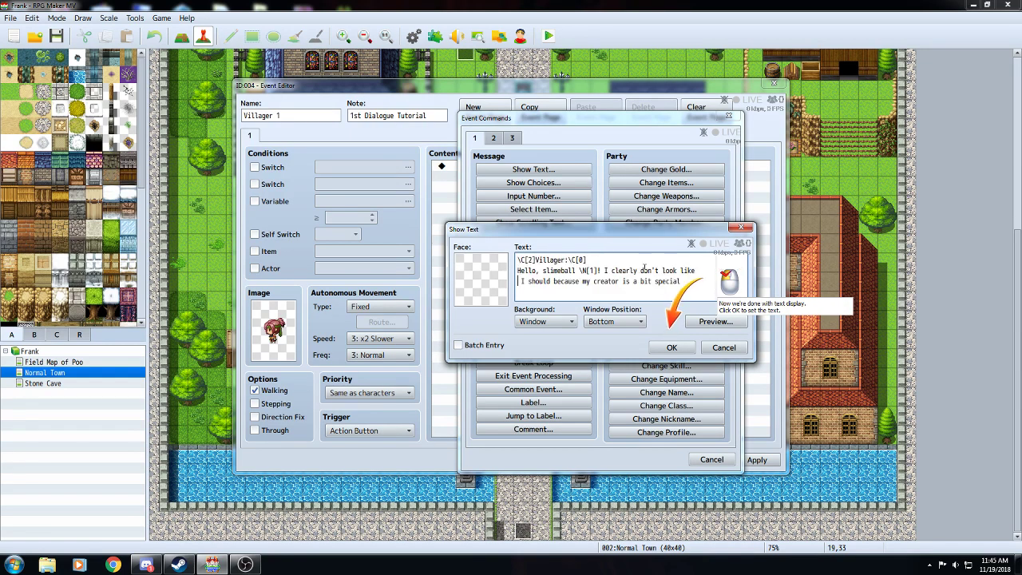
key("Delete")
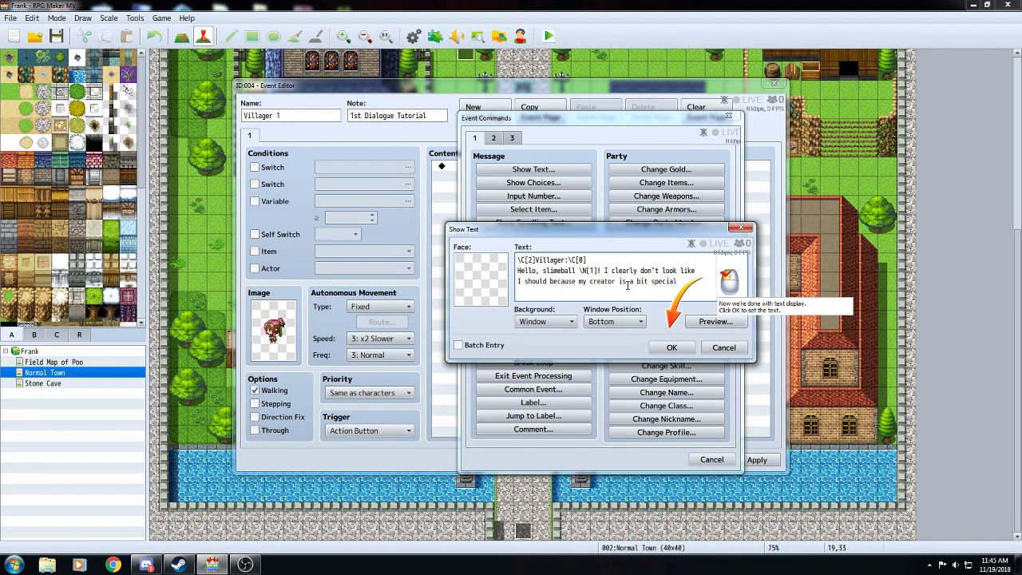
- End the message's last sentence with a period, check it in the preview, and confirm the text
left_click(713, 321)
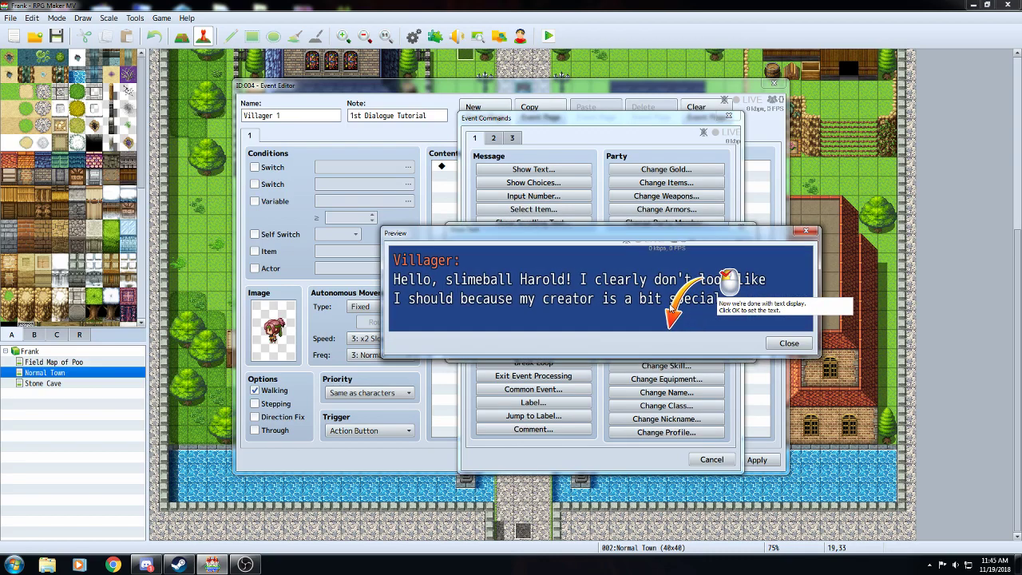
left_click_drag(606, 236, 479, 169)
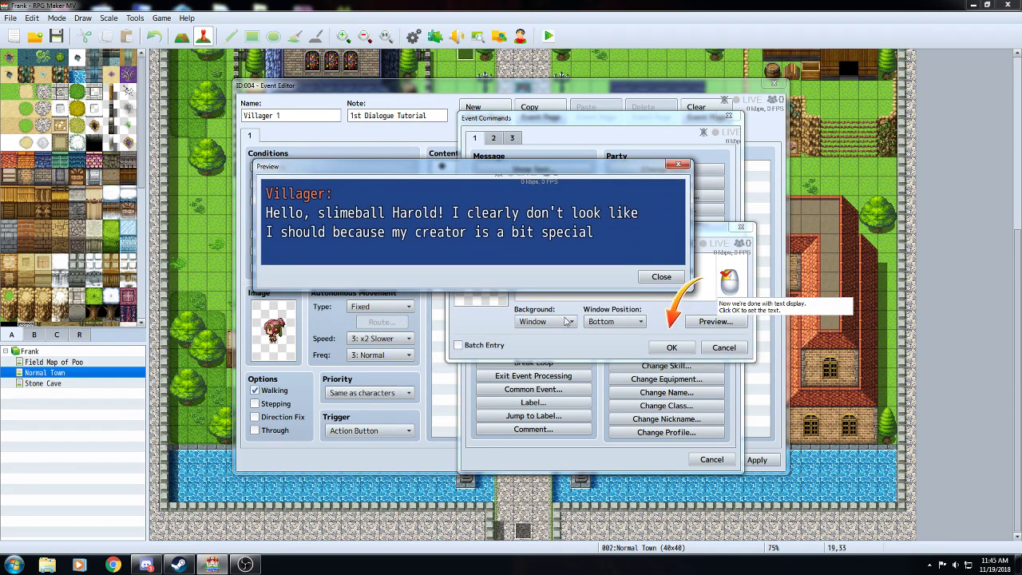
left_click(664, 277)
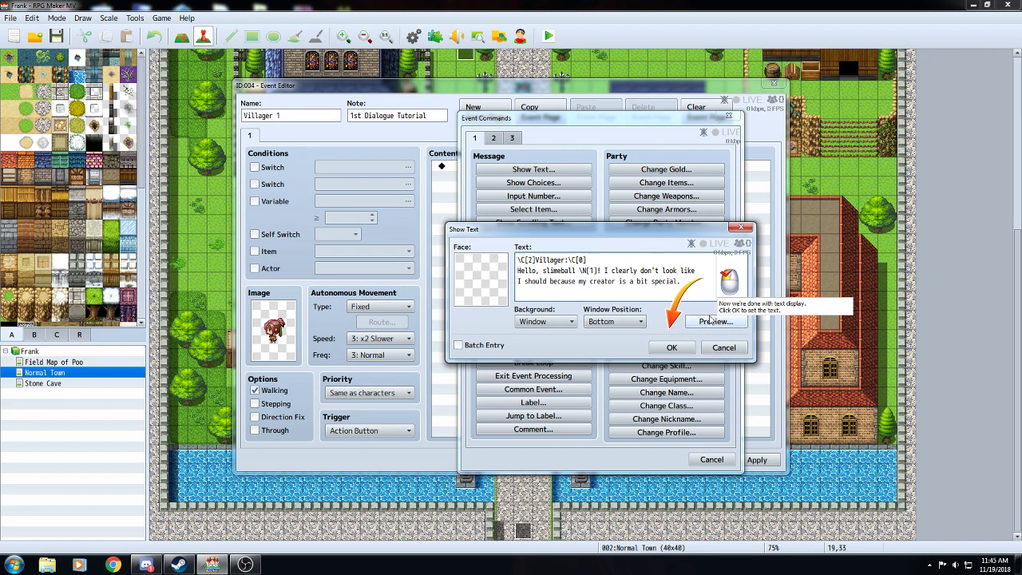
left_click(713, 321)
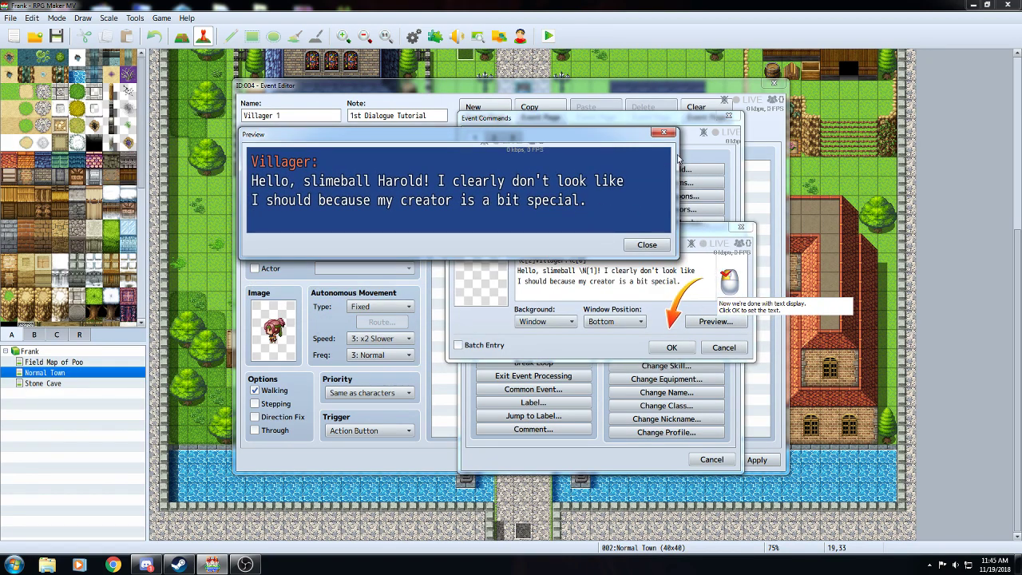
left_click(663, 133)
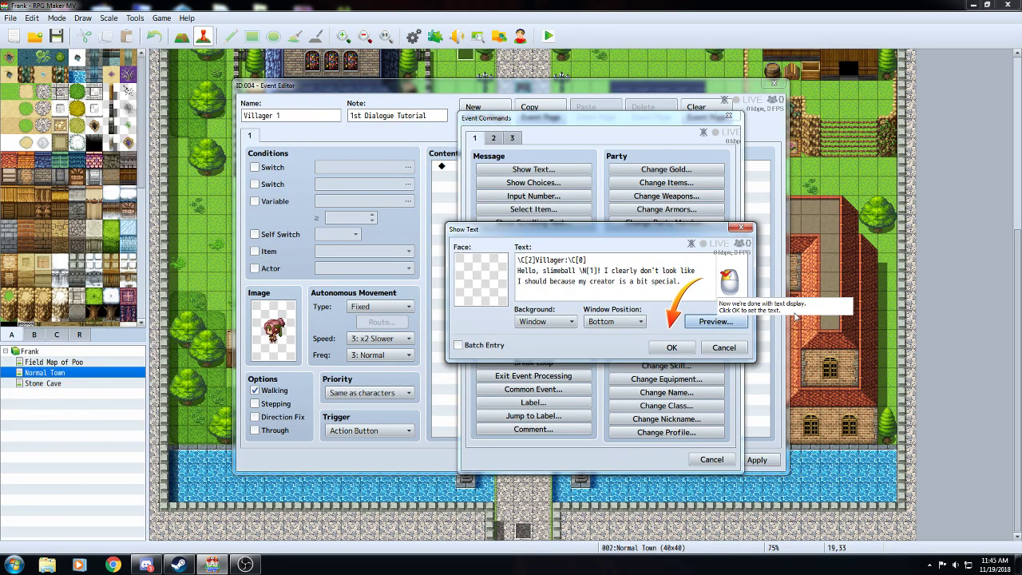
left_click(672, 347)
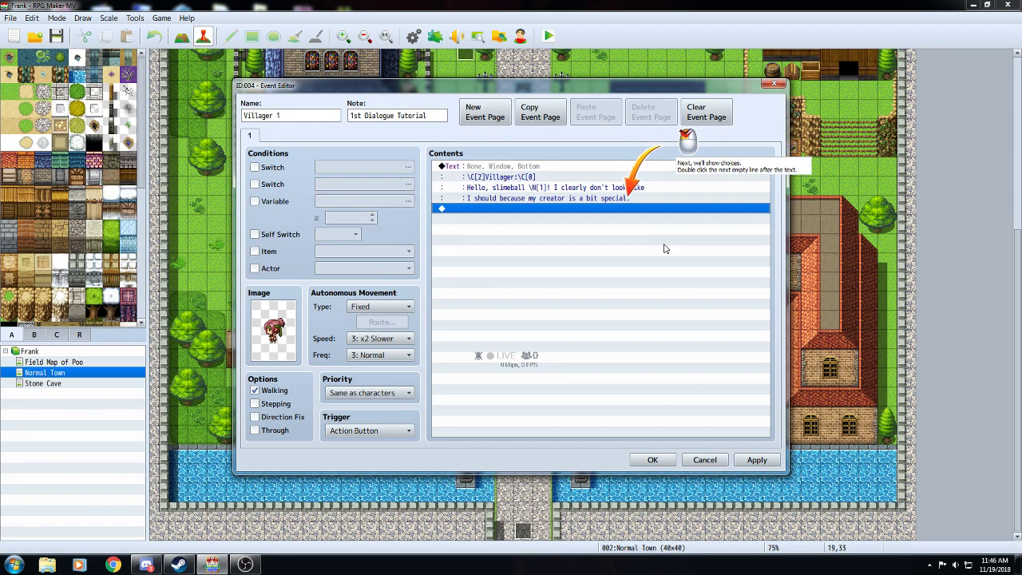
- Add a second Show Text message below the greeting reading "Please shut the Hell up."
double_click(618, 208)
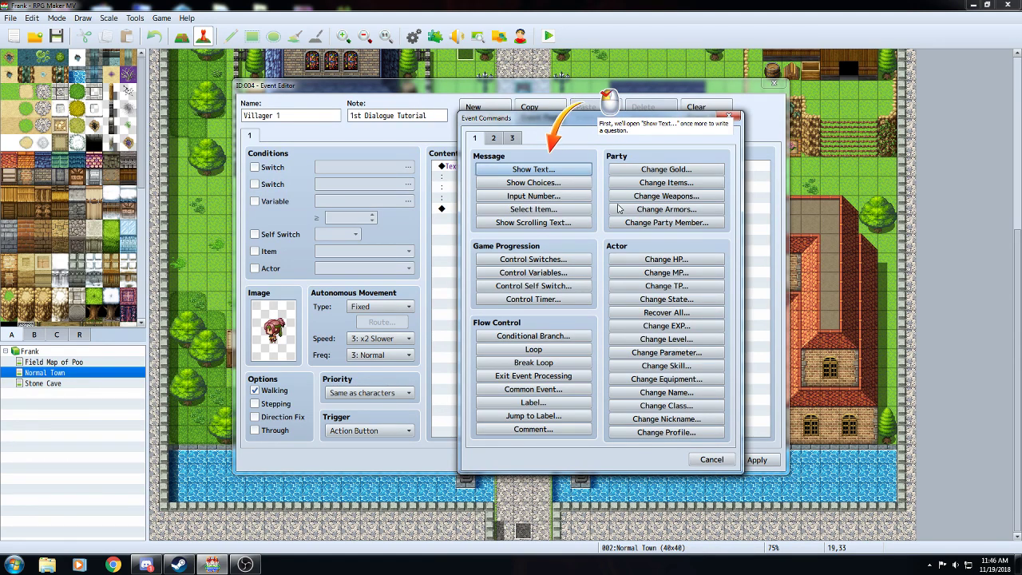
left_click(561, 171)
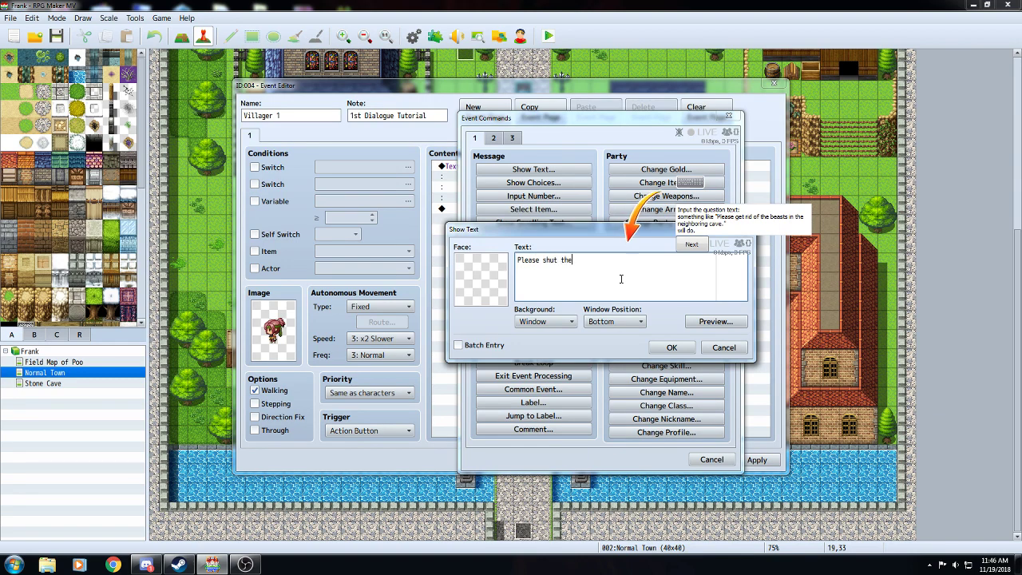
type("up")
left_click(693, 245)
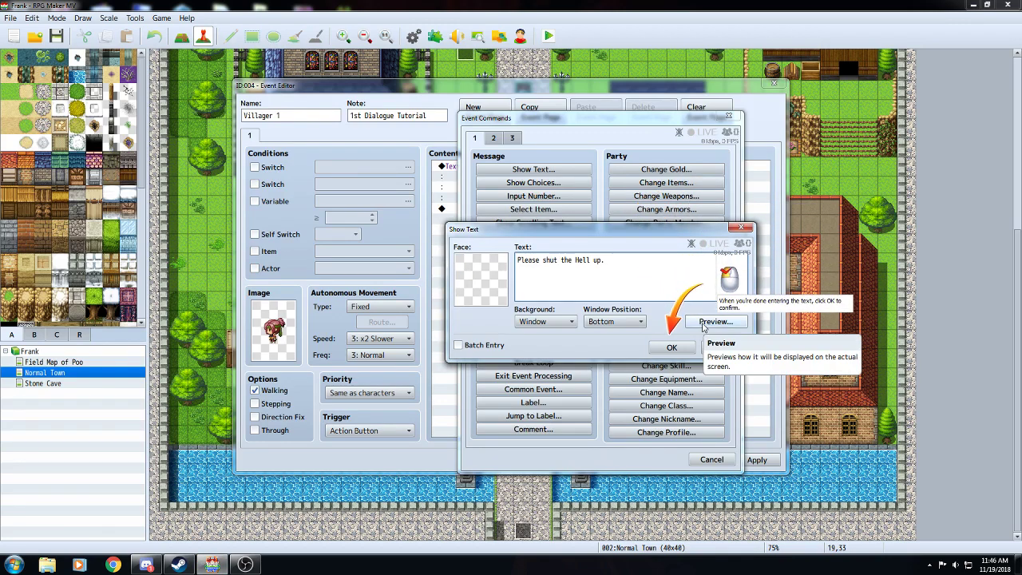
left_click(671, 348)
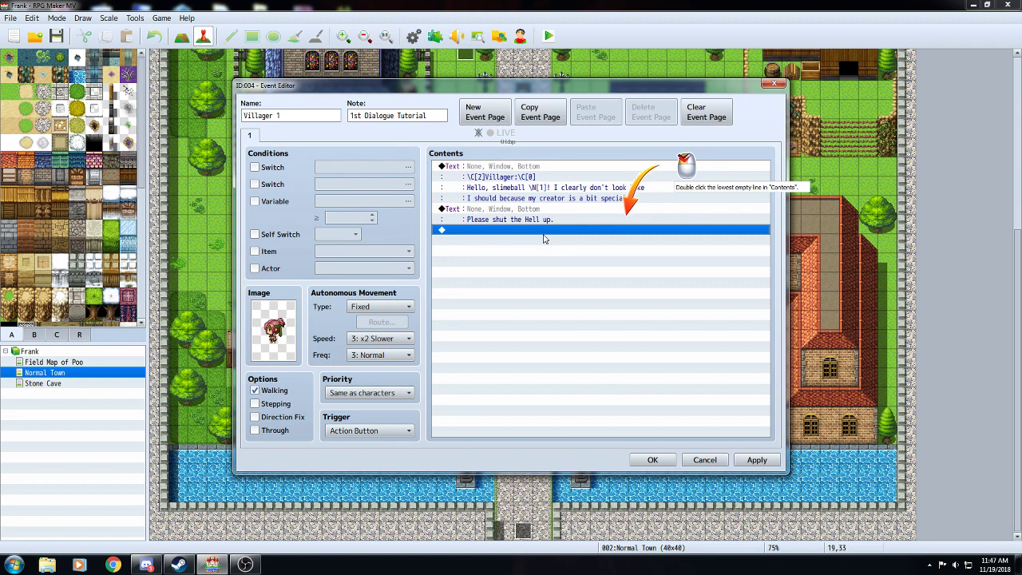
- Add a Show Choices command after the second message with choice #1 "Ok..." and choice #2 "Fuck you!"
double_click(546, 231)
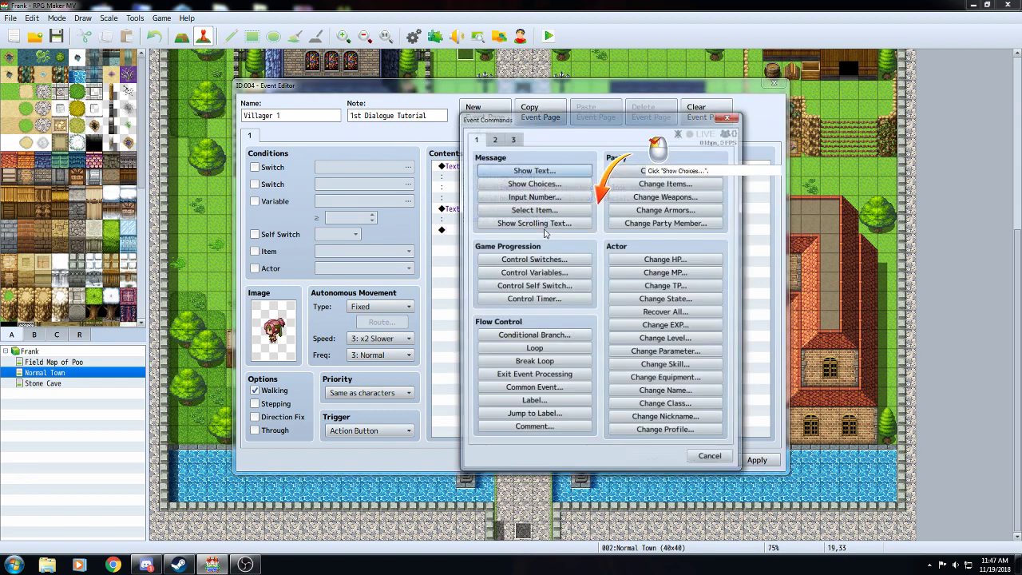
left_click(539, 183)
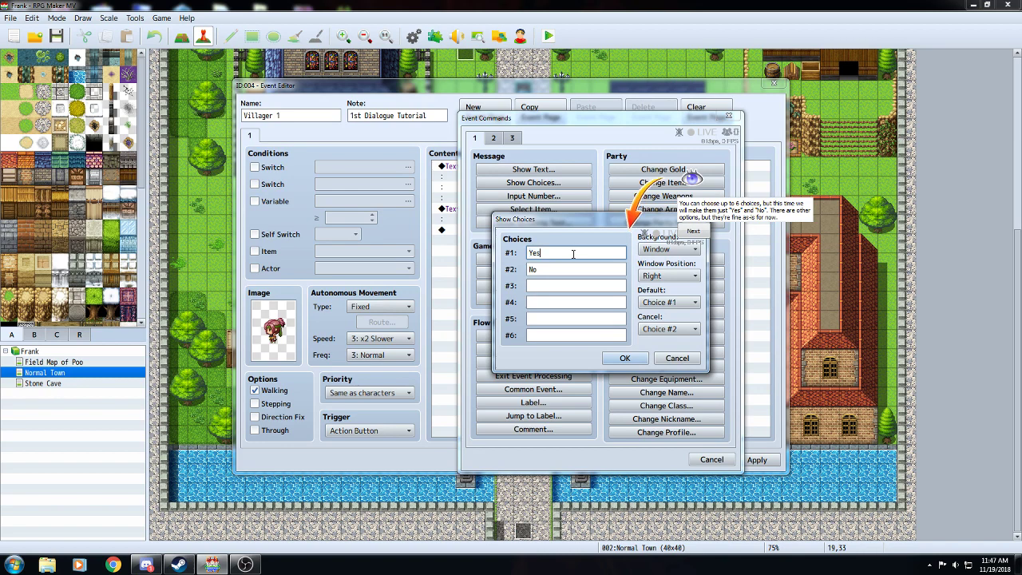
type("Ok...")
left_click(540, 270)
key("BackSpace")
key("BackSpace")
type("Fuck you!")
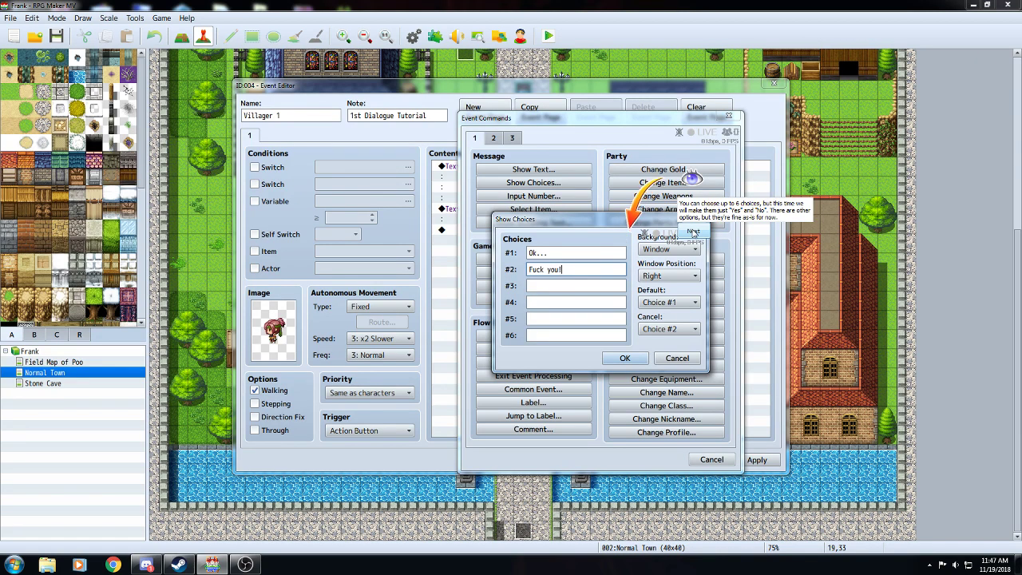
left_click(693, 231)
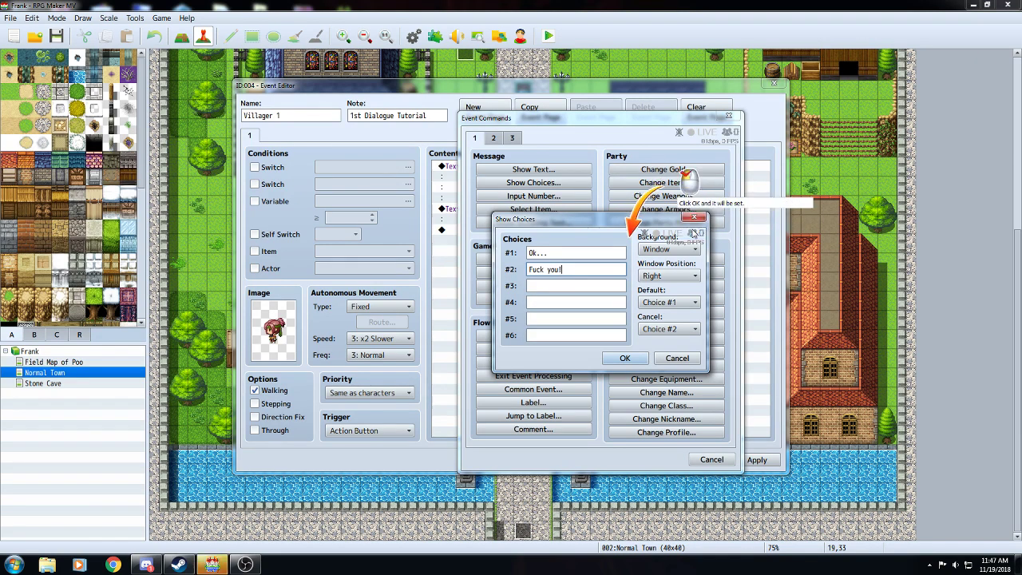
left_click(619, 359)
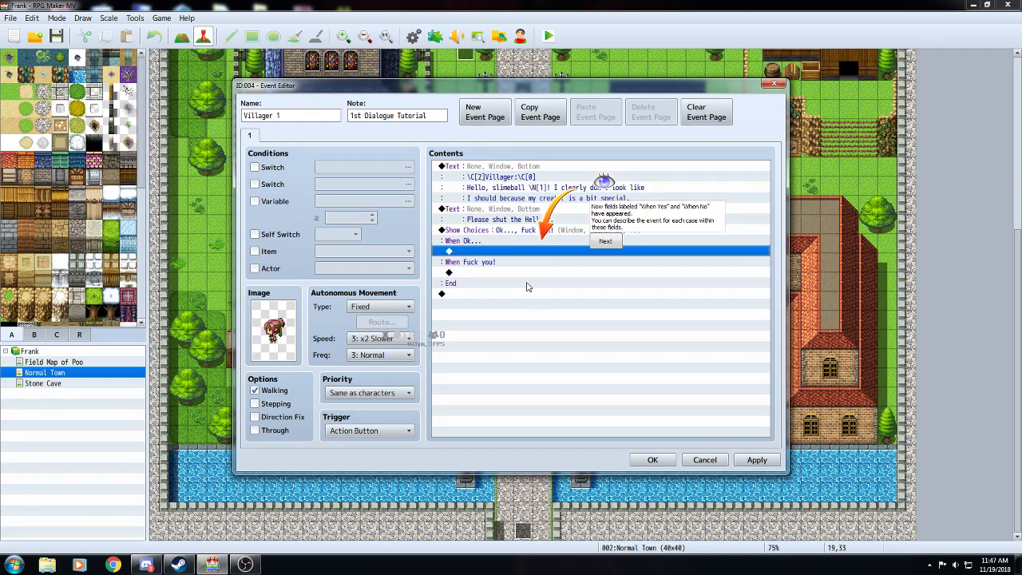
- Add a Show Balloon Icon command under the "Ok..." branch for This Event with the Heart balloon and Wait for Completion enabled
left_click(613, 246)
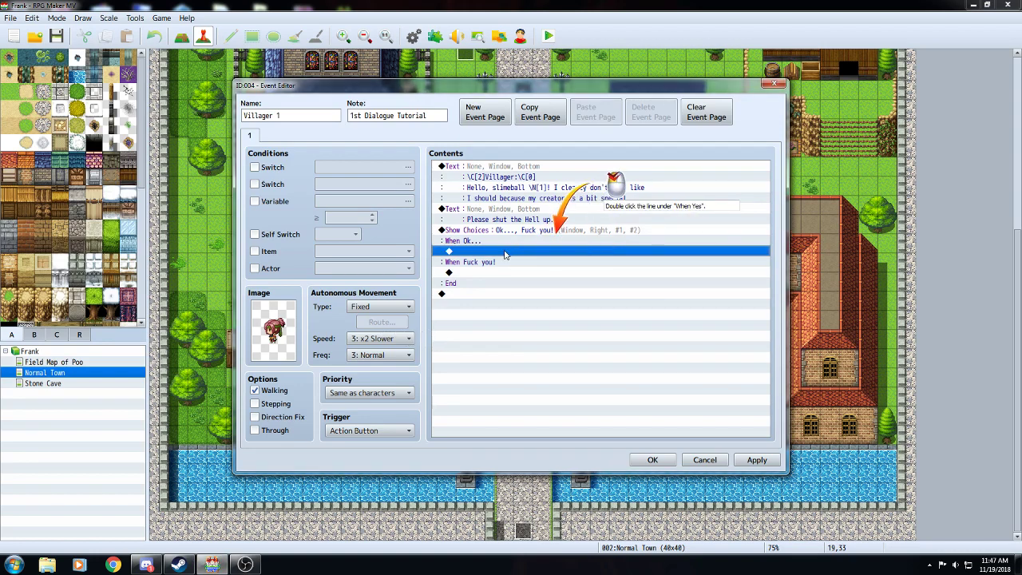
double_click(505, 252)
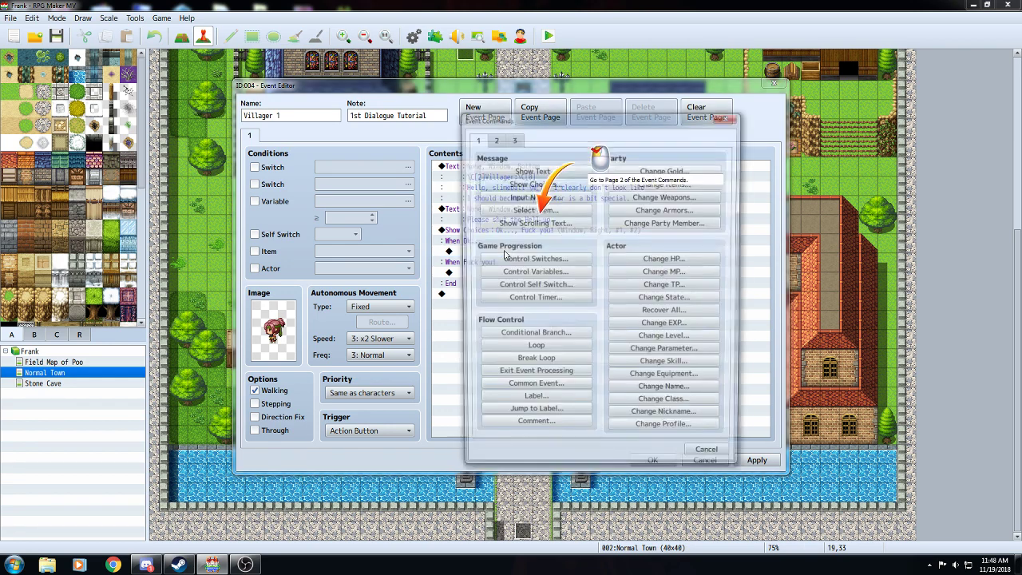
left_click(497, 138)
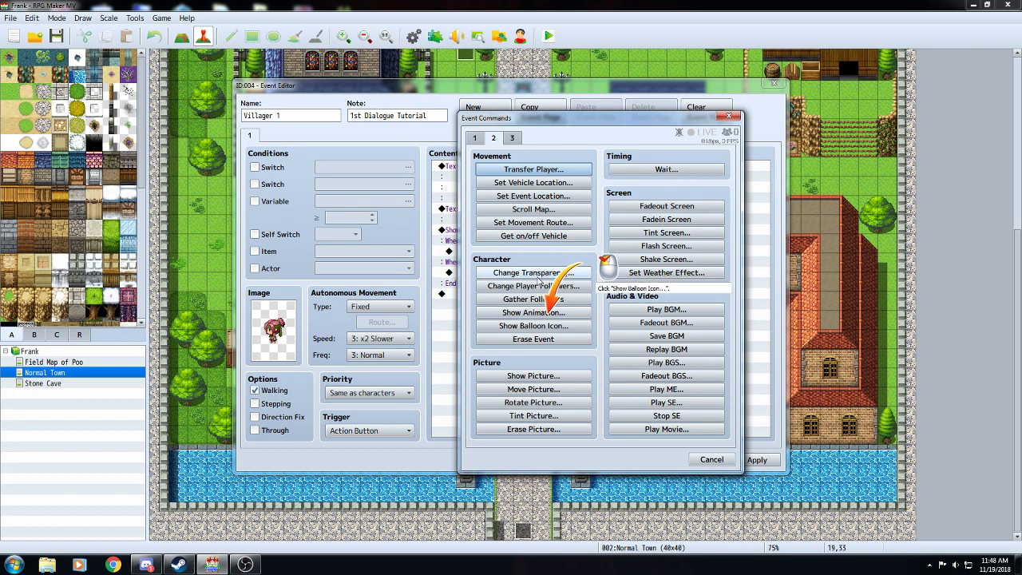
left_click(565, 326)
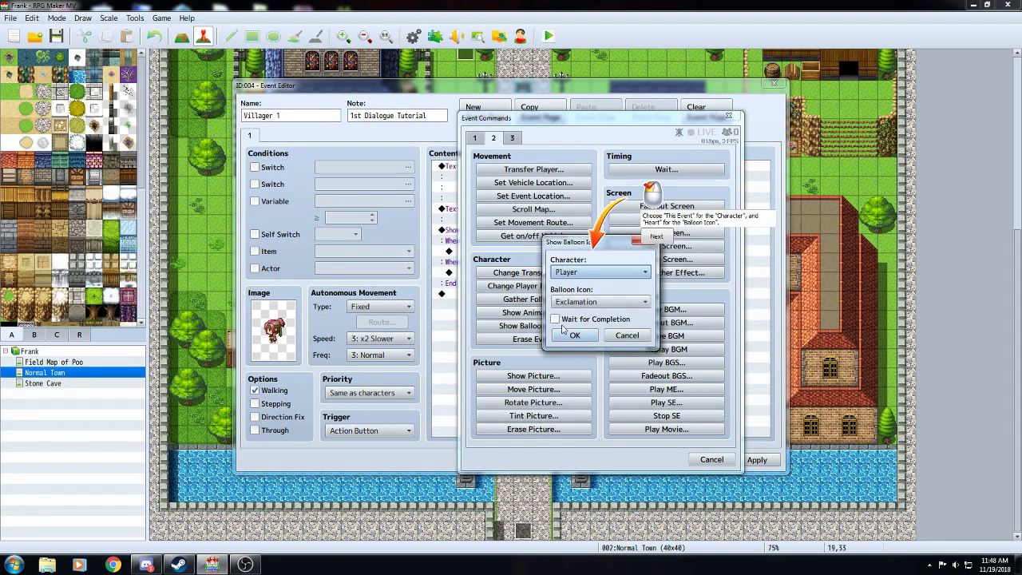
left_click(615, 273)
left_click(616, 274)
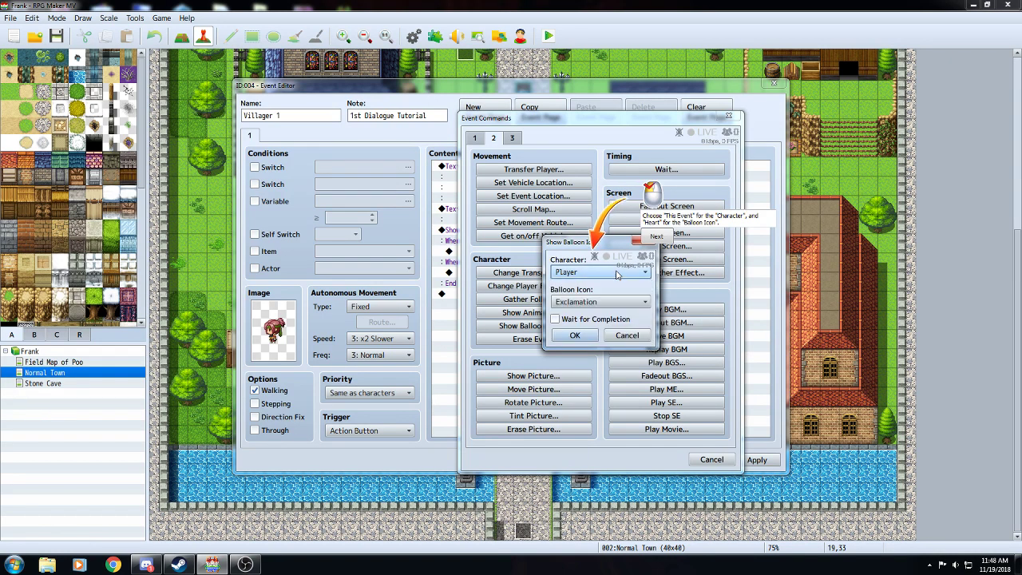
left_click(616, 274)
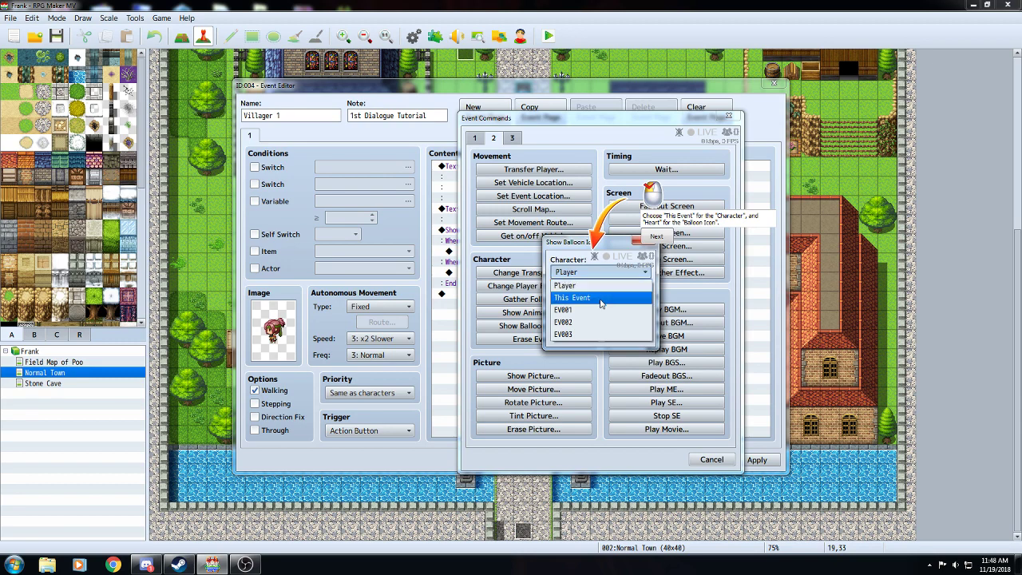
left_click(601, 299)
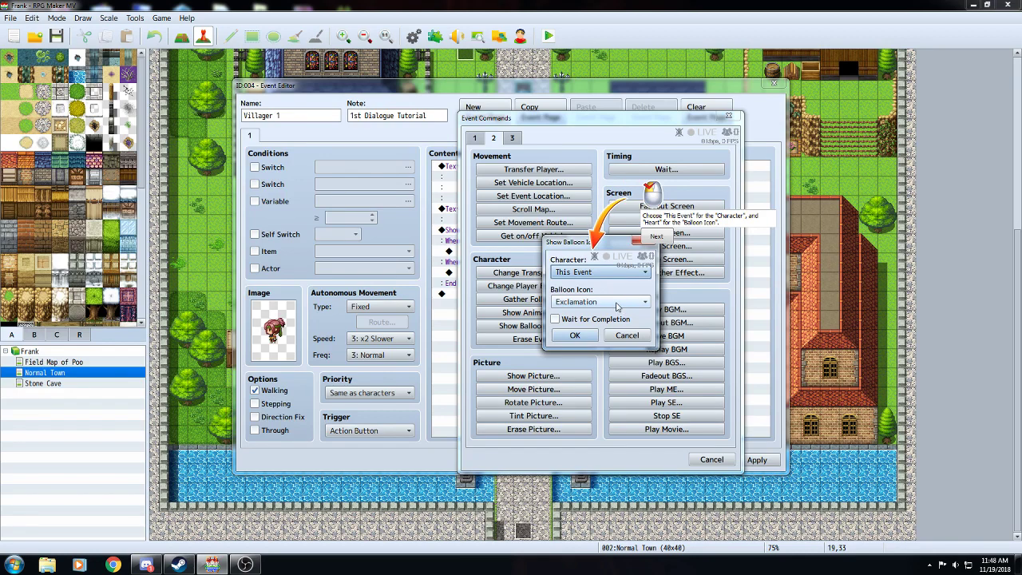
left_click(615, 304)
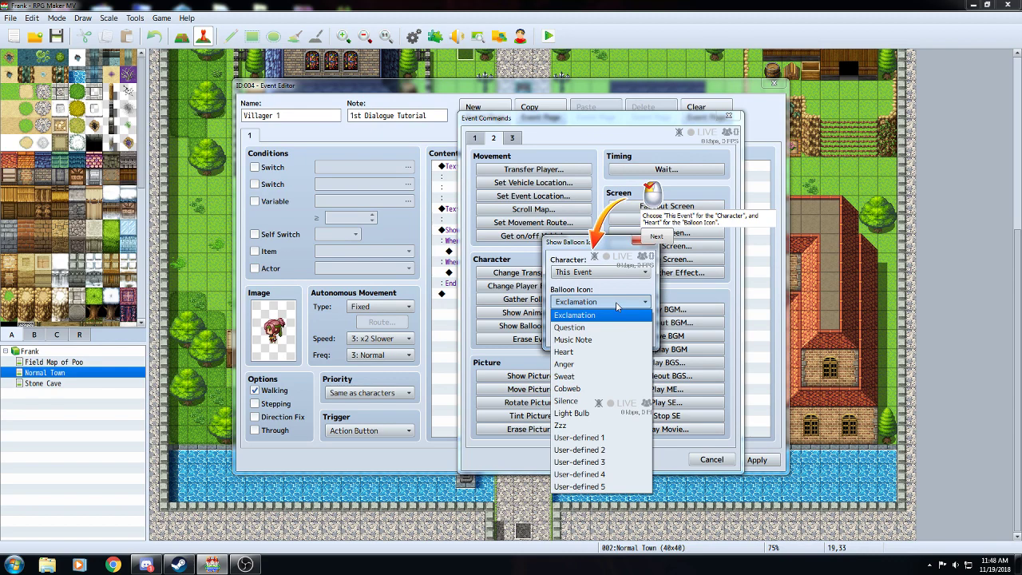
left_click(597, 351)
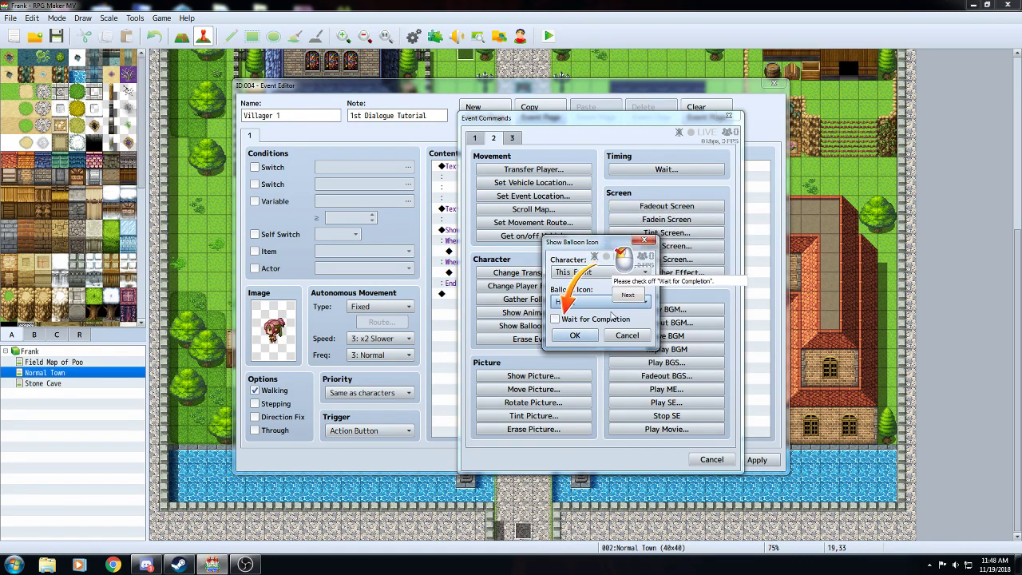
left_click(566, 319)
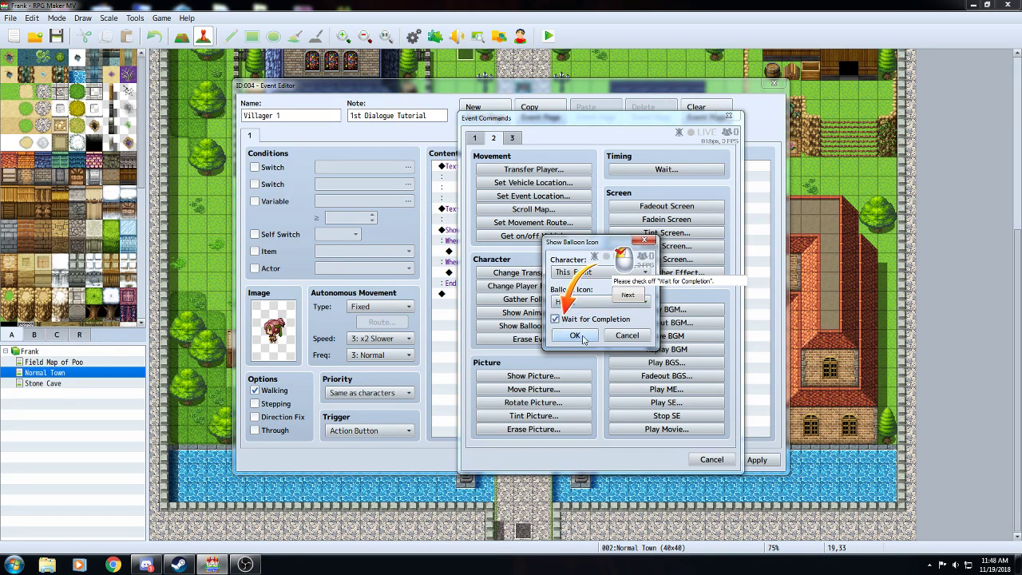
left_click(629, 295)
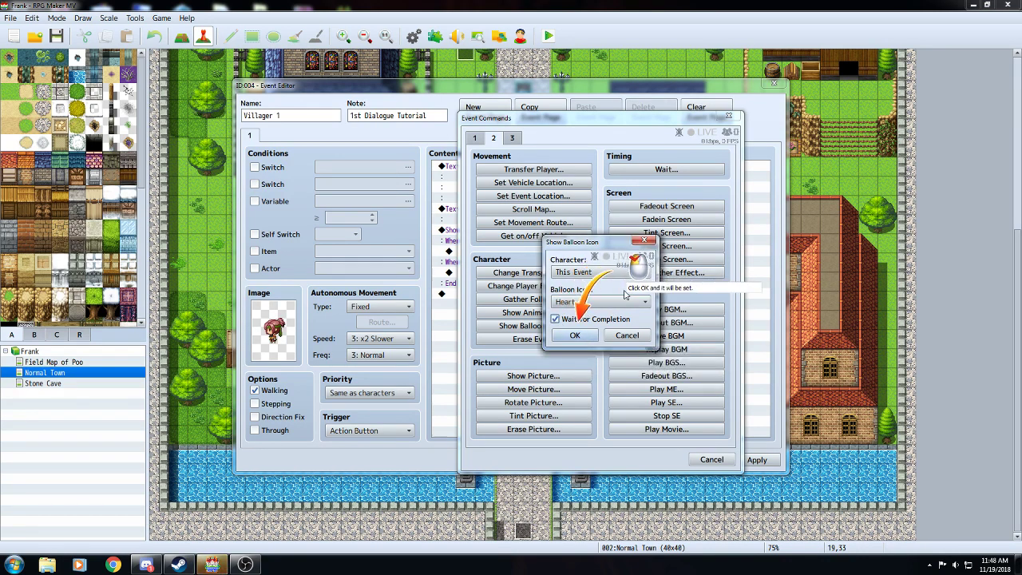
left_click(586, 338)
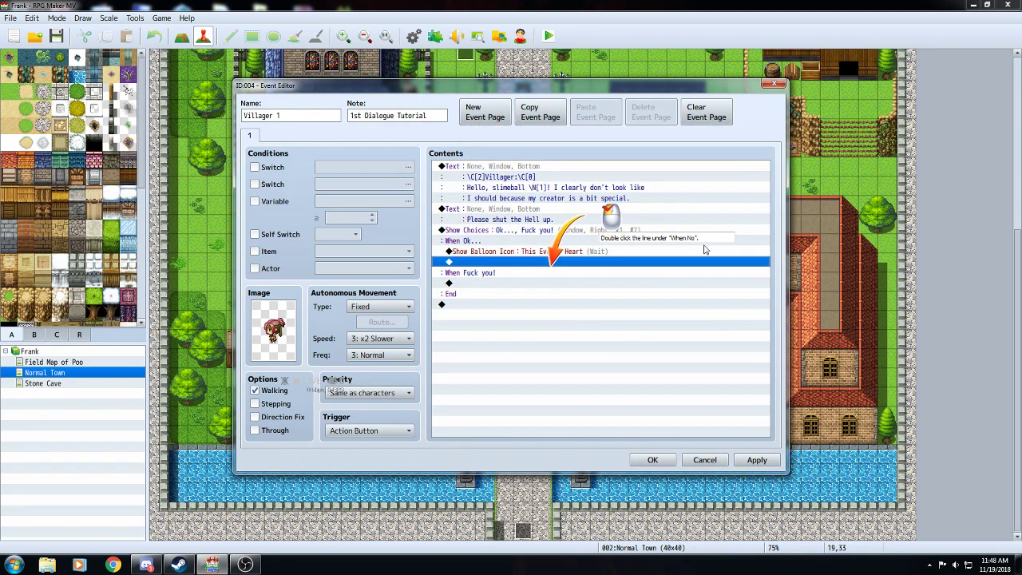
- Add a Show Balloon Icon command under the "Fuck you!" branch for This Event with the Anger balloon, and confirm the event
double_click(569, 283)
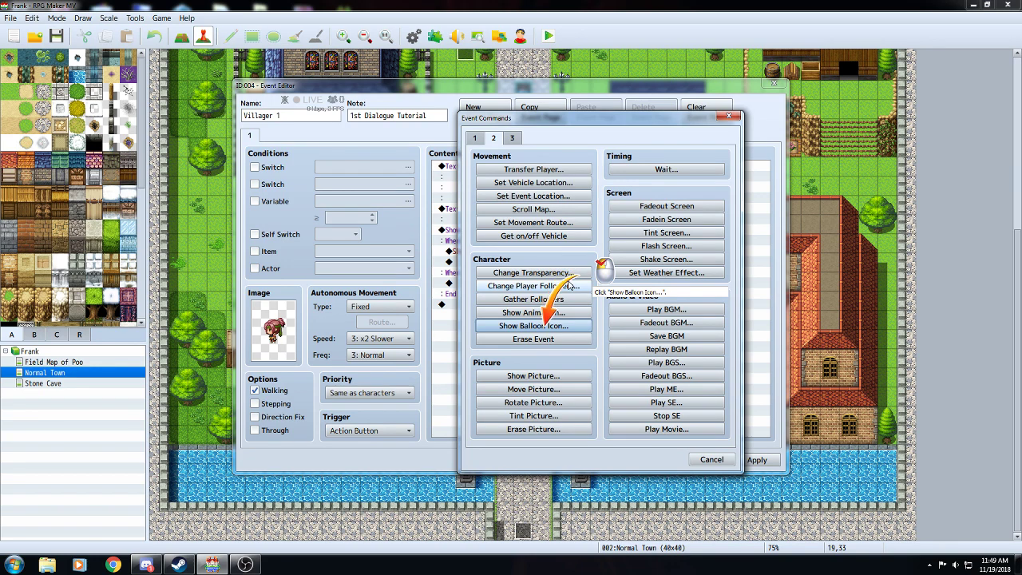
left_click(558, 328)
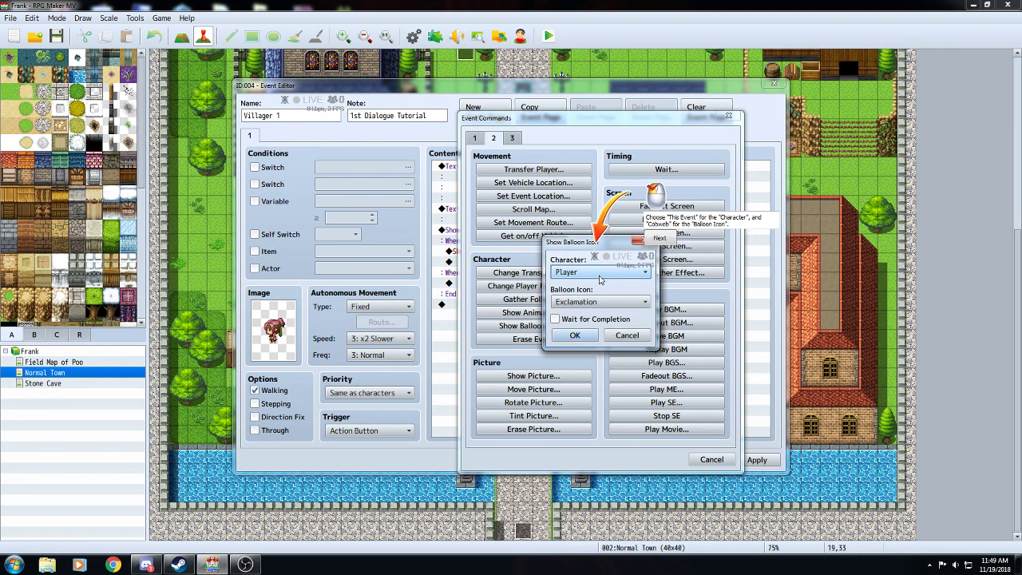
left_click(598, 274)
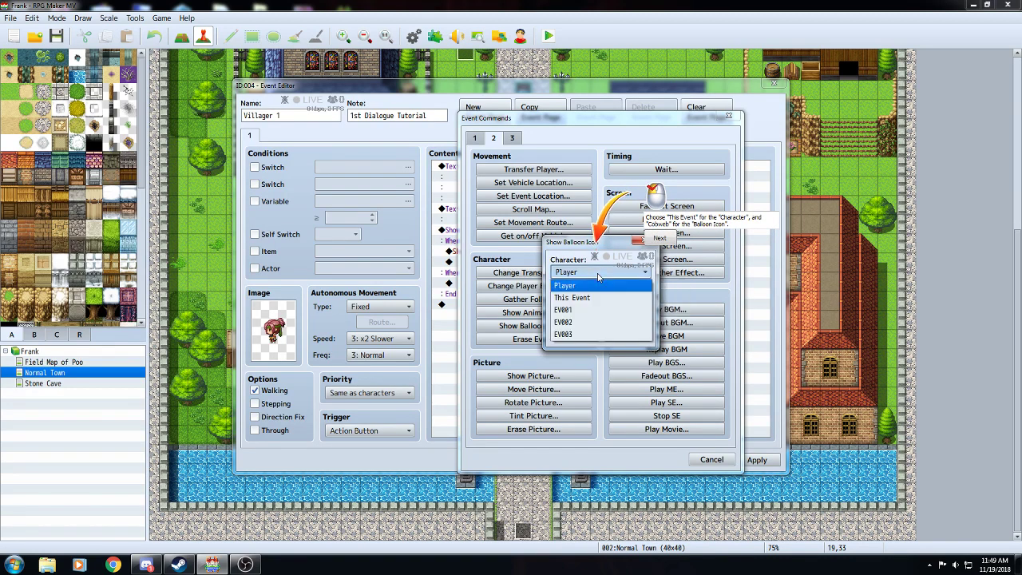
left_click(587, 295)
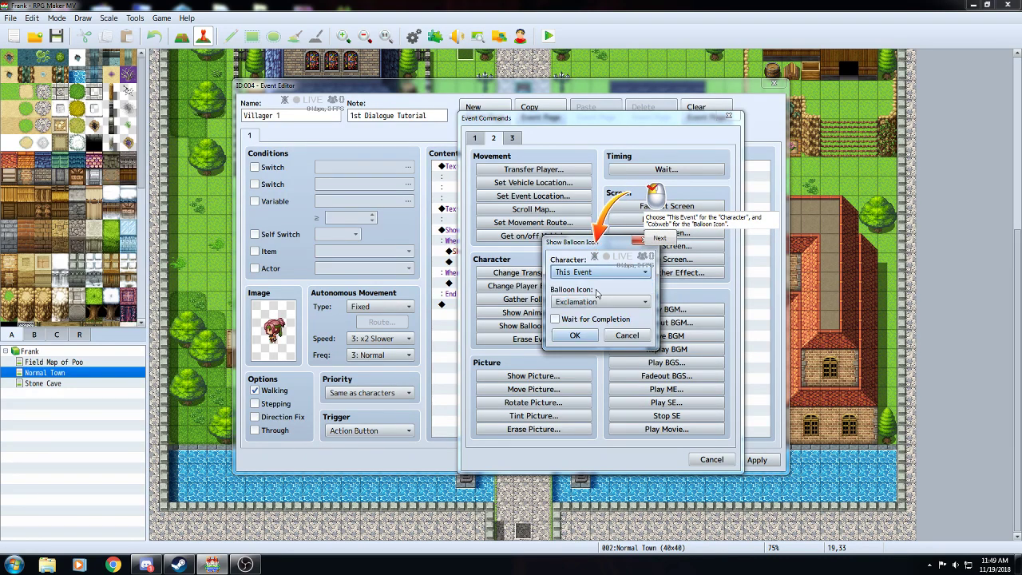
left_click(597, 301)
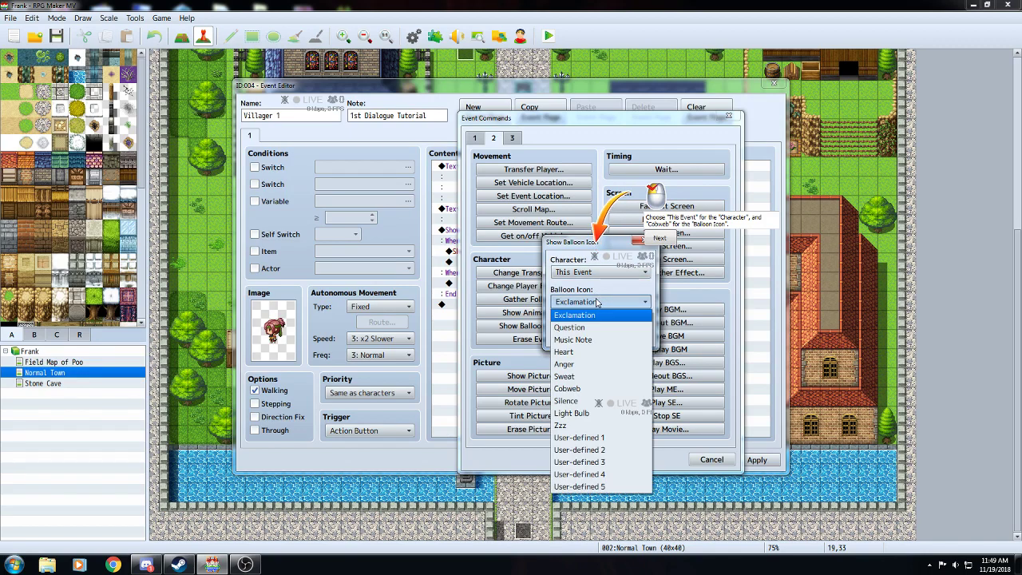
left_click(582, 364)
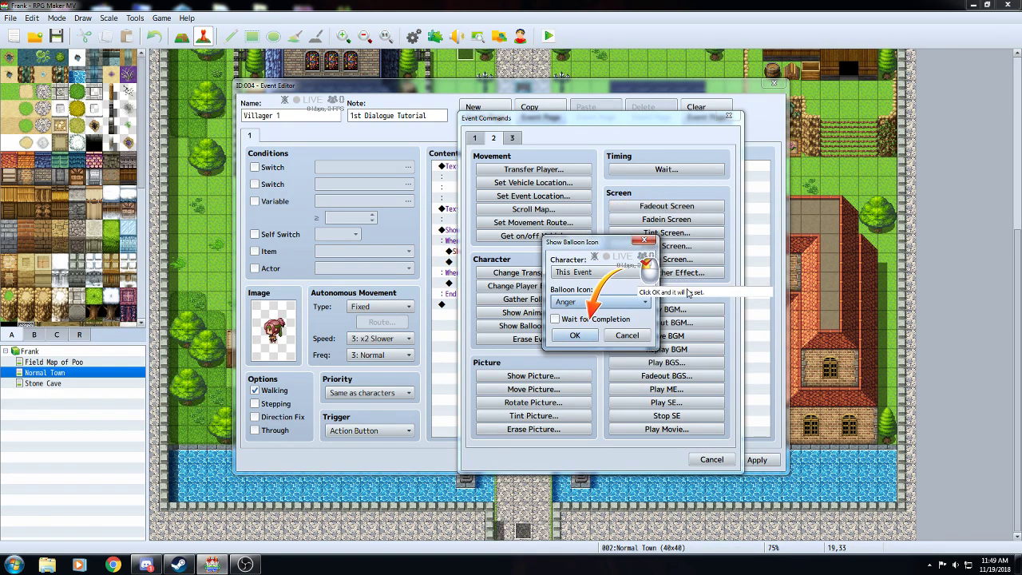
left_click(574, 334)
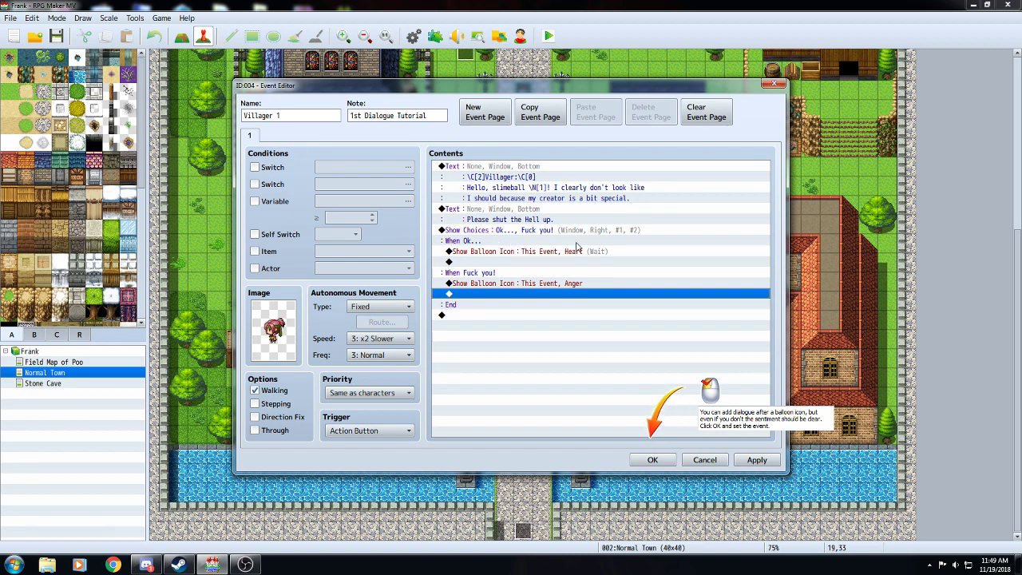
left_click(653, 461)
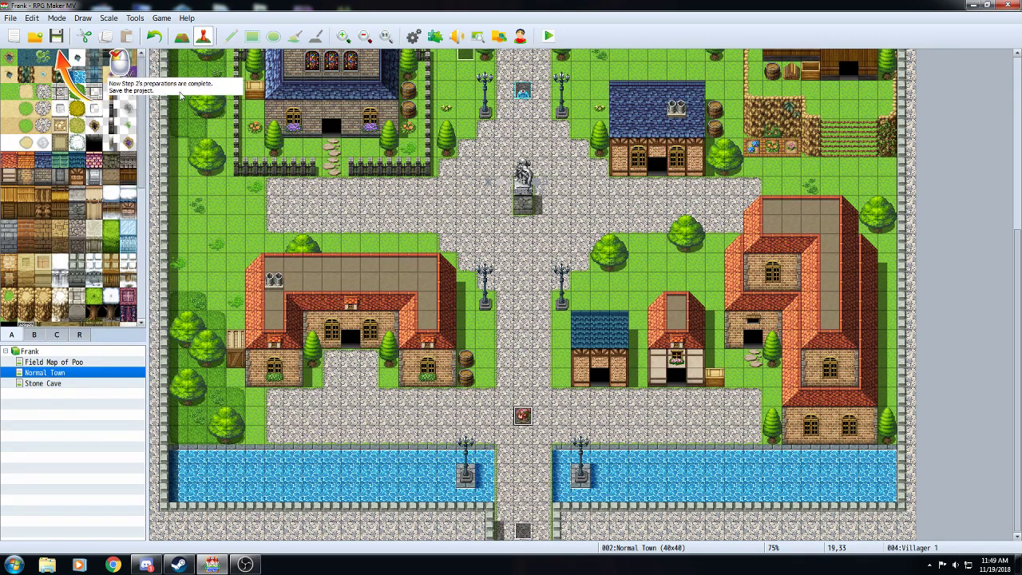
- Save the project and start a new game in a playtest, dismissing the end-of-tutorial notice
left_click(56, 36)
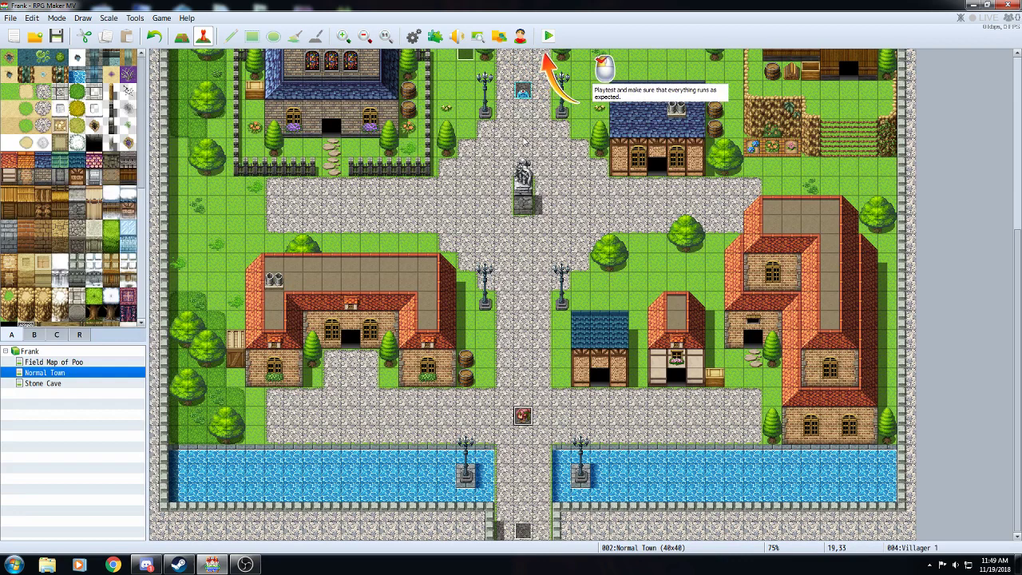
left_click(549, 37)
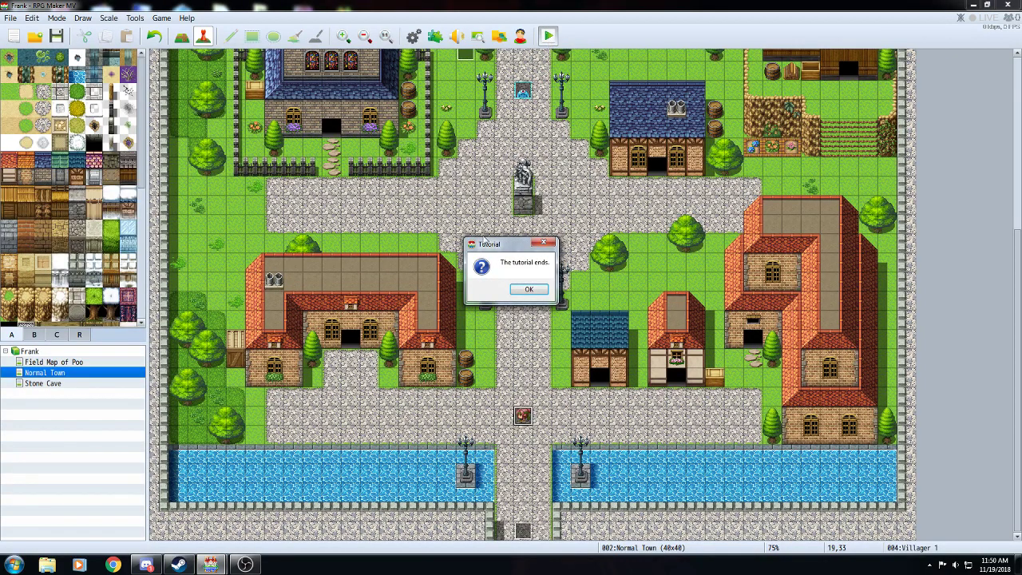
left_click(540, 294)
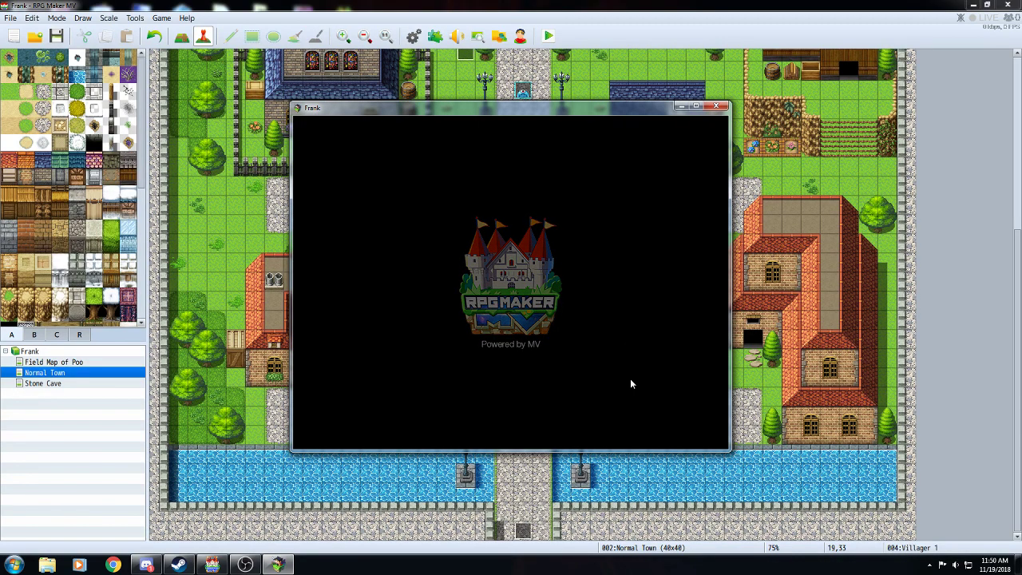
left_click(522, 341)
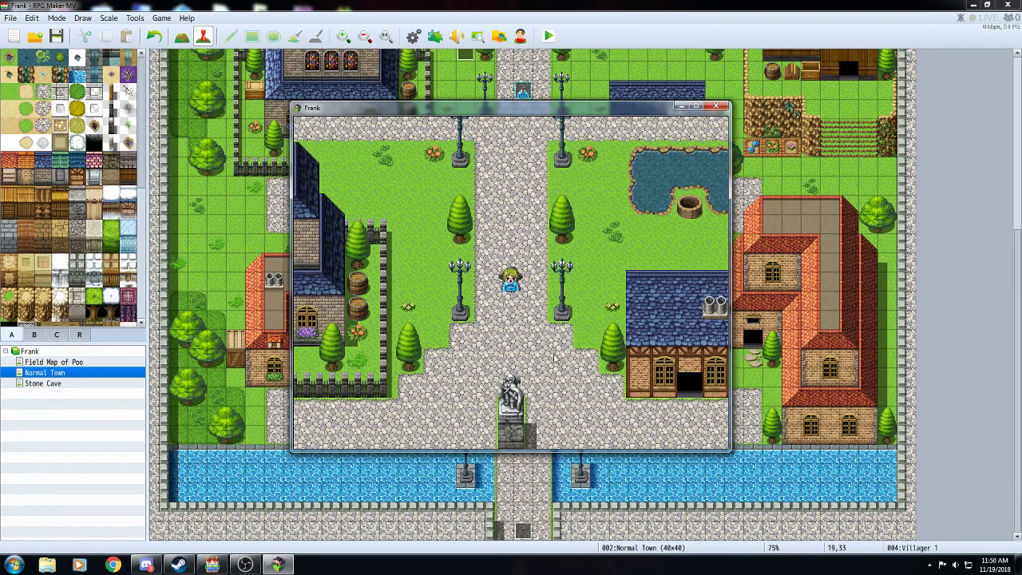
- Walk down to the villager in the playtest, try the "Ok..." and "Fuck you!" replies, and close the game
key("Down")
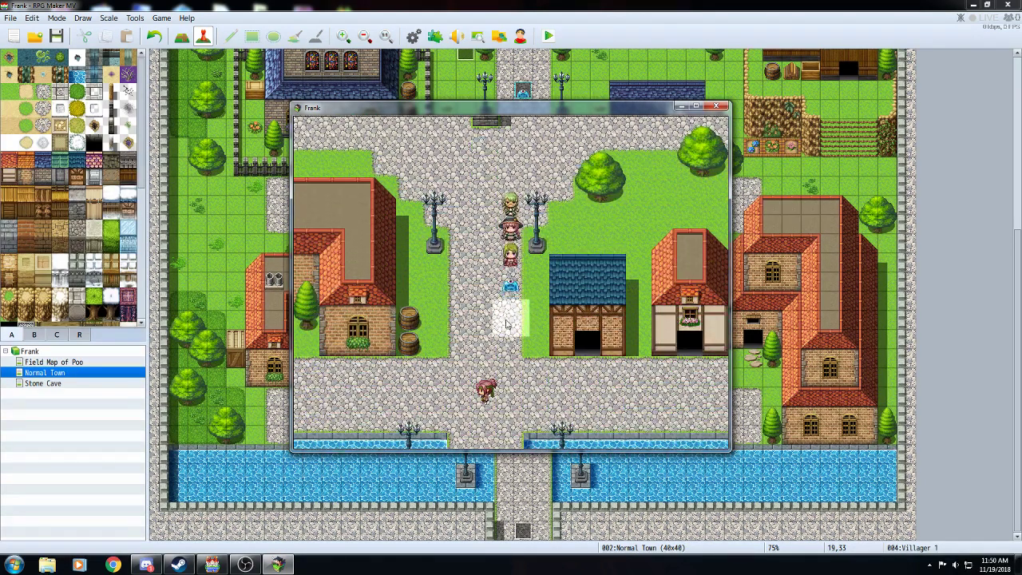
key("Down")
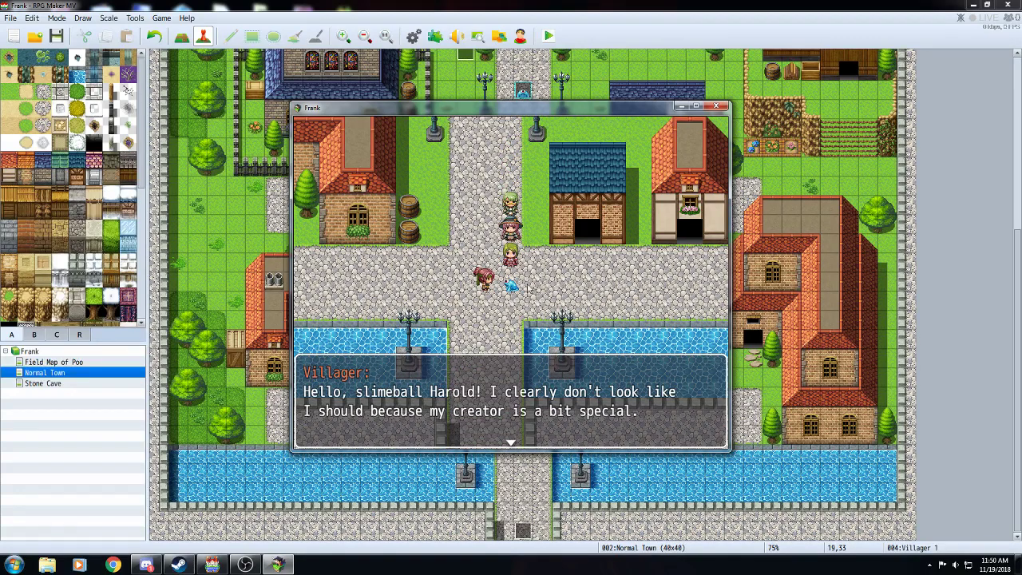
left_click(511, 445)
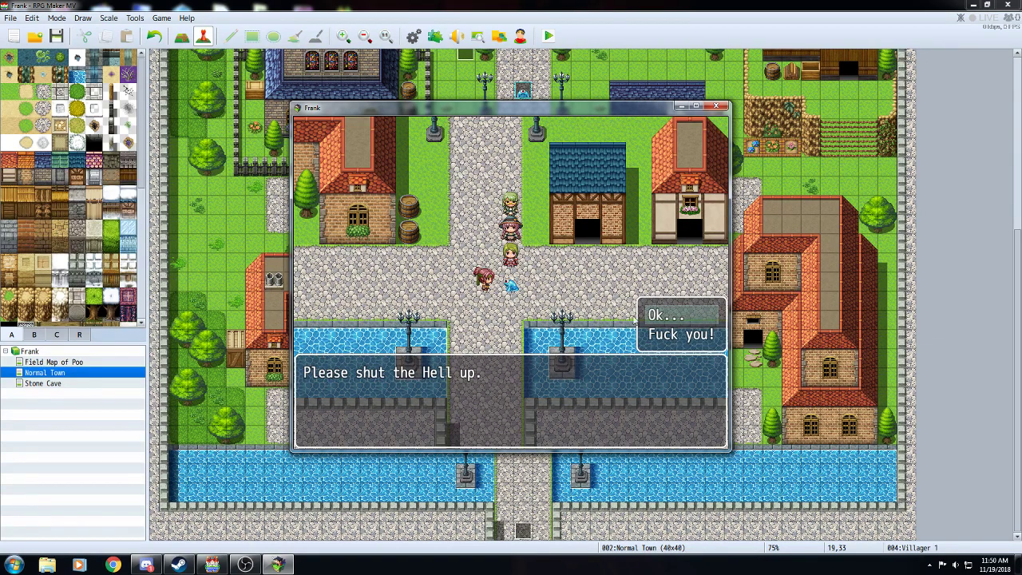
left_click(673, 319)
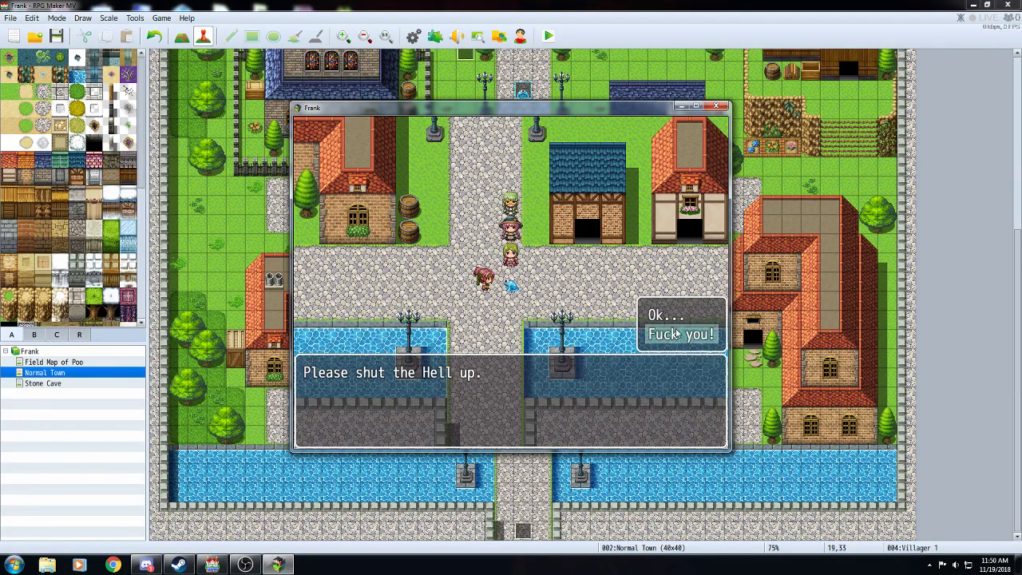
left_click(675, 333)
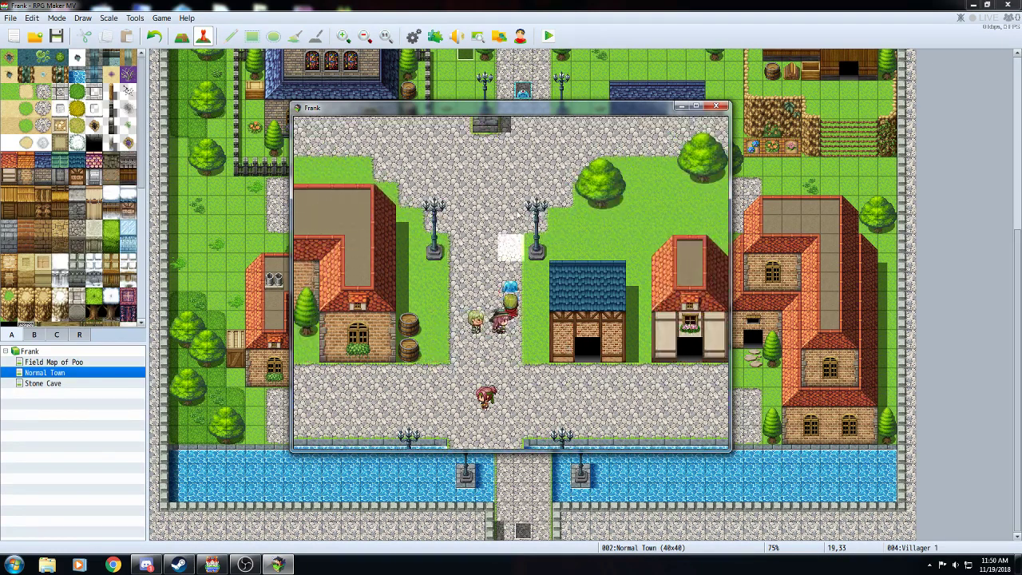
left_click(716, 107)
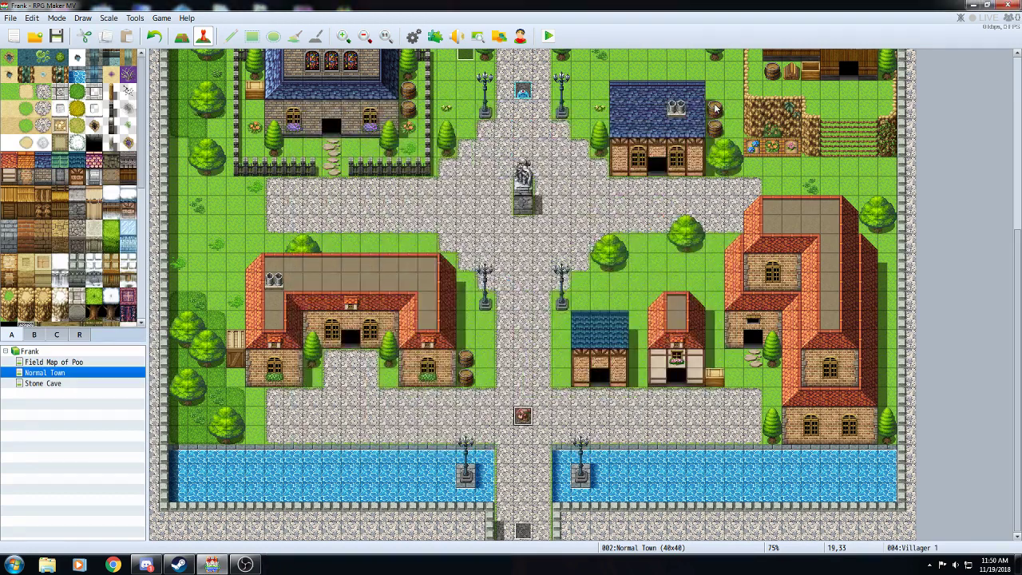
- Change the Villager 1 event's image to the same red-haired Actor1 character facing away, in the middle walking frame, and confirm the event
double_click(522, 416)
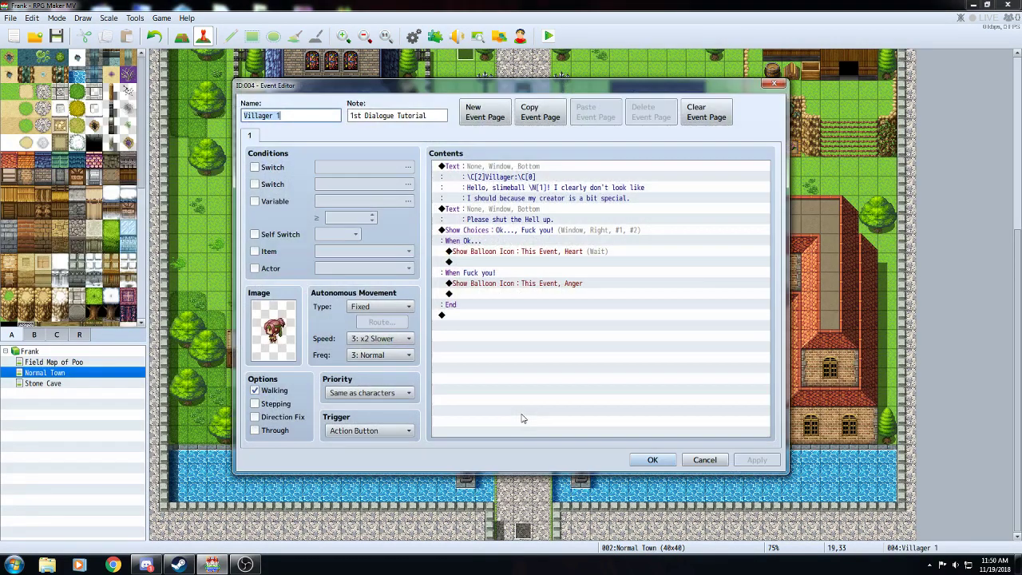
double_click(281, 343)
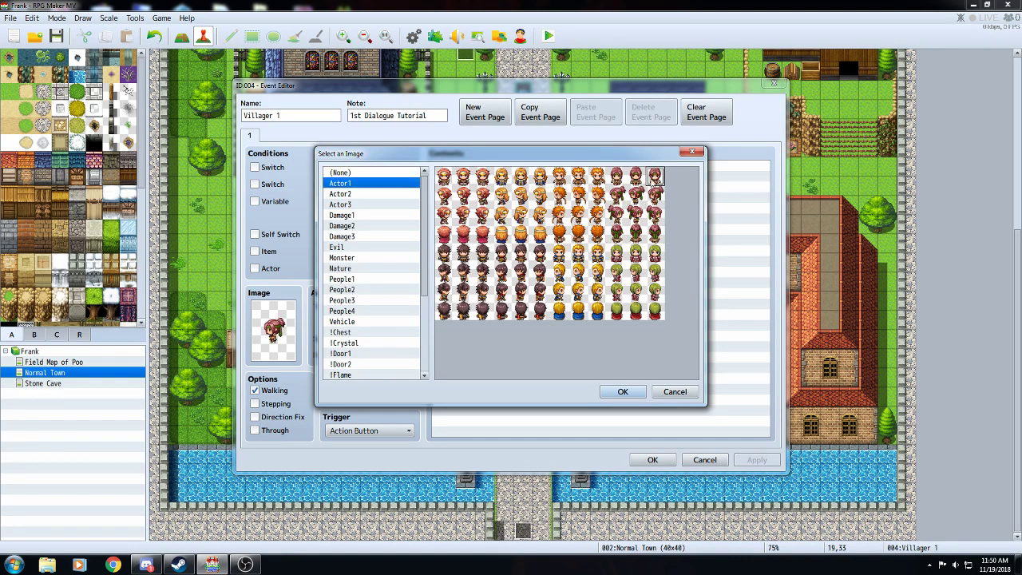
left_click(616, 197)
left_click(655, 214)
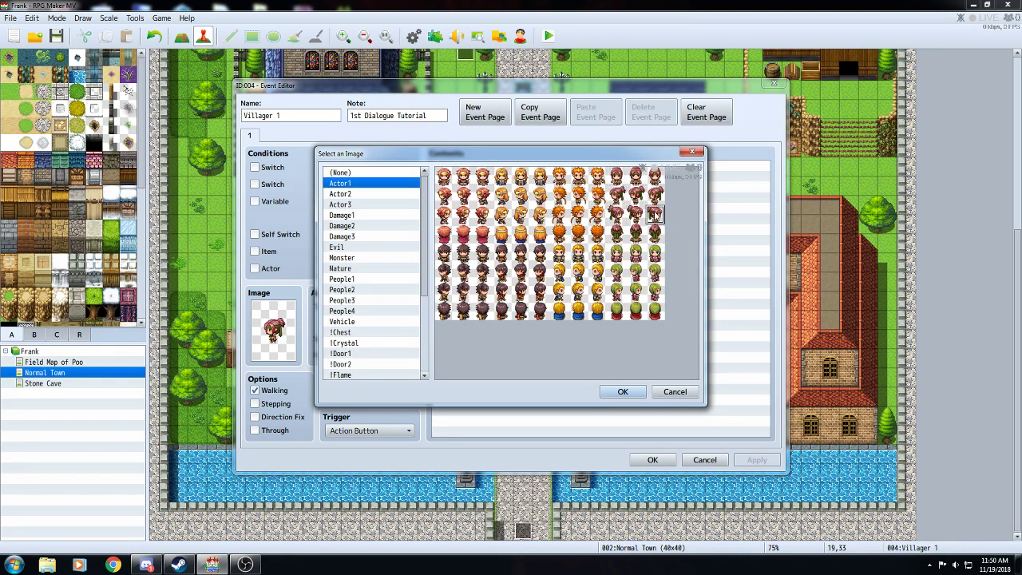
left_click(635, 233)
left_click(639, 194)
left_click(640, 232)
left_click(623, 391)
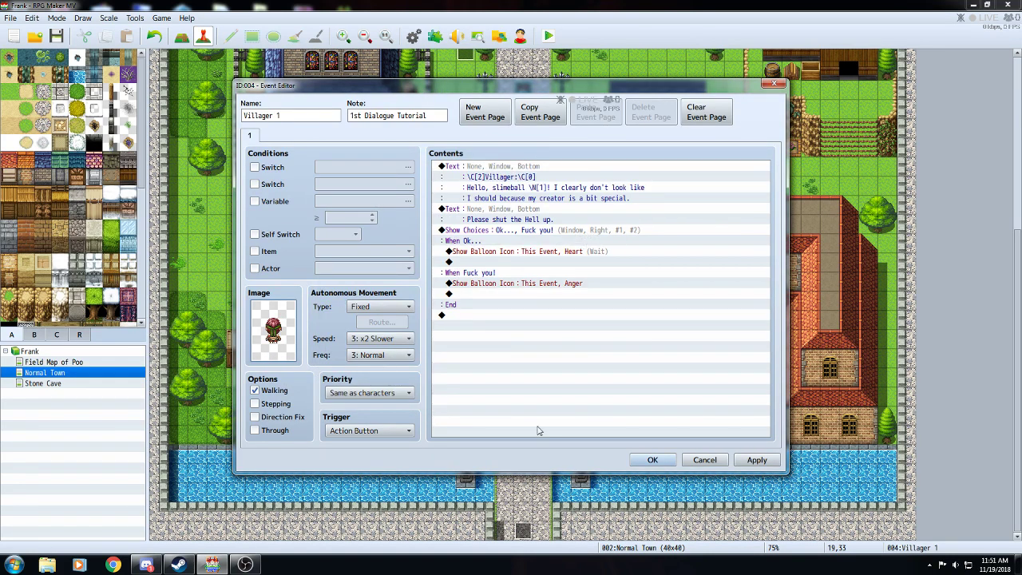
left_click(654, 460)
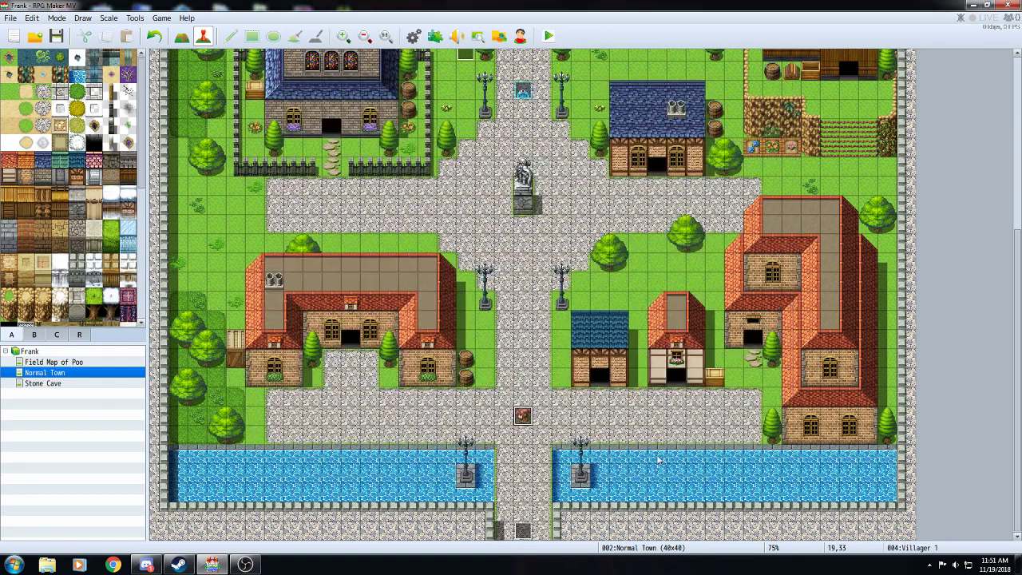
- Playtest the town in a new game without saving the changes, talking to the villager before closing the game
left_click(544, 418)
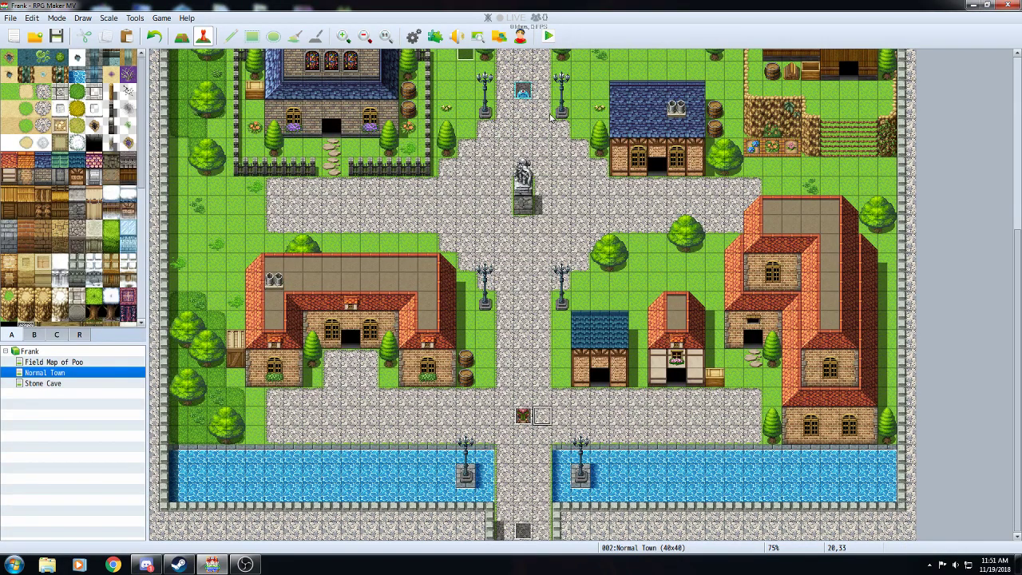
left_click(550, 36)
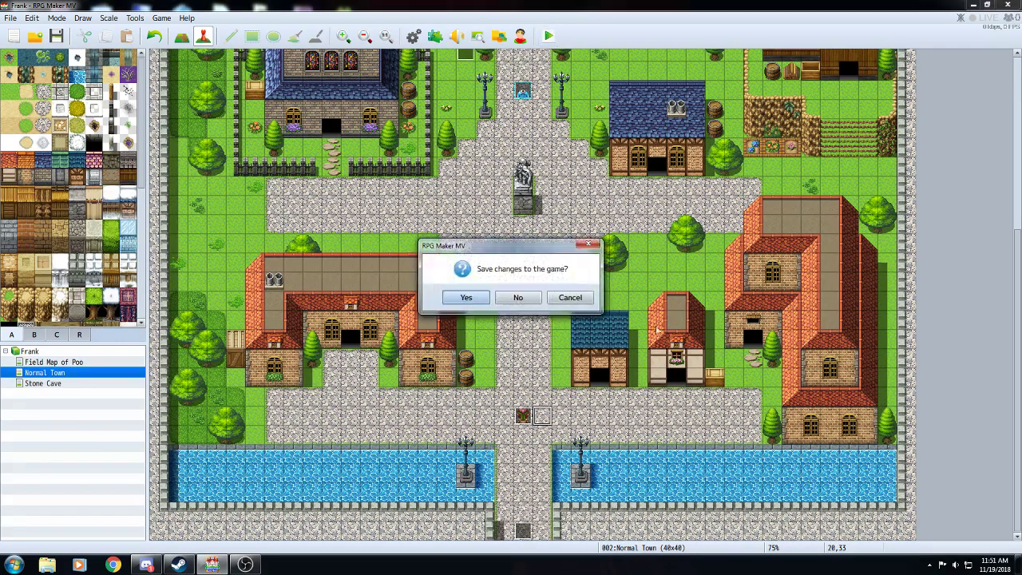
left_click(517, 297)
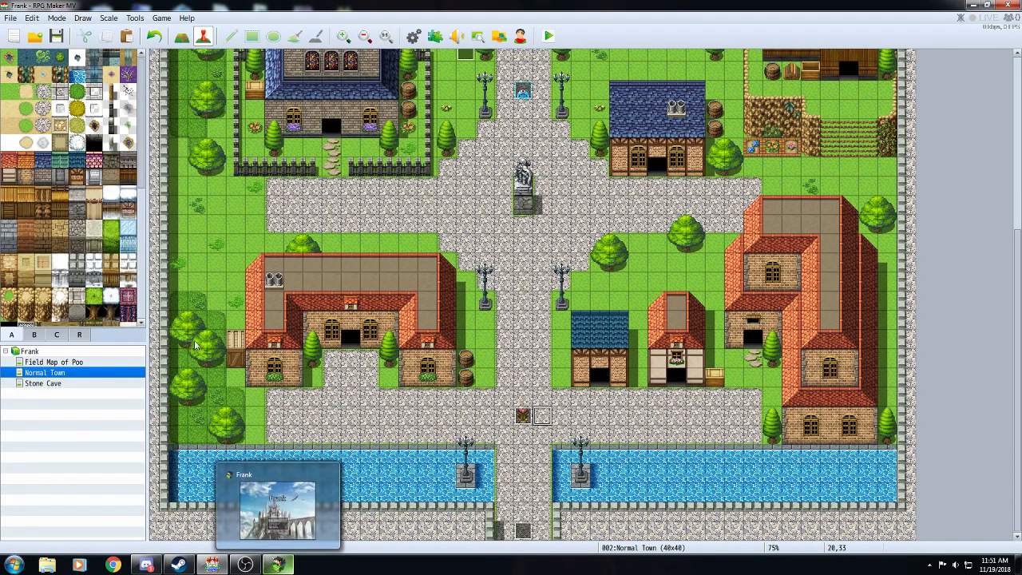
left_click(279, 565)
left_click(518, 345)
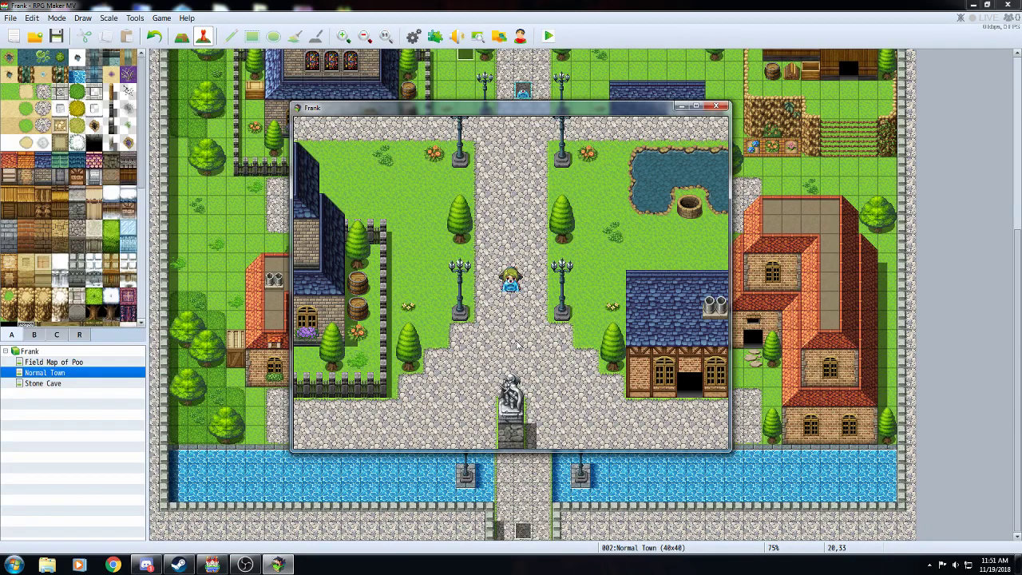
left_click_drag(527, 335, 497, 375)
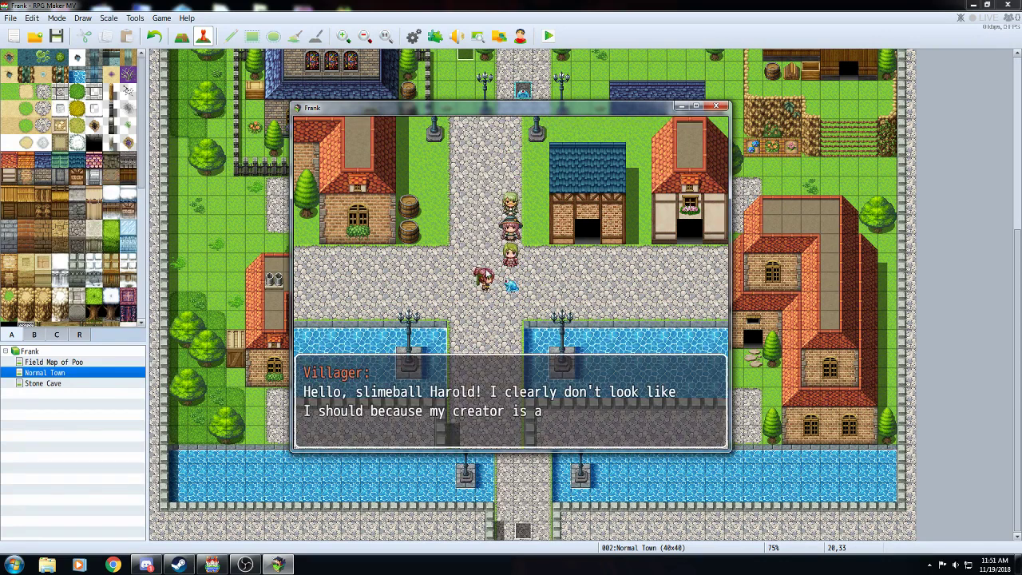
left_click(714, 107)
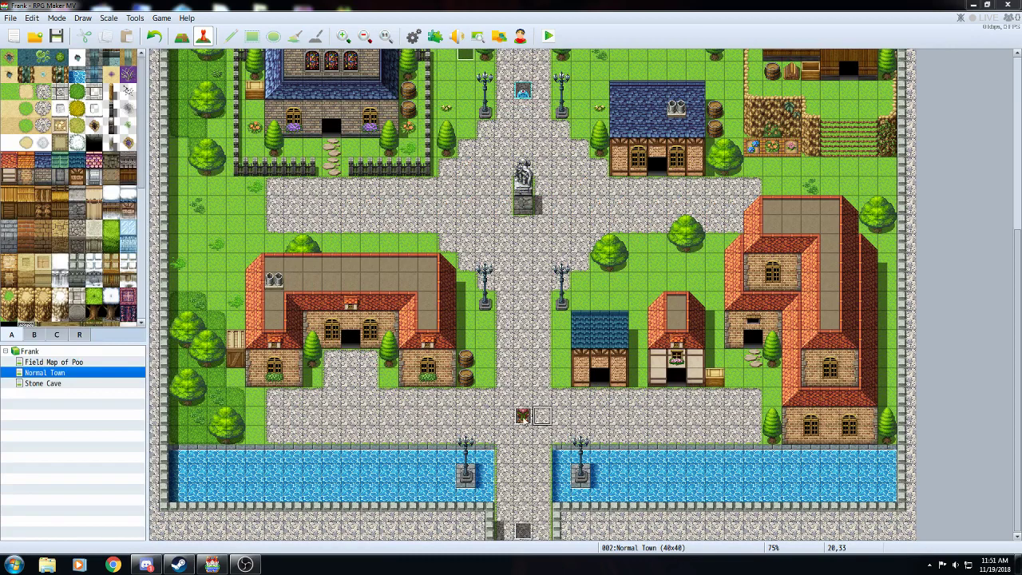
- Change the Villager 1 event's image to the red-haired Actor1 character facing forward, in the last walking frame
double_click(523, 416)
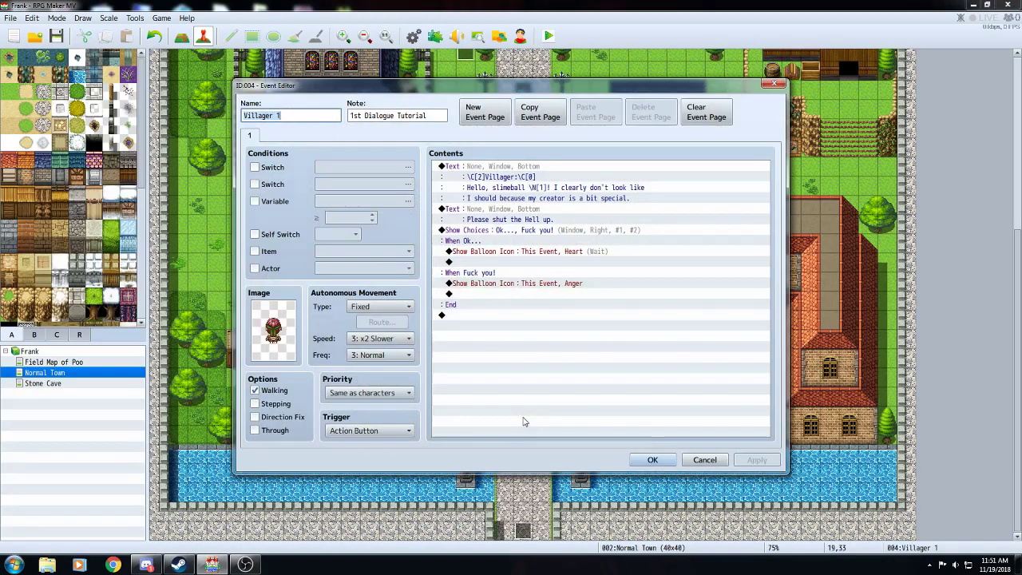
double_click(273, 339)
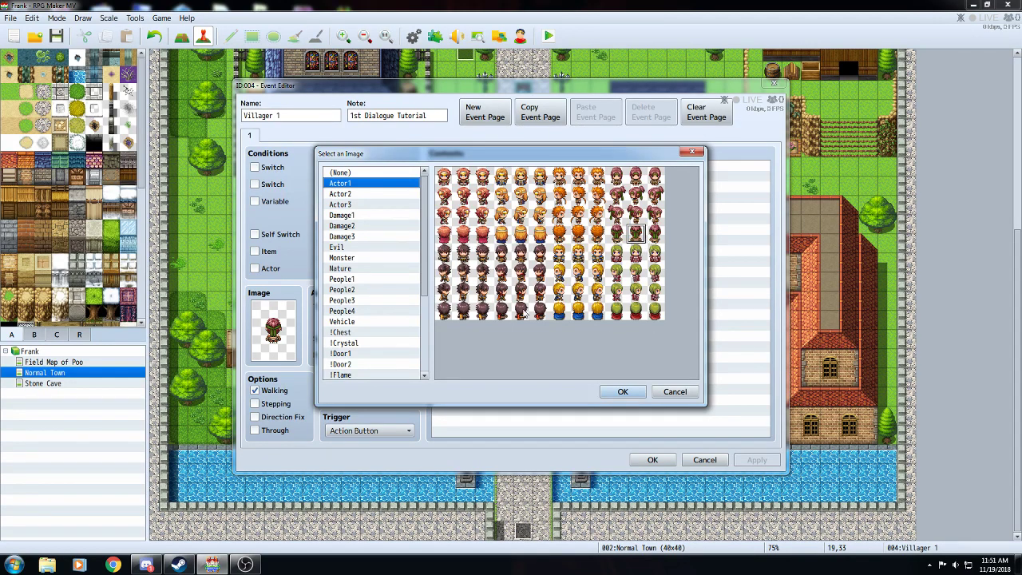
left_click(655, 177)
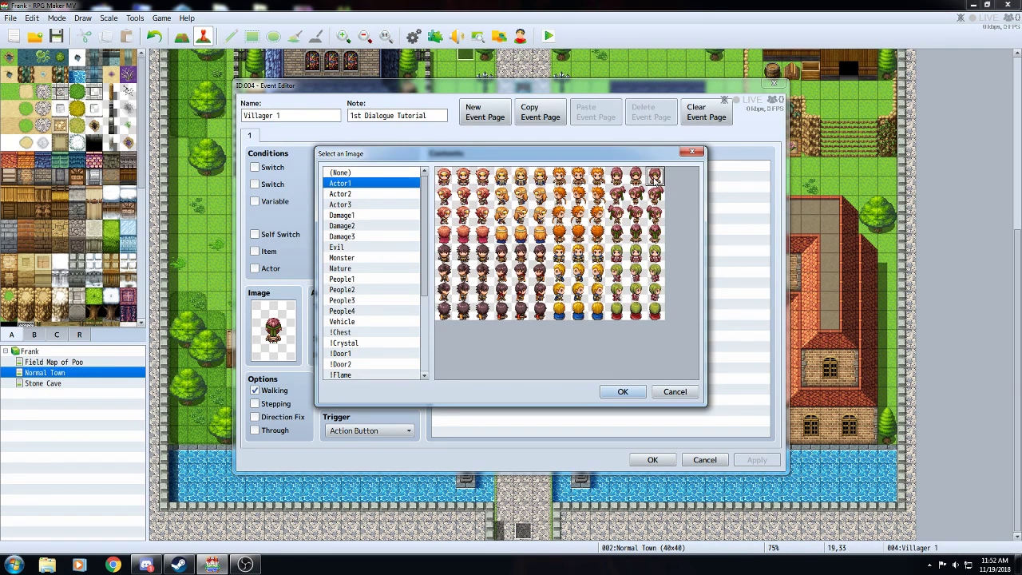
double_click(655, 178)
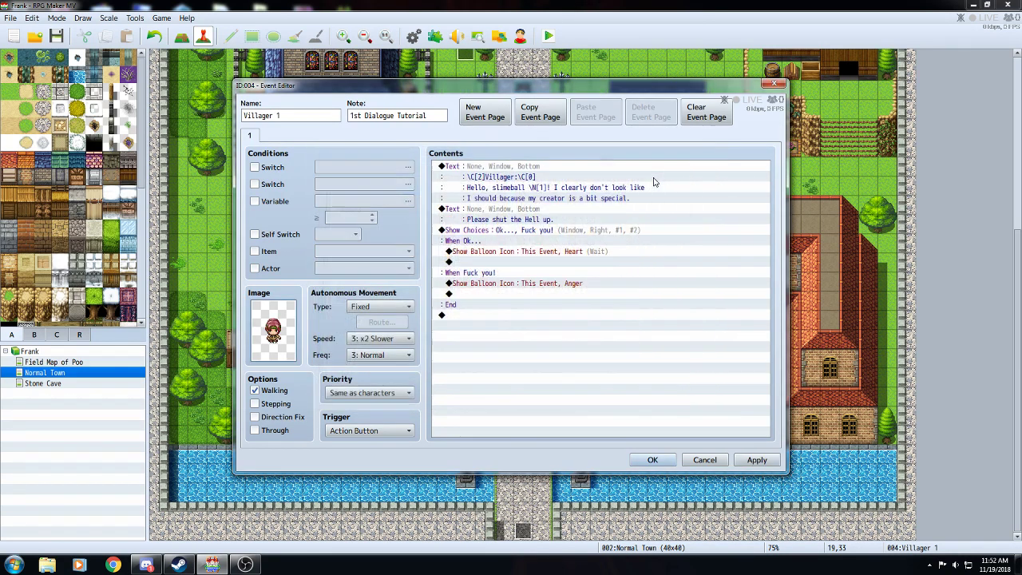
- Return the Villager 1 image to the red-haired Actor1 character facing away in the middle walking frame, and confirm the event
double_click(269, 356)
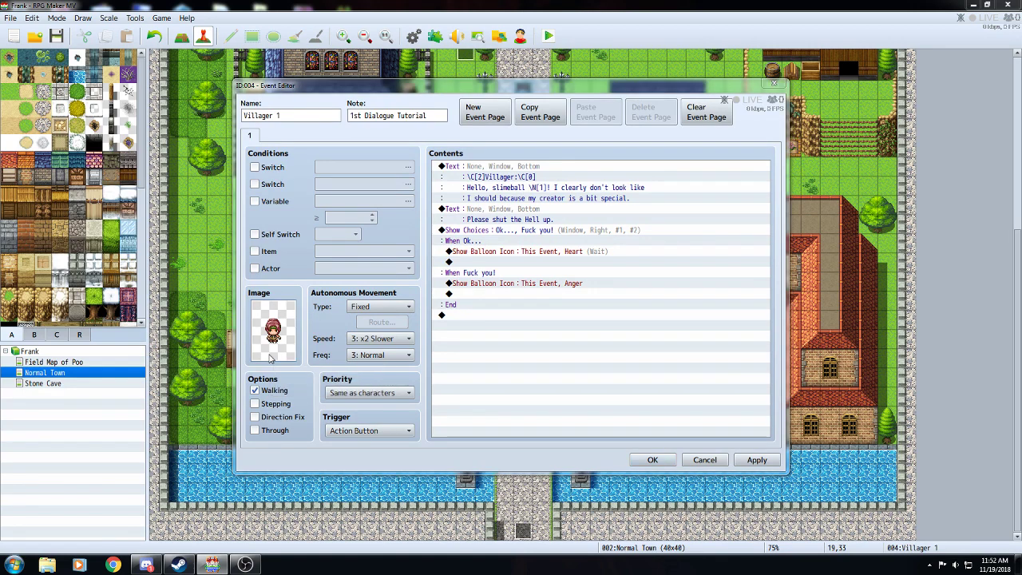
left_click(639, 233)
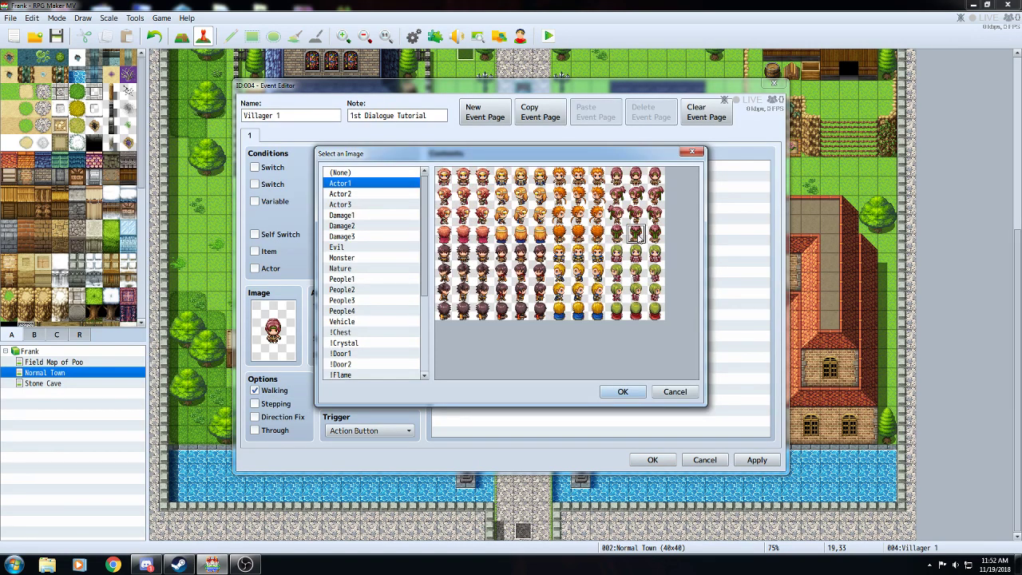
double_click(639, 233)
left_click(652, 460)
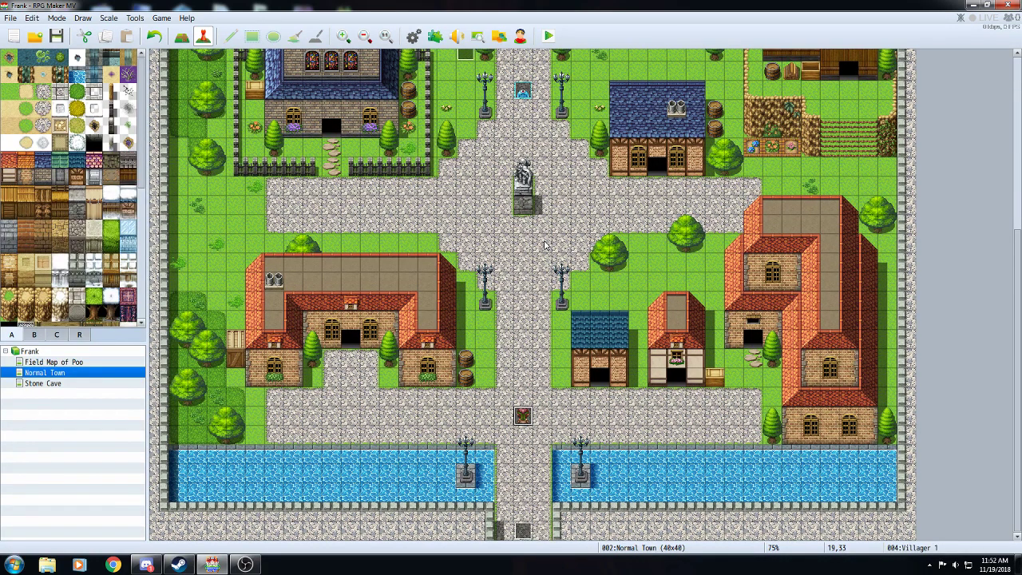
- Start the tutorial "Step 3: Event Transfer 1", accept its warning, and answer that the step 2 project is available
left_click(188, 19)
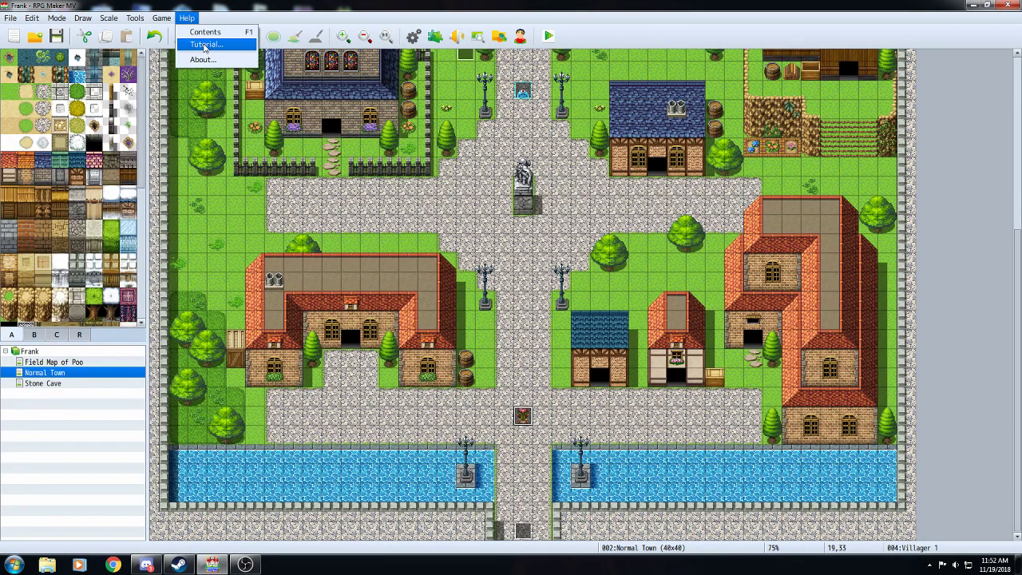
left_click(205, 46)
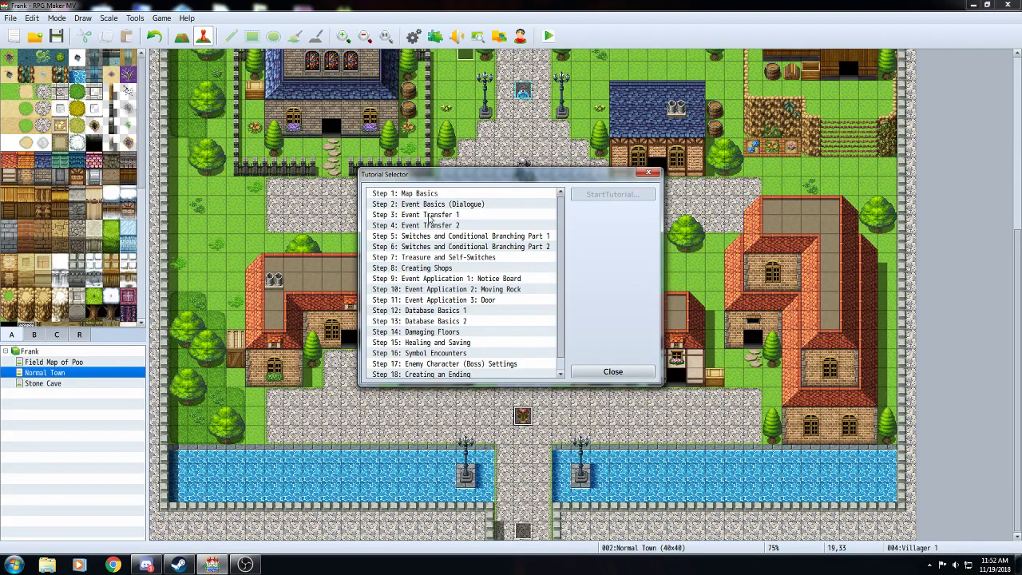
left_click(429, 216)
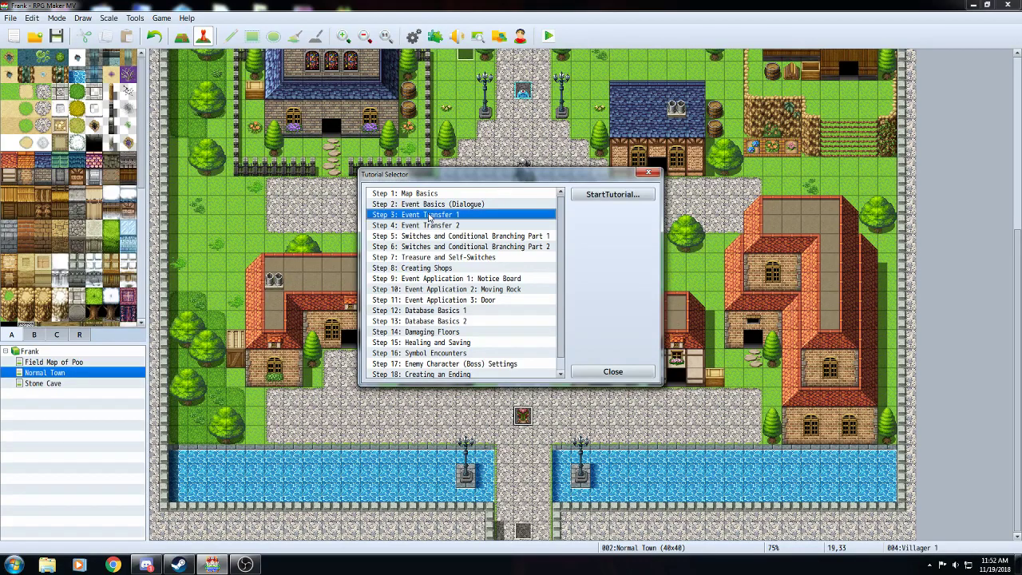
left_click(601, 195)
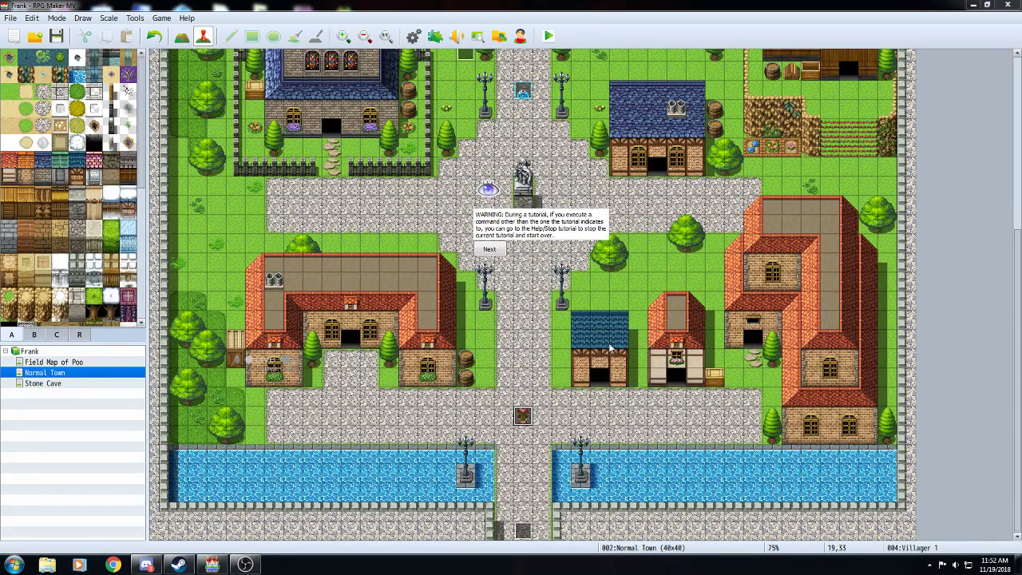
left_click(483, 246)
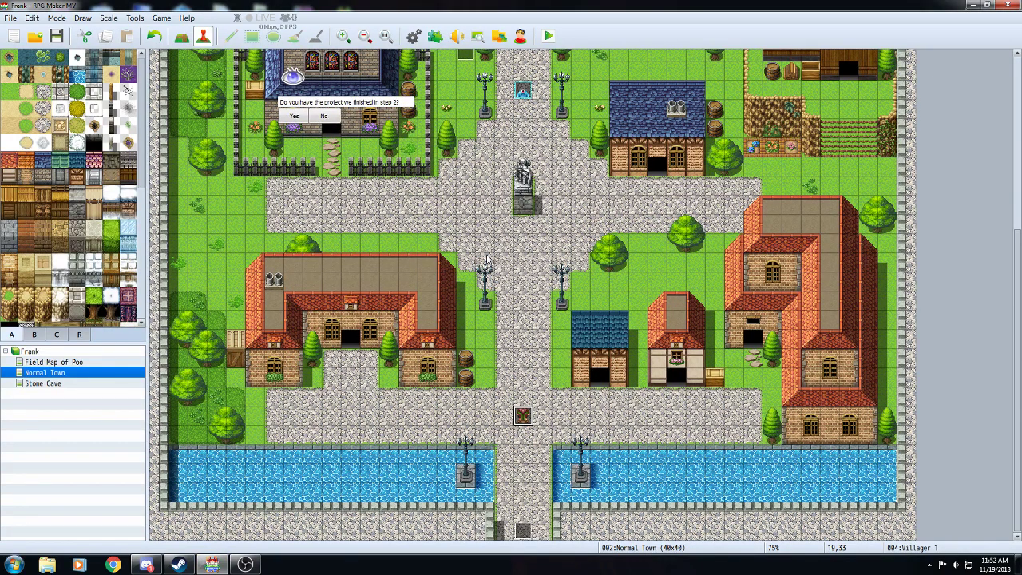
left_click(294, 117)
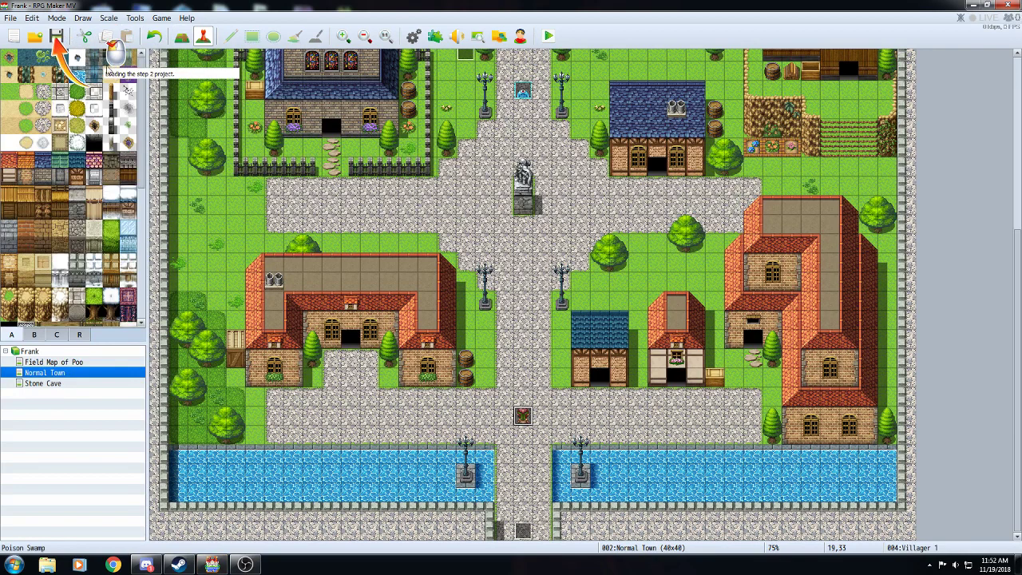
- Open the Game project file from the Live Stream Game folder as the tutorial's step 2 project
left_click(35, 36)
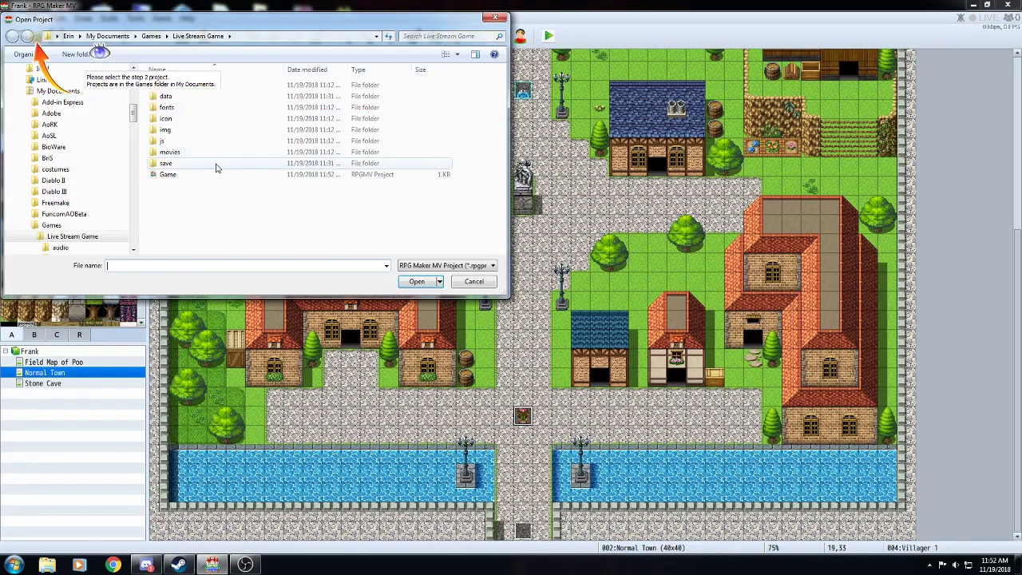
left_click(192, 174)
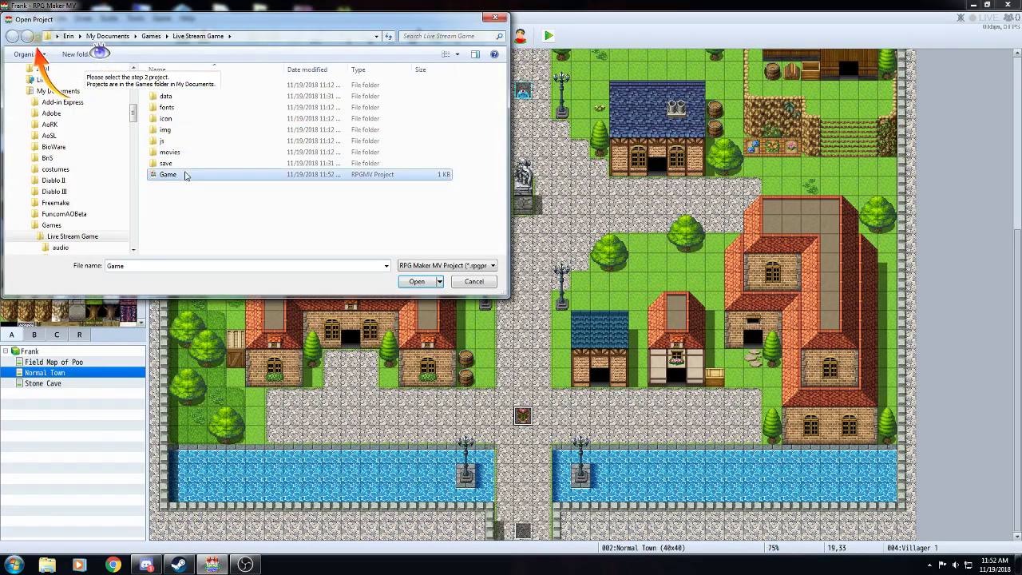
left_click(417, 283)
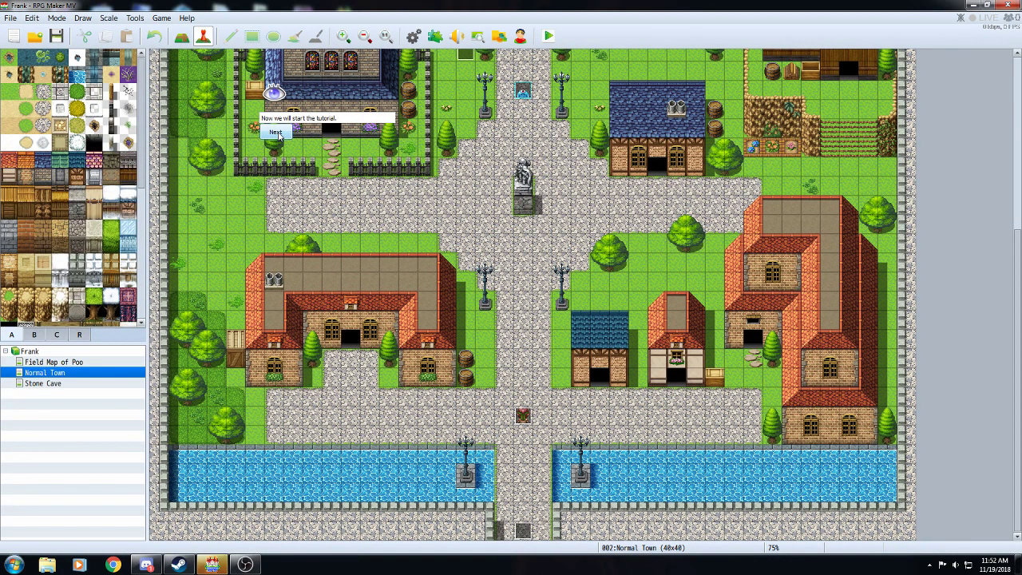
- Read through the tutorial's introduction to moving NPC events and autonomous movement, advancing to the Event Searcher instruction
left_click(277, 134)
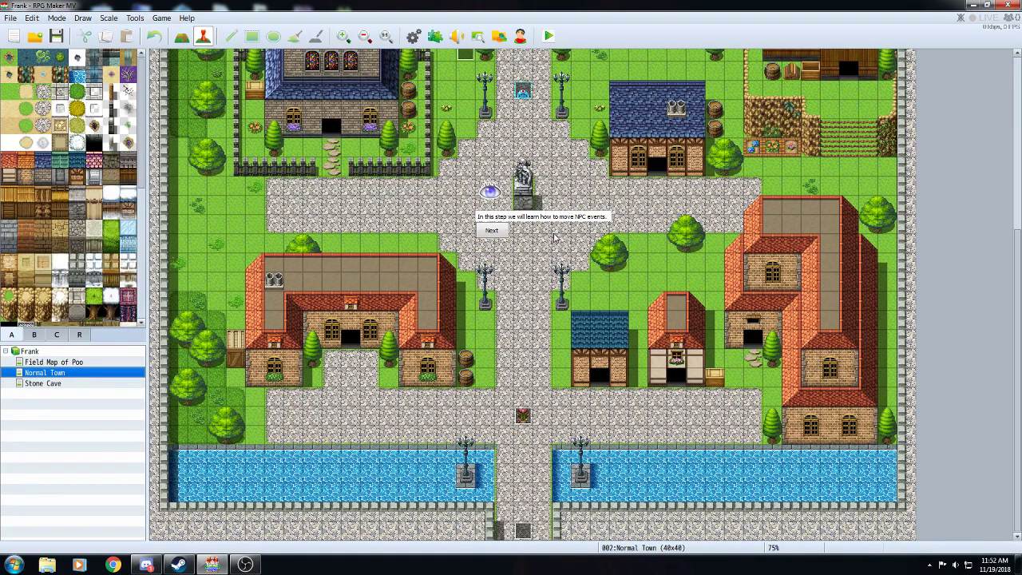
left_click(488, 231)
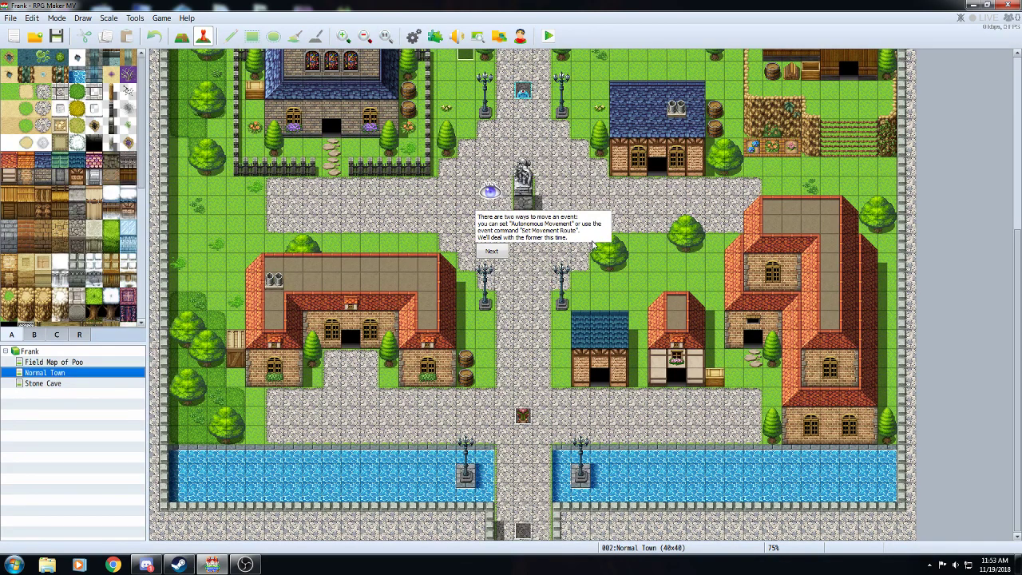
left_click(491, 253)
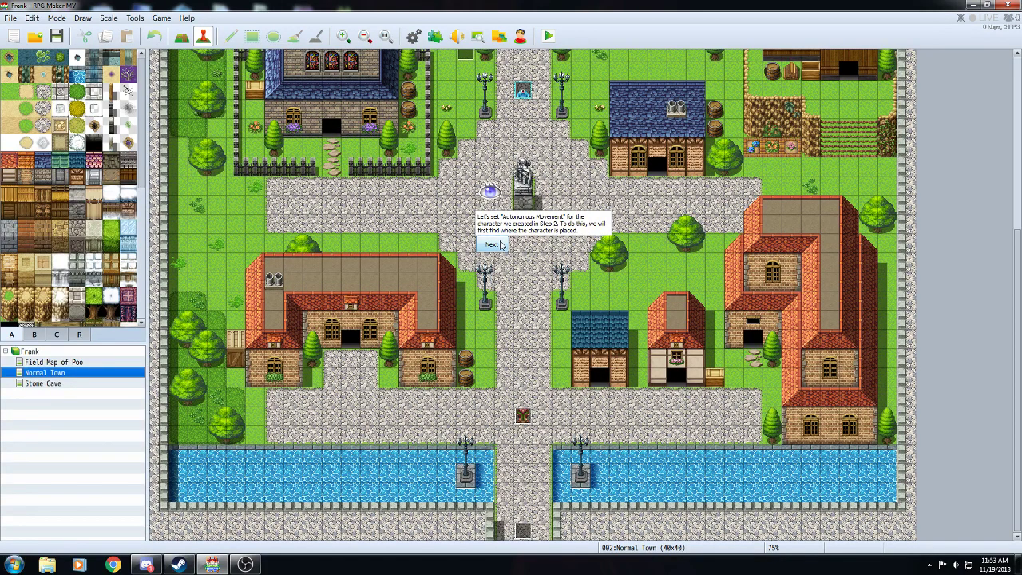
left_click(492, 245)
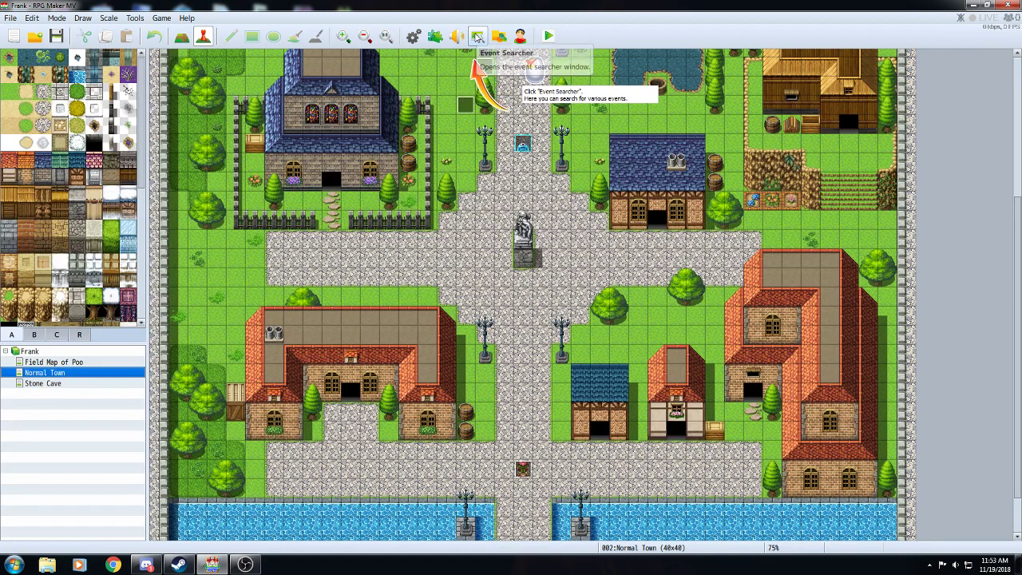
- Search the project by event name for "Villager 1" with the Event Searcher, following the tutorial's instructions
left_click(477, 36)
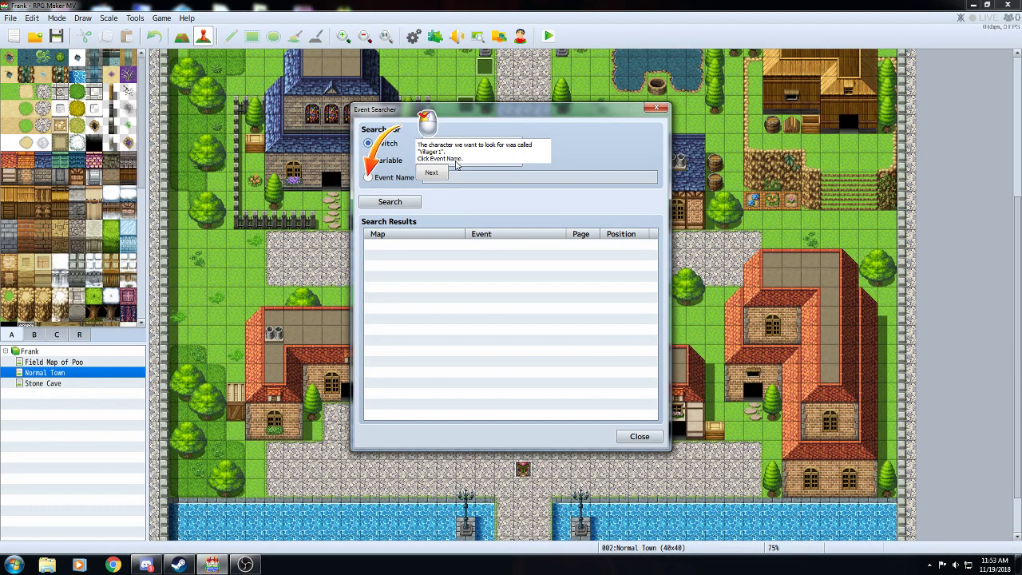
left_click(369, 178)
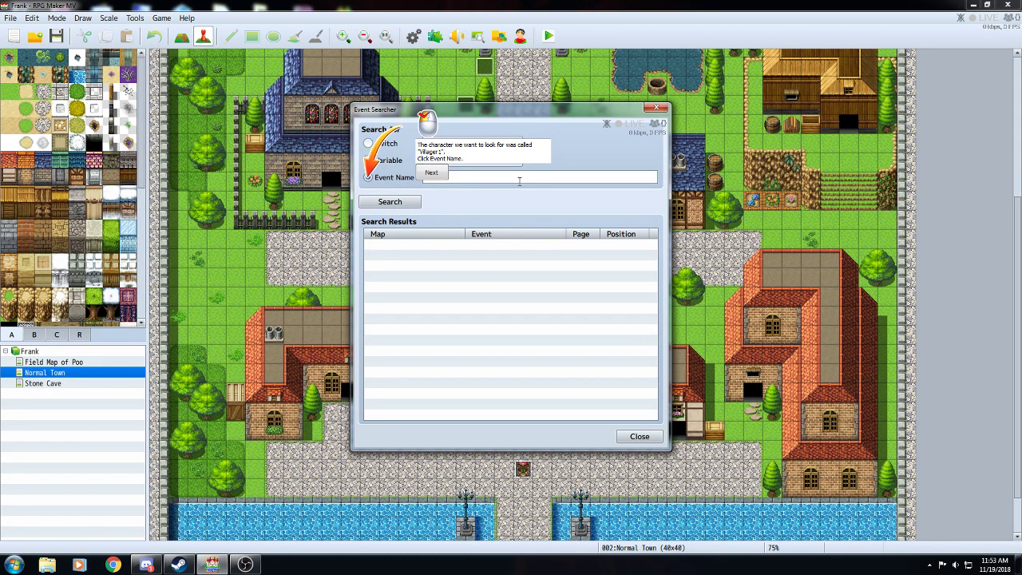
left_click(442, 179)
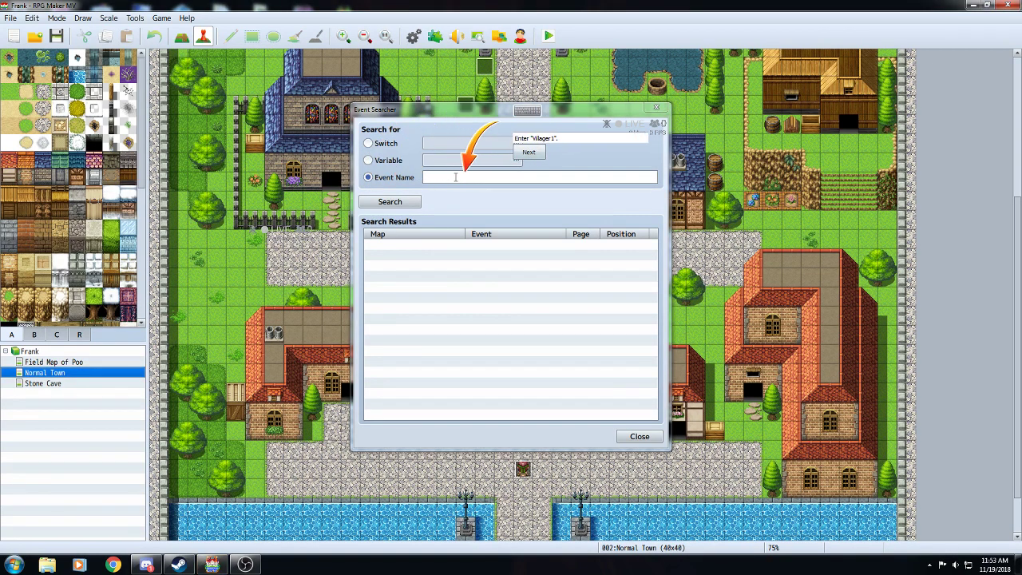
type("Villager")
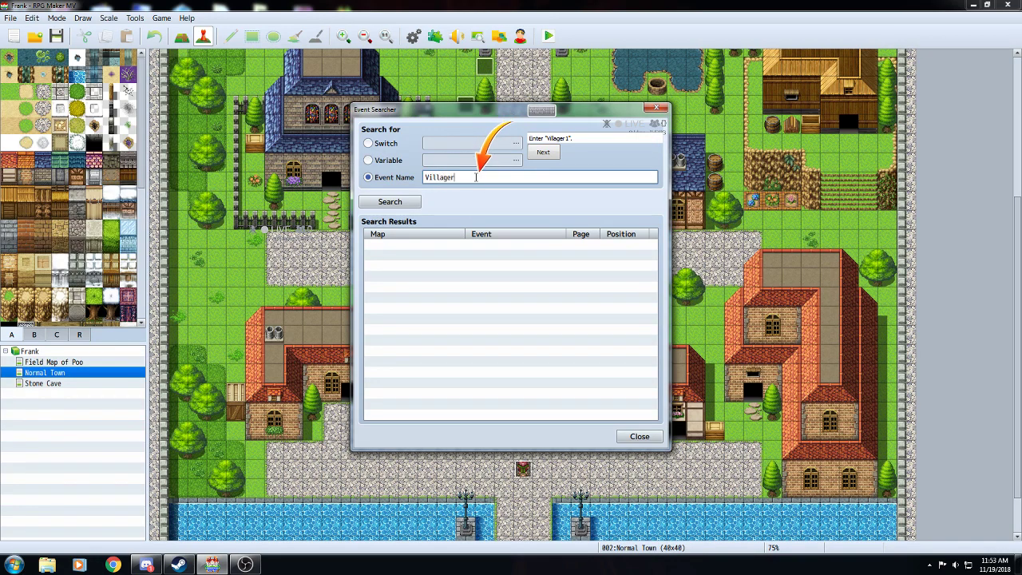
type(" 1")
left_click(543, 151)
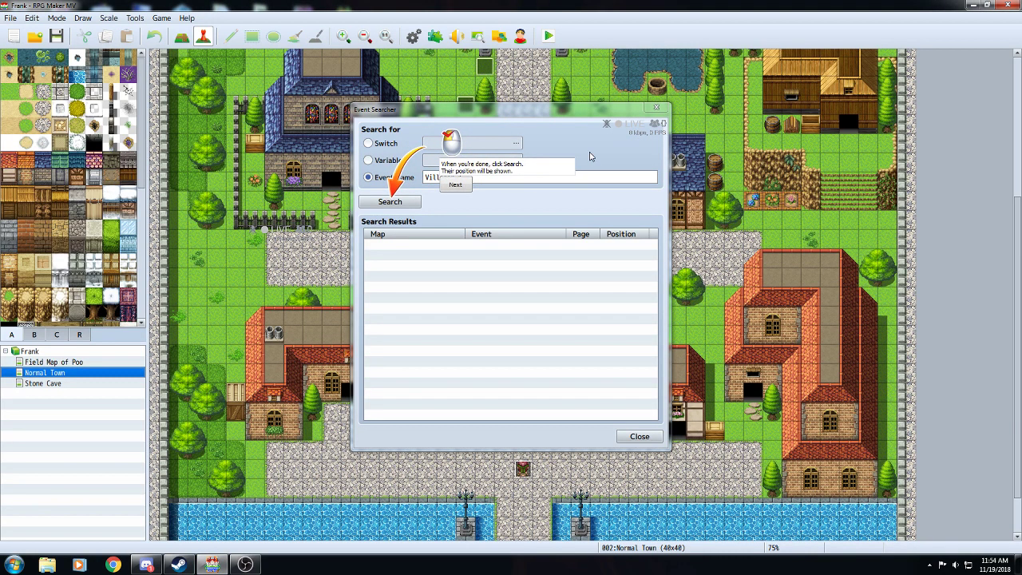
left_click(392, 202)
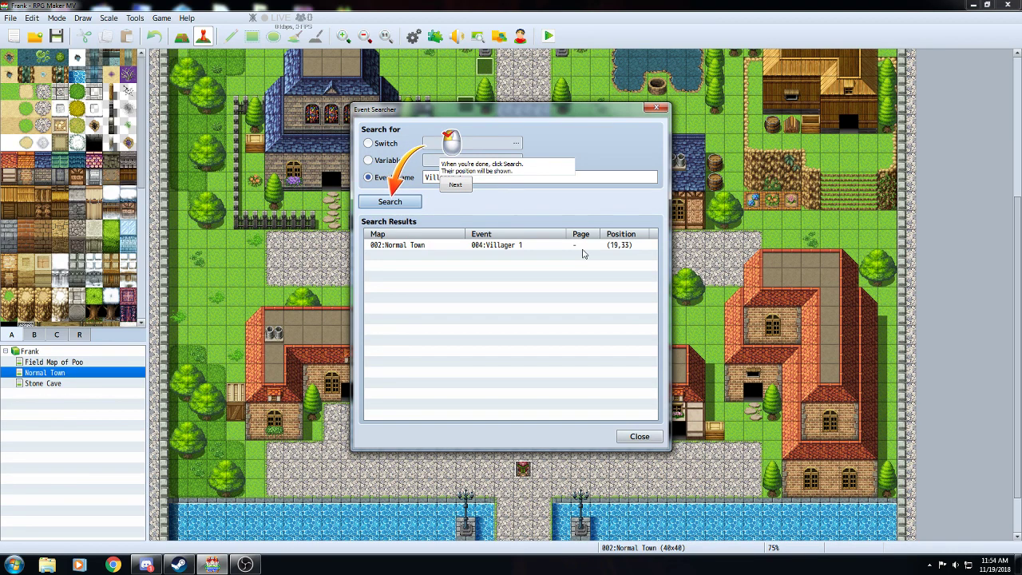
left_click(468, 192)
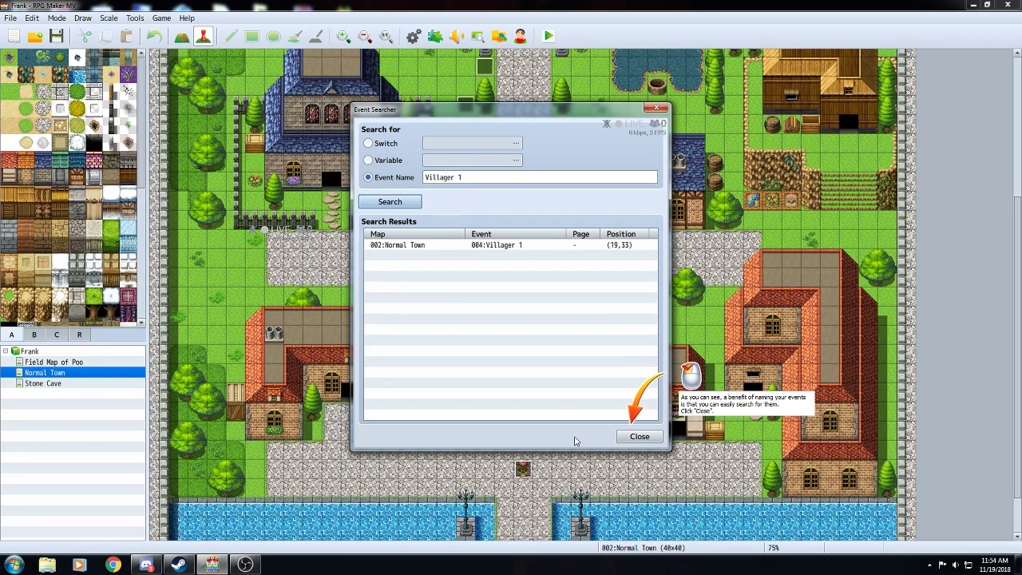
- Set the autonomous movement type of the Villager 1 event at (19,33) to Random and save the project
left_click(642, 438)
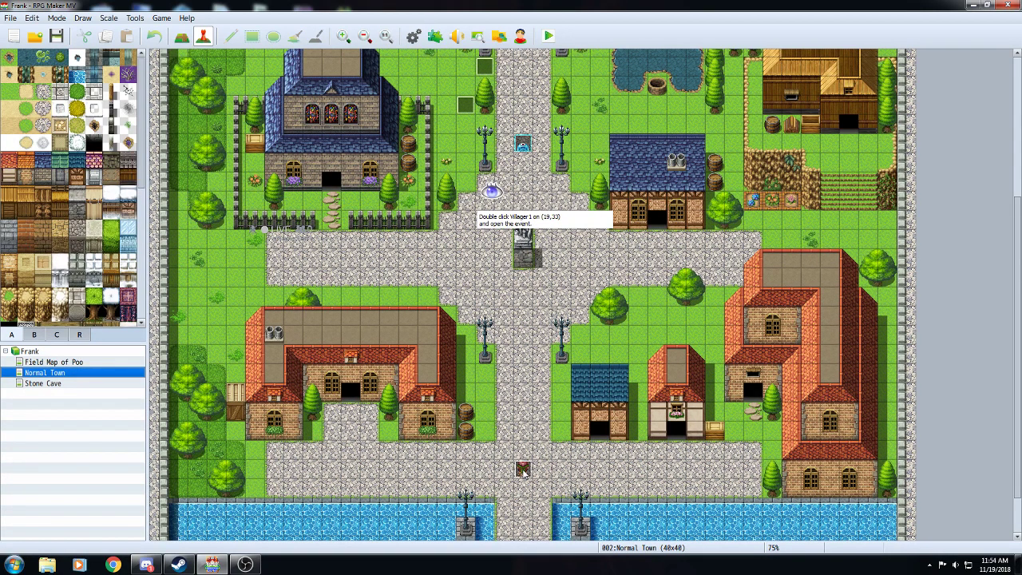
double_click(523, 244)
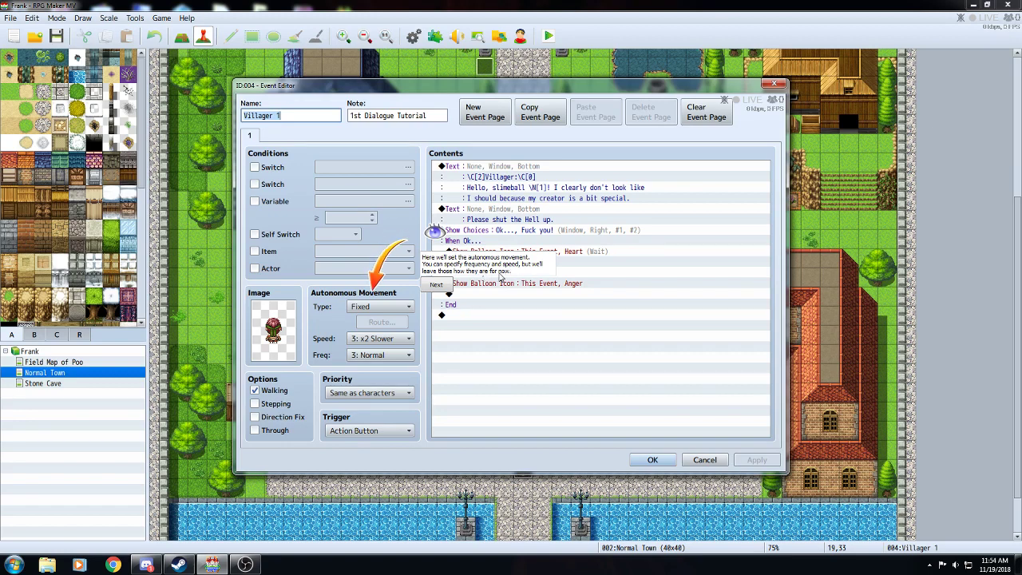
left_click(408, 308)
left_click(408, 308)
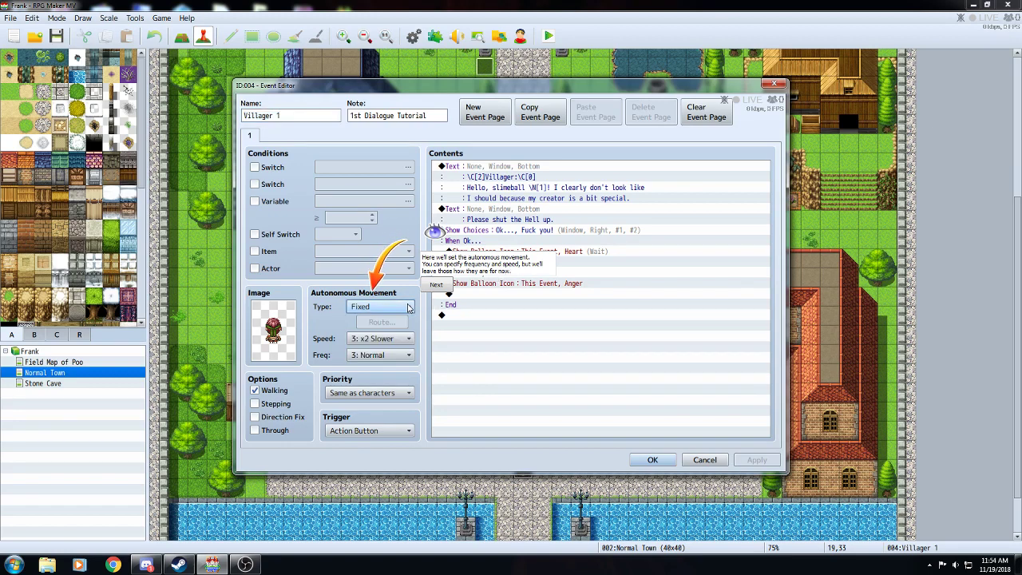
left_click(425, 286)
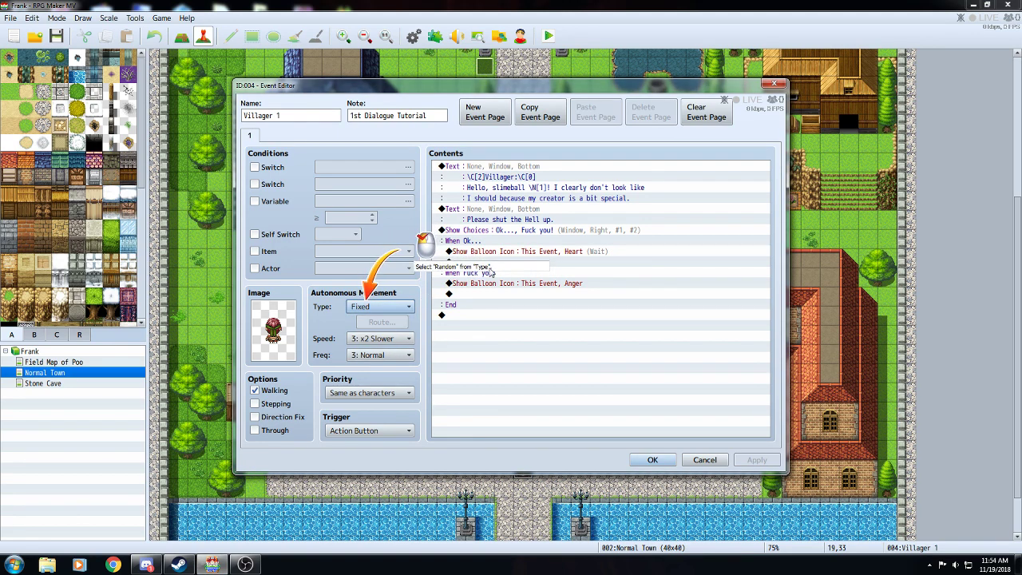
left_click(383, 306)
left_click(390, 337)
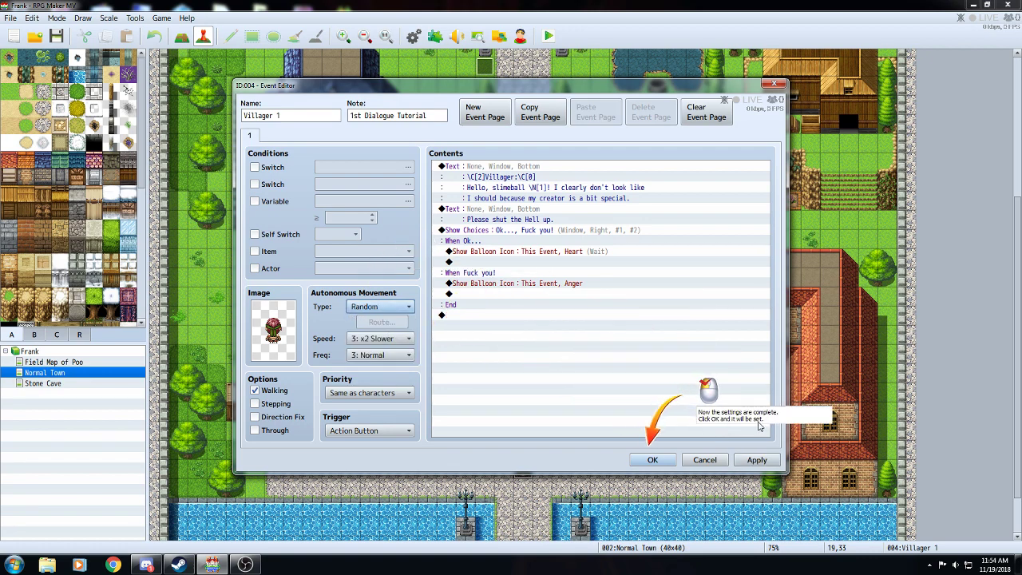
left_click(652, 461)
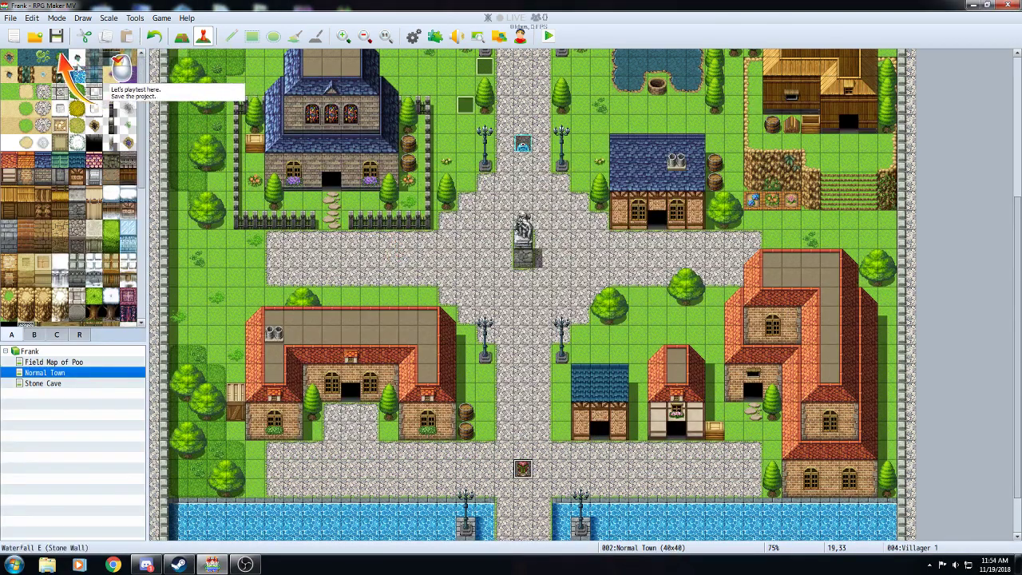
left_click(56, 36)
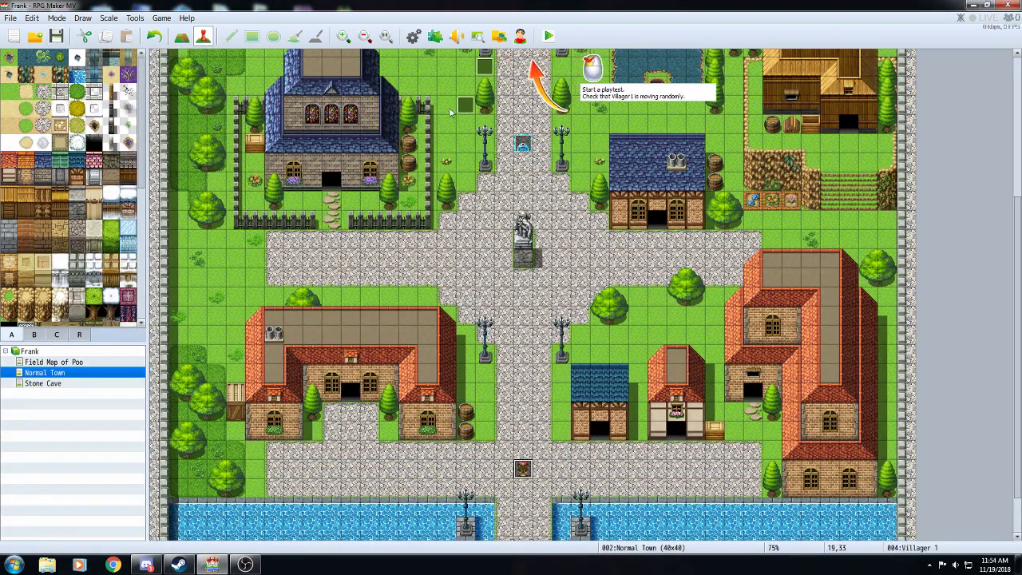
- Playtest a new game, walking the party south through the town to check Villager 1's random movement, and end the playtest
left_click(550, 37)
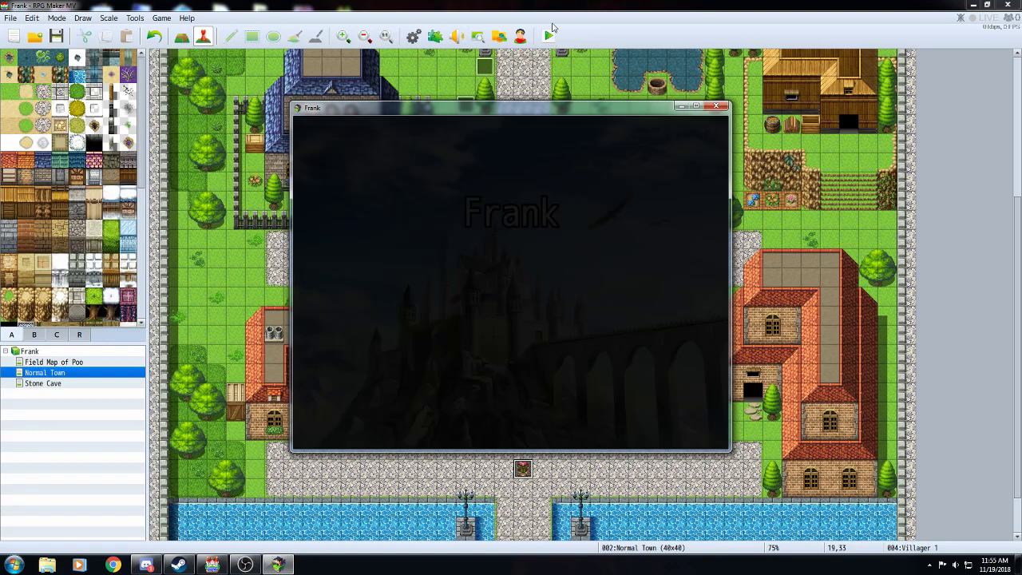
left_click(493, 339)
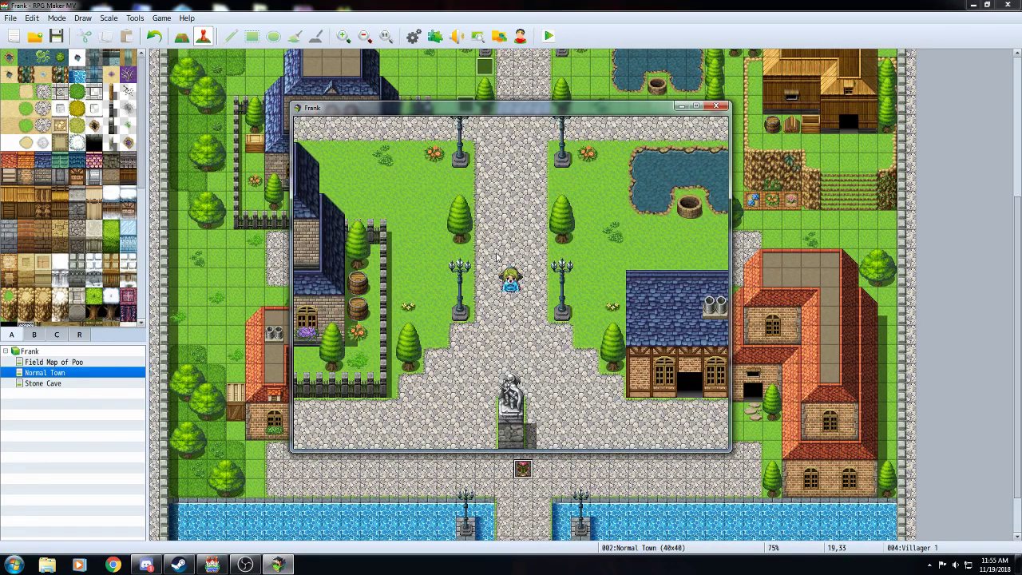
left_click_drag(532, 354, 509, 351)
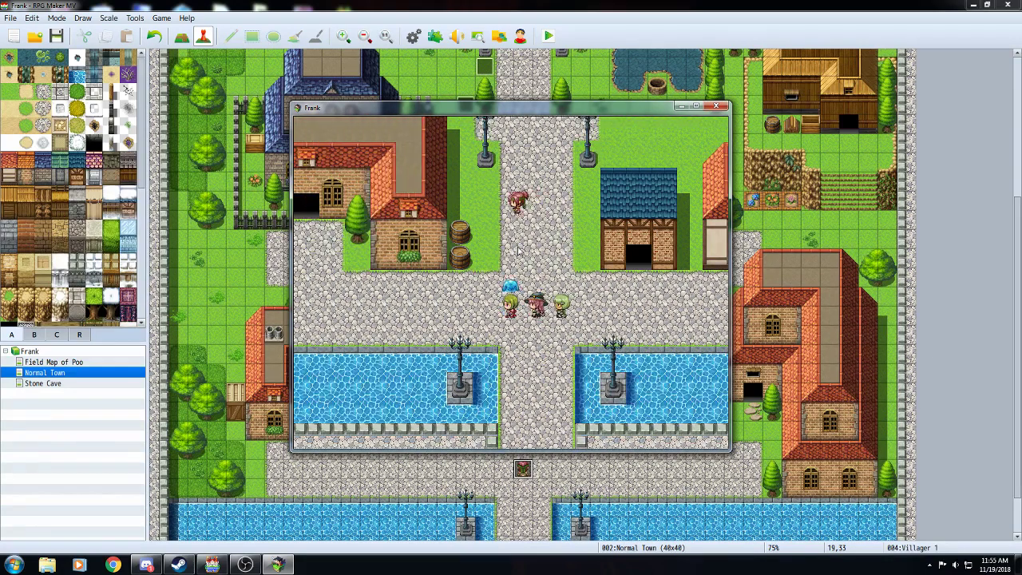
key("Up")
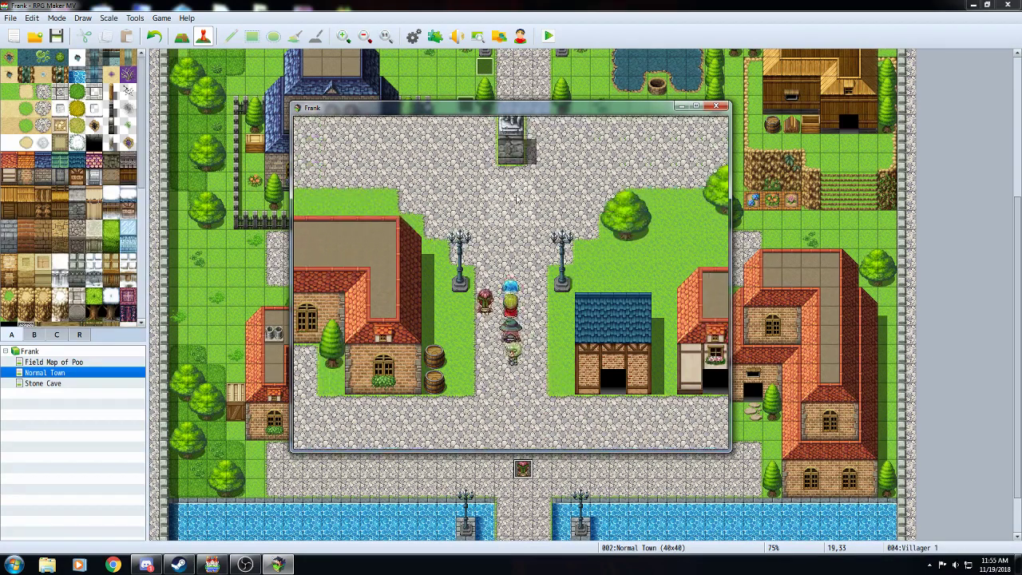
key("Down")
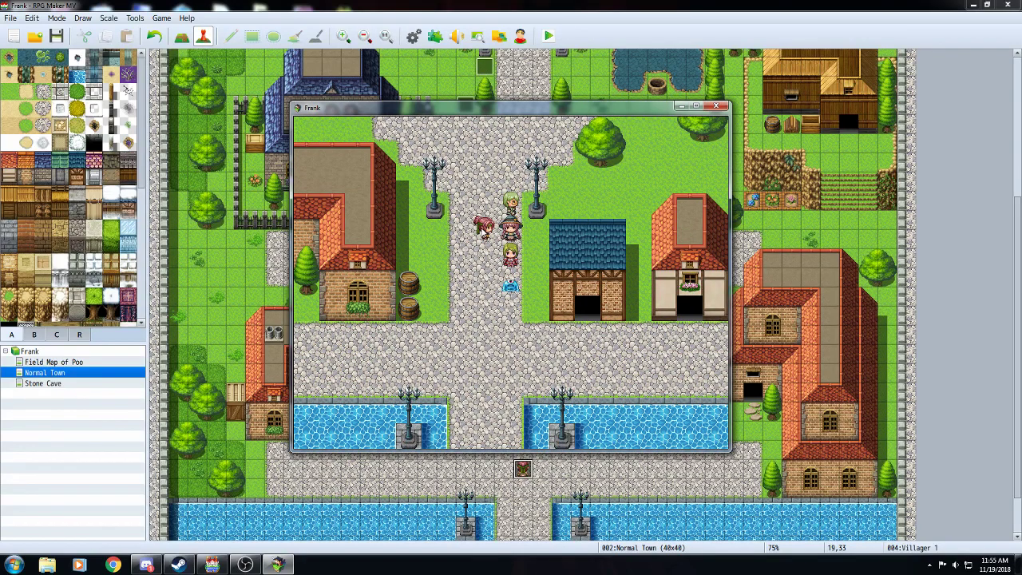
left_click(536, 302)
left_click(536, 304)
left_click(523, 423)
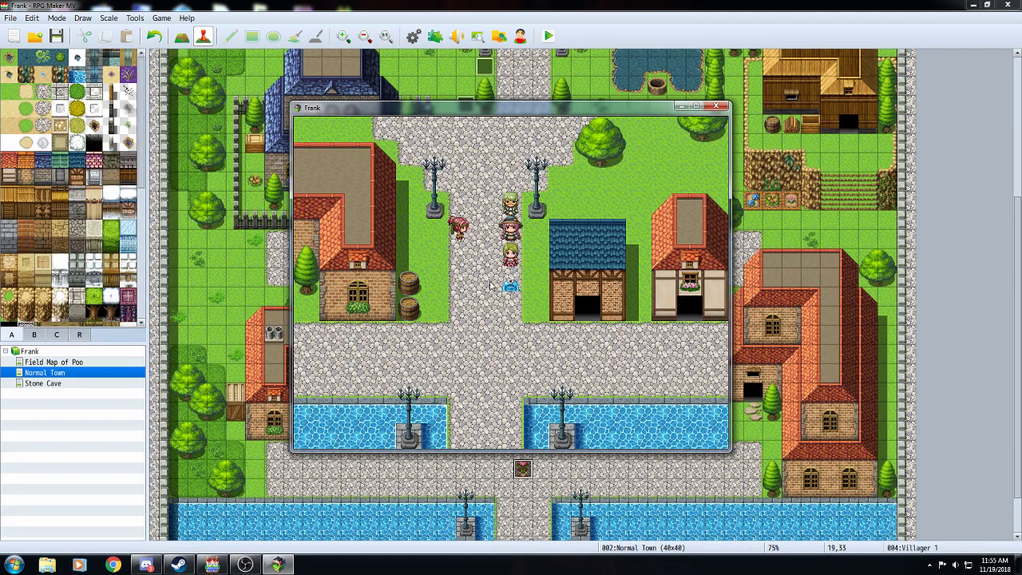
key("alt+F4")
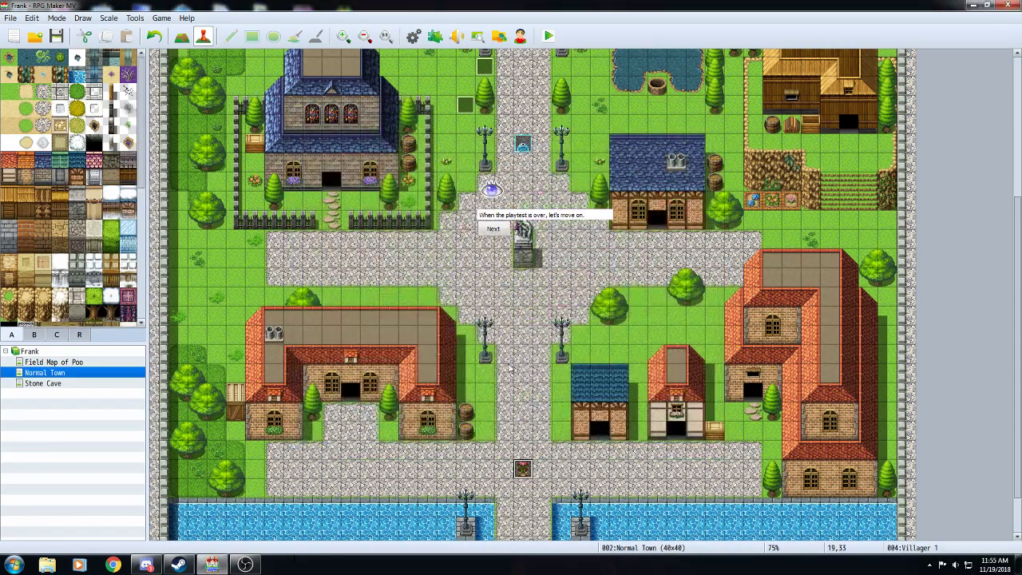
- Continue the tutorial and create a new event just below the town-center statue at (19,23)
left_click(493, 230)
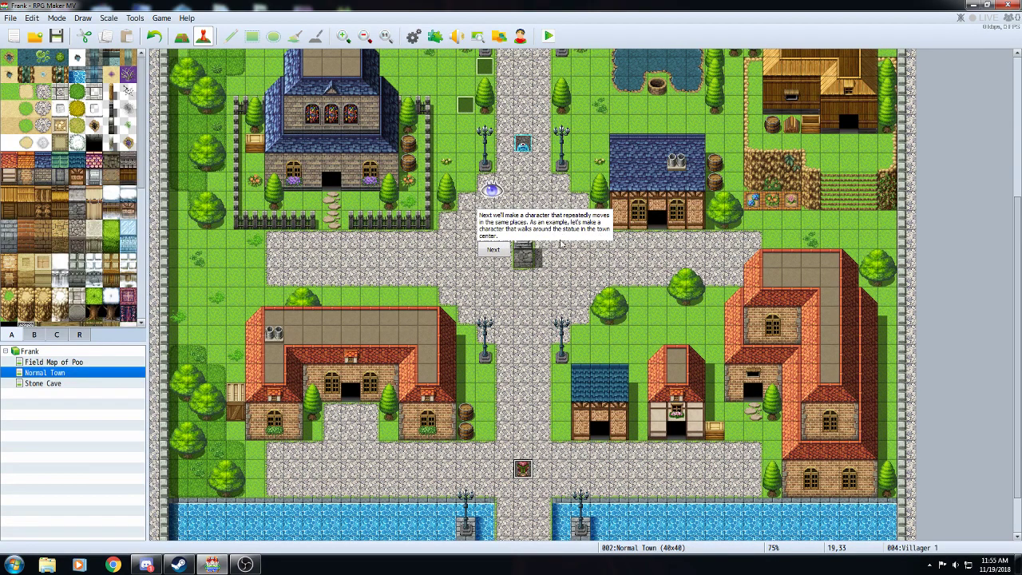
left_click(483, 252)
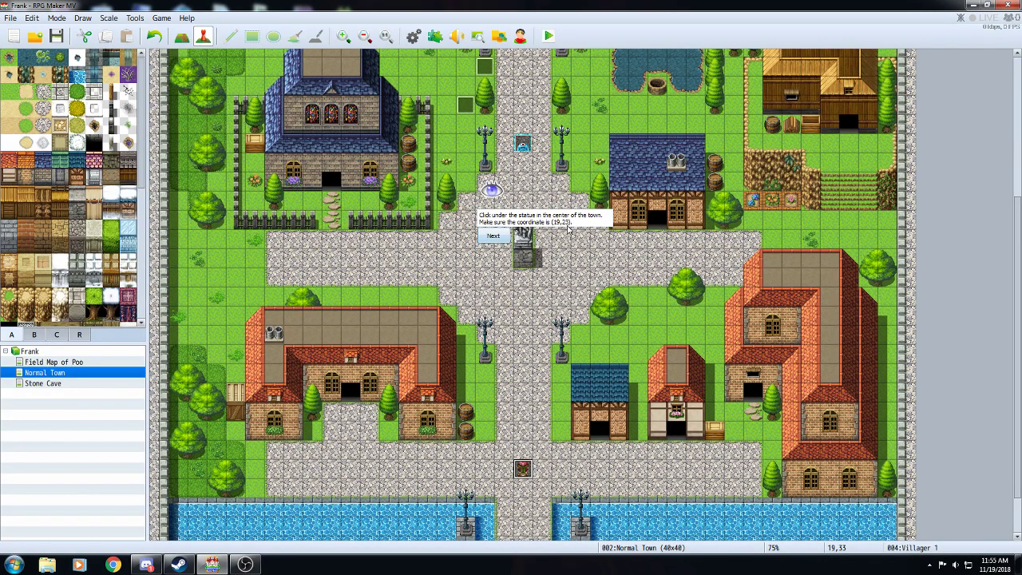
left_click(528, 282)
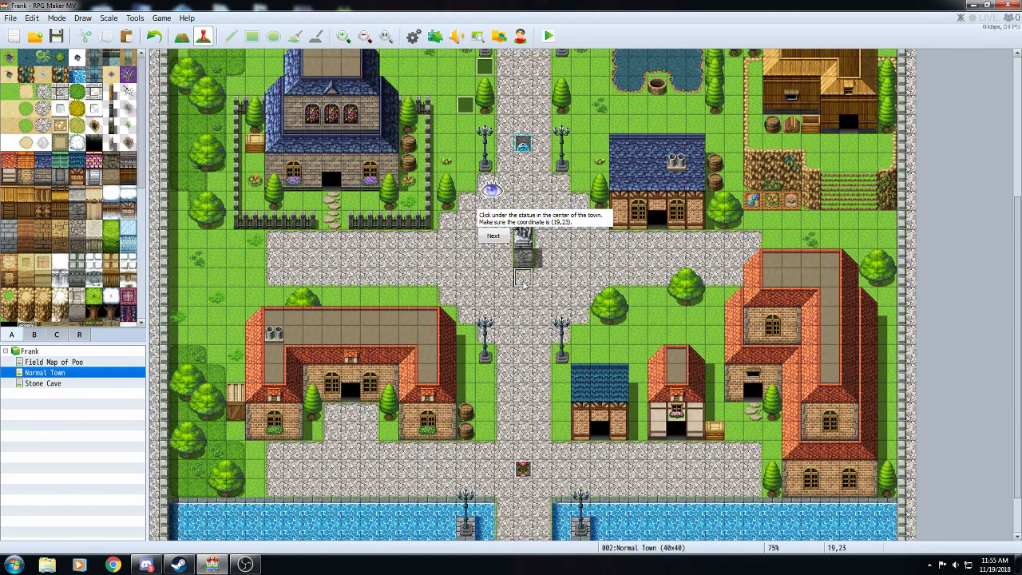
left_click(498, 237)
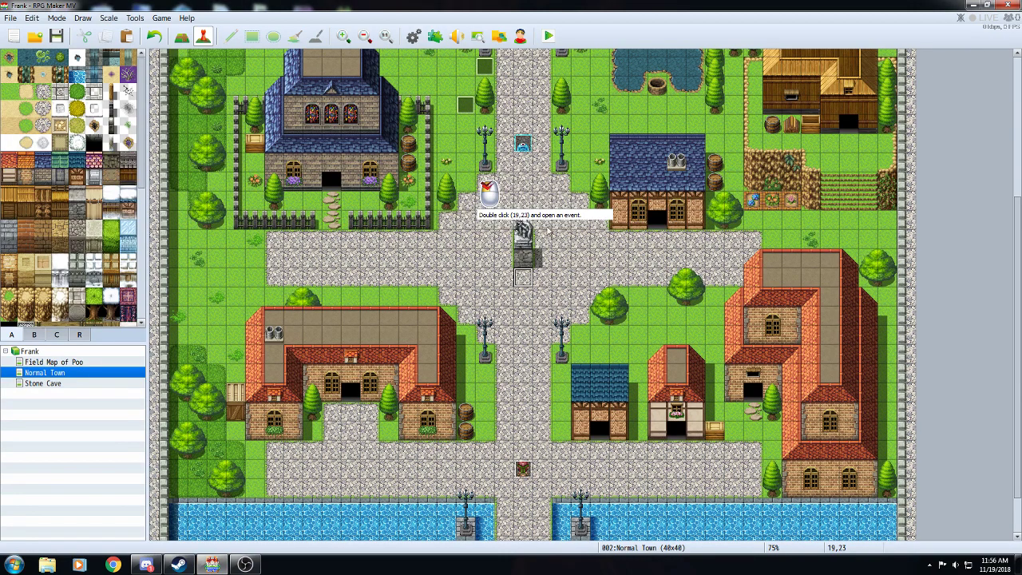
double_click(523, 280)
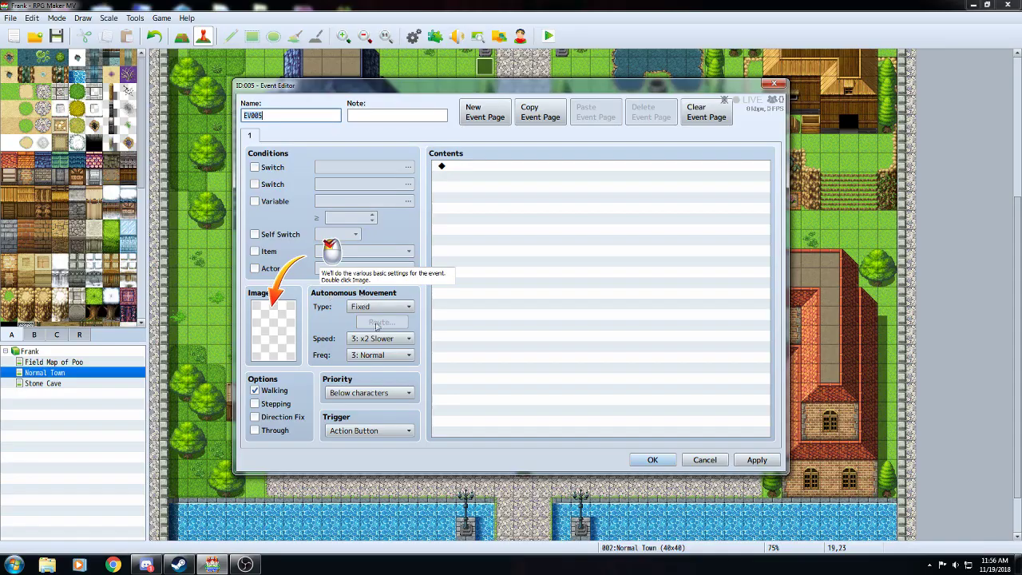
- Give the new event the right-facing image of the purple-haired woman at the bottom right of the Actor2 sheet
double_click(269, 319)
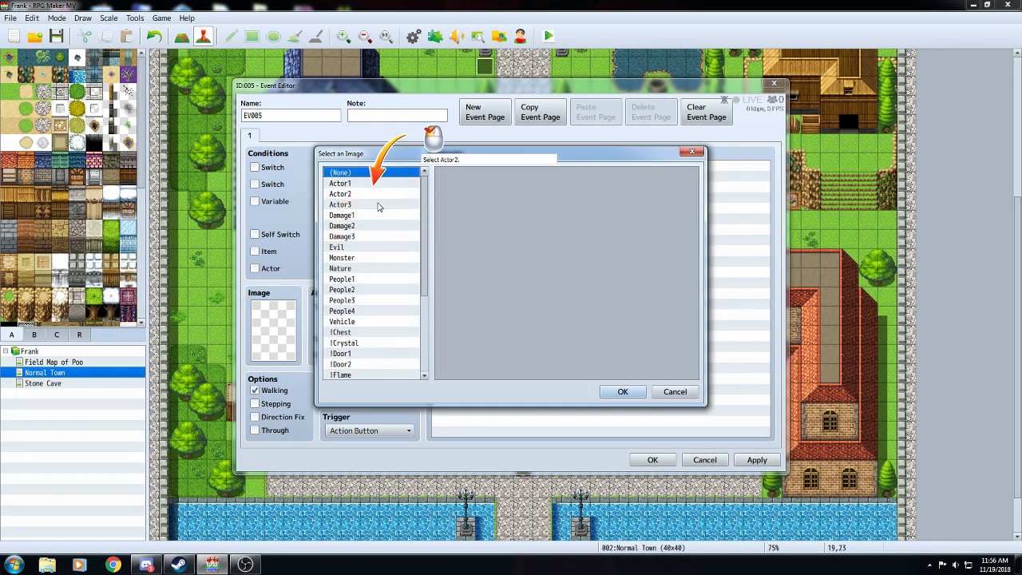
left_click(373, 194)
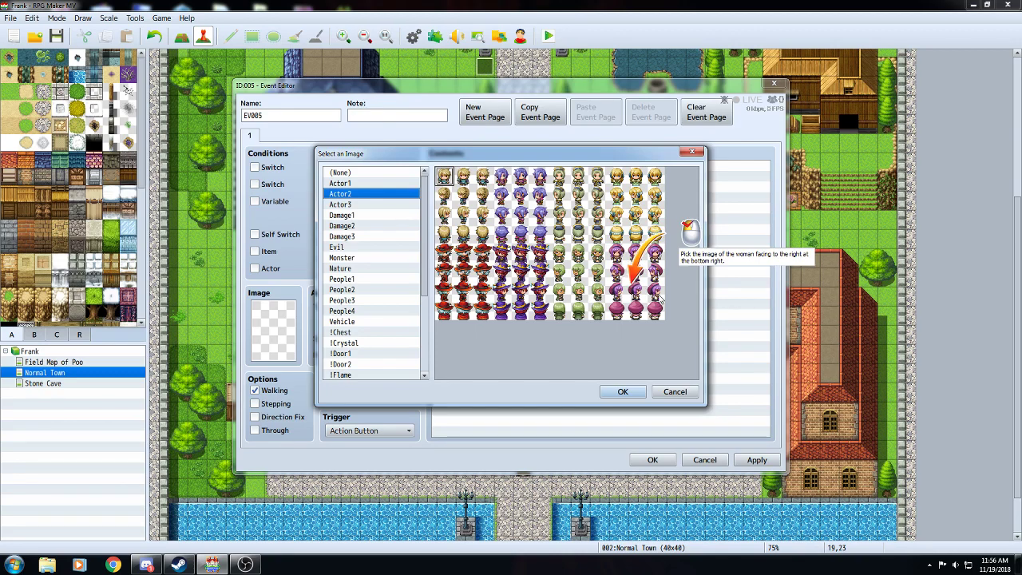
left_click(658, 296)
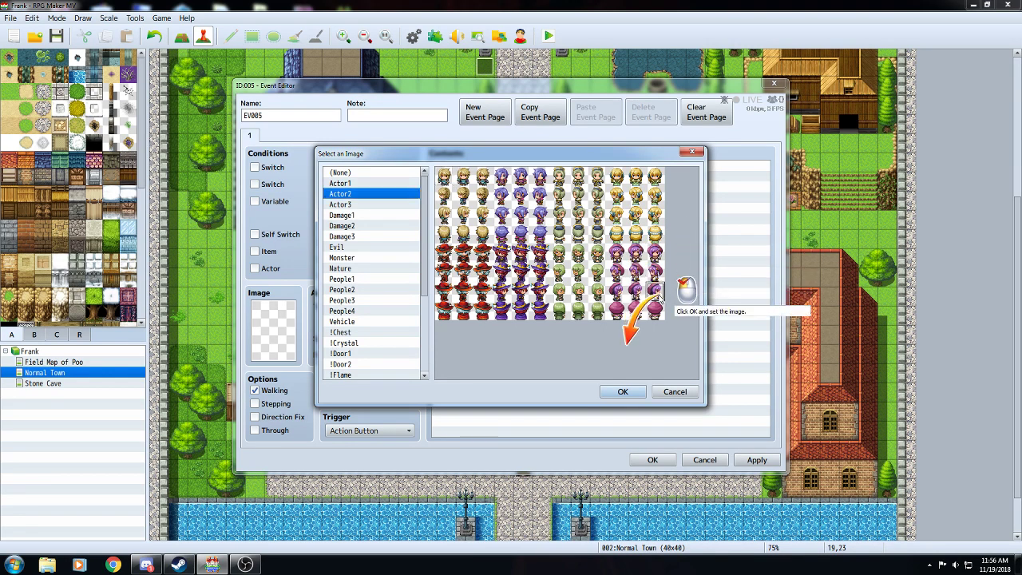
left_click(624, 391)
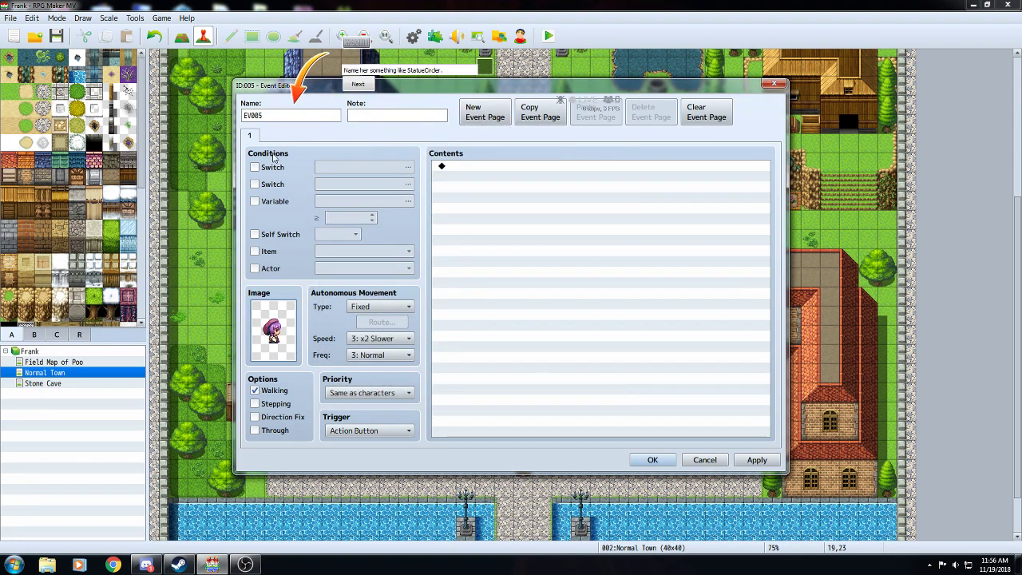
- Name the new event StatueCircler and advance the tutorial to its contents instruction
double_click(289, 114)
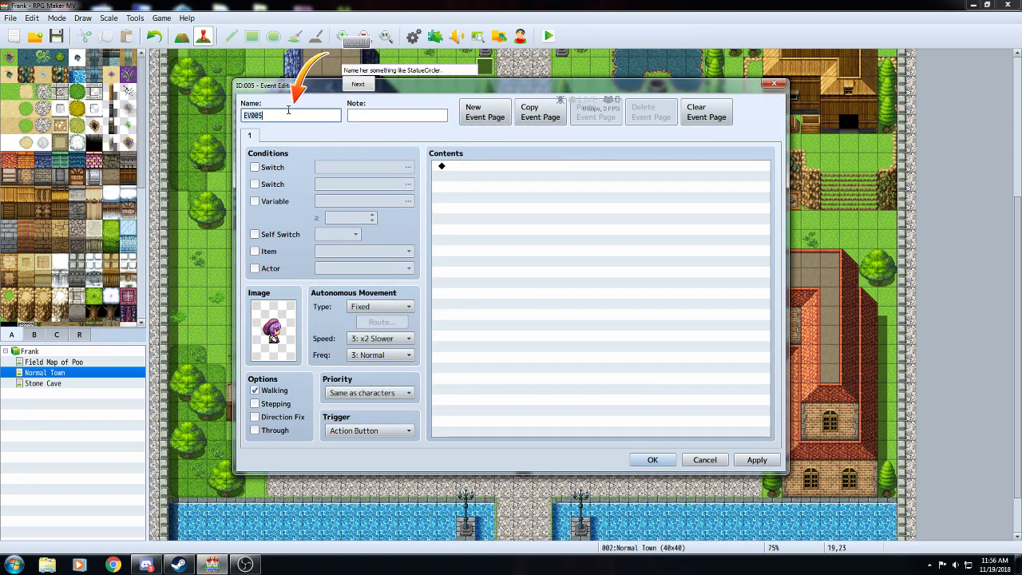
type("Stu")
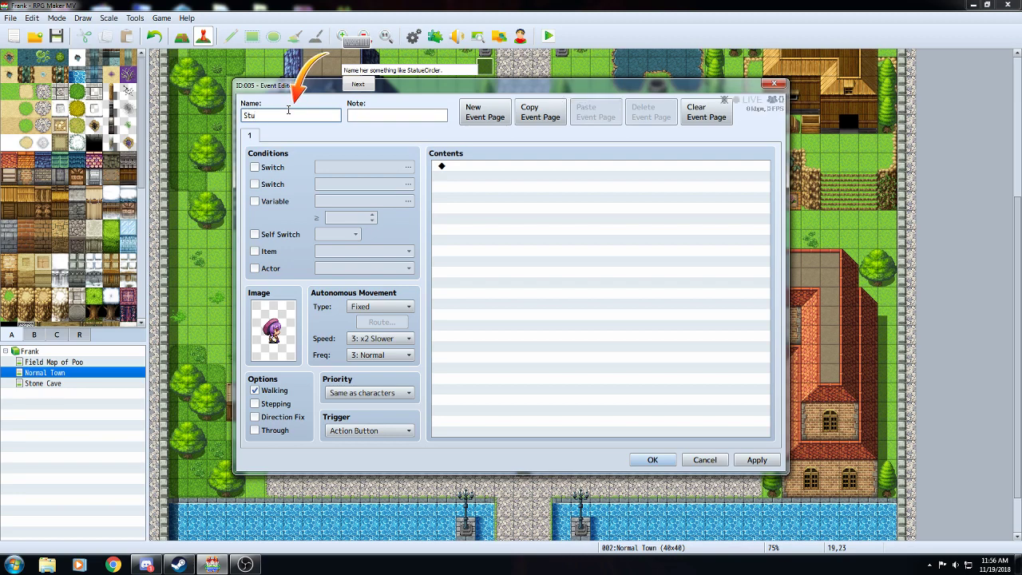
type("tueCircler")
left_click(356, 84)
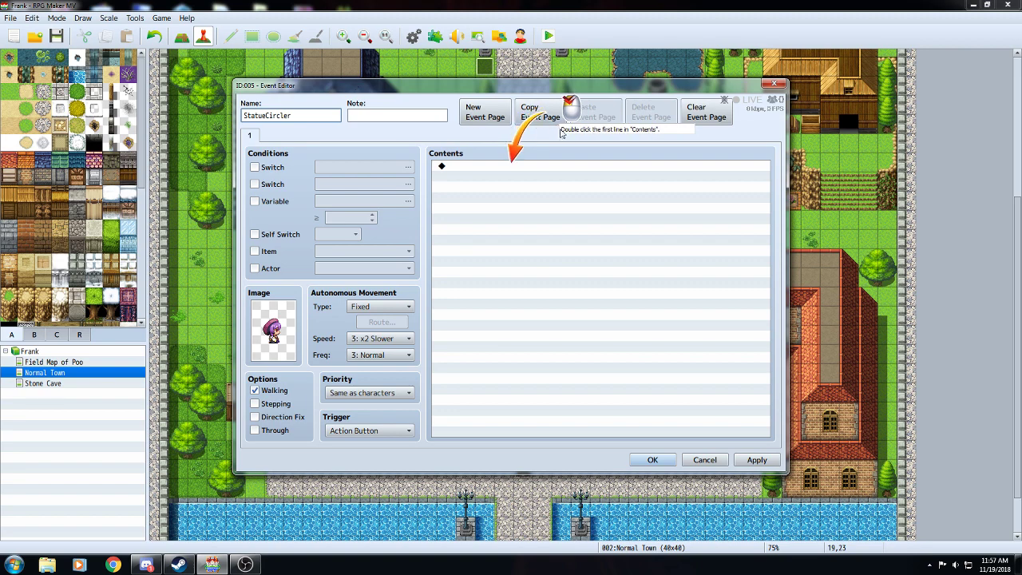
- Add a Show Text command reading "I'm cicling the statue. Because I'm nuts..." to StatueCircler and continue to the tutorial's movement speed instruction
left_click(583, 168)
double_click(584, 169)
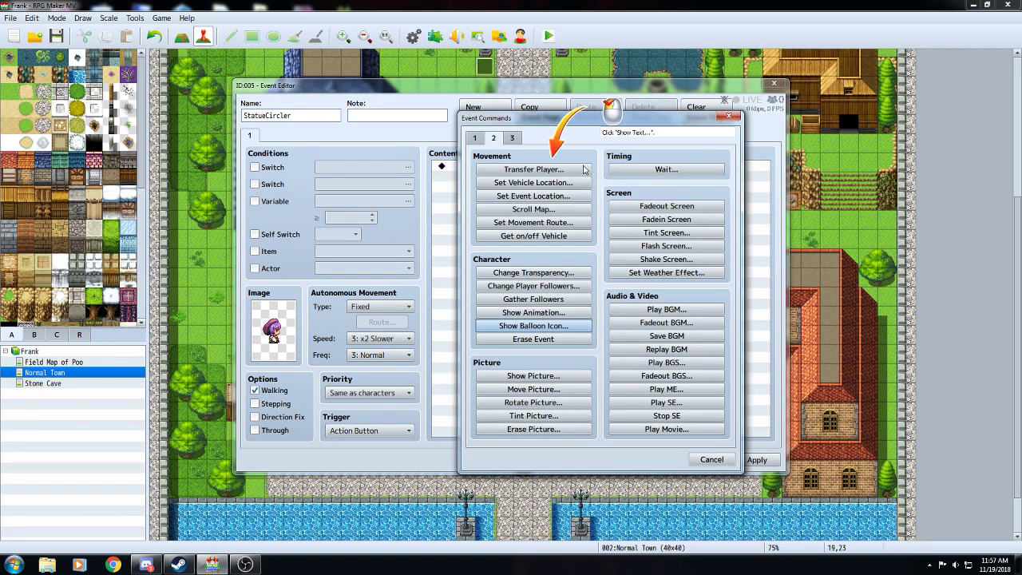
left_click(483, 141)
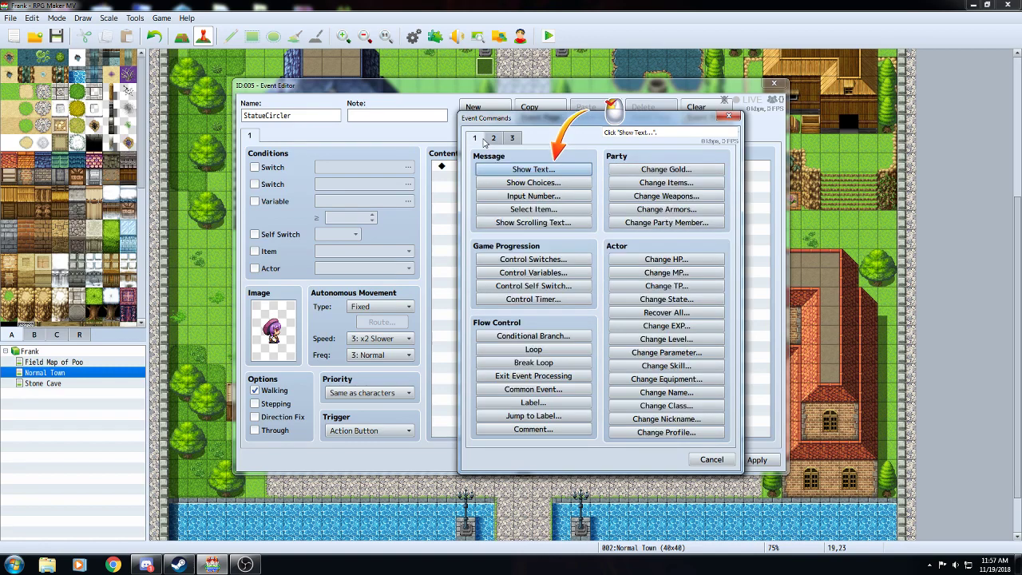
left_click(527, 169)
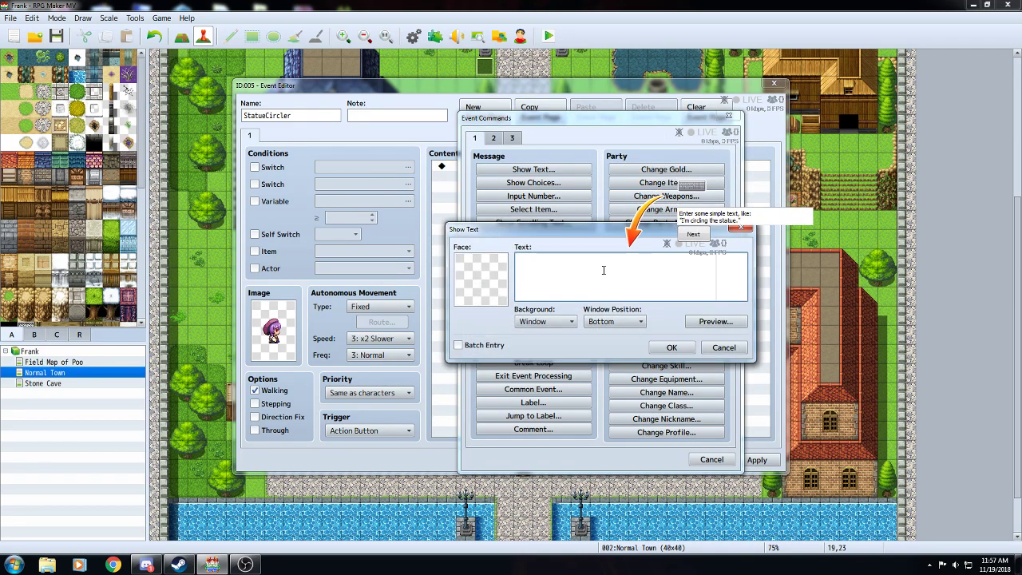
type("I'm cicling the statue. Because I'm nut")
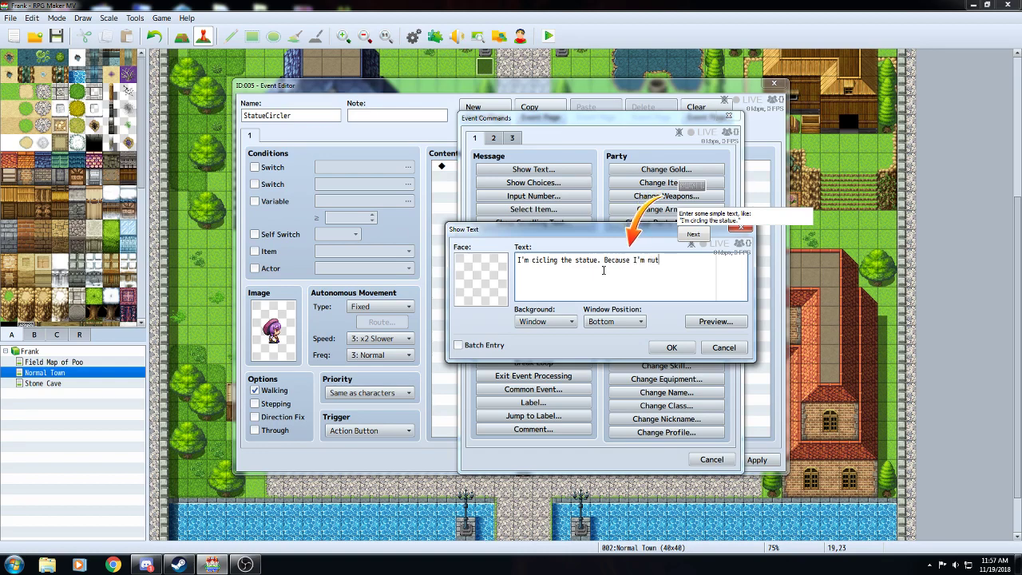
type(".")
right_click(603, 270)
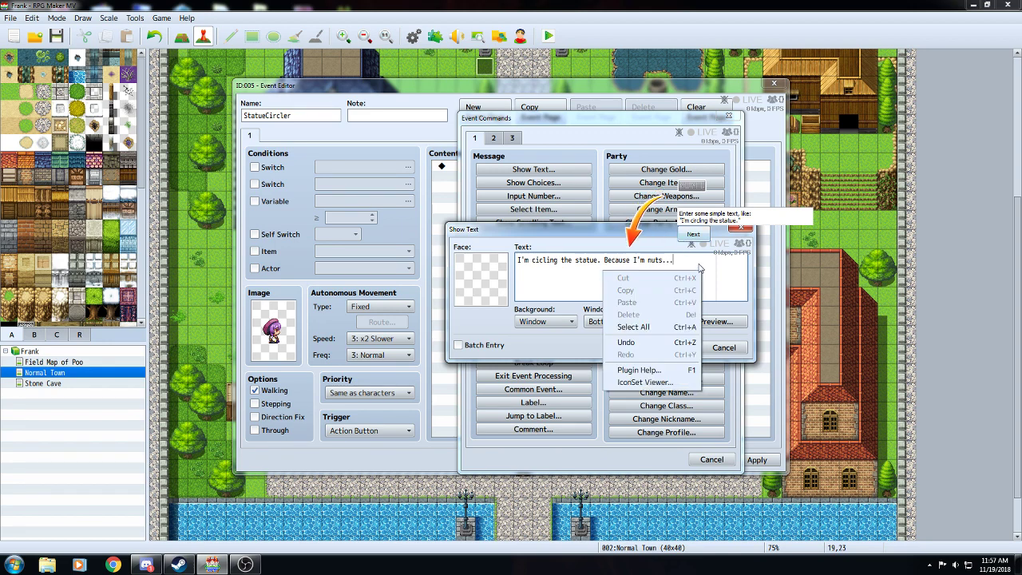
left_click(699, 263)
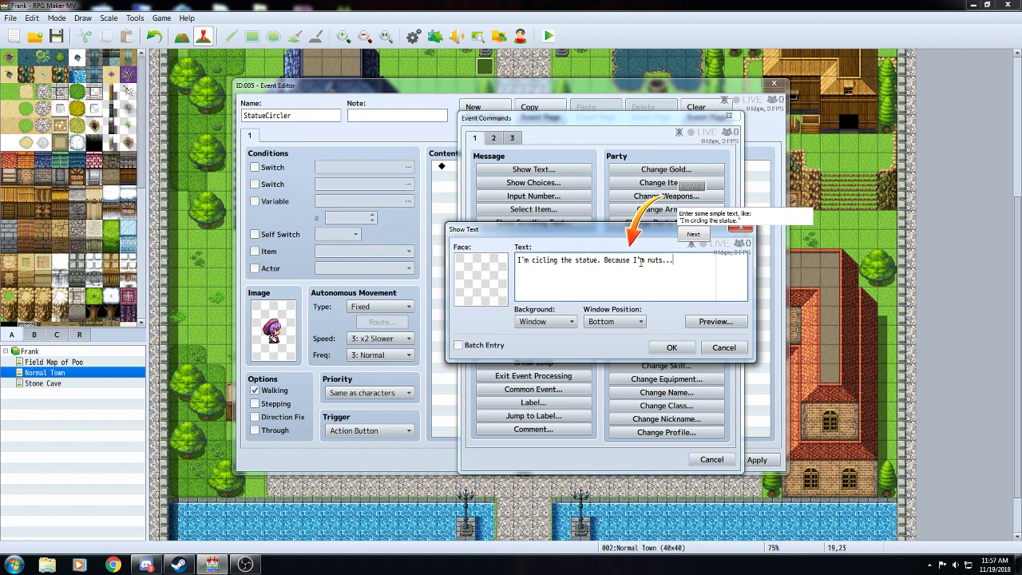
left_click(694, 234)
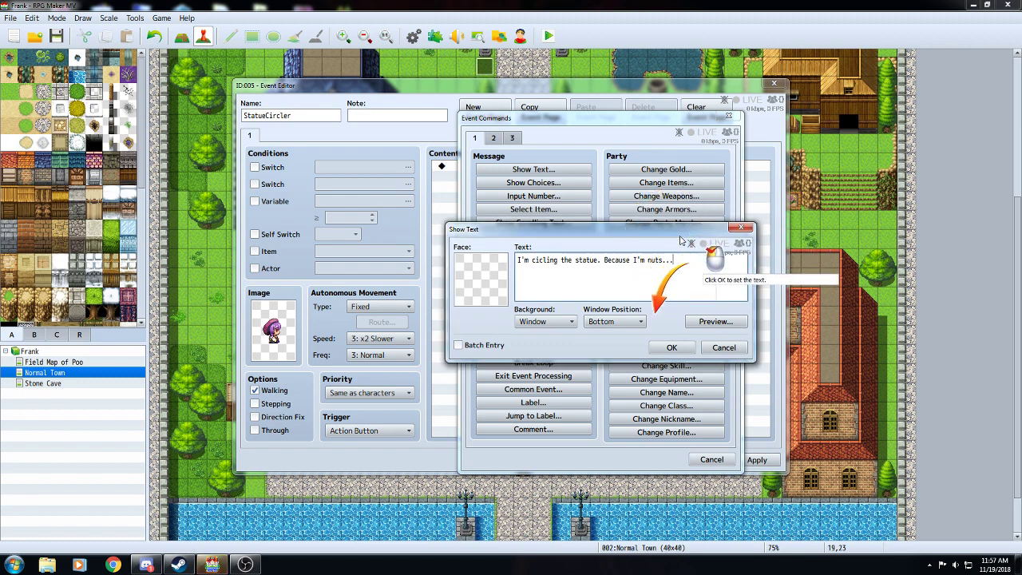
left_click(671, 347)
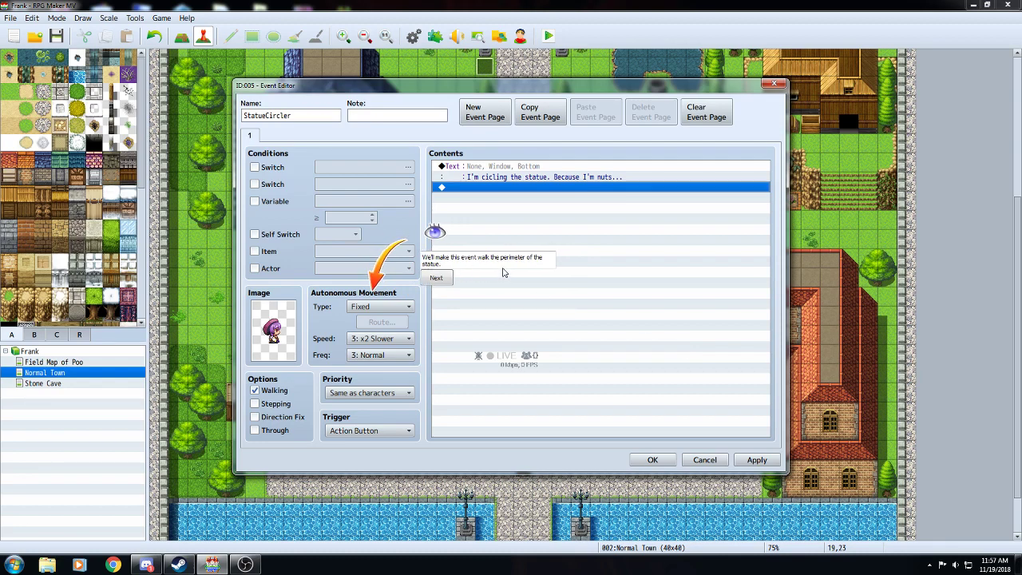
left_click(436, 279)
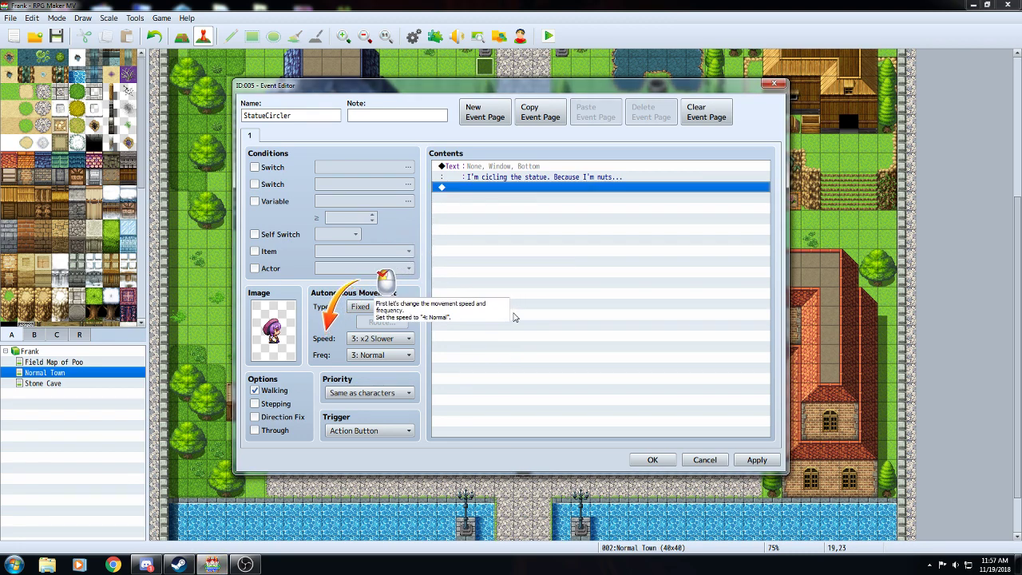
- Set StatueCircler's autonomous movement speed to 4: Normal and its frequency to 5: Highest
left_click(401, 342)
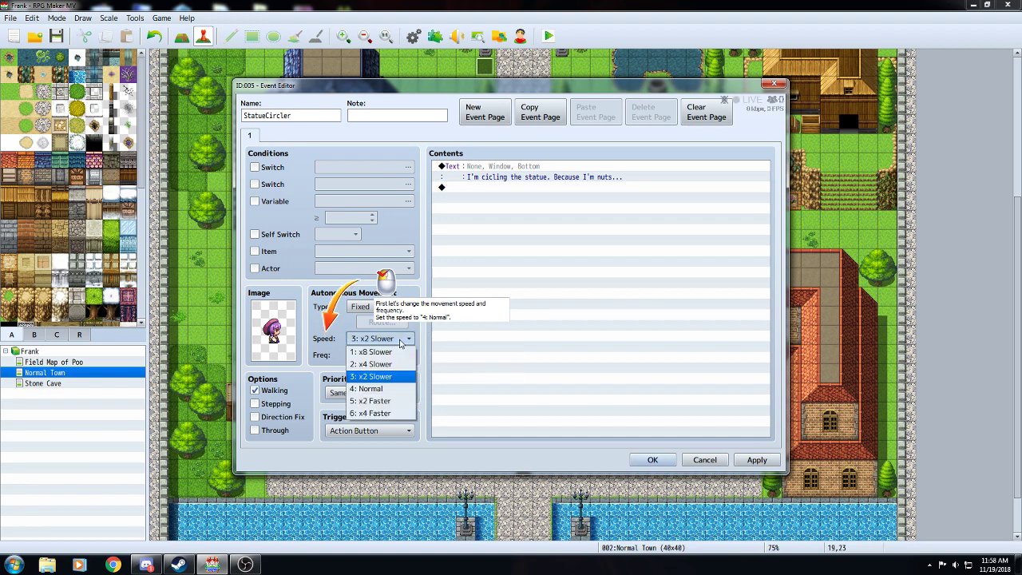
left_click(387, 392)
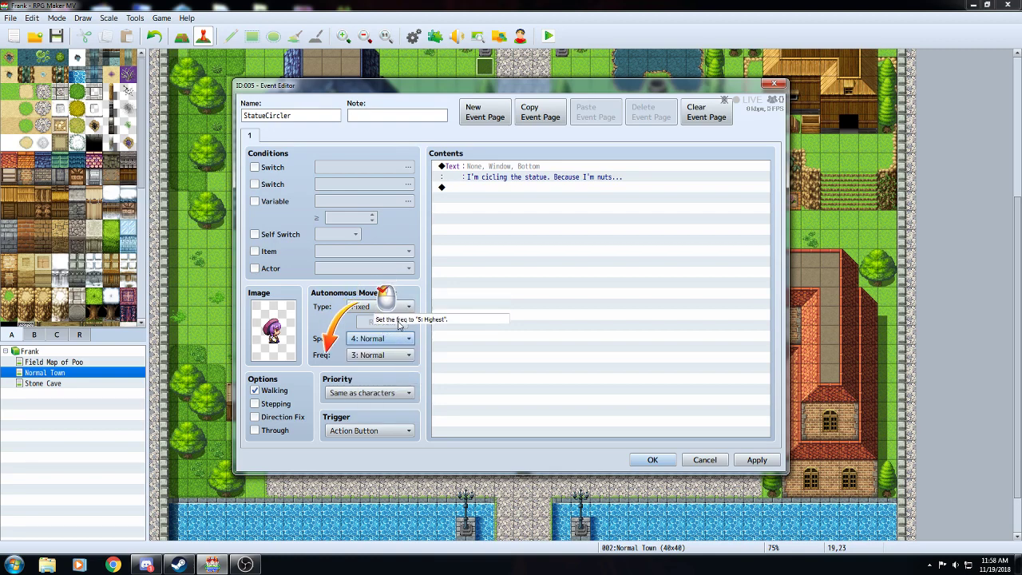
left_click(405, 357)
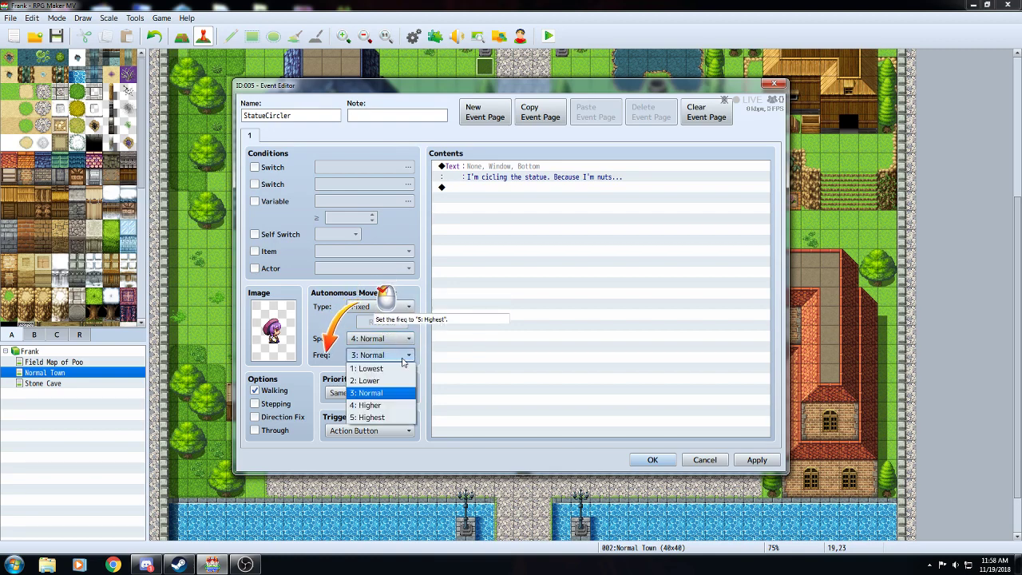
left_click(395, 417)
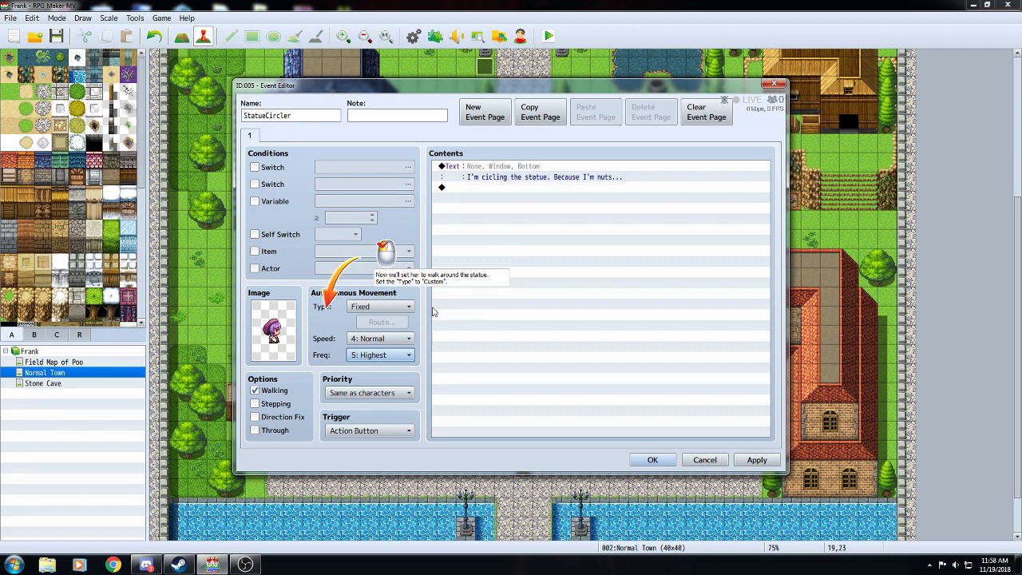
- Set StatueCircler's movement type to Custom, open its movement route and advance the tutorial to the list of moves
left_click(395, 307)
left_click(375, 359)
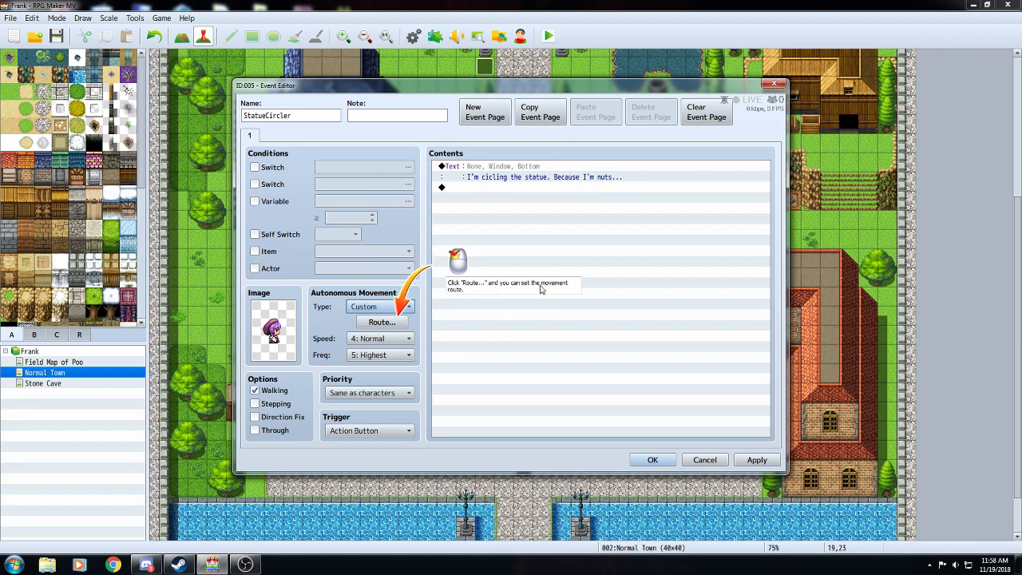
left_click(382, 322)
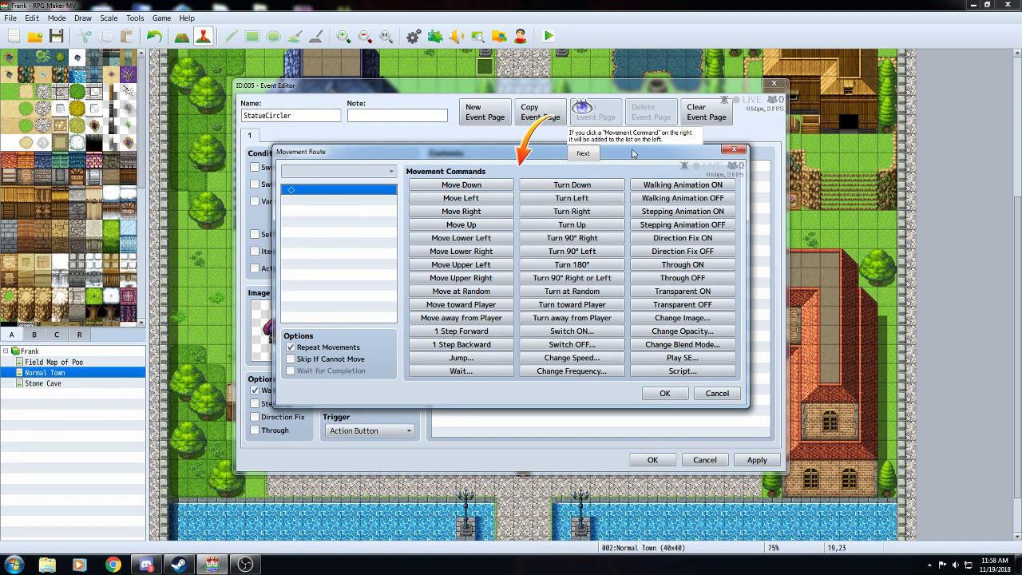
left_click(585, 154)
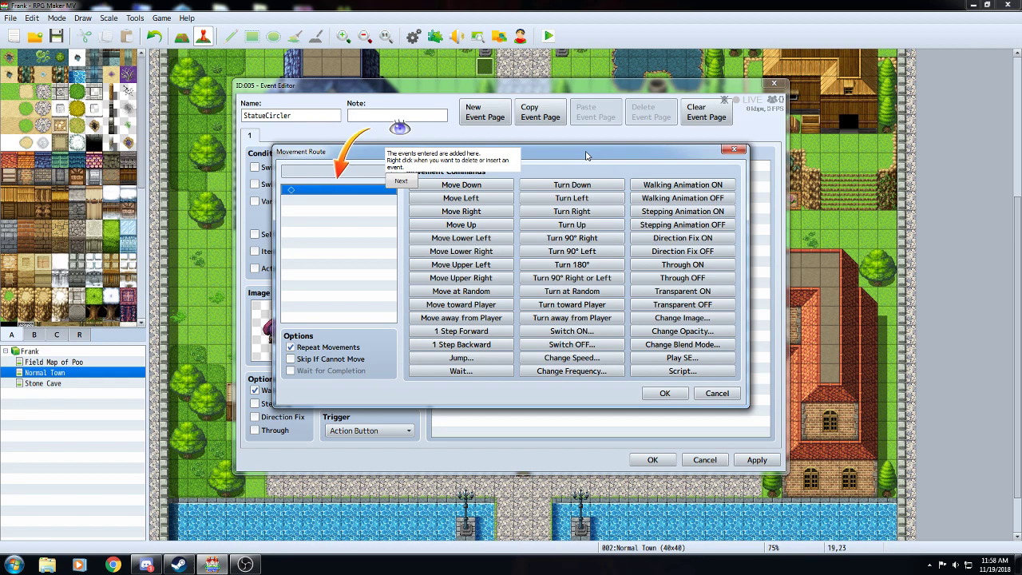
left_click(401, 181)
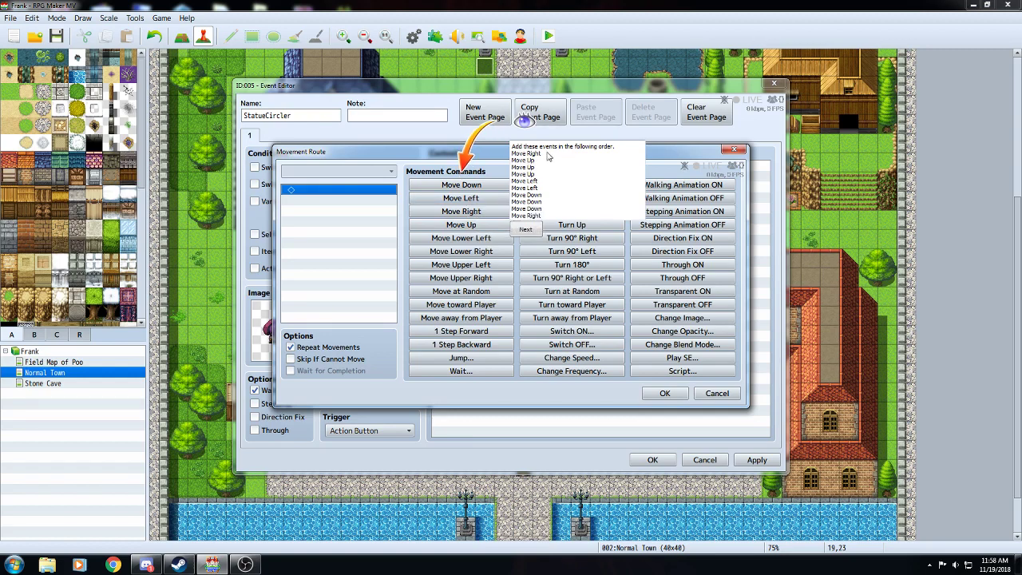
- Build the route from one Move Right, three Move Up, two Move Left, three Move Down and one Move Right
left_click(480, 212)
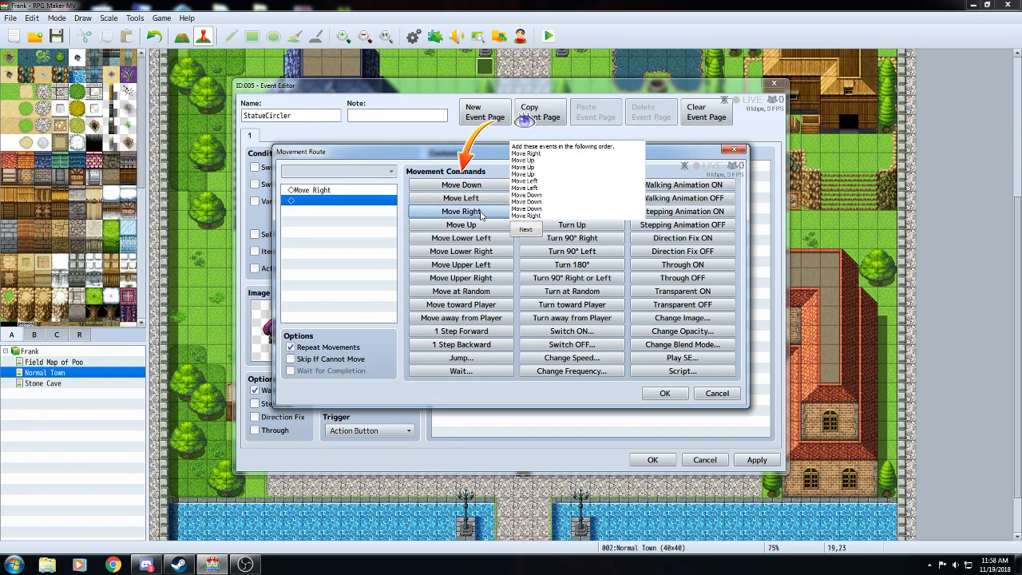
left_click(479, 226)
left_click(479, 226)
left_click(479, 225)
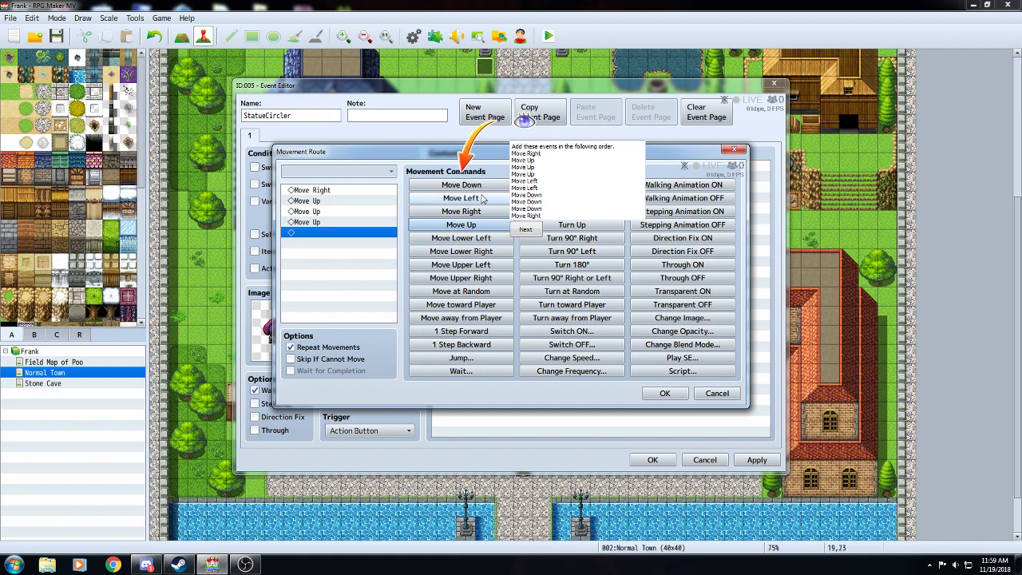
left_click(482, 199)
left_click(482, 199)
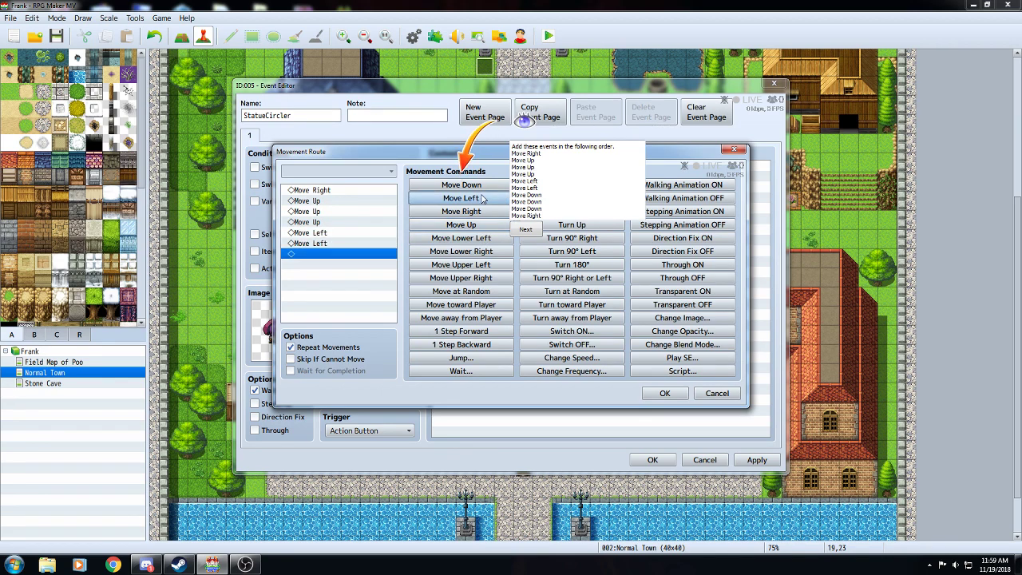
left_click(481, 186)
left_click(481, 186)
left_click(481, 185)
left_click(476, 212)
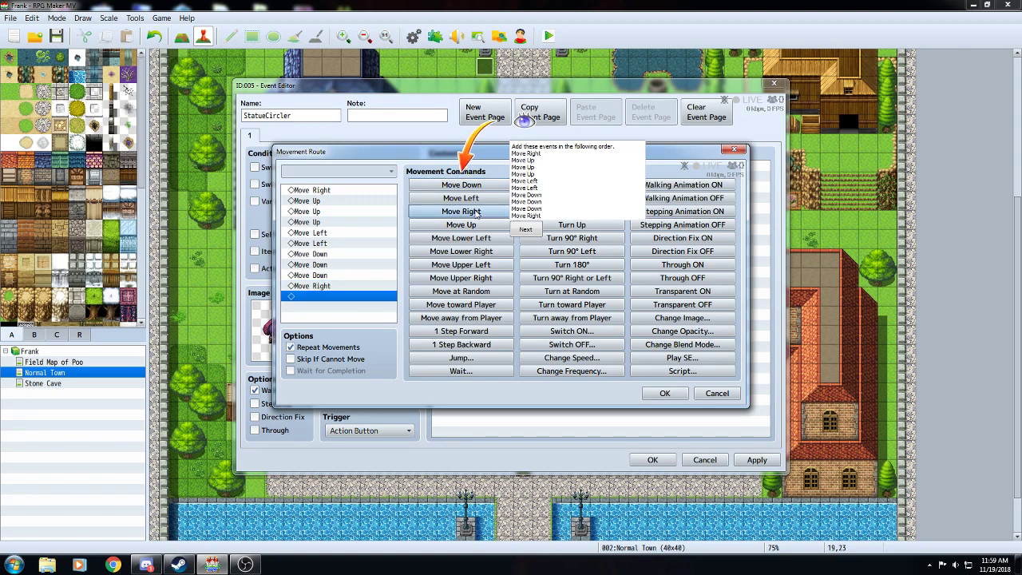
- Advance past the tutorial's route option notes, accept the movement route and the StatueCircler event, and save the project
left_click(532, 231)
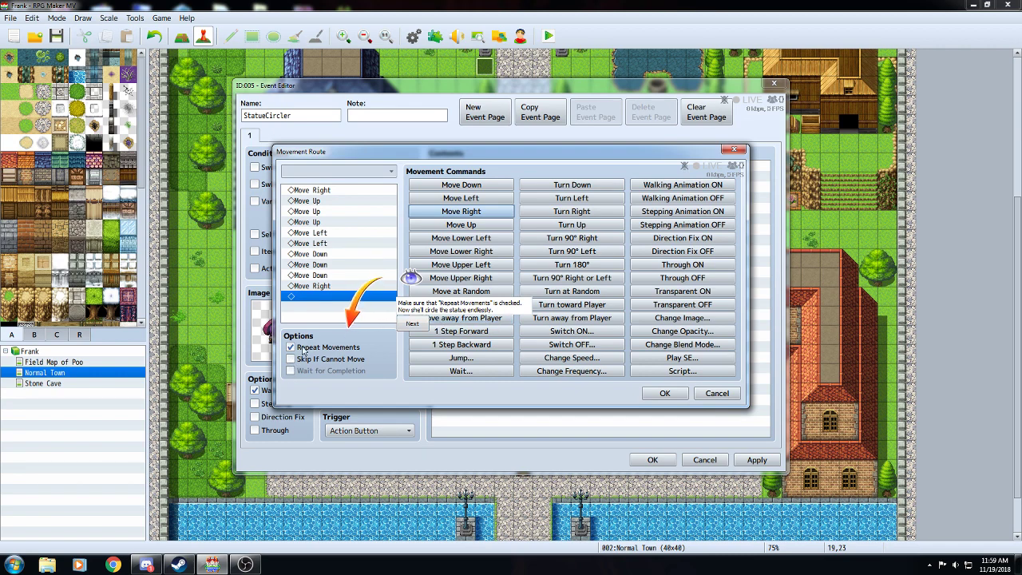
left_click(412, 327)
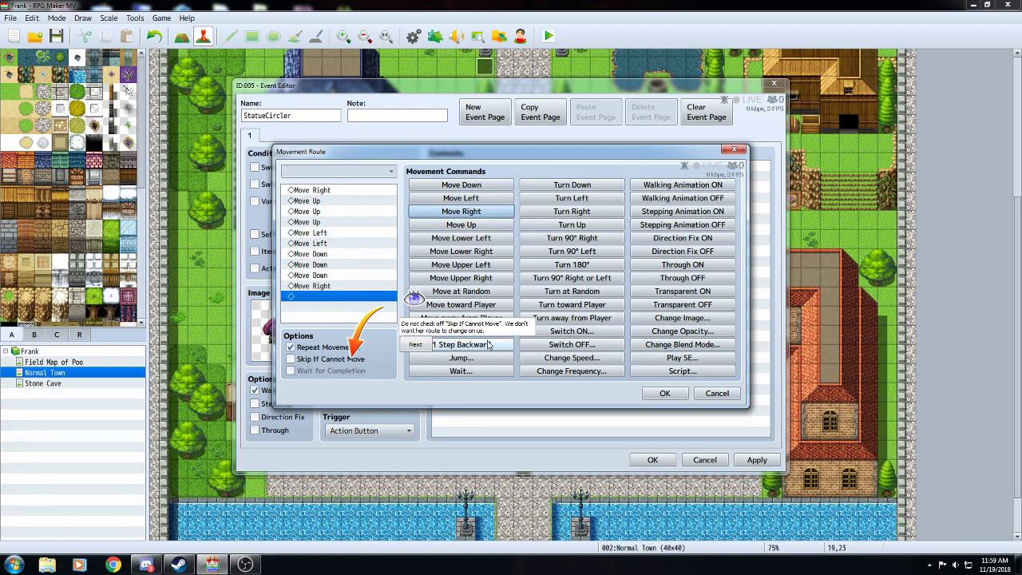
left_click(415, 345)
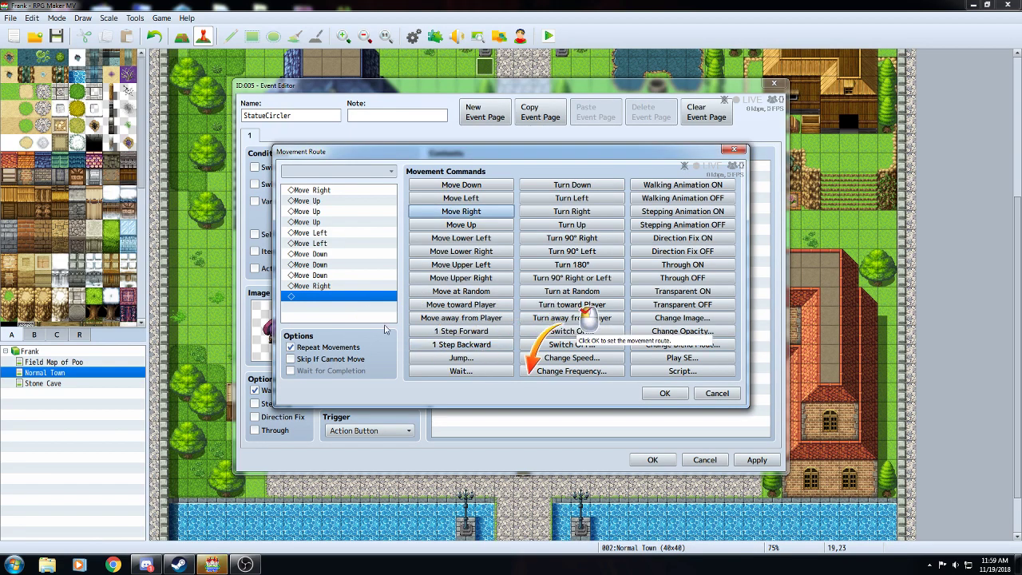
left_click(664, 393)
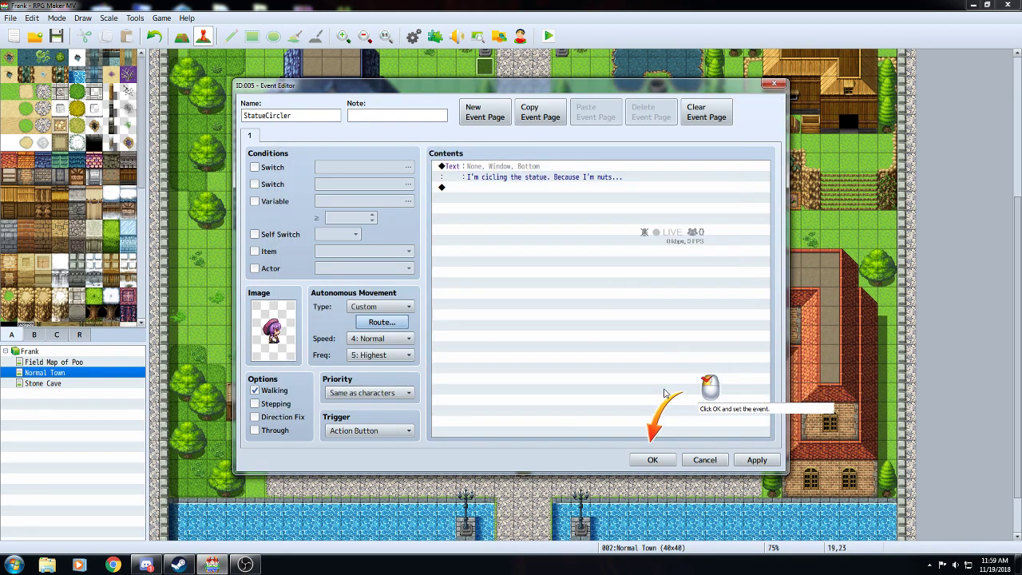
left_click(671, 461)
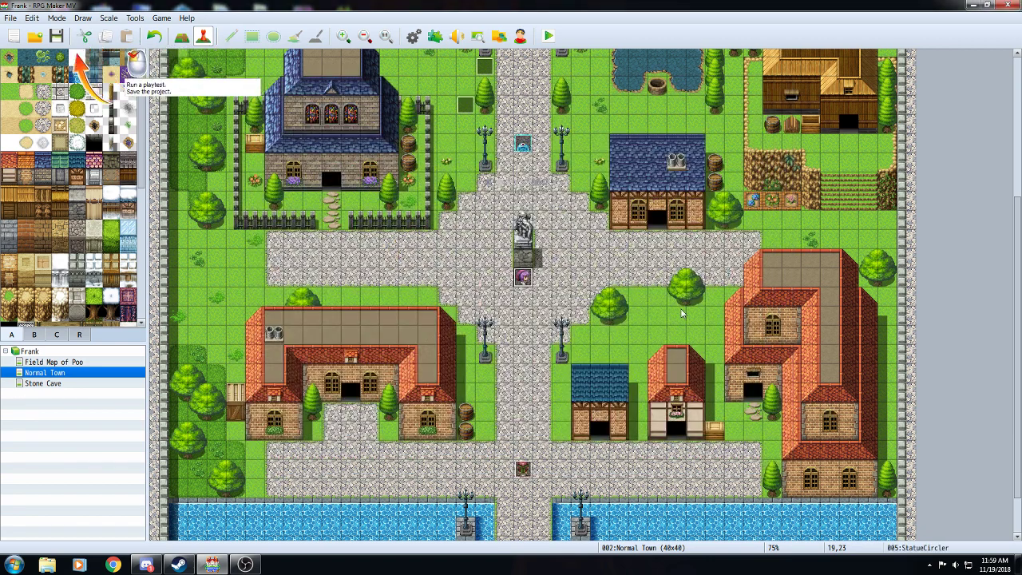
left_click(57, 36)
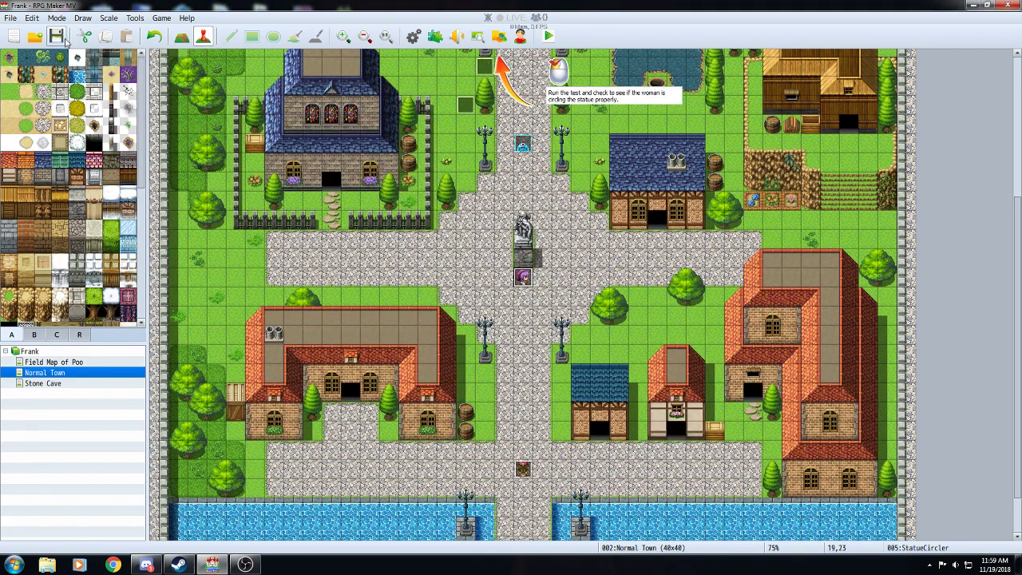
- Run a playtest with a new game and talk to the woman circling the statue
left_click(550, 37)
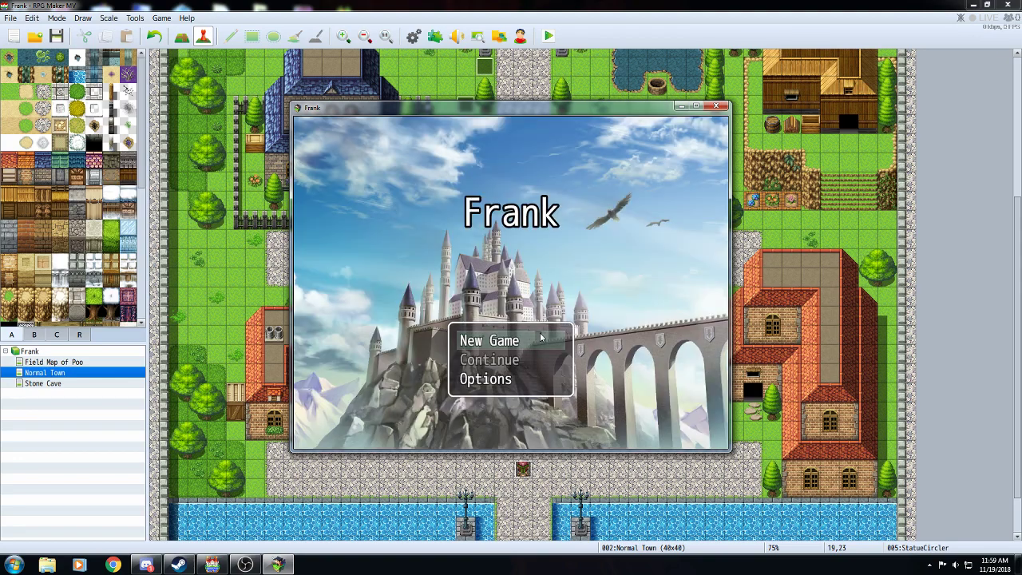
left_click(527, 340)
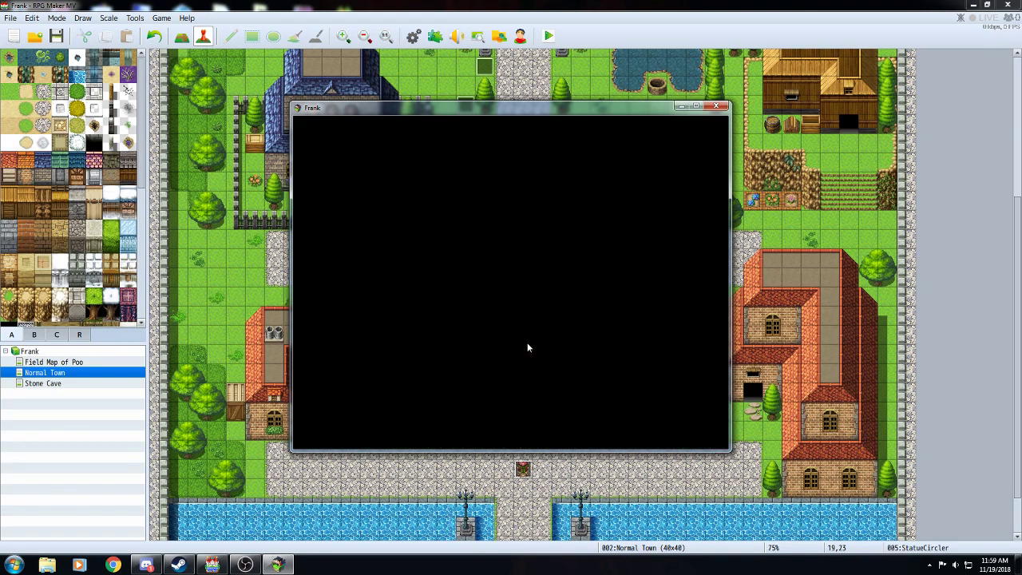
key("Up")
key("Left")
key("Down")
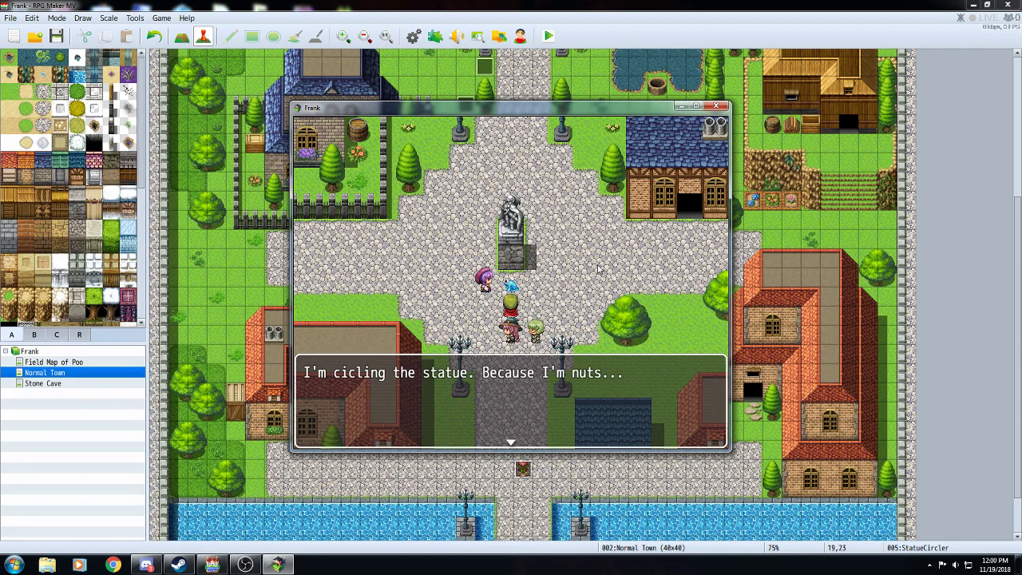
left_click(534, 434)
- Walk the party around the square near the statue to check the woman's route, and end the playtest
left_click(515, 317)
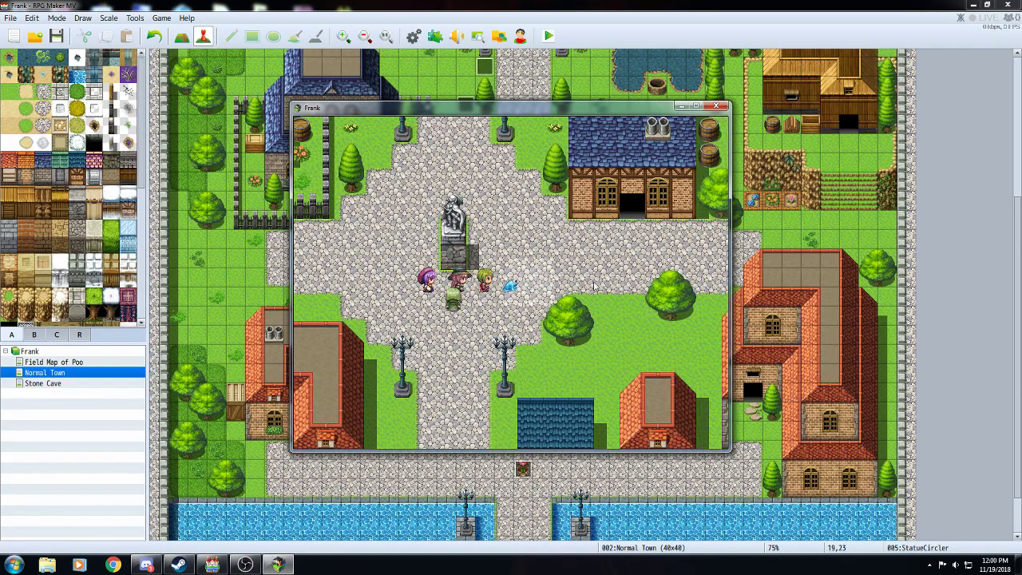
left_click(456, 342)
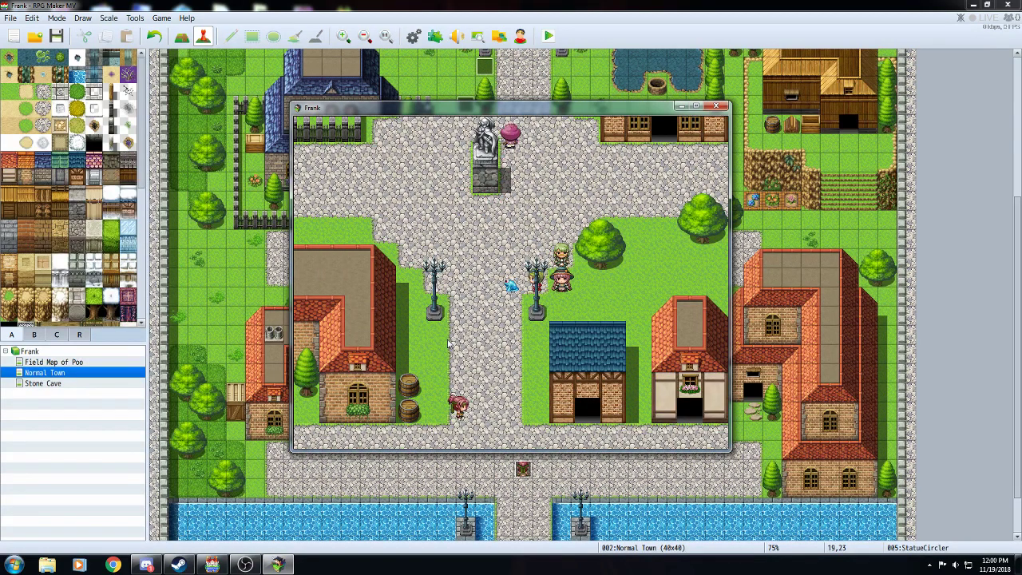
left_click(469, 254)
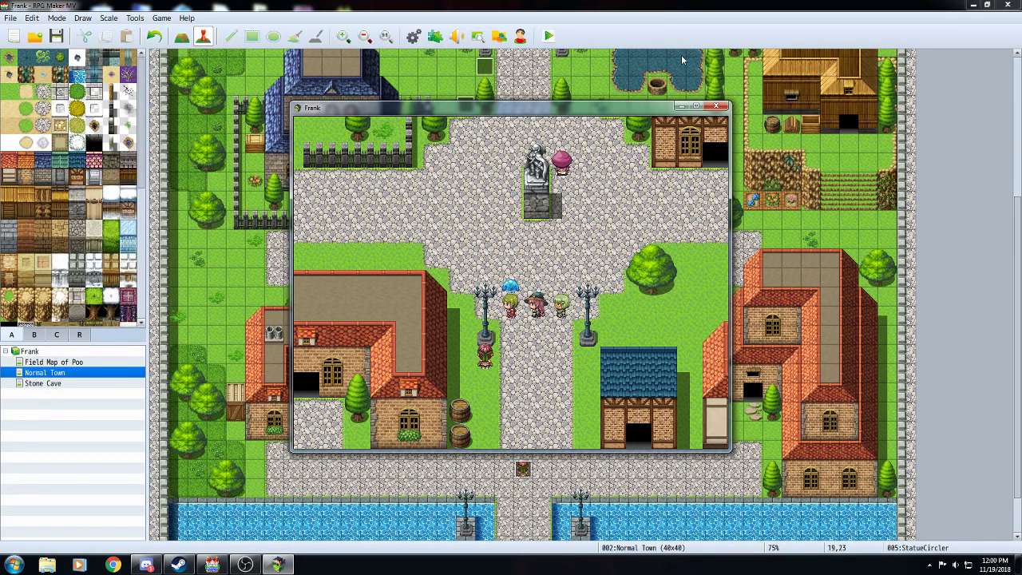
left_click(713, 105)
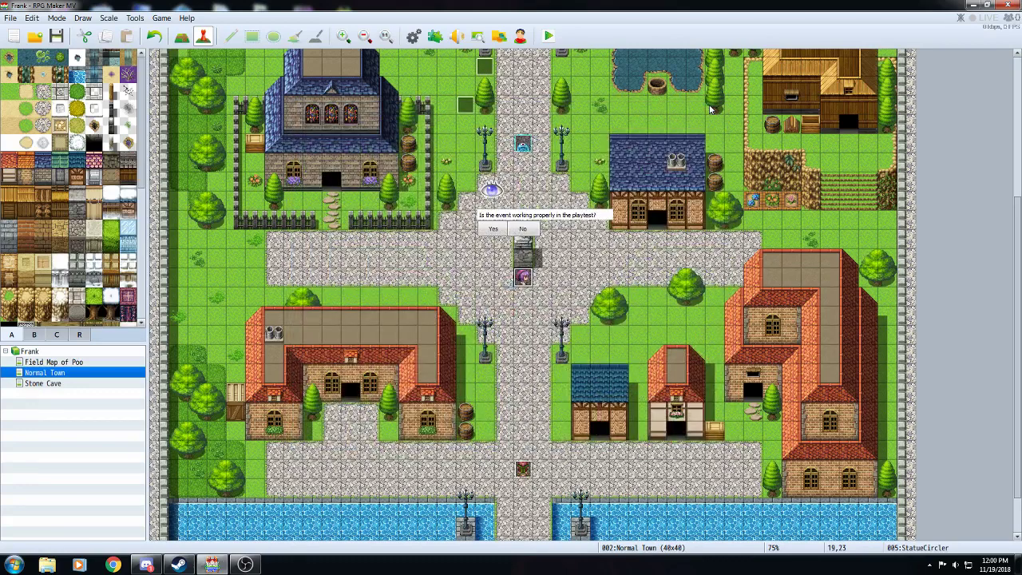
- Answer Yes to the event working properly in the playtest and finish the Step 3 tutorial
left_click(500, 232)
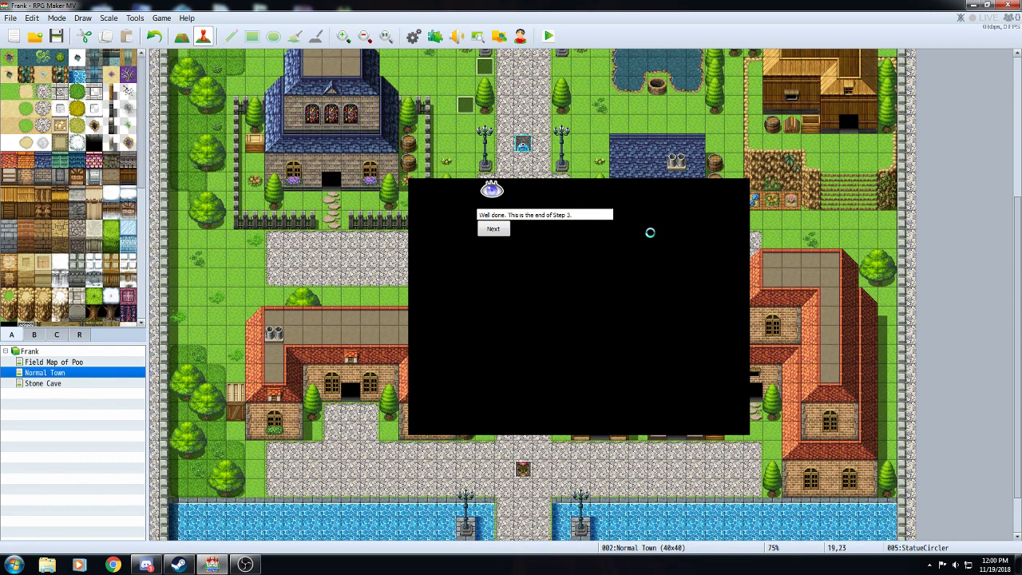
left_click(501, 235)
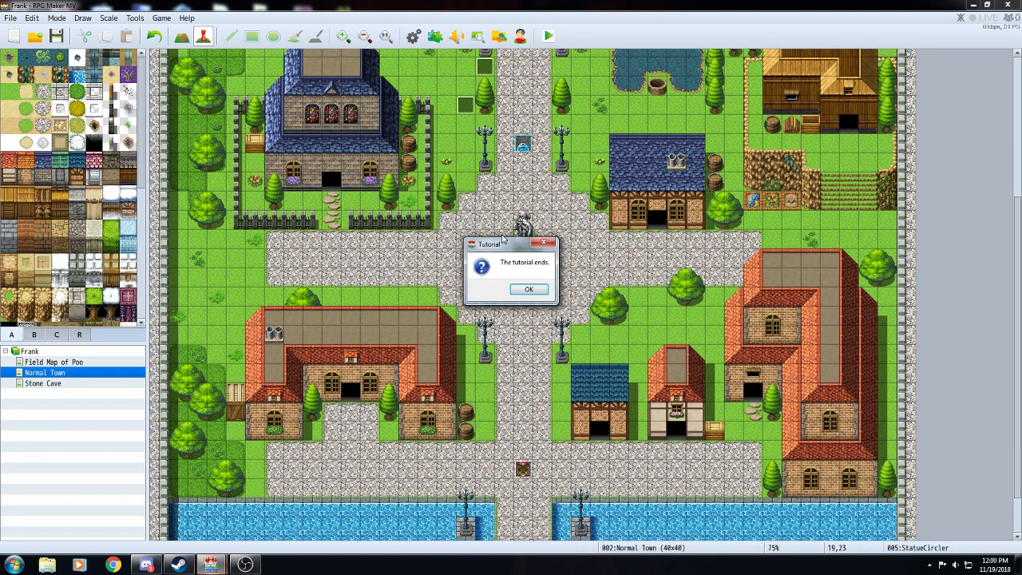
left_click(541, 290)
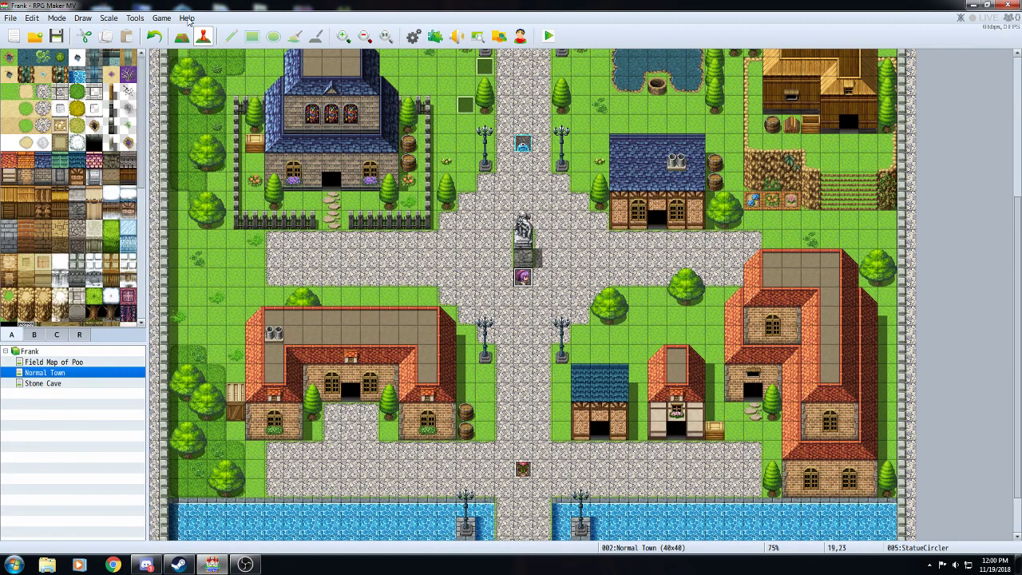
- Start the tutorial Step 4: Event Transfer 2 and advance past its warning
left_click(186, 18)
left_click(205, 43)
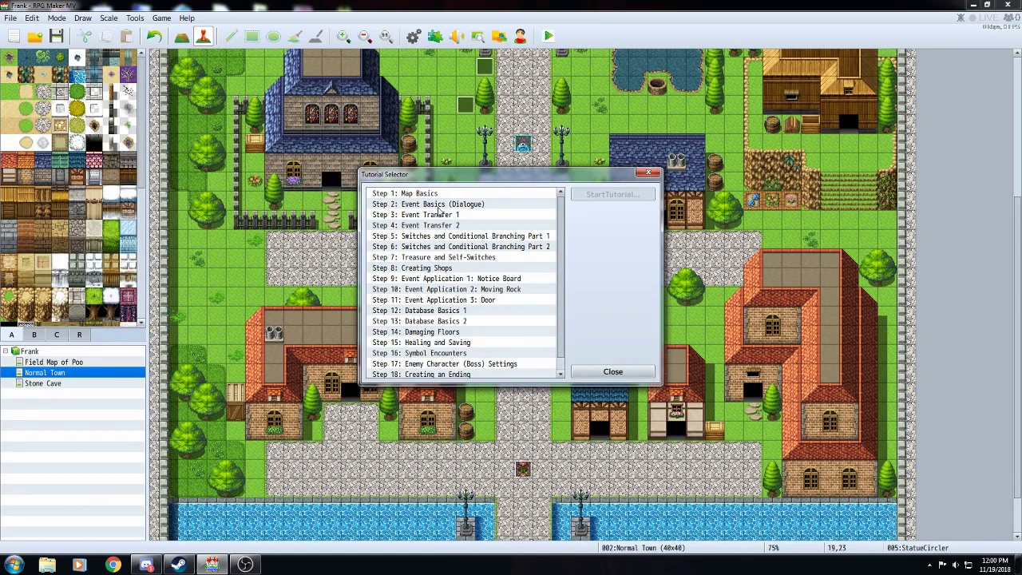
left_click(478, 227)
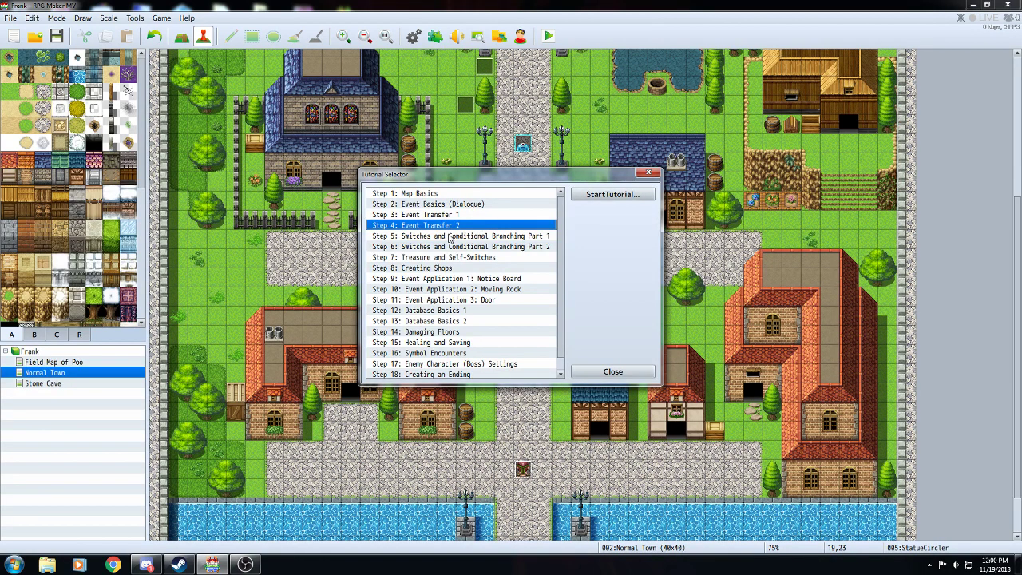
left_click(612, 196)
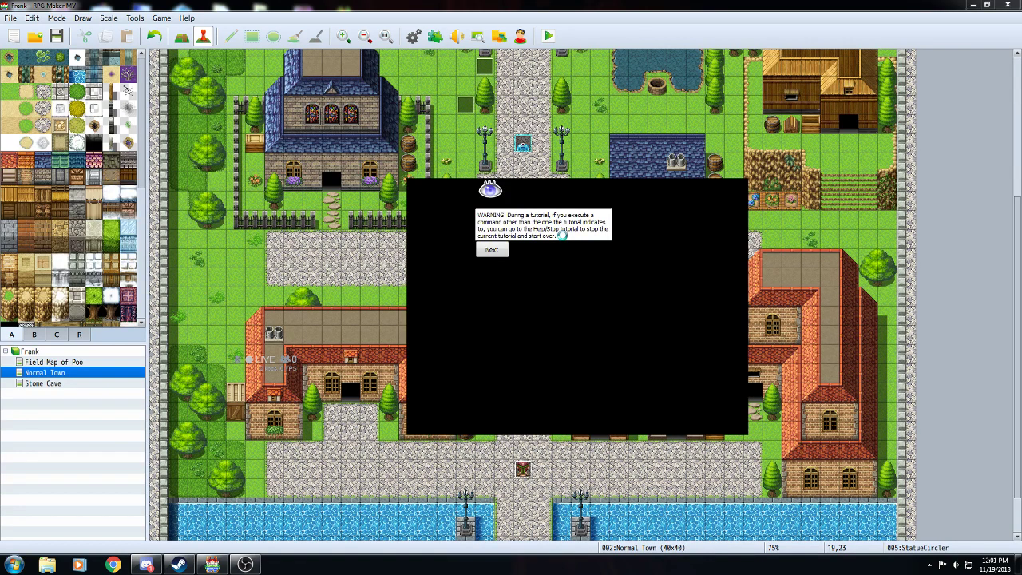
left_click(496, 251)
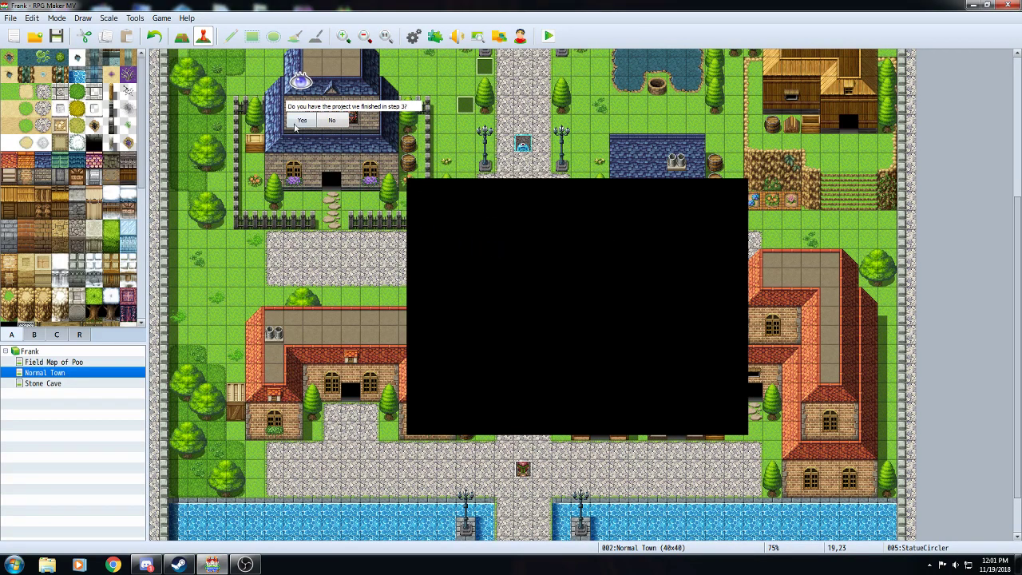
- Answer Yes to having the Step 3 project and open the Game project from the Live Stream Game folder
left_click(295, 117)
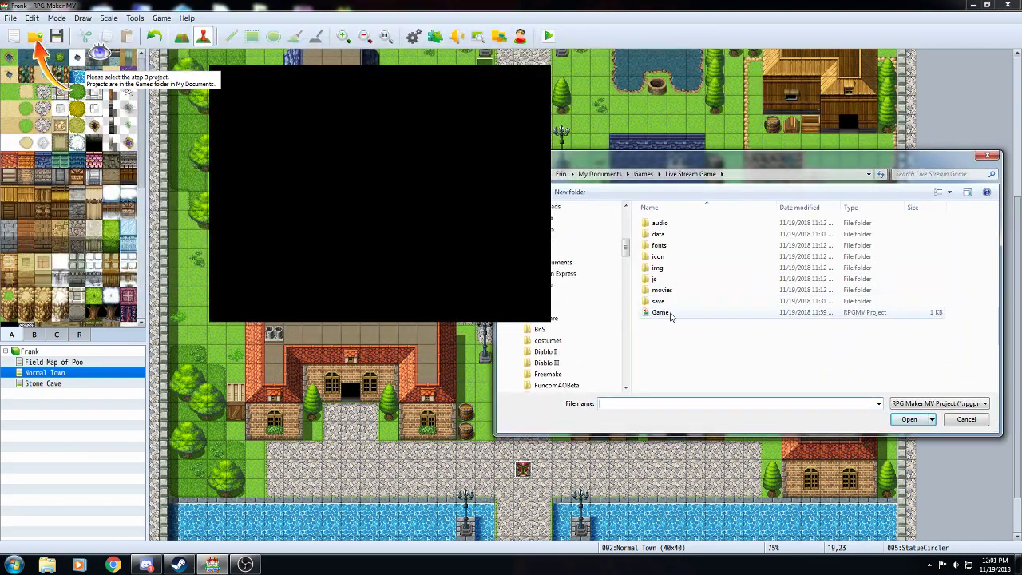
left_click(724, 313)
left_click(910, 419)
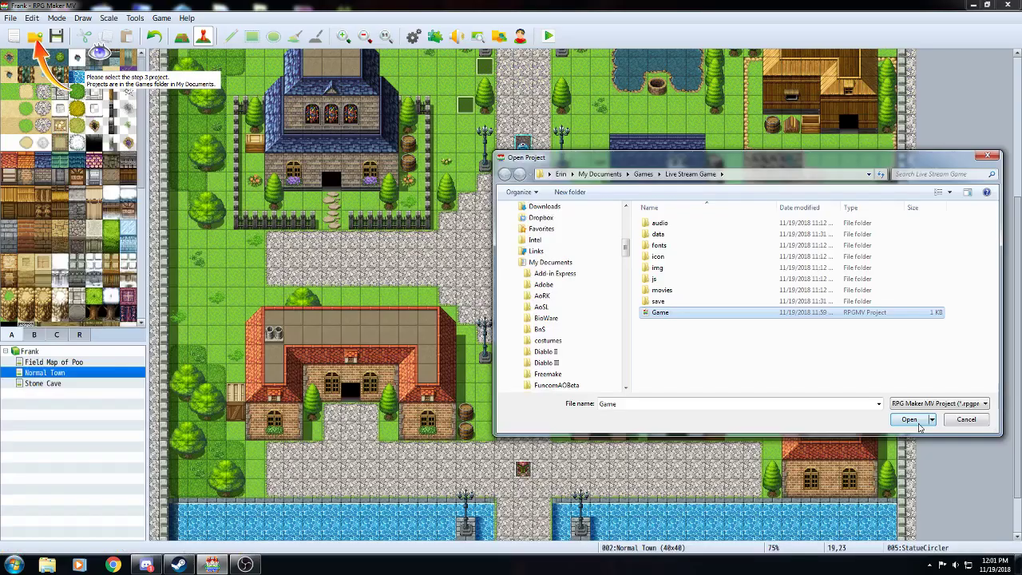
left_click(919, 425)
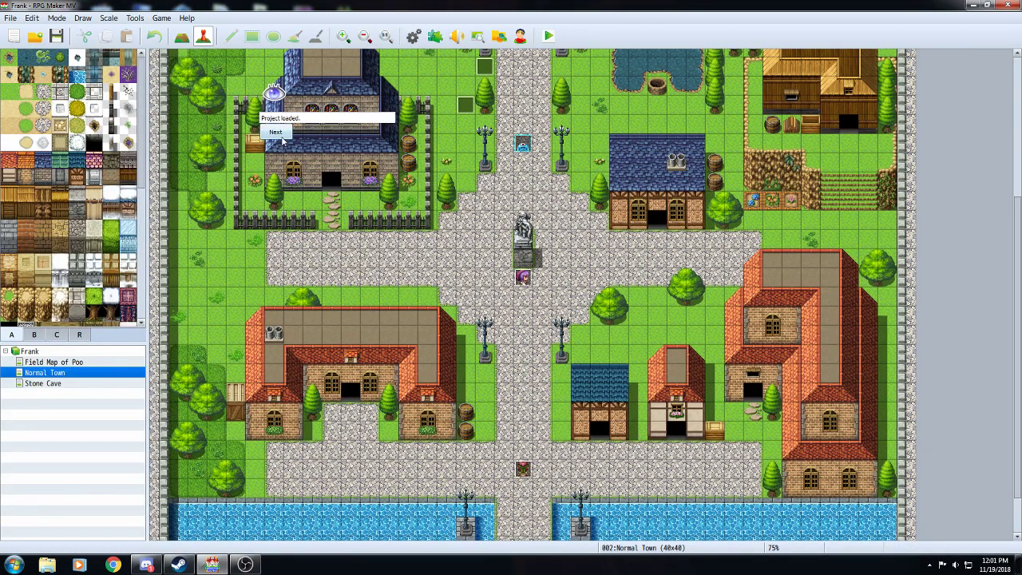
- Advance past the tutorial's project-loaded notice and its introduction to the Set Movement Route command
left_click(281, 135)
left_click(280, 133)
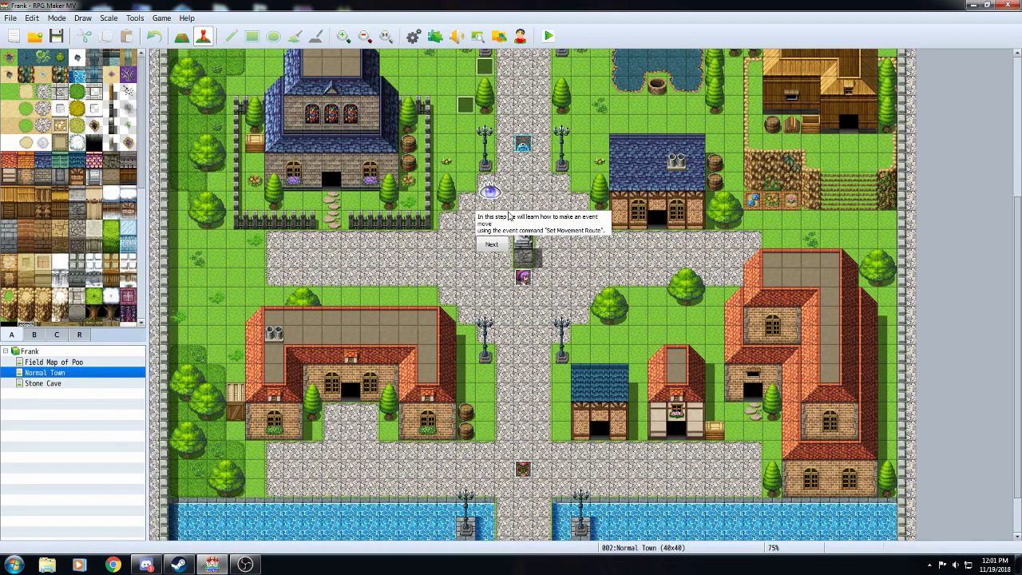
left_click(489, 245)
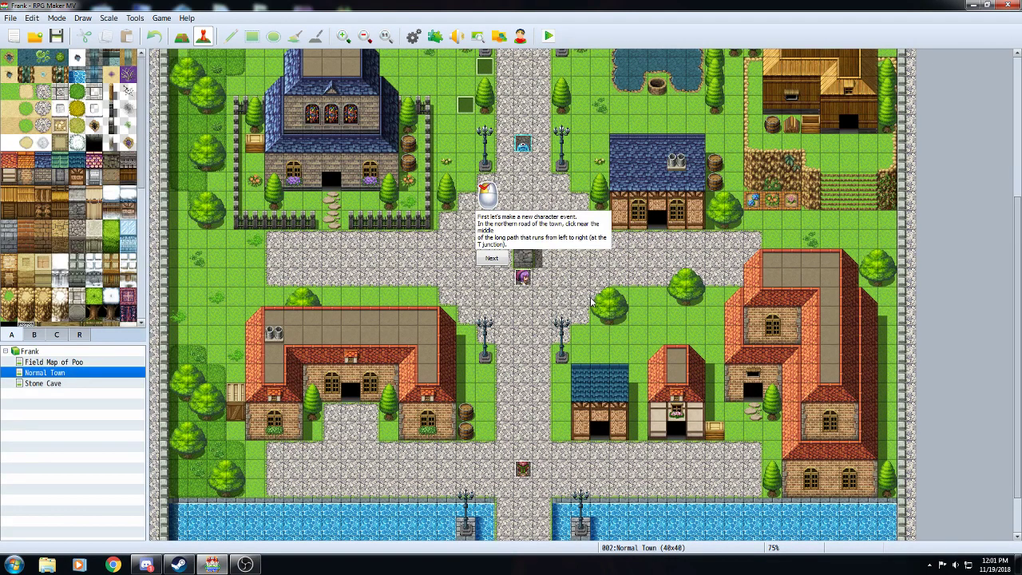
- Create a new event at (19,10), the T junction on the northern road of the Normal Town map
left_click(639, 248)
scroll(552, 175, "up", 5)
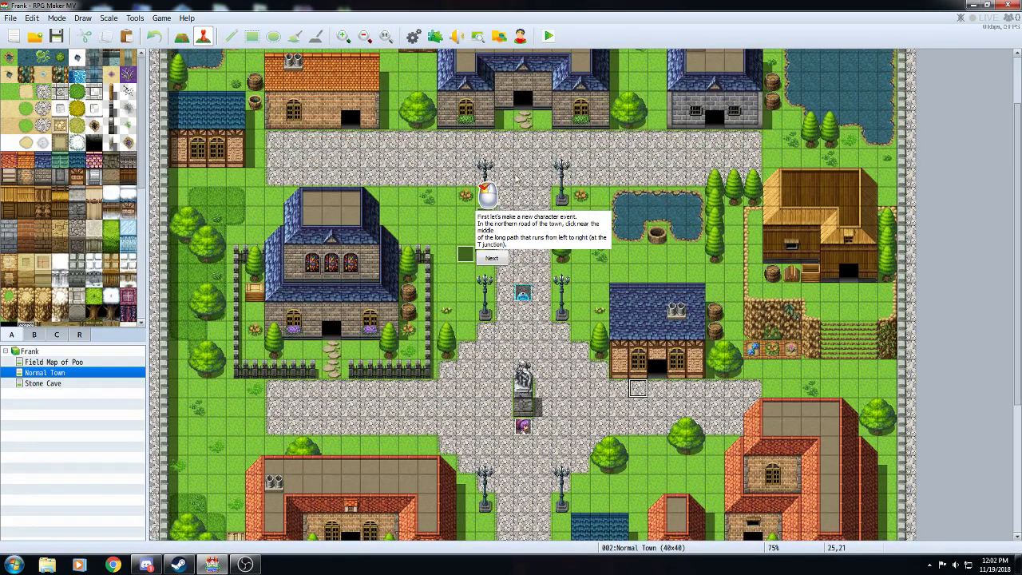
left_click(521, 177)
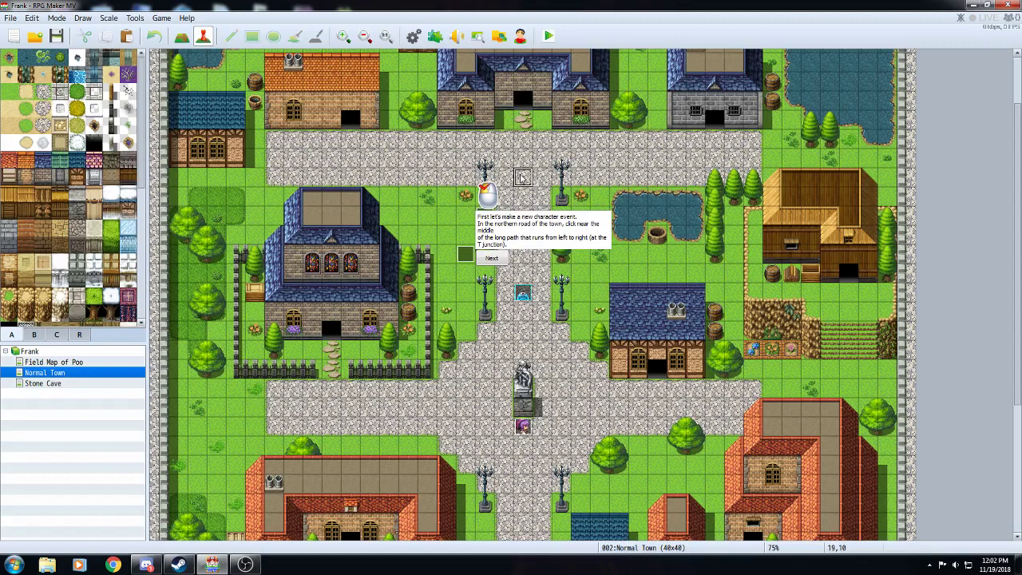
left_click(492, 258)
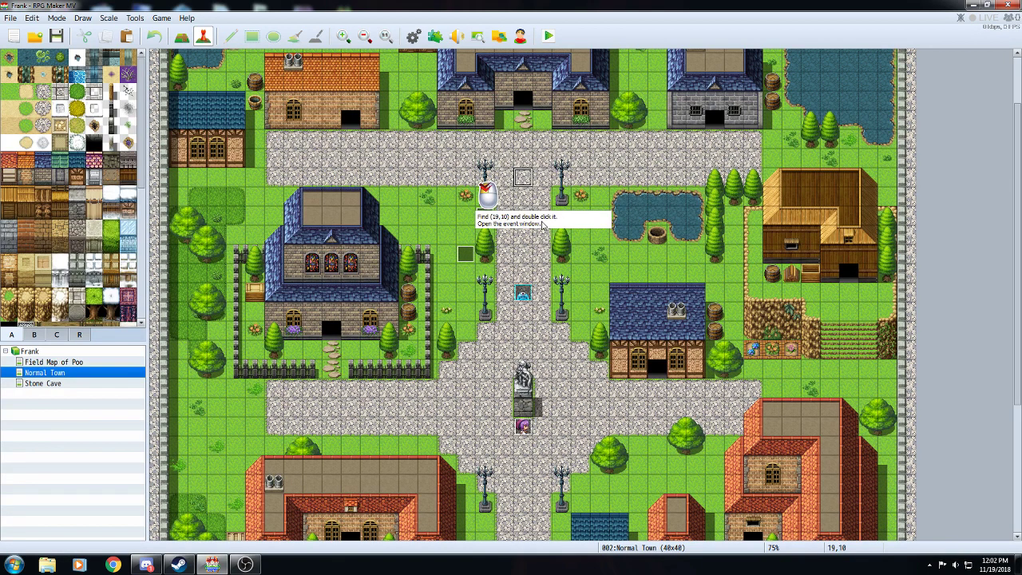
double_click(523, 177)
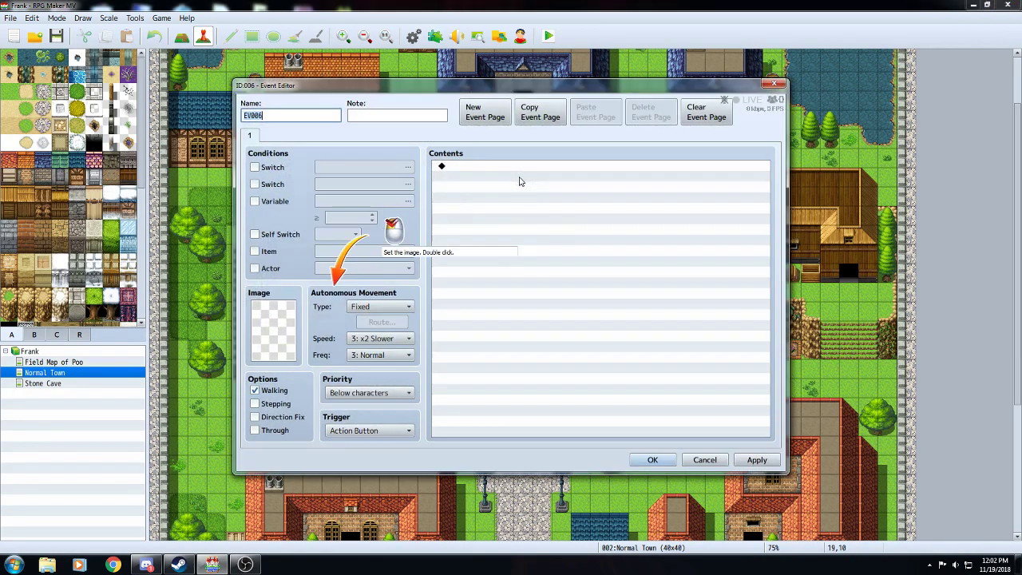
- Set the event's image to the right-facing woman from People1, second character from the left in the bottom row
double_click(283, 309)
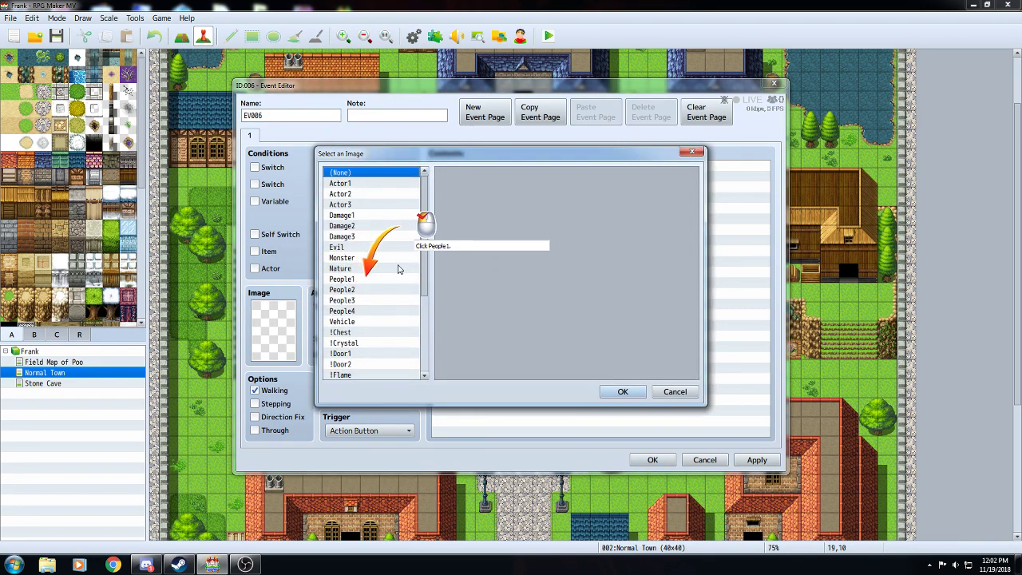
left_click(375, 281)
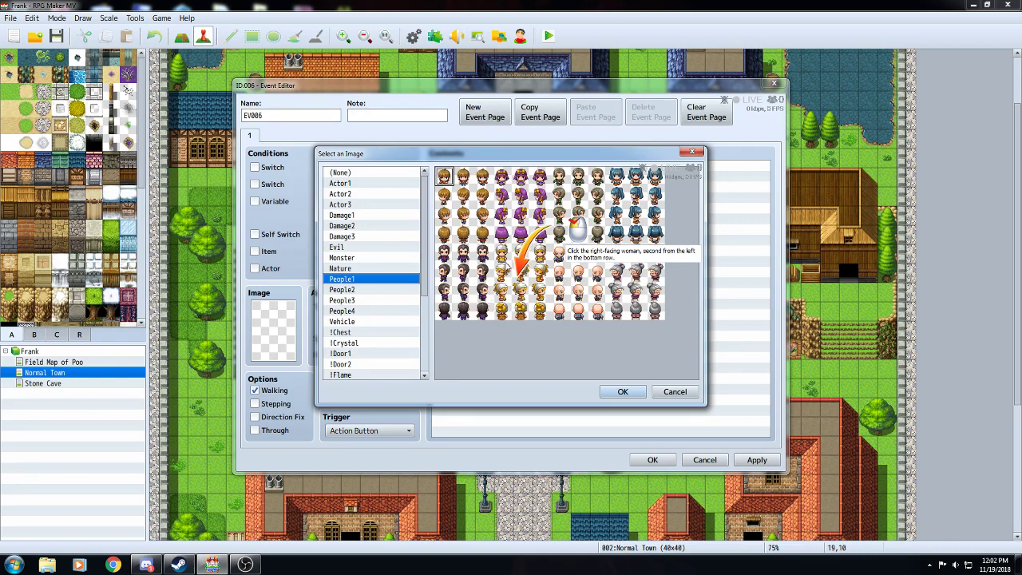
left_click(520, 292)
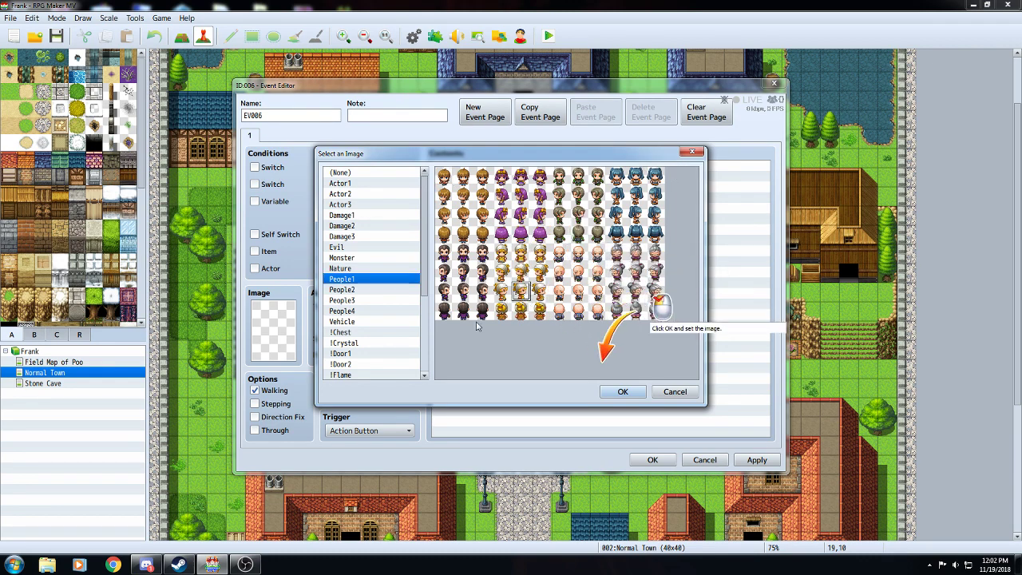
left_click(623, 391)
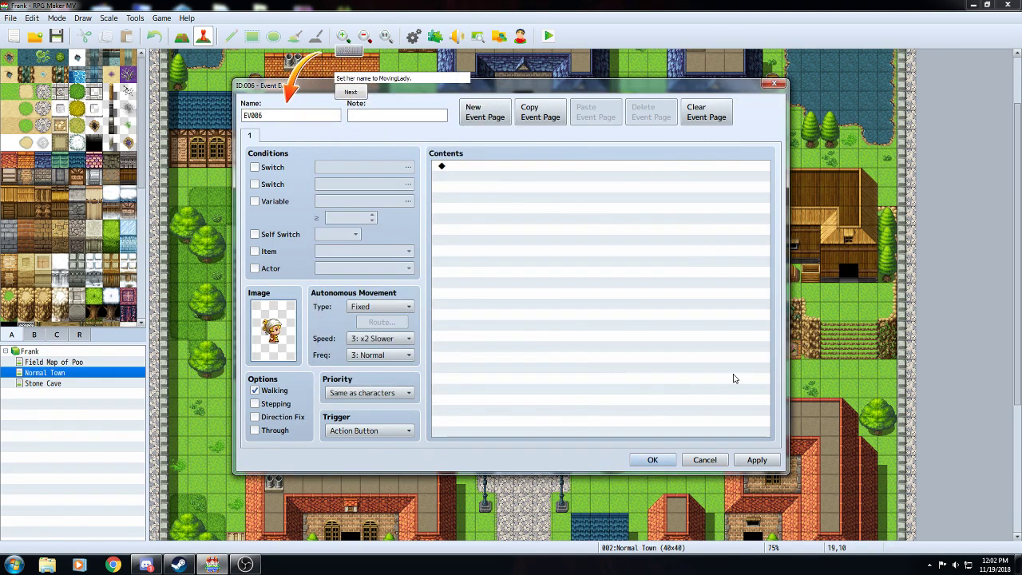
- Name the event MovingLady and advance the tutorial to the event contents
double_click(294, 118)
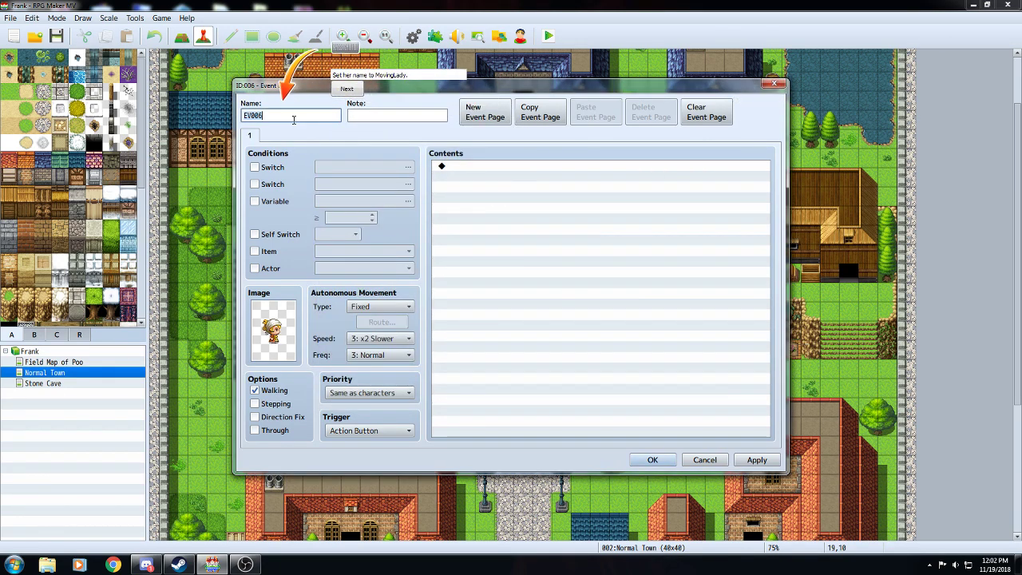
type("Movin")
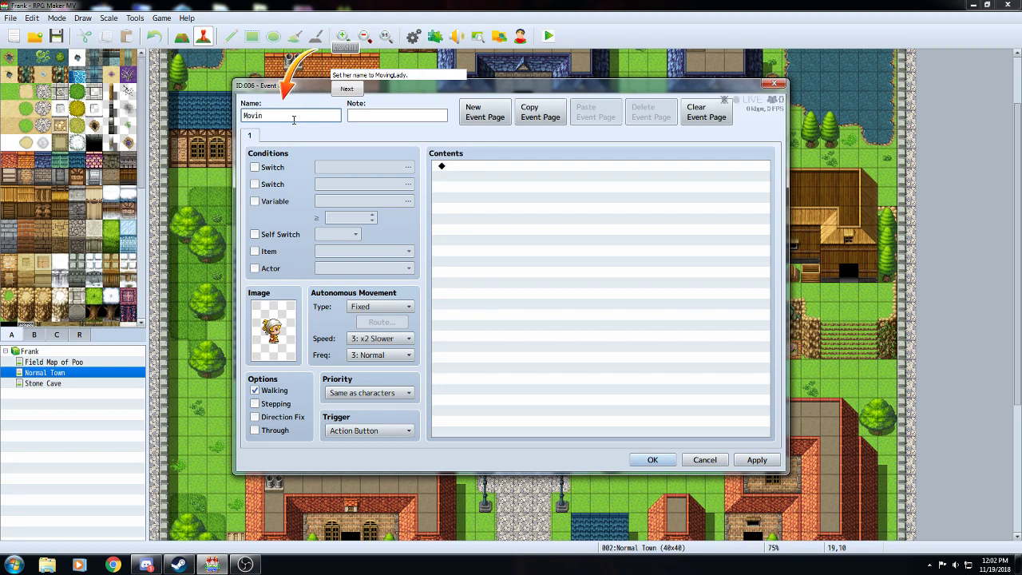
type("gLady")
left_click(347, 89)
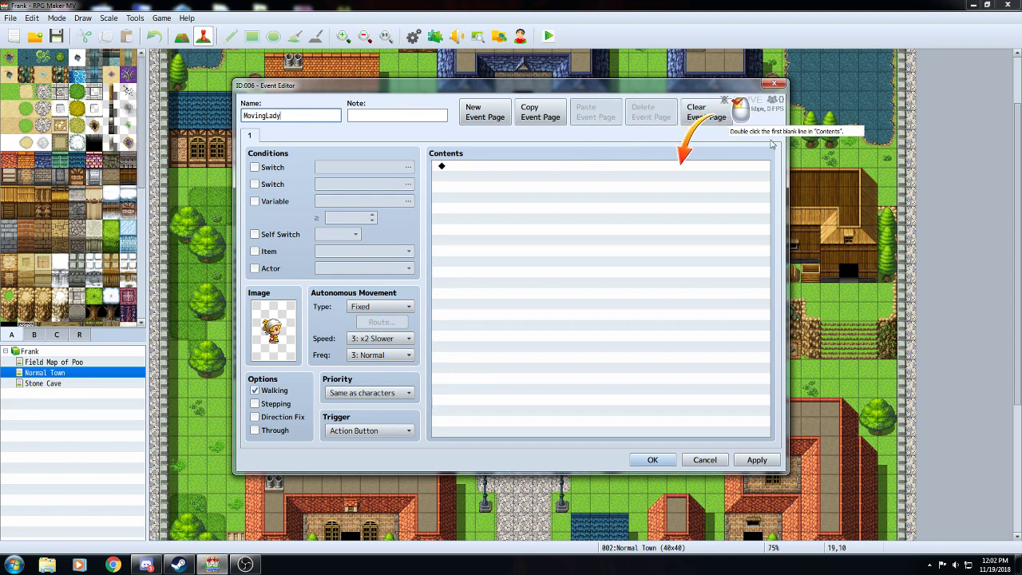
- Add a Show Text command to the event reading "I'm moving 4 steps to the right now. Move!"
double_click(671, 165)
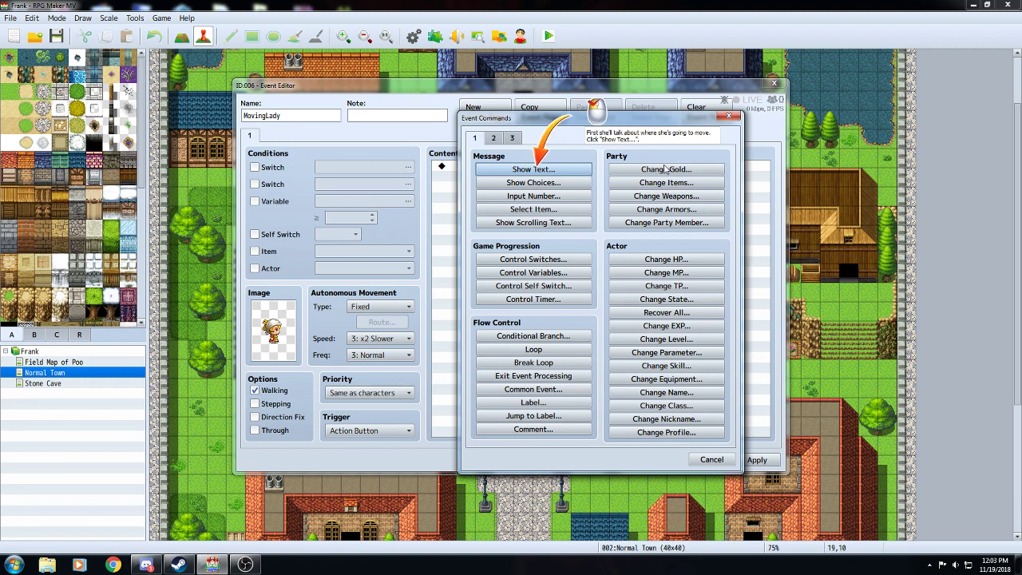
left_click(578, 173)
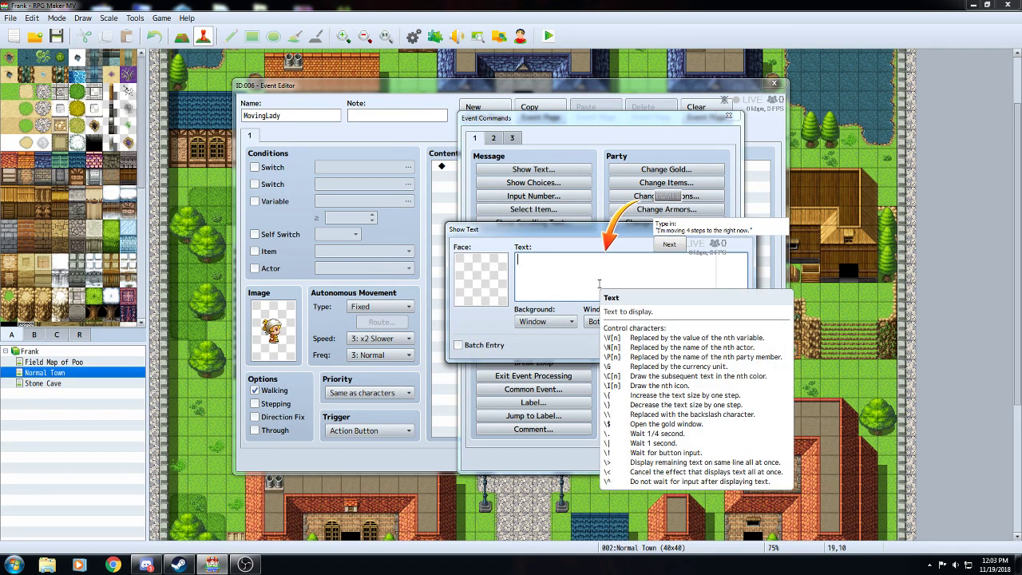
type("I'm moving 4 steps to the right now")
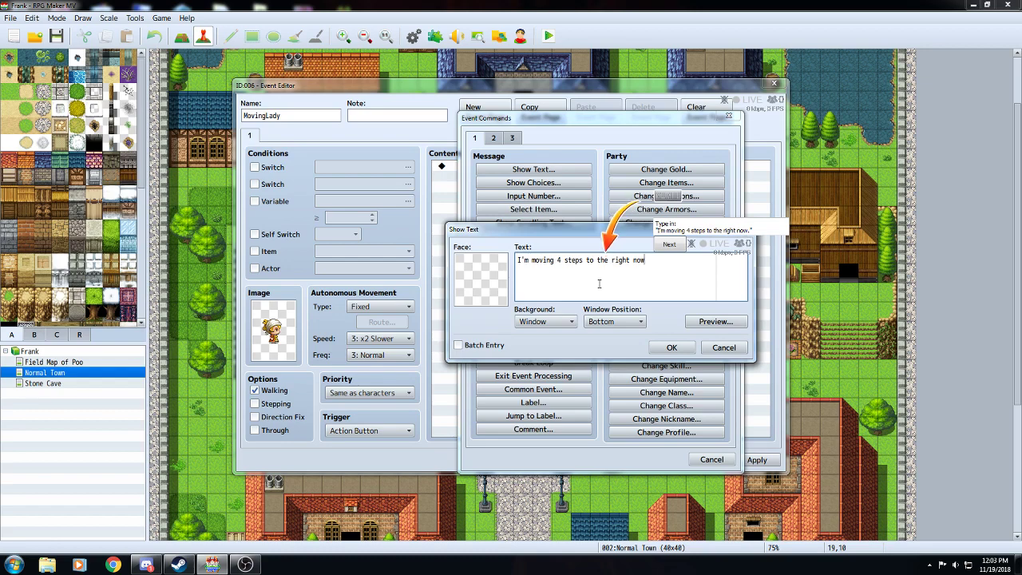
type("Move!")
left_click(669, 243)
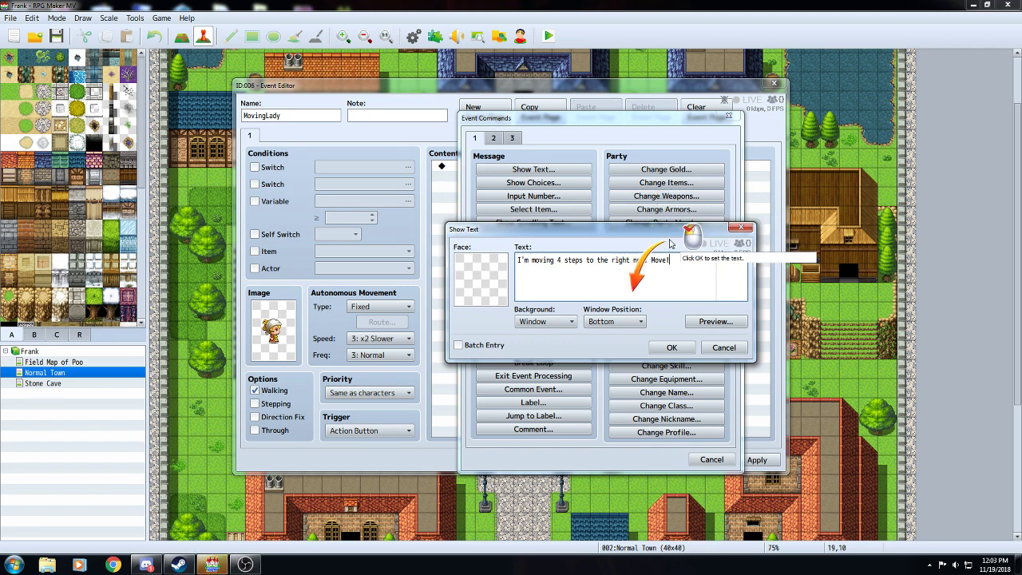
left_click(678, 350)
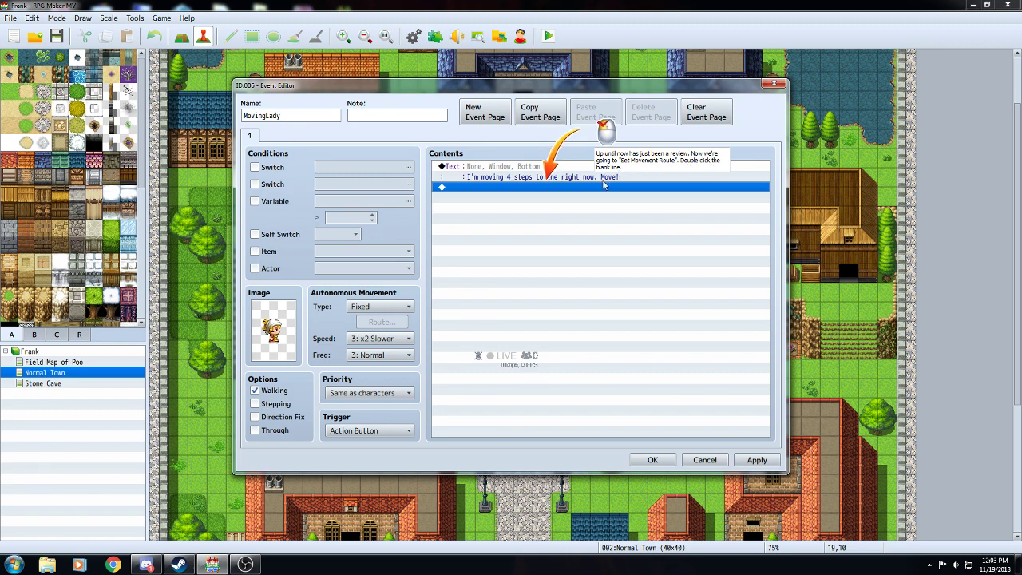
- Start a Set Movement Route command below the text and set its movement target to This Event
double_click(544, 186)
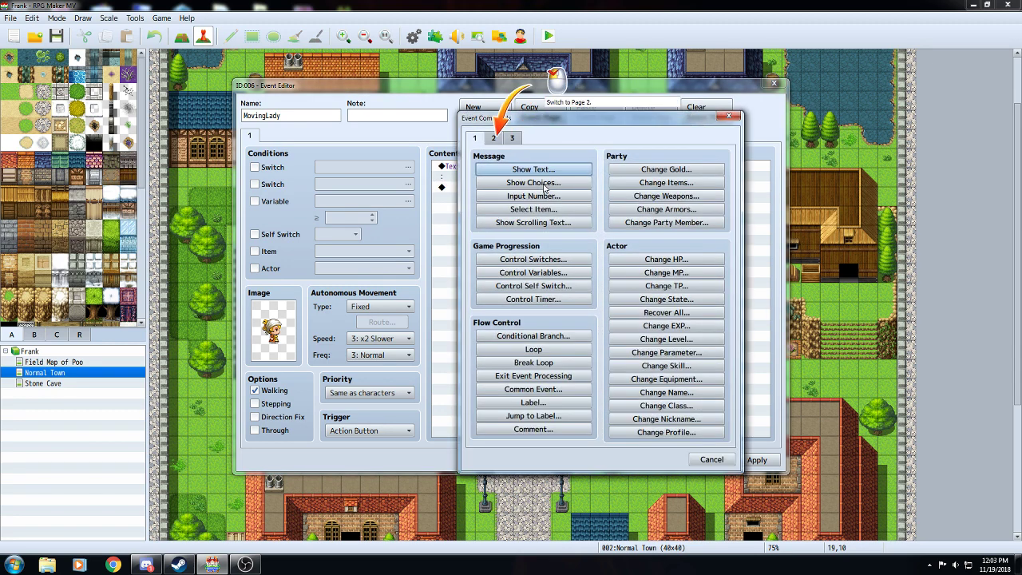
left_click(494, 136)
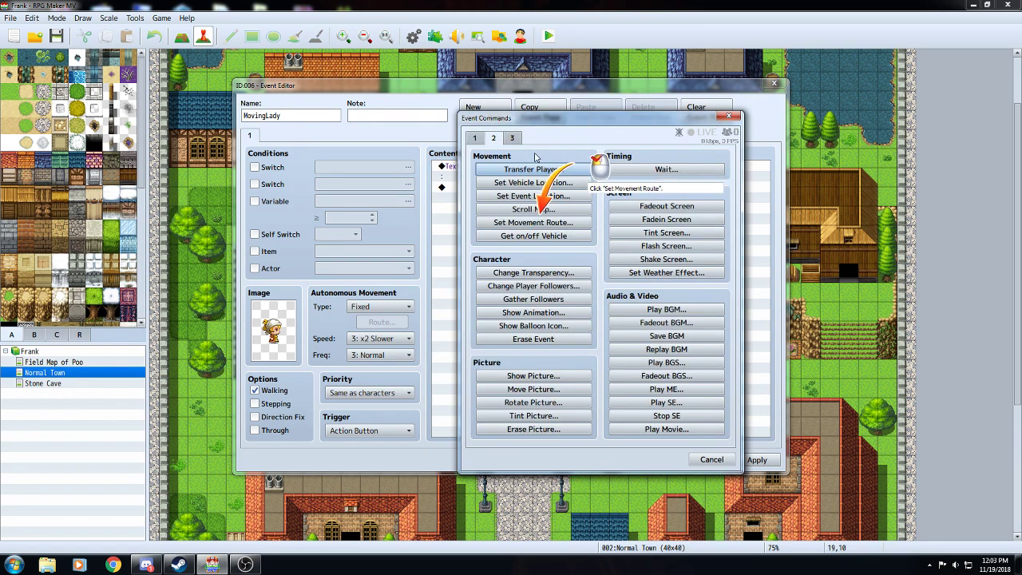
left_click(533, 223)
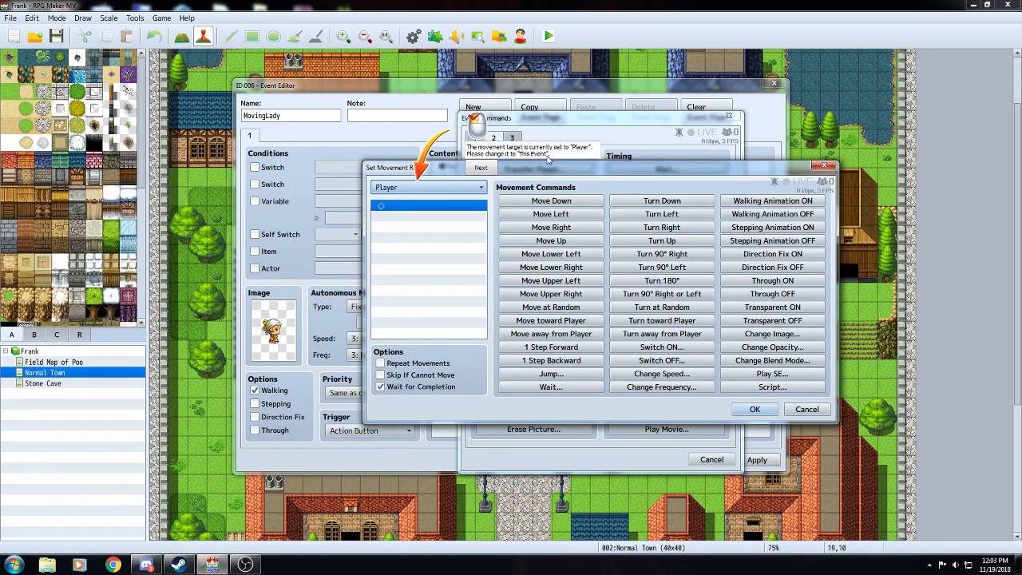
left_click(441, 188)
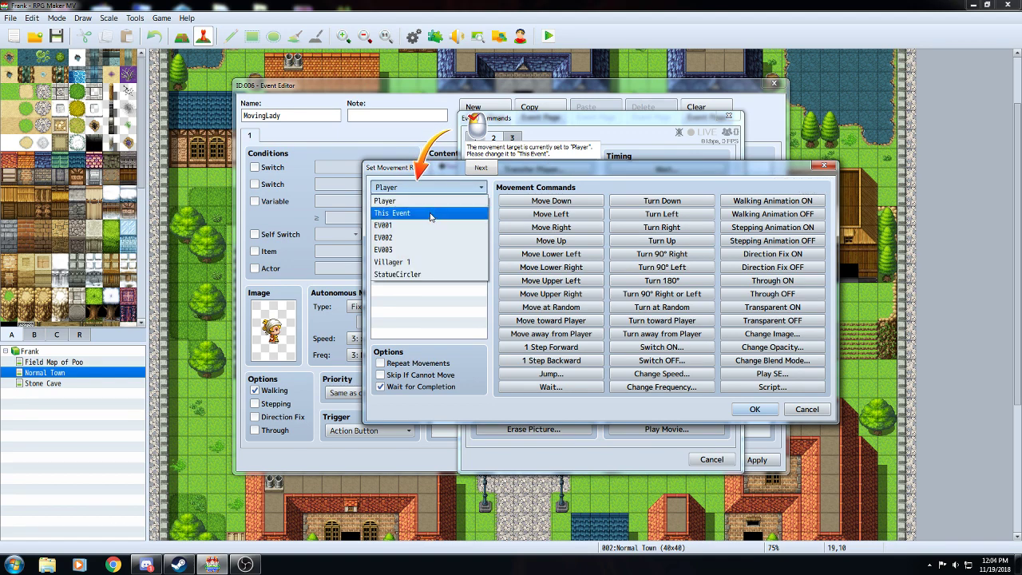
left_click(430, 214)
left_click(481, 169)
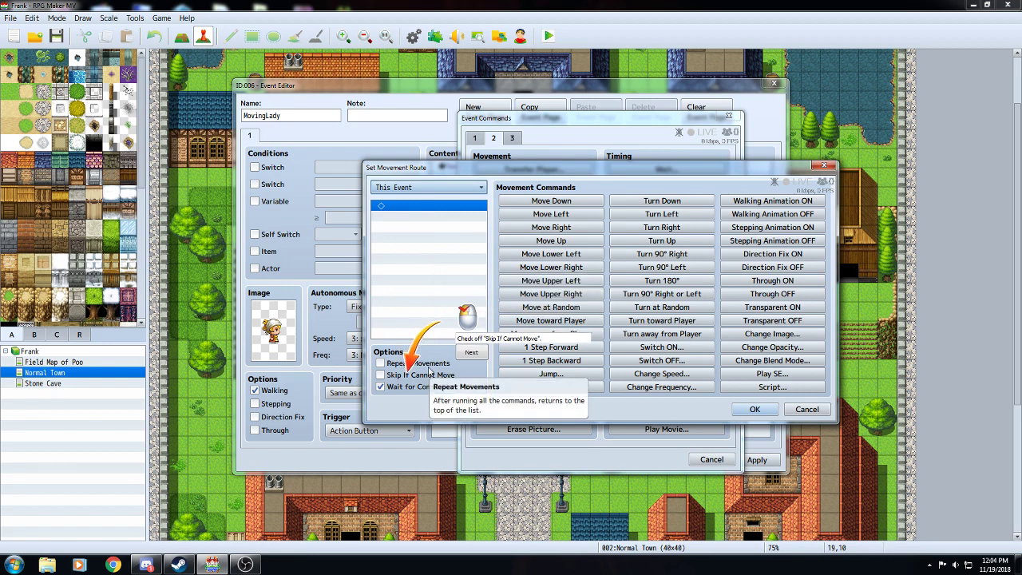
- Enable Skip If Cannot Move and disable Wait for Completion in the movement route options
left_click(380, 375)
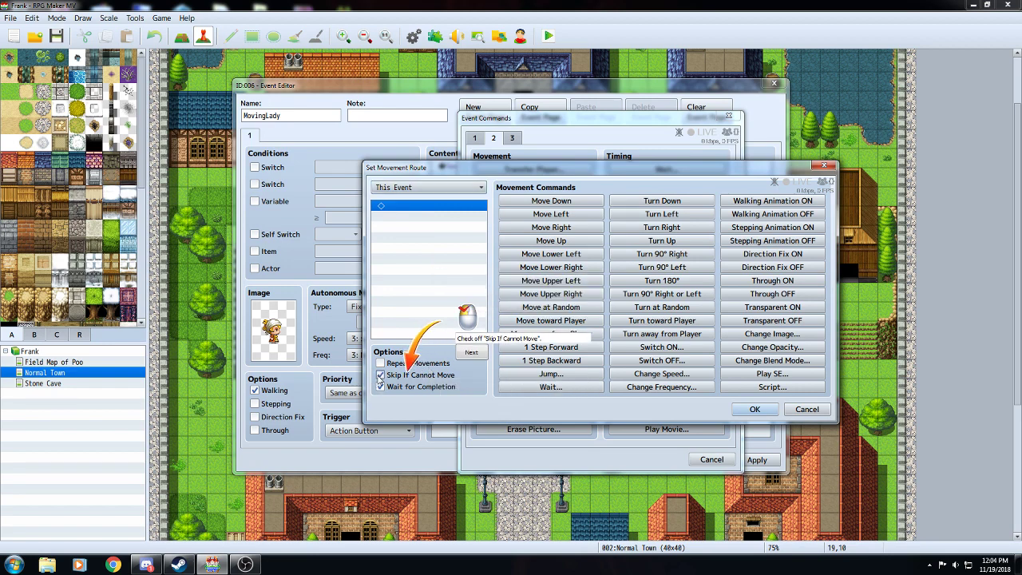
left_click(470, 353)
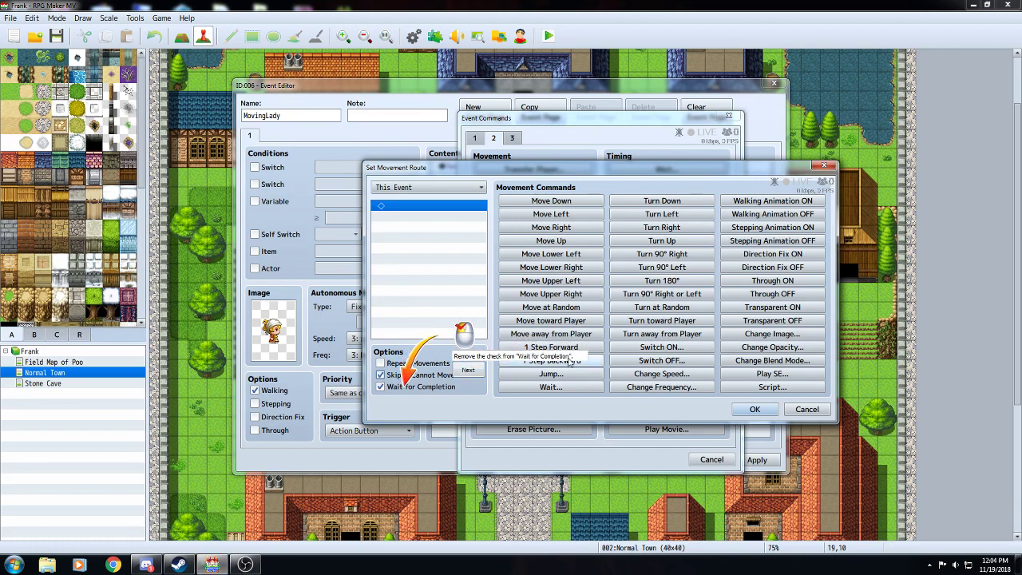
left_click(381, 386)
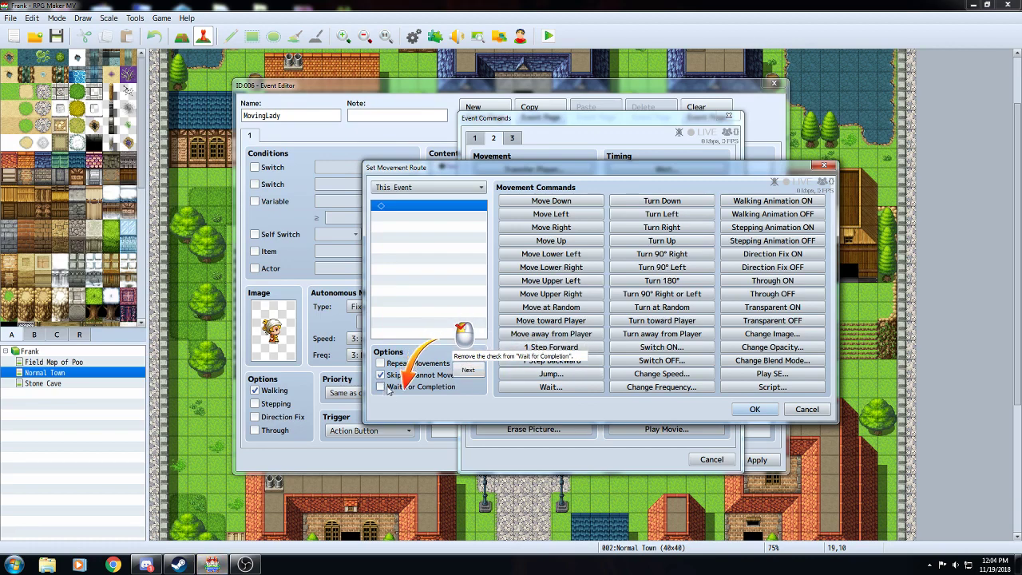
left_click(468, 369)
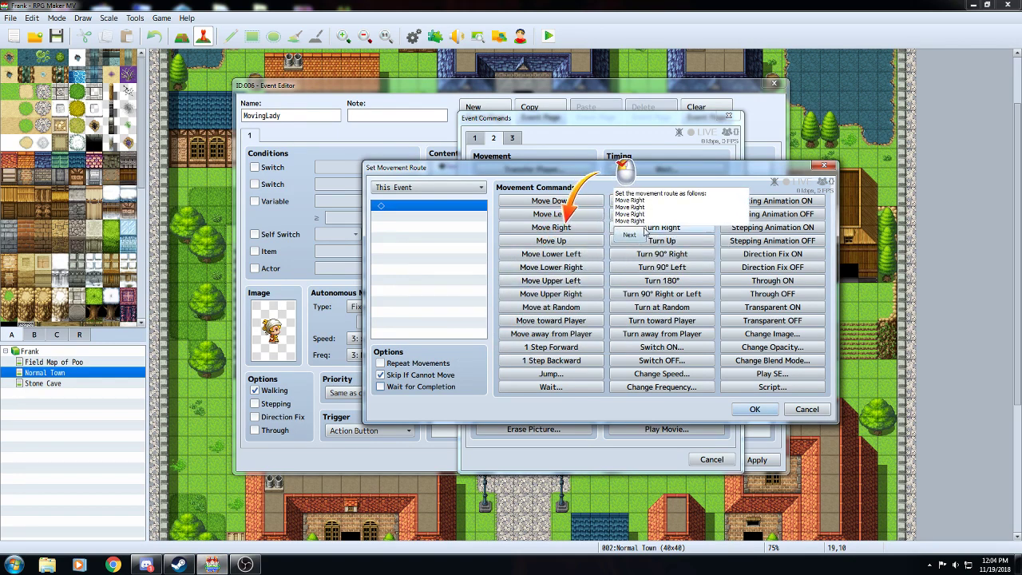
- Add four Move Right commands to the route, then confirm the movement route and the MovingLady event
left_click(586, 231)
left_click(586, 232)
left_click(586, 232)
left_click(587, 232)
left_click(629, 235)
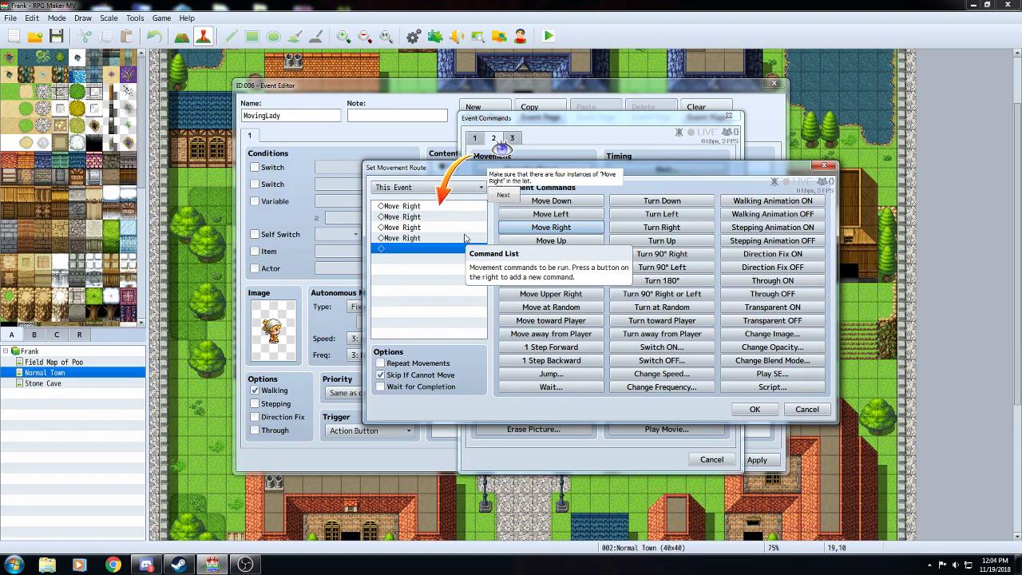
left_click(512, 199)
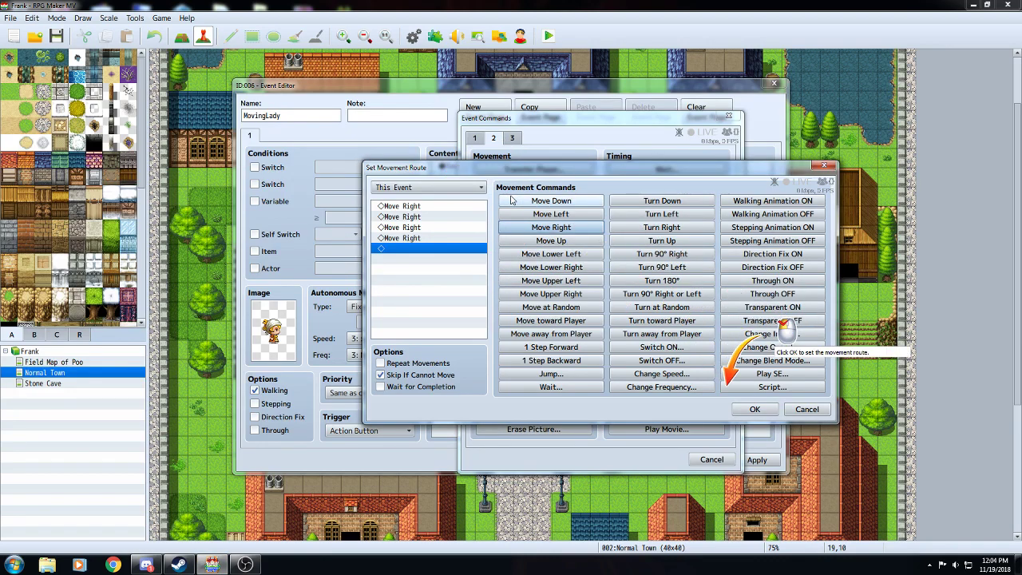
left_click(754, 409)
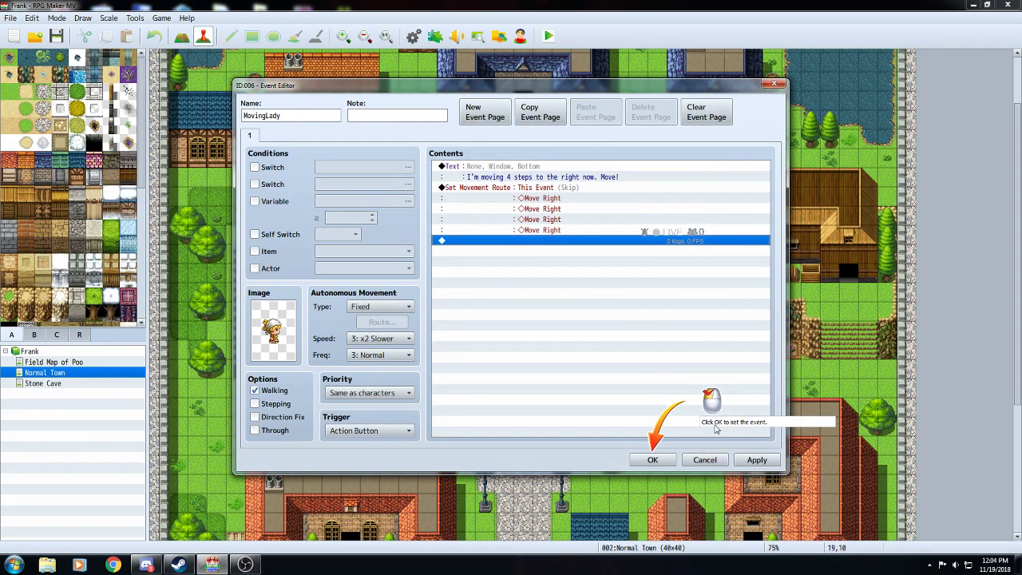
left_click(657, 461)
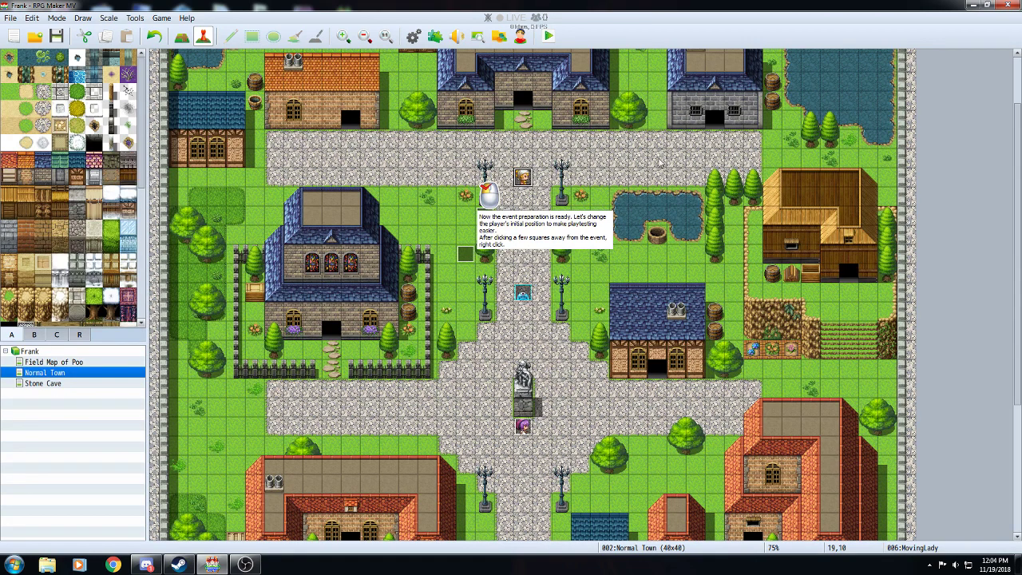
- Set the player's starting position to (19,13), on the road below the MovingLady event, and save the project
right_click(525, 237)
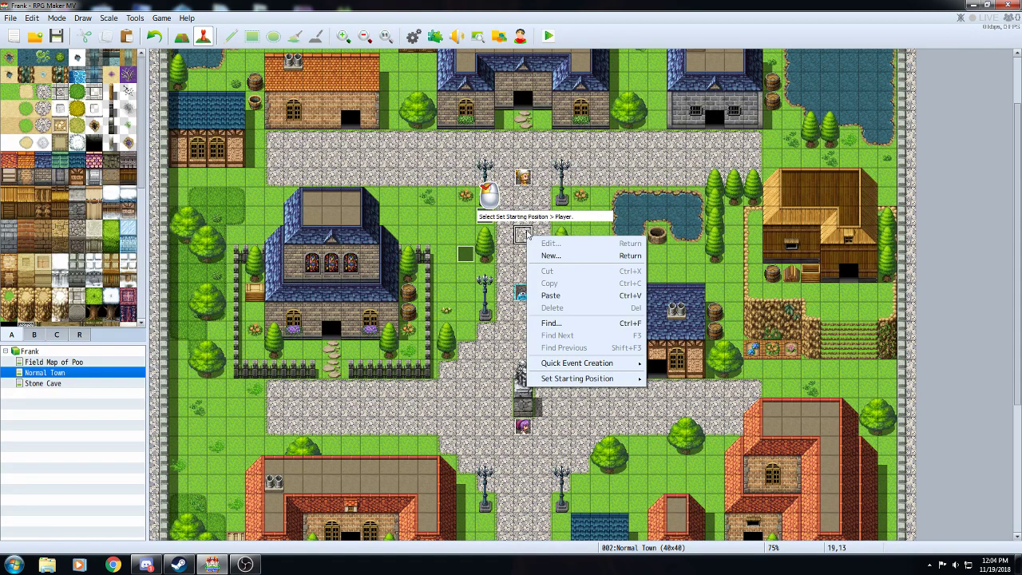
mouse_move(612, 382)
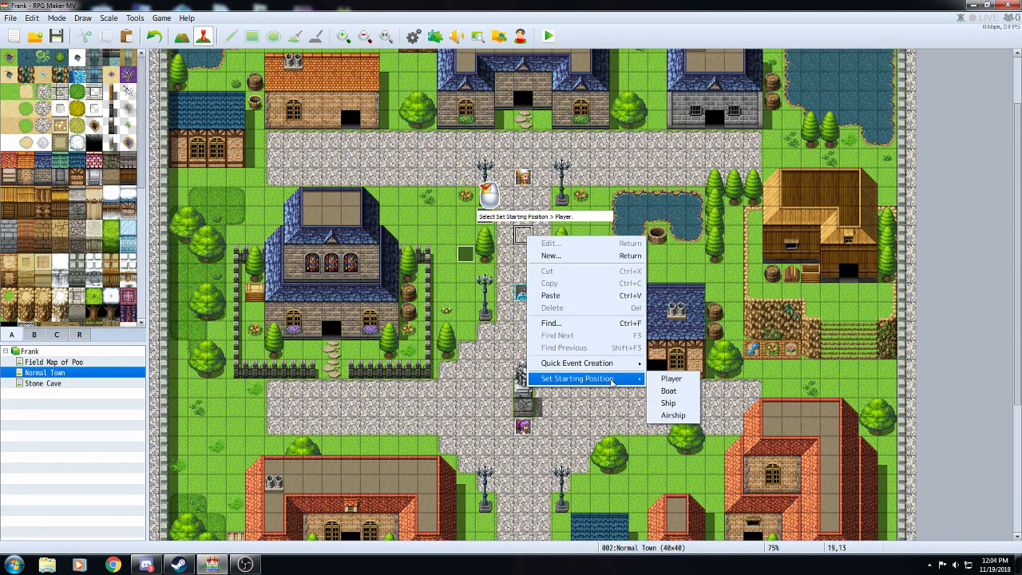
left_click(671, 379)
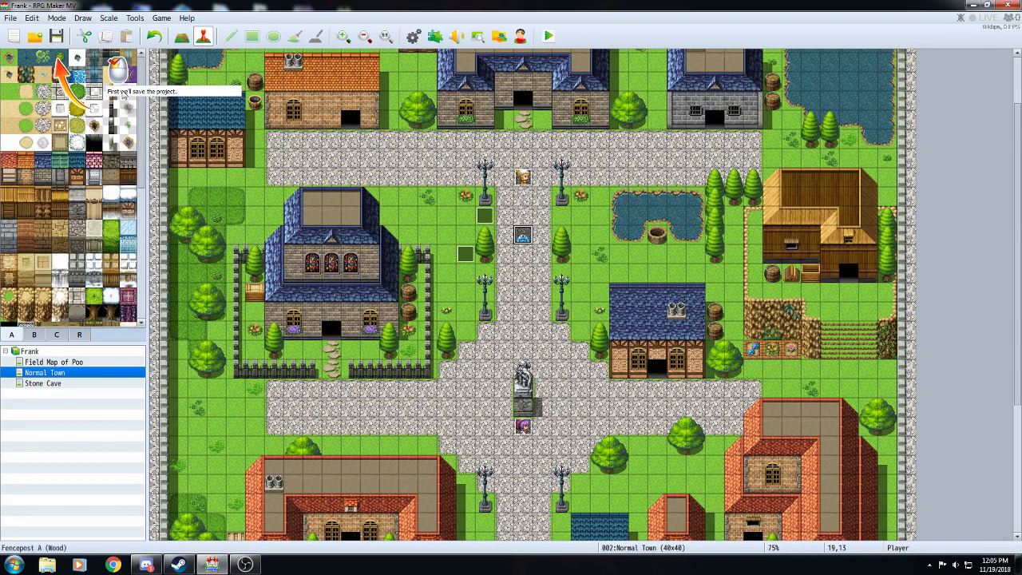
left_click(58, 37)
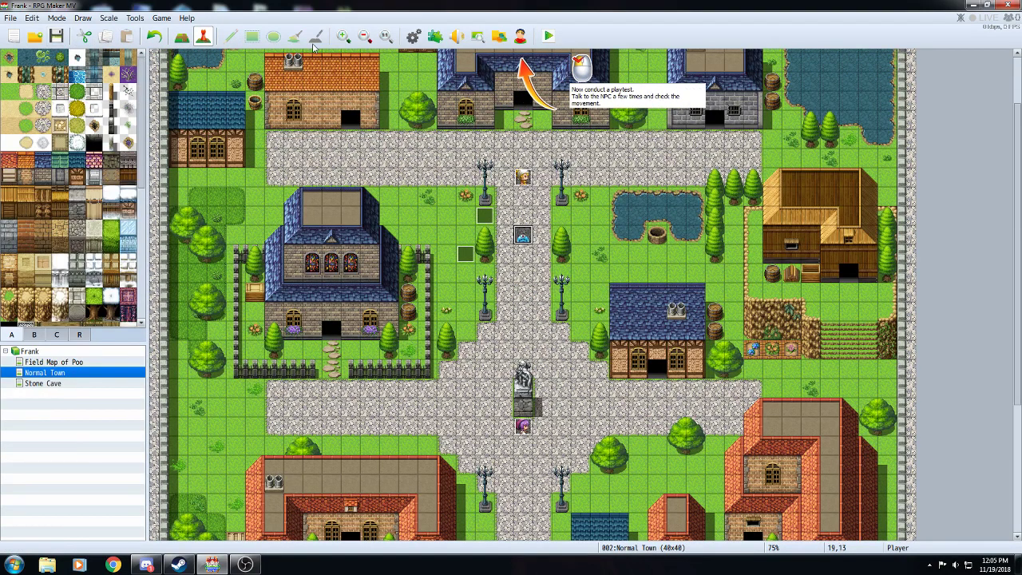
- Start a playtest with a new game and talk to the MovingLady NPC on the road to check her movement
left_click(548, 37)
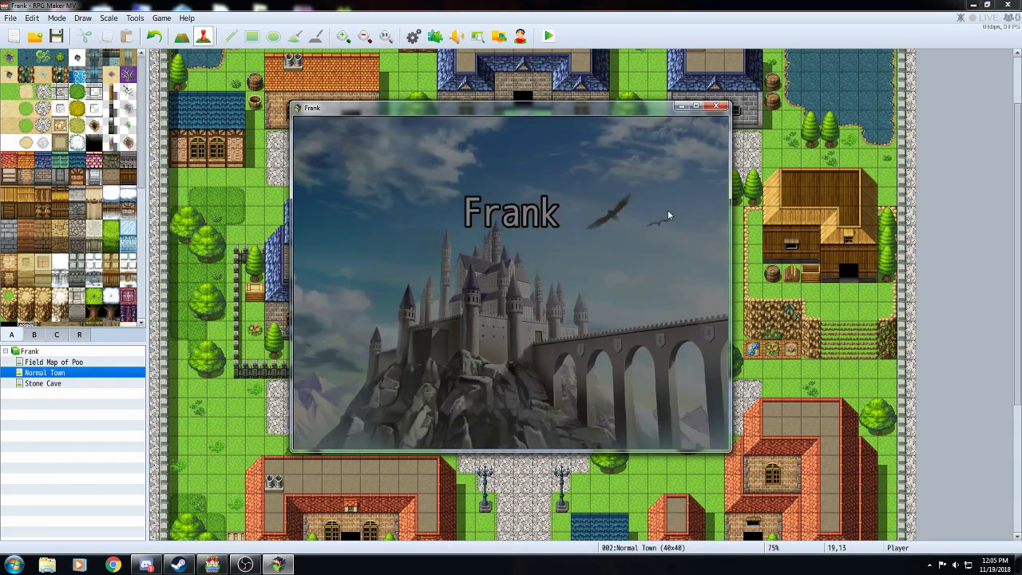
left_click(520, 345)
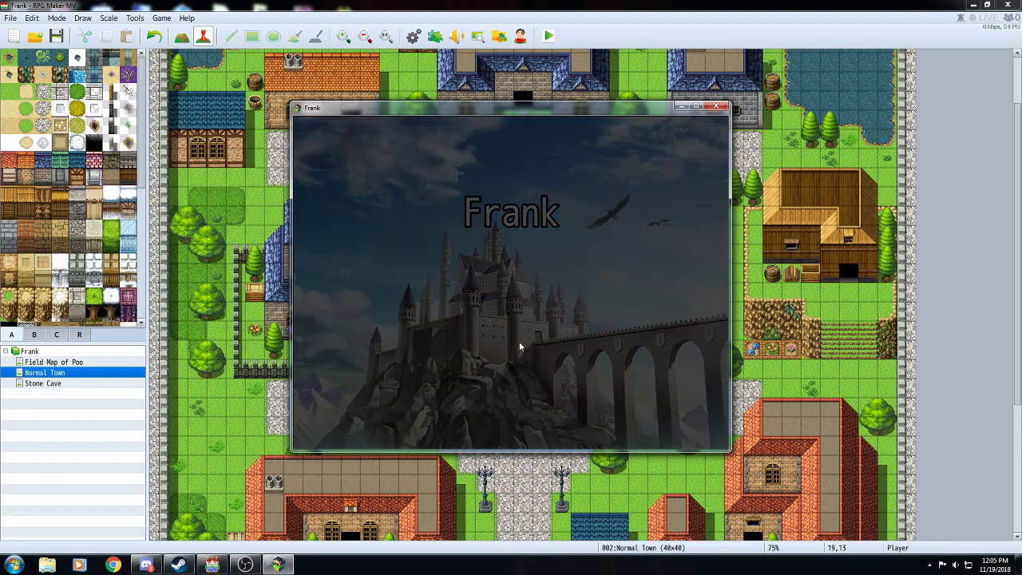
left_click_drag(516, 279, 491, 294)
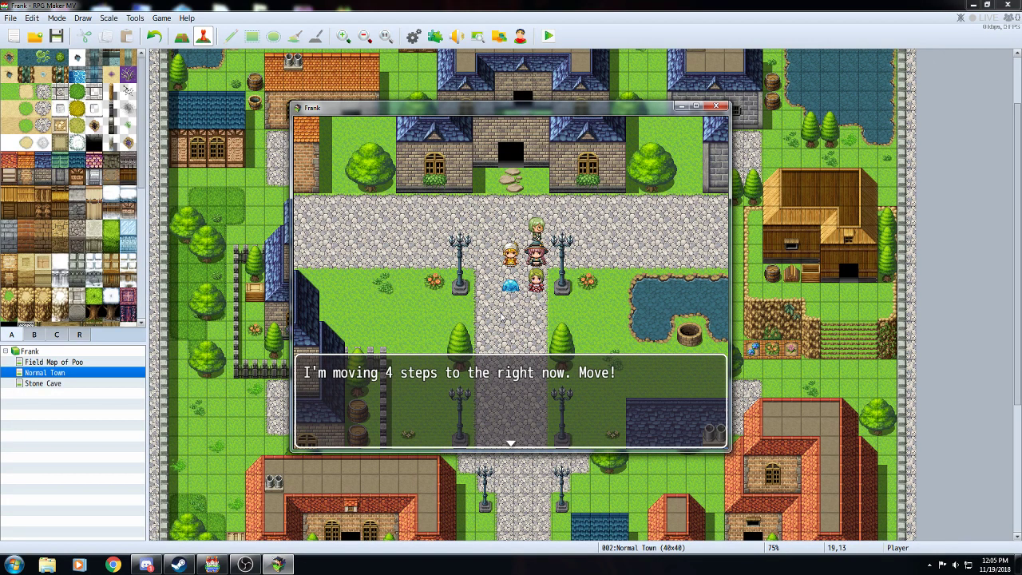
left_click(502, 318)
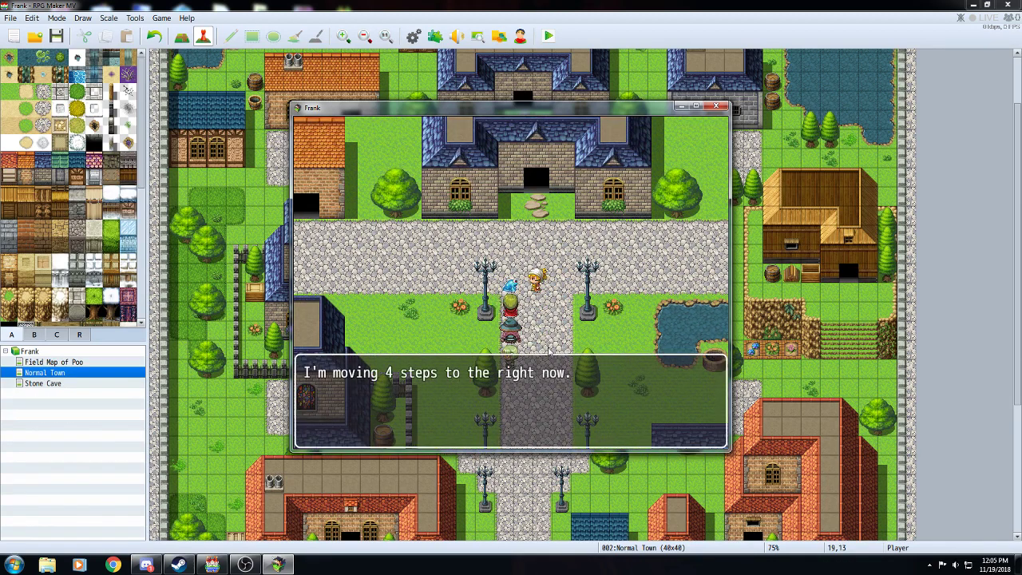
left_click(508, 444)
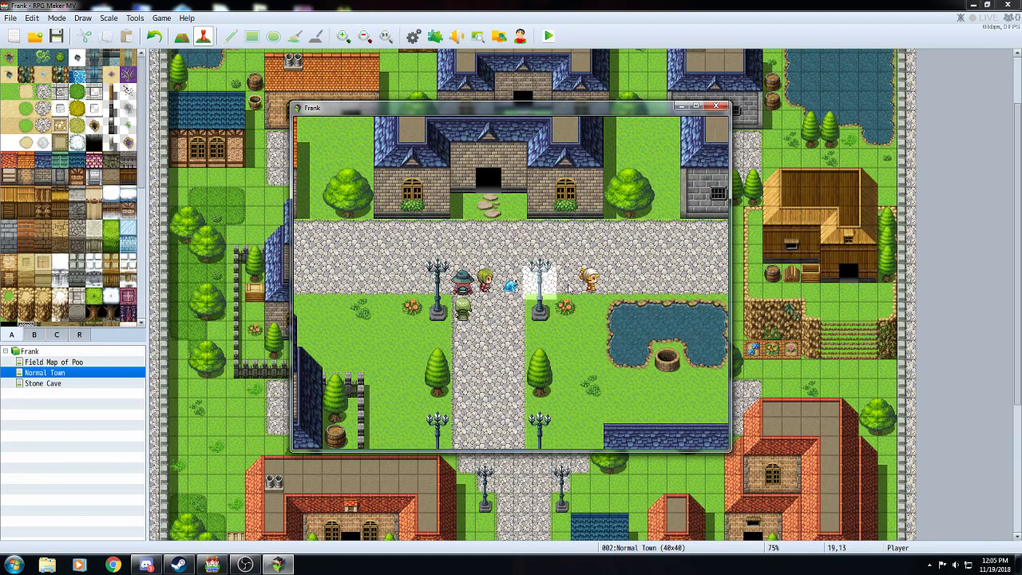
- Follow the MovingLady NPC east past the pond and talk to her repeatedly to check her route near obstacles
left_click(529, 256)
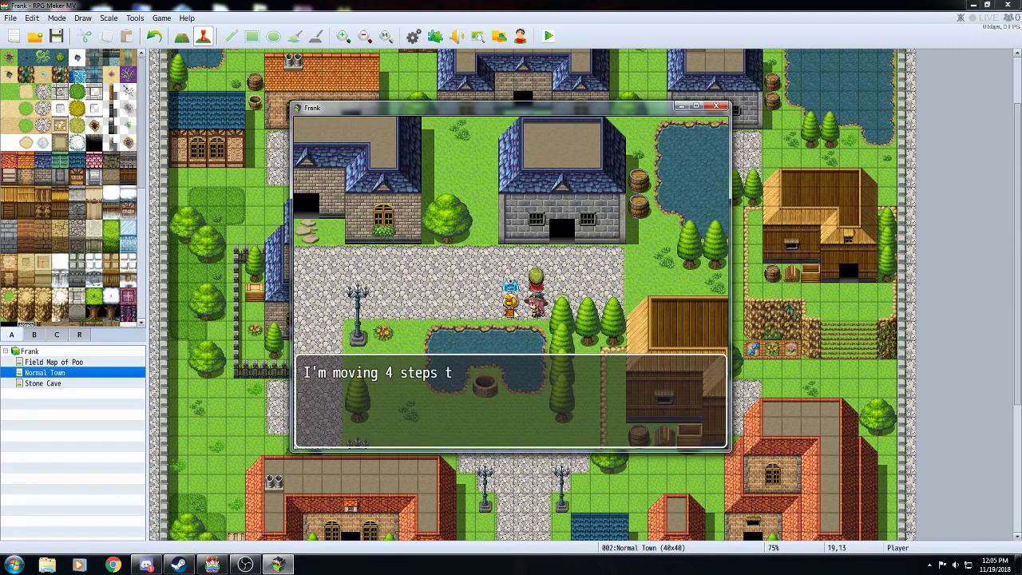
left_click(515, 313)
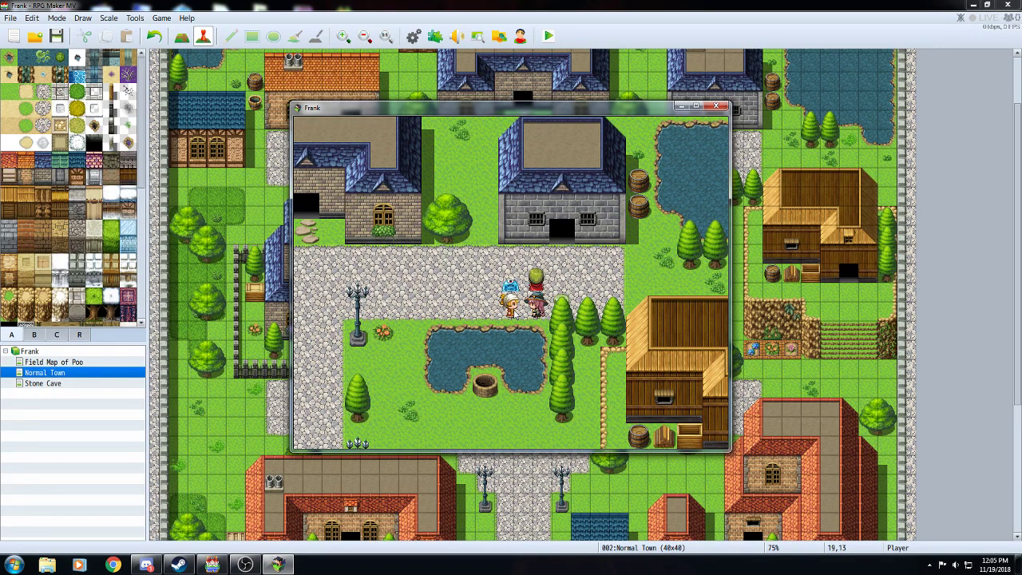
left_click(506, 310)
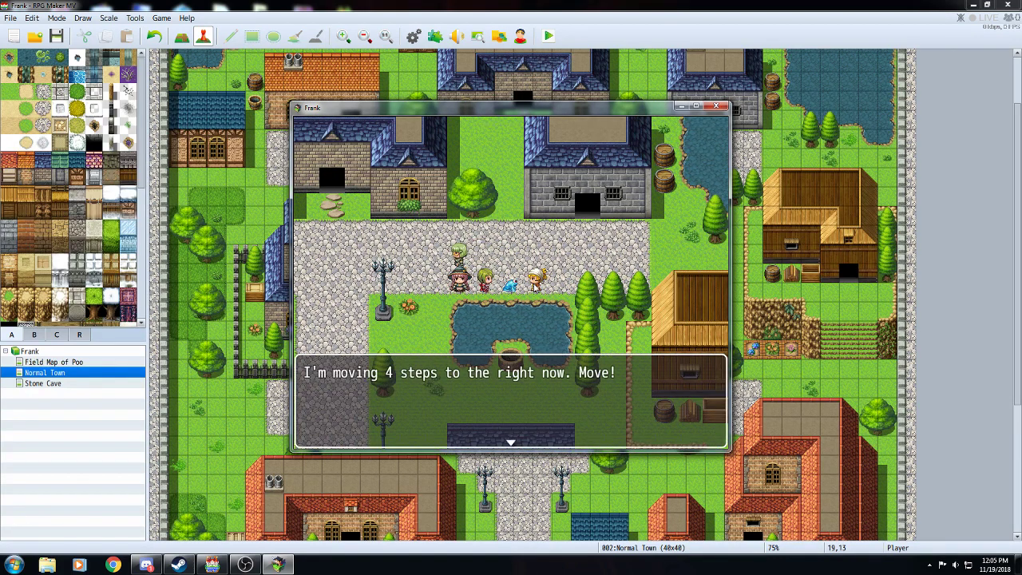
left_click(542, 277)
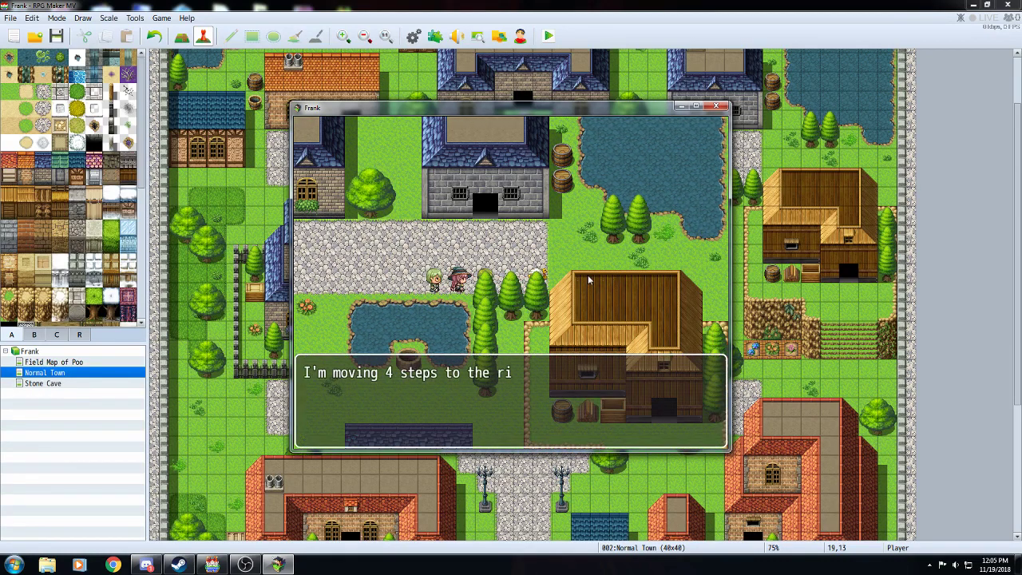
left_click(537, 277)
left_click(648, 241)
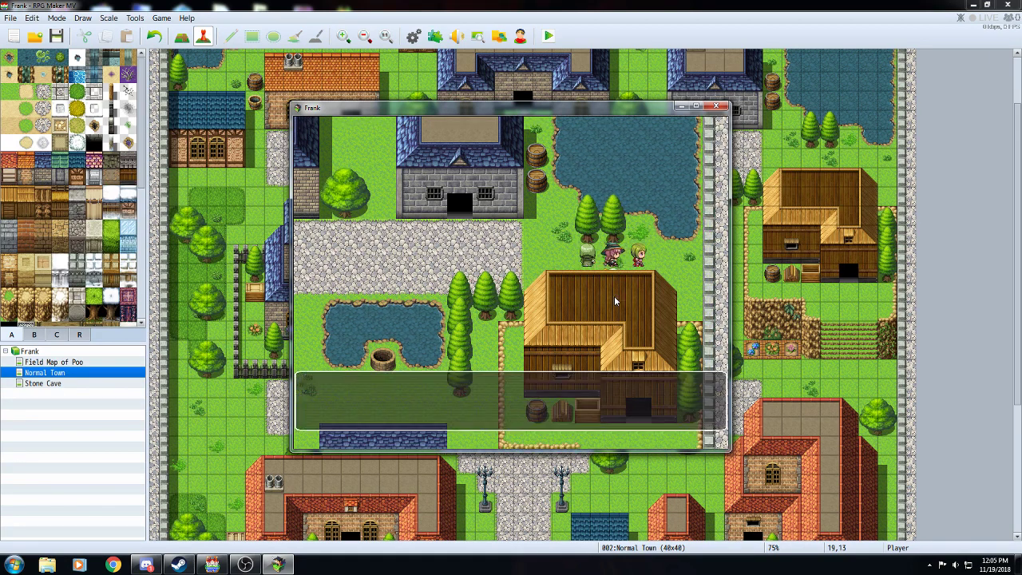